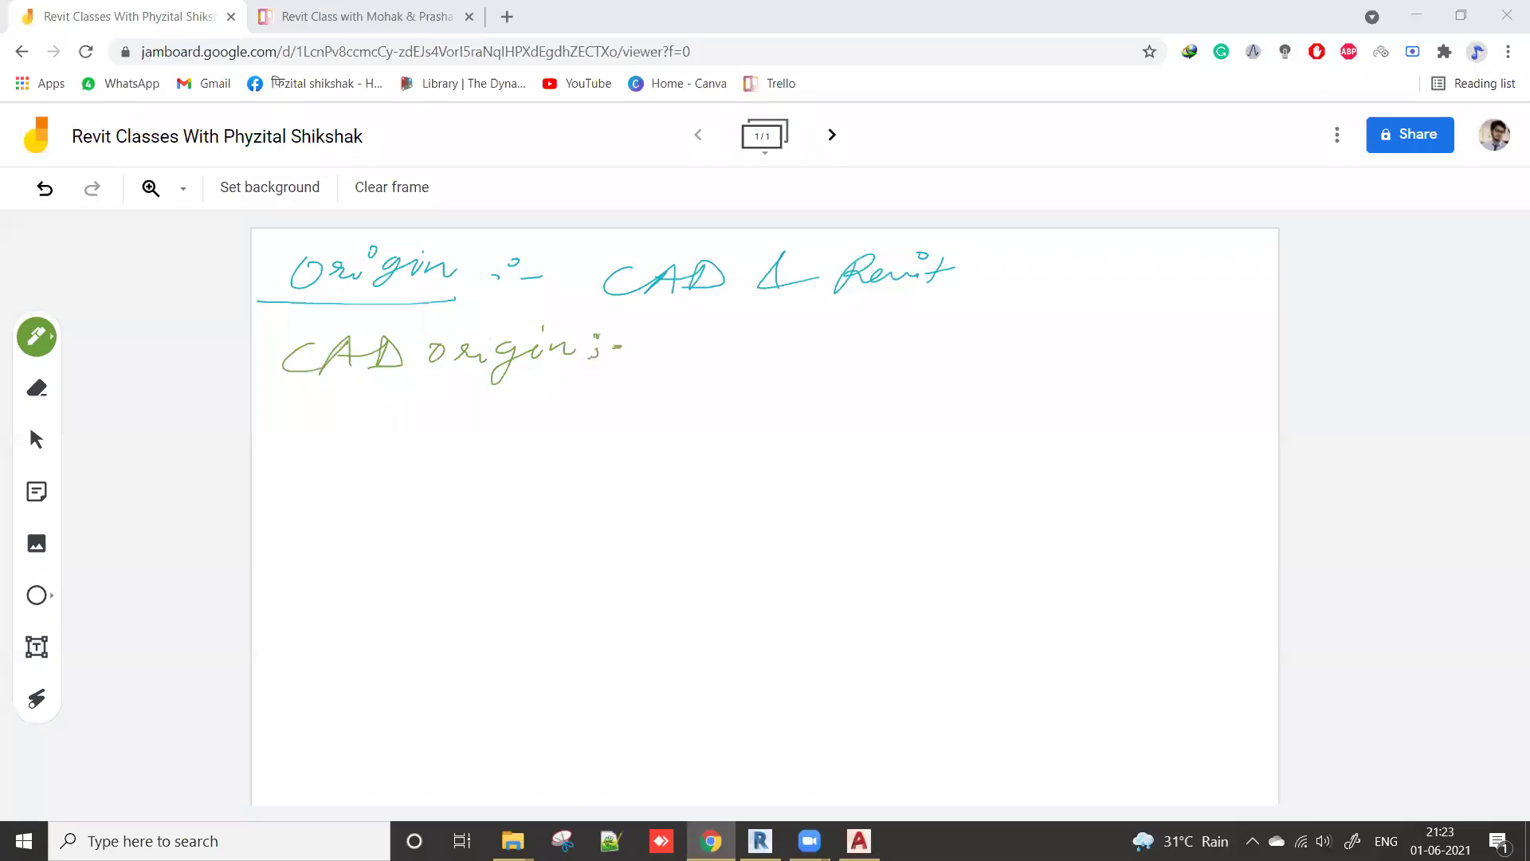
Step: Put Jamboard in full screen and change the pen ink from green to orange
{"action": "key", "text": "F11"}
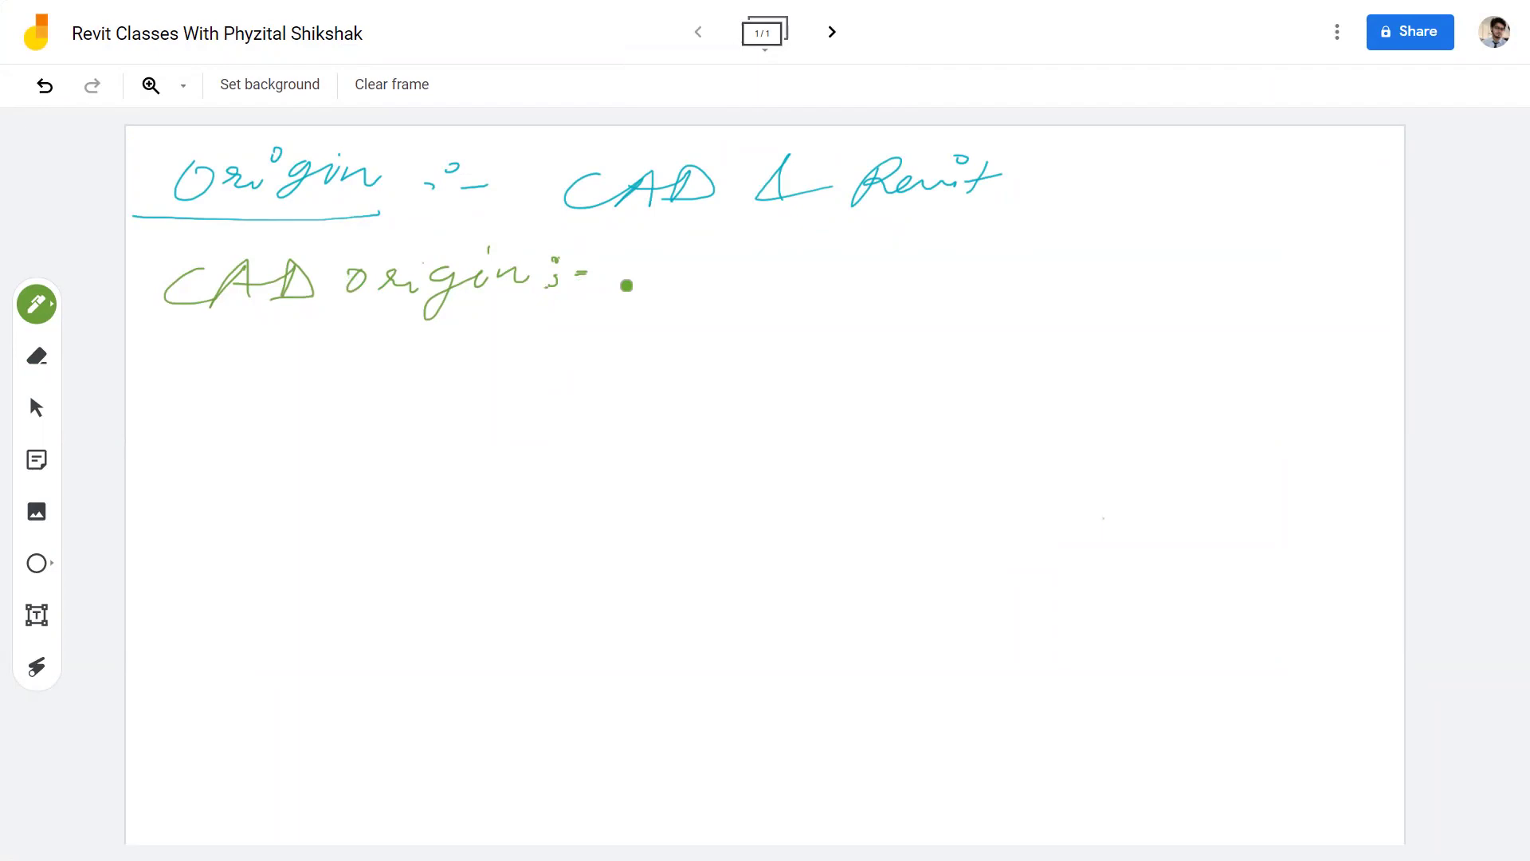
{"action": "left_click", "coordinate": [49, 308]}
{"action": "left_click", "coordinate": [140, 401]}
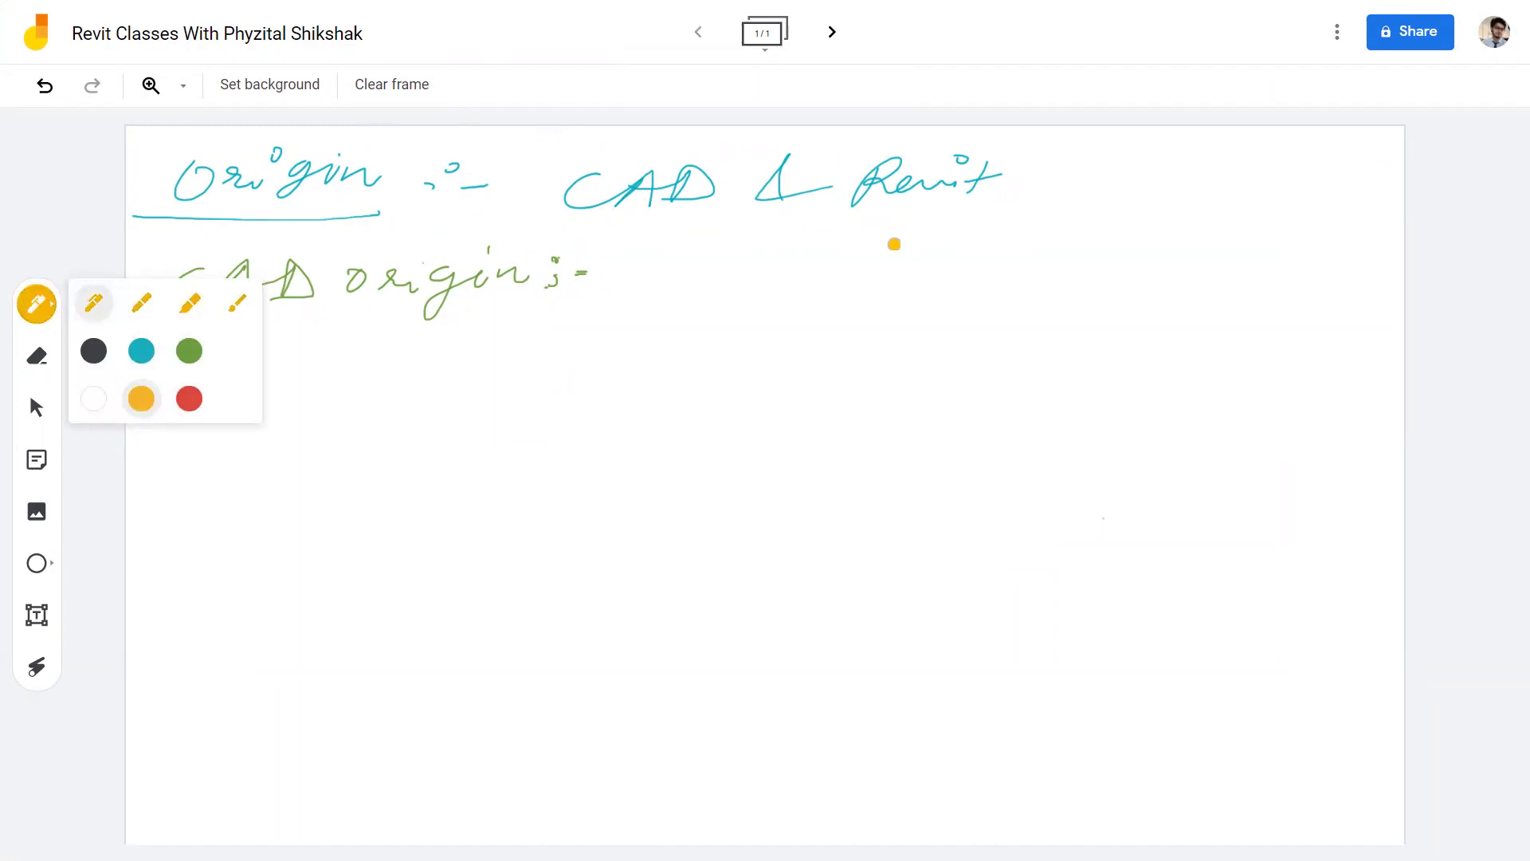
{"action": "left_click", "coordinate": [1080, 265]}
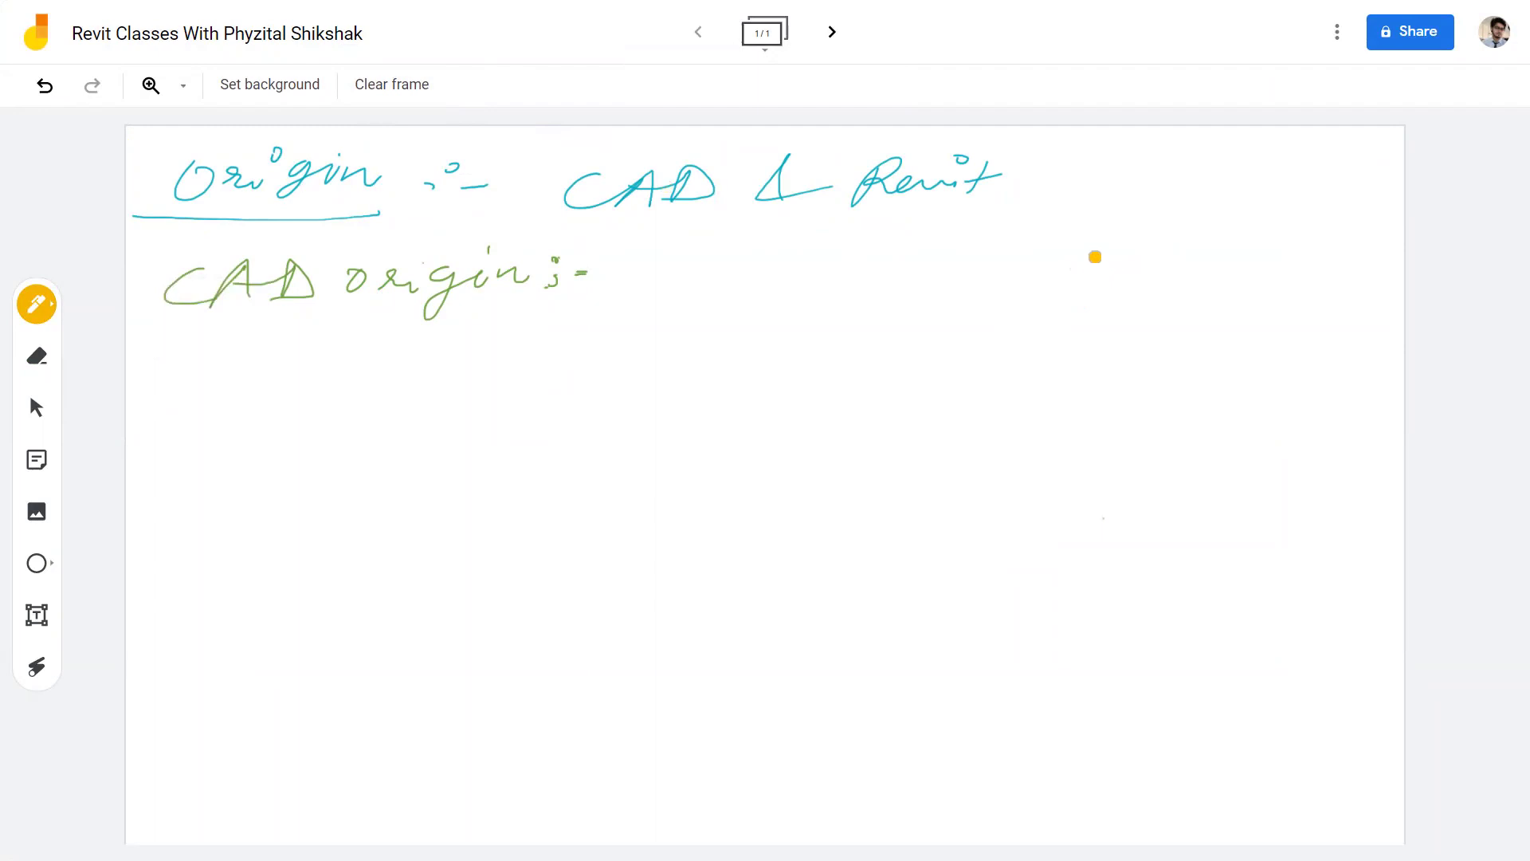
Step: Draw three orange axis arrows radiating from one corner point
{"action": "left_click_drag", "start_coordinate": [1115, 216], "coordinate": [1251, 369]}
{"action": "left_click_drag", "start_coordinate": [1021, 371], "coordinate": [1221, 283]}
{"action": "left_click_drag", "start_coordinate": [1117, 228], "coordinate": [1112, 263]}
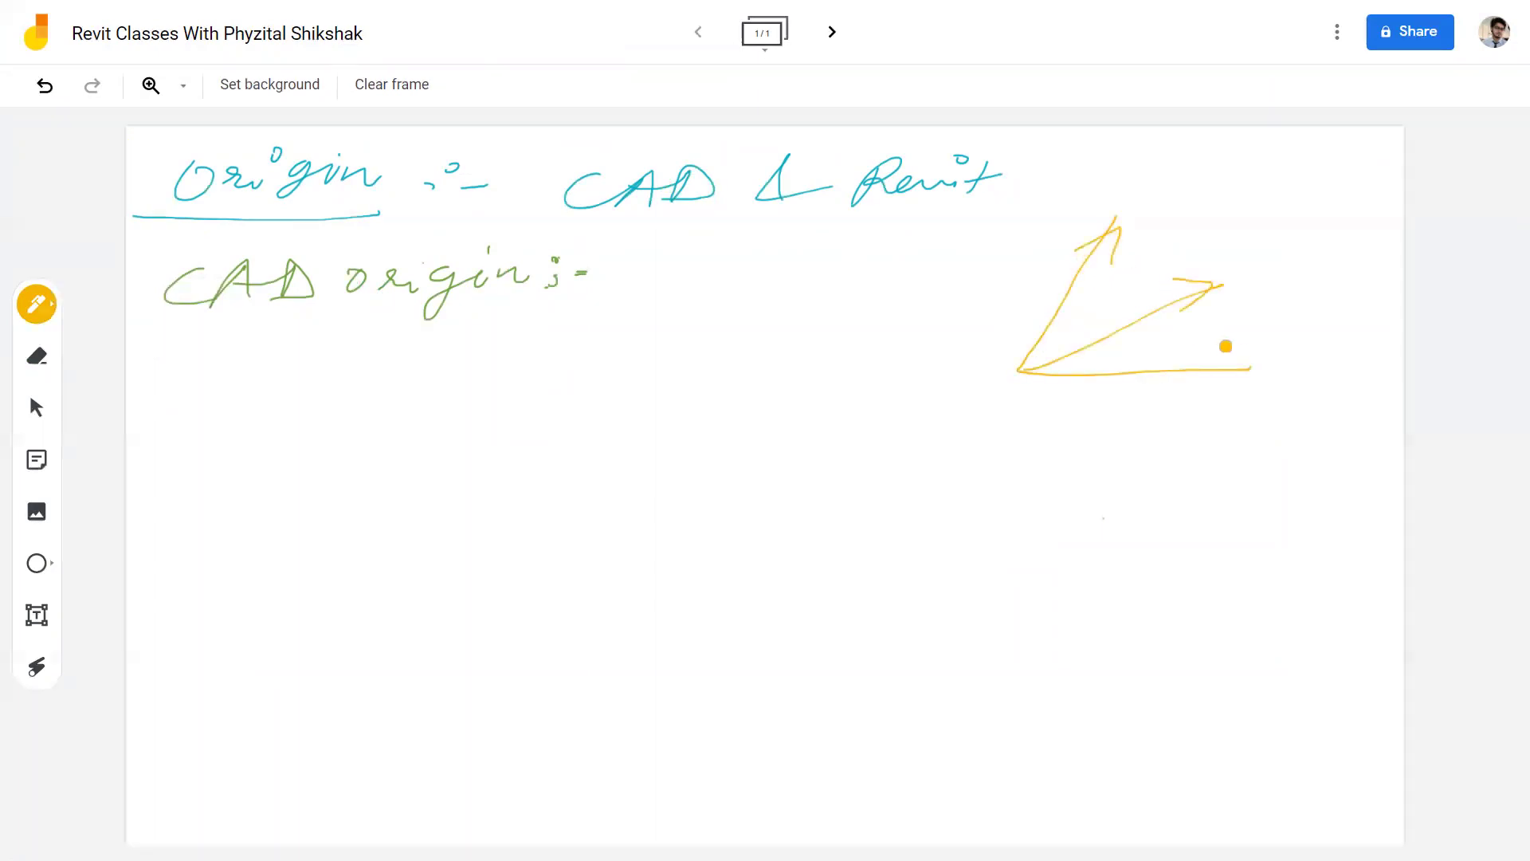
{"action": "left_click_drag", "start_coordinate": [1265, 368], "coordinate": [1214, 403]}
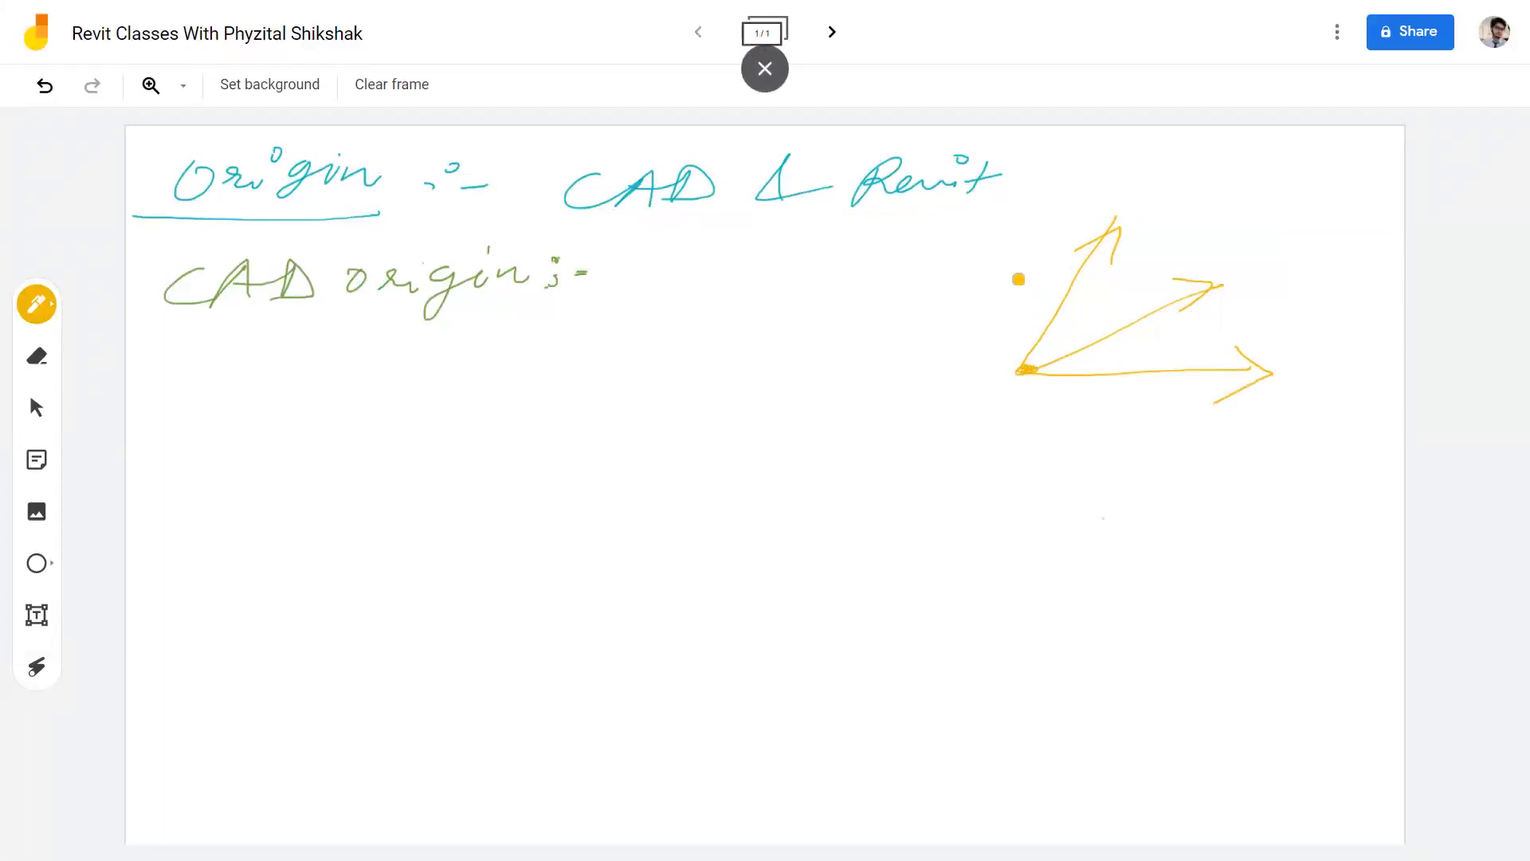
Step: Label the axes y, x and Z, redoing a messy Z
{"action": "left_click_drag", "start_coordinate": [1006, 255], "coordinate": [995, 301]}
{"action": "left_click_drag", "start_coordinate": [1080, 393], "coordinate": [1147, 395]}
{"action": "left_click_drag", "start_coordinate": [1231, 250], "coordinate": [1244, 271]}
{"action": "left_click_drag", "start_coordinate": [1260, 260], "coordinate": [1230, 315]}
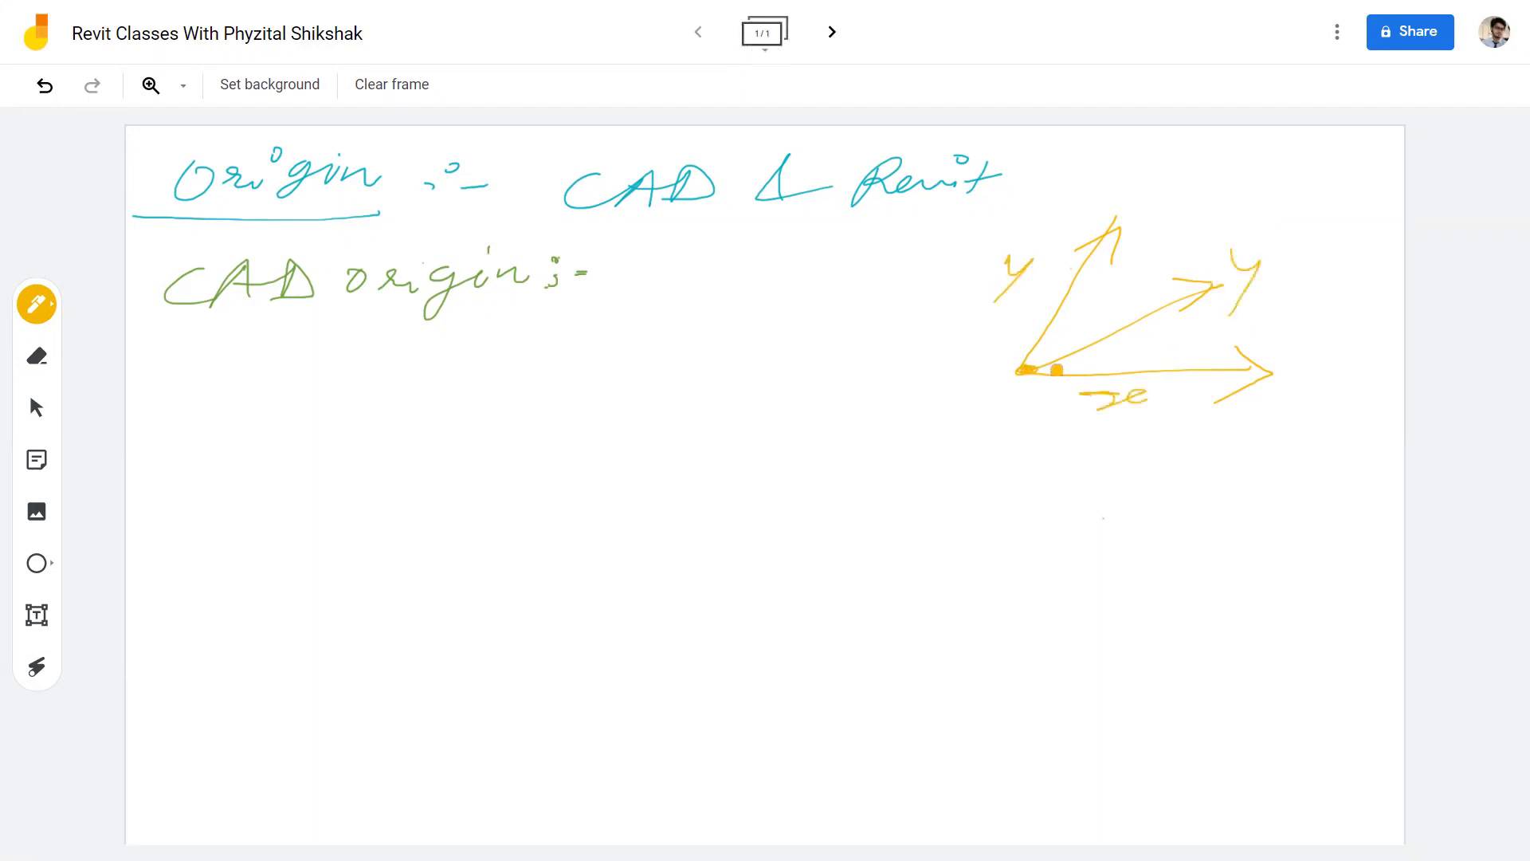
{"action": "mouse_move", "coordinate": [1231, 259]}
{"action": "left_mouse_down"}
{"action": "mouse_move", "coordinate": [1227, 310]}
{"action": "mouse_move", "coordinate": [1290, 295]}
{"action": "left_mouse_up"}
{"action": "left_click", "coordinate": [45, 85]}
{"action": "left_click", "coordinate": [45, 85]}
{"action": "left_click_drag", "start_coordinate": [1231, 258], "coordinate": [1300, 277]}
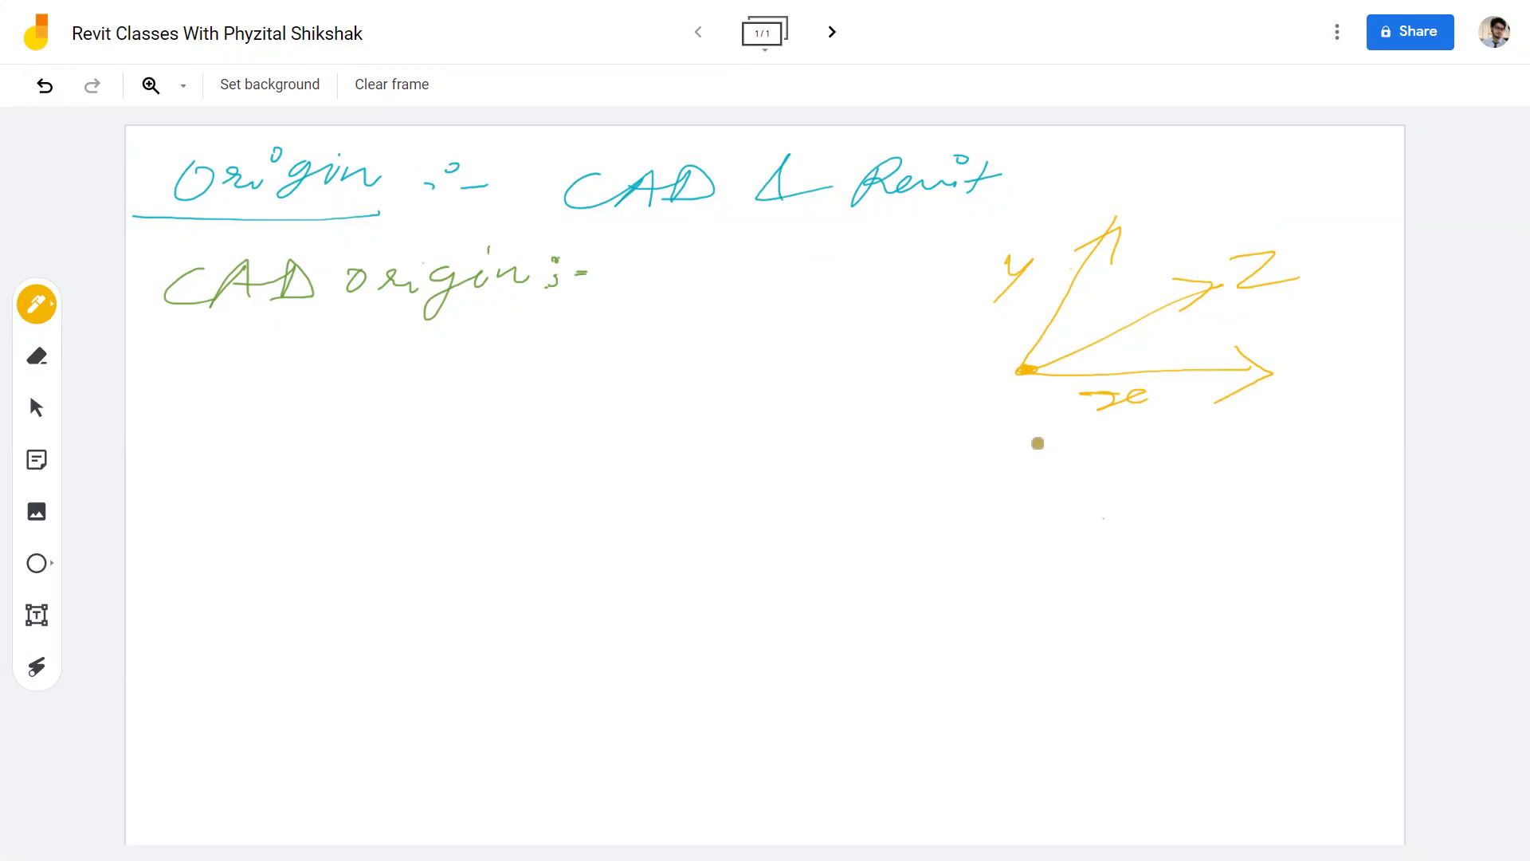
Step: Write the caption 'UCS Icon' under the axes and underline it
{"action": "left_click_drag", "start_coordinate": [1022, 434], "coordinate": [1127, 465]}
{"action": "left_click", "coordinate": [1157, 462]}
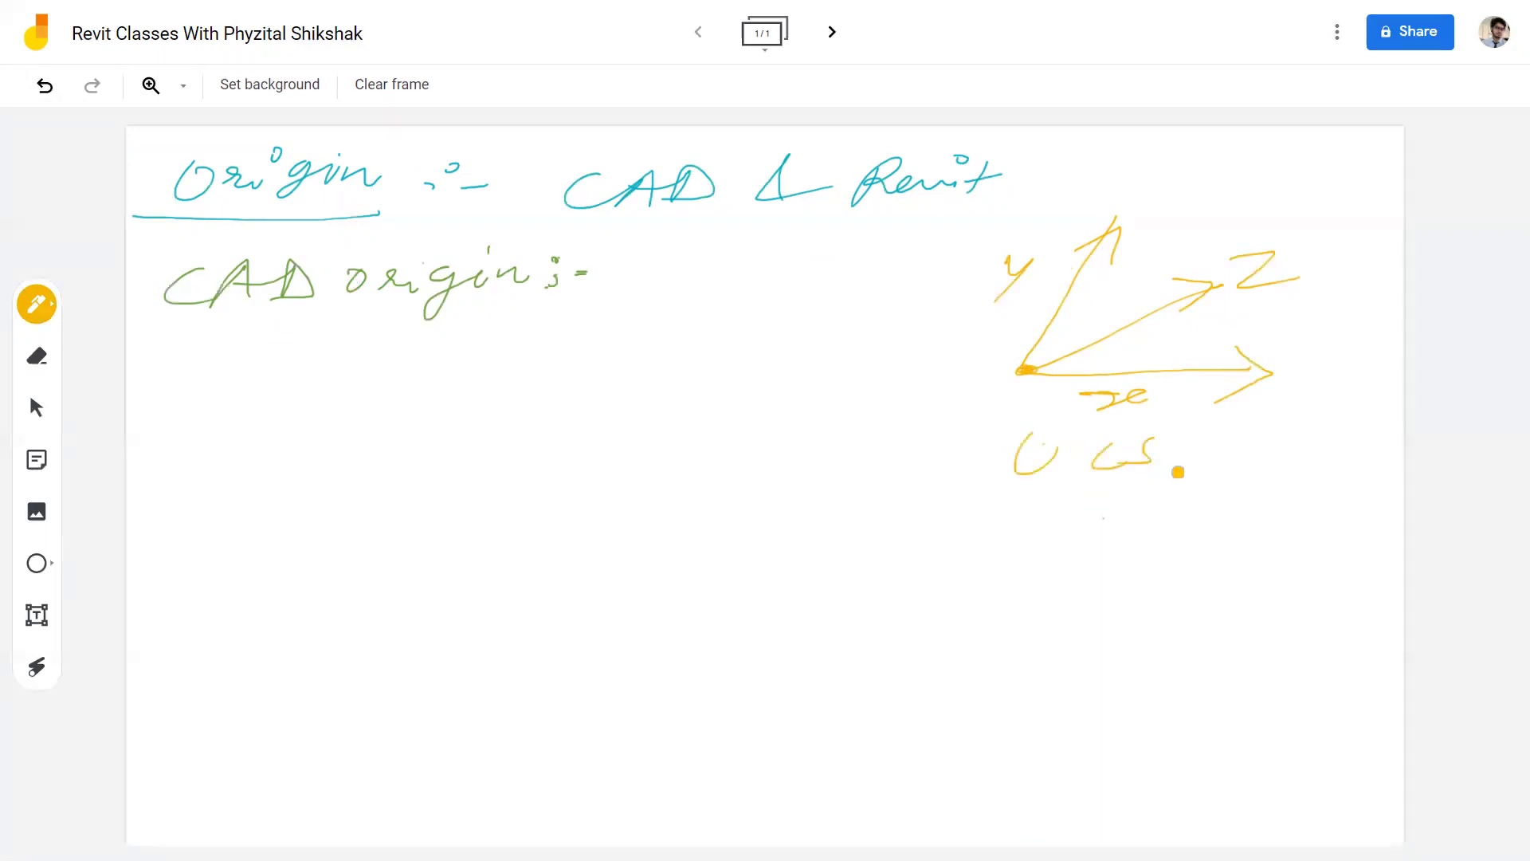
{"action": "left_click_drag", "start_coordinate": [1208, 437], "coordinate": [1197, 467]}
{"action": "left_click_drag", "start_coordinate": [1173, 469], "coordinate": [1295, 461]}
{"action": "left_click_drag", "start_coordinate": [1023, 498], "coordinate": [1339, 505]}
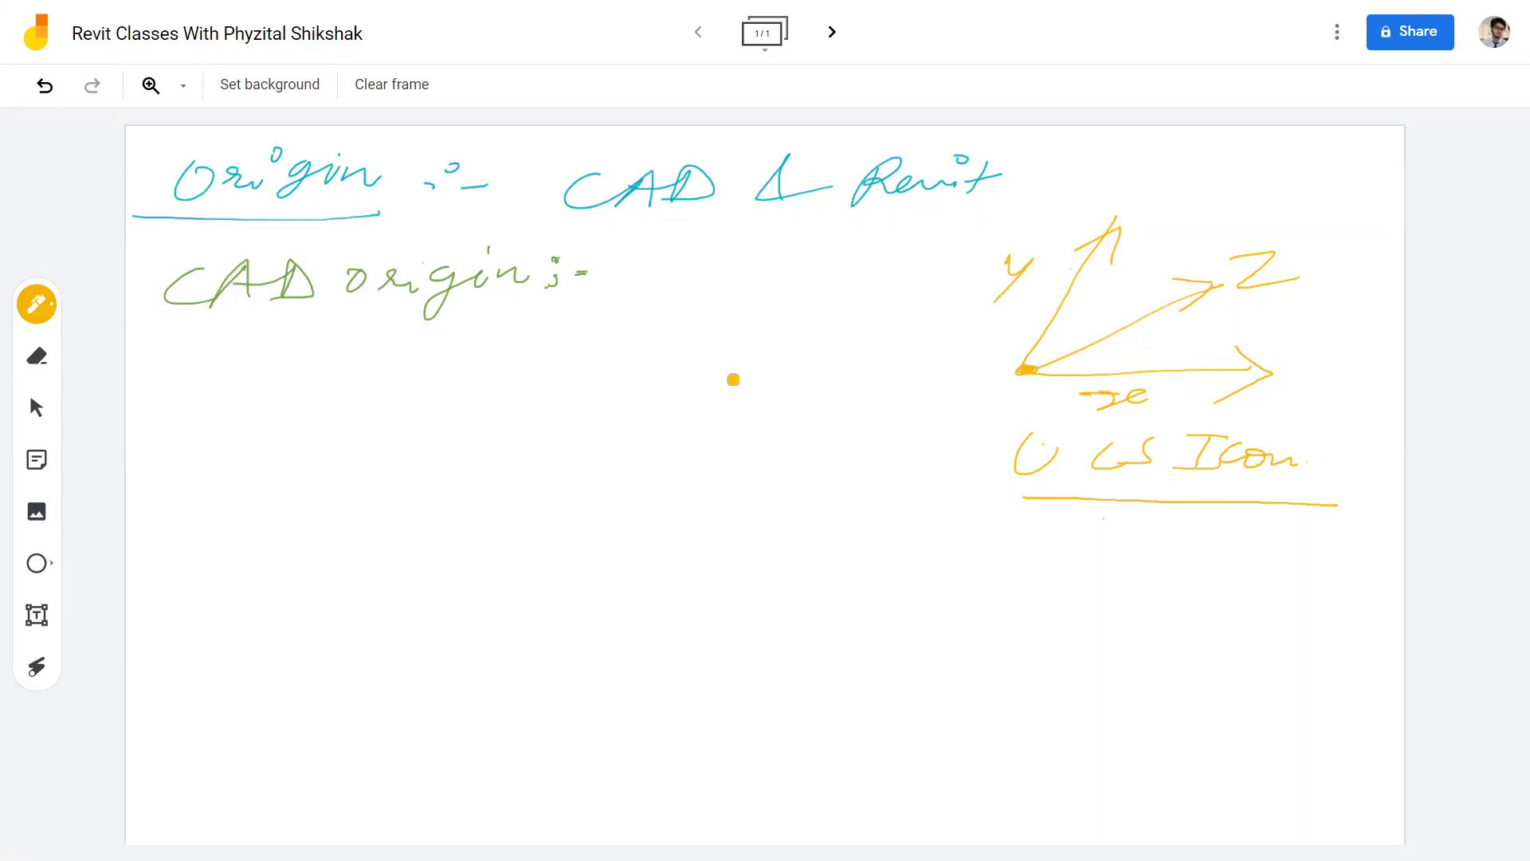
Step: Write (0,0,0) near the board centre with (x,y,z) beneath it
{"action": "left_click_drag", "start_coordinate": [767, 356], "coordinate": [724, 419]}
{"action": "left_click_drag", "start_coordinate": [795, 377], "coordinate": [803, 412]}
{"action": "left_click_drag", "start_coordinate": [852, 385], "coordinate": [864, 410]}
{"action": "left_click_drag", "start_coordinate": [919, 383], "coordinate": [901, 430]}
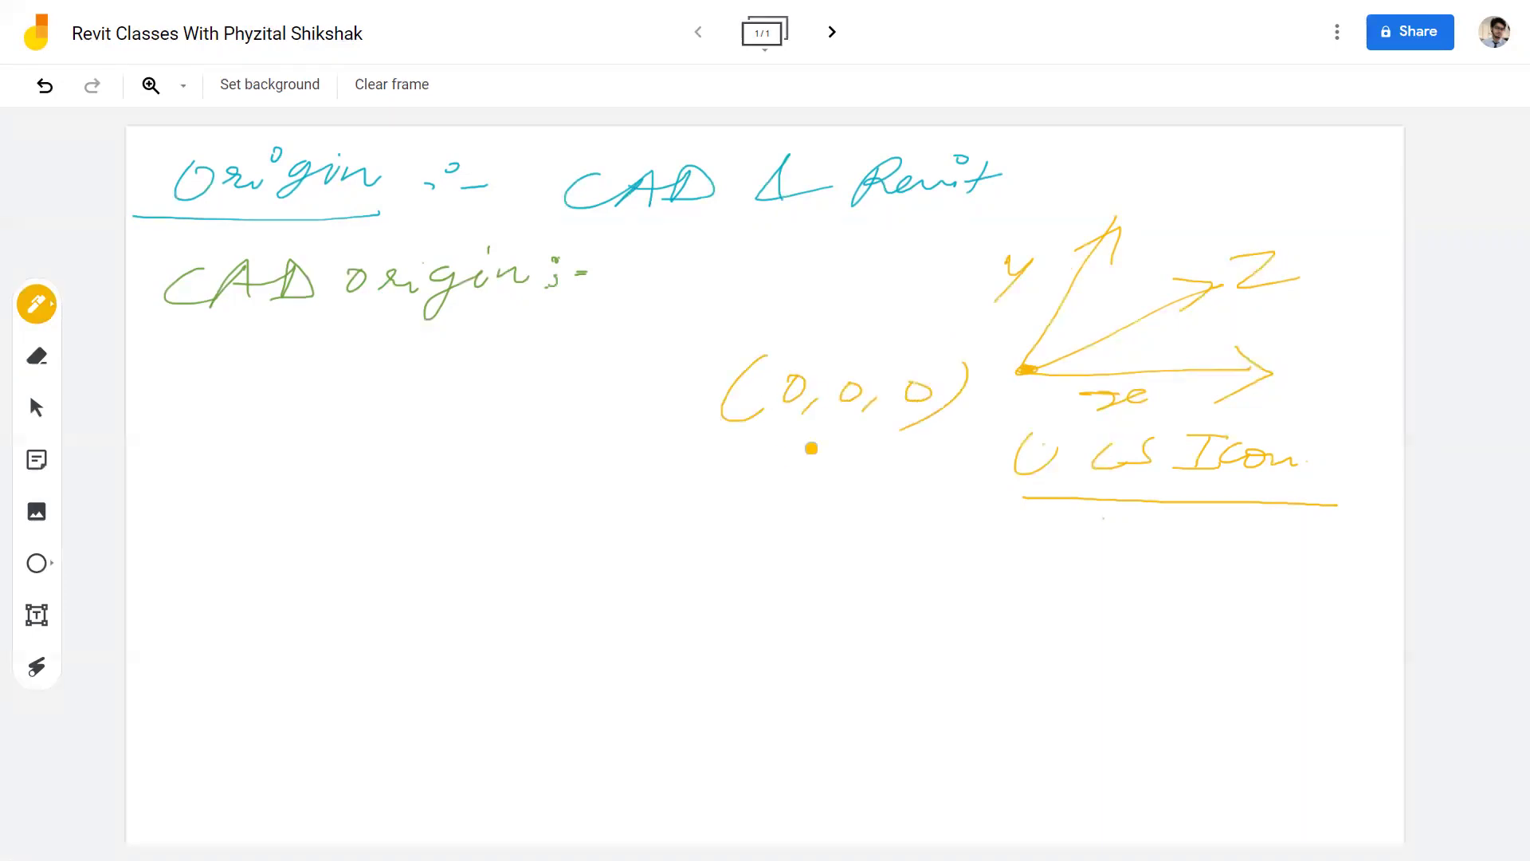
{"action": "left_click_drag", "start_coordinate": [747, 435], "coordinate": [749, 448]}
{"action": "left_click_drag", "start_coordinate": [769, 437], "coordinate": [729, 463]}
{"action": "left_click_drag", "start_coordinate": [813, 437], "coordinate": [809, 488]}
{"action": "mouse_move", "coordinate": [870, 437]}
{"action": "left_mouse_down"}
{"action": "mouse_move", "coordinate": [862, 451]}
{"action": "mouse_move", "coordinate": [908, 451]}
{"action": "left_mouse_up"}
{"action": "left_click_drag", "start_coordinate": [933, 427], "coordinate": [883, 473]}
{"action": "mouse_move", "coordinate": [789, 431]}
{"action": "left_mouse_down"}
{"action": "mouse_move", "coordinate": [775, 470]}
{"action": "mouse_move", "coordinate": [746, 476]}
{"action": "left_mouse_up"}
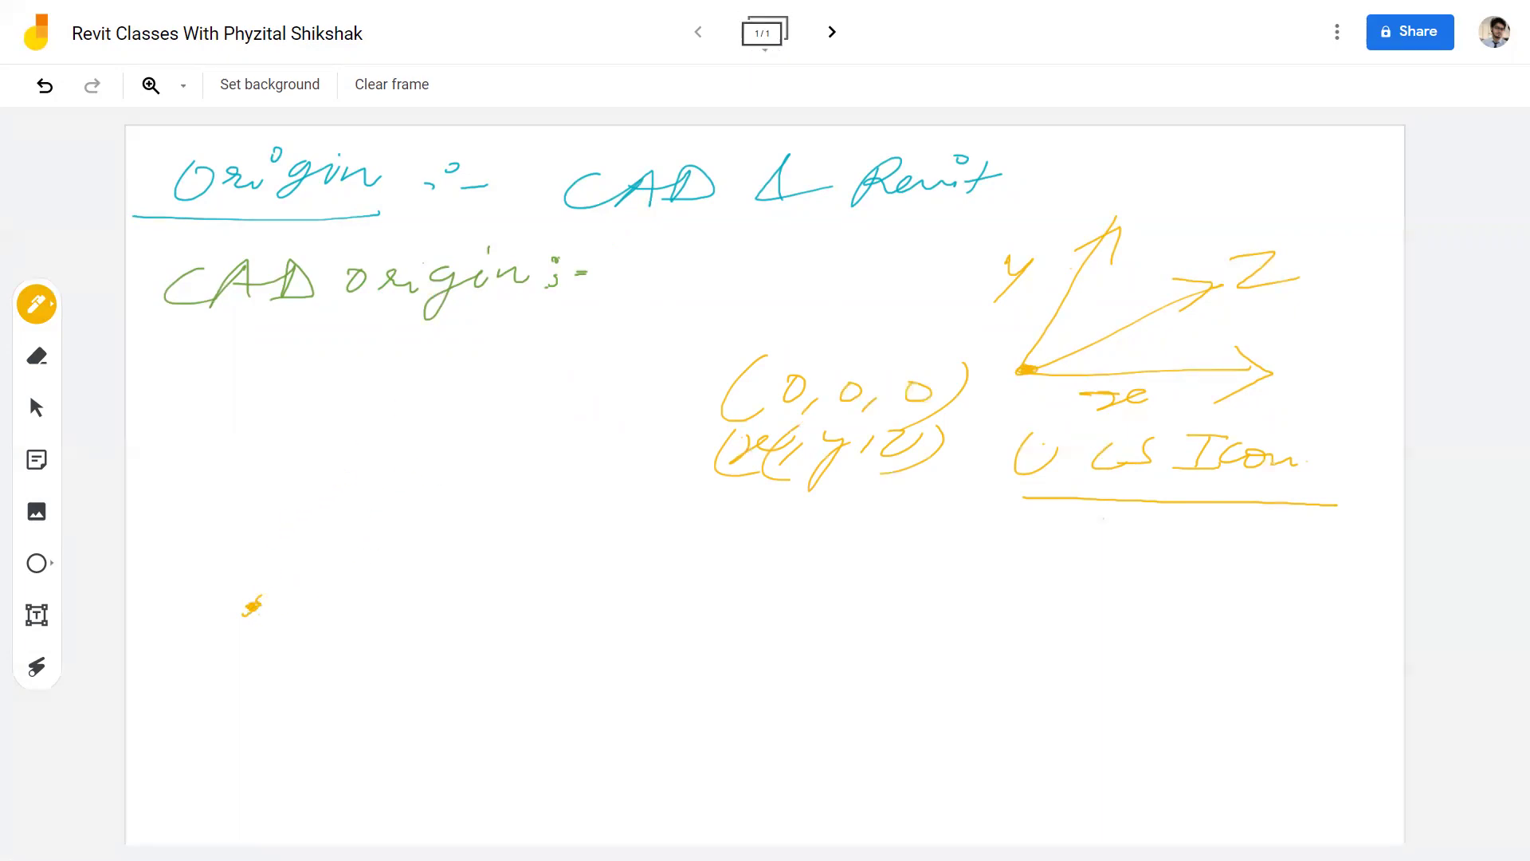
Step: Draw a horizontal arrow labelled 2m, ending at (2,0,0)
{"action": "left_click_drag", "start_coordinate": [251, 606], "coordinate": [532, 565]}
{"action": "mouse_move", "coordinate": [355, 612]}
{"action": "left_mouse_down"}
{"action": "mouse_move", "coordinate": [405, 628]}
{"action": "mouse_move", "coordinate": [420, 612]}
{"action": "left_mouse_up"}
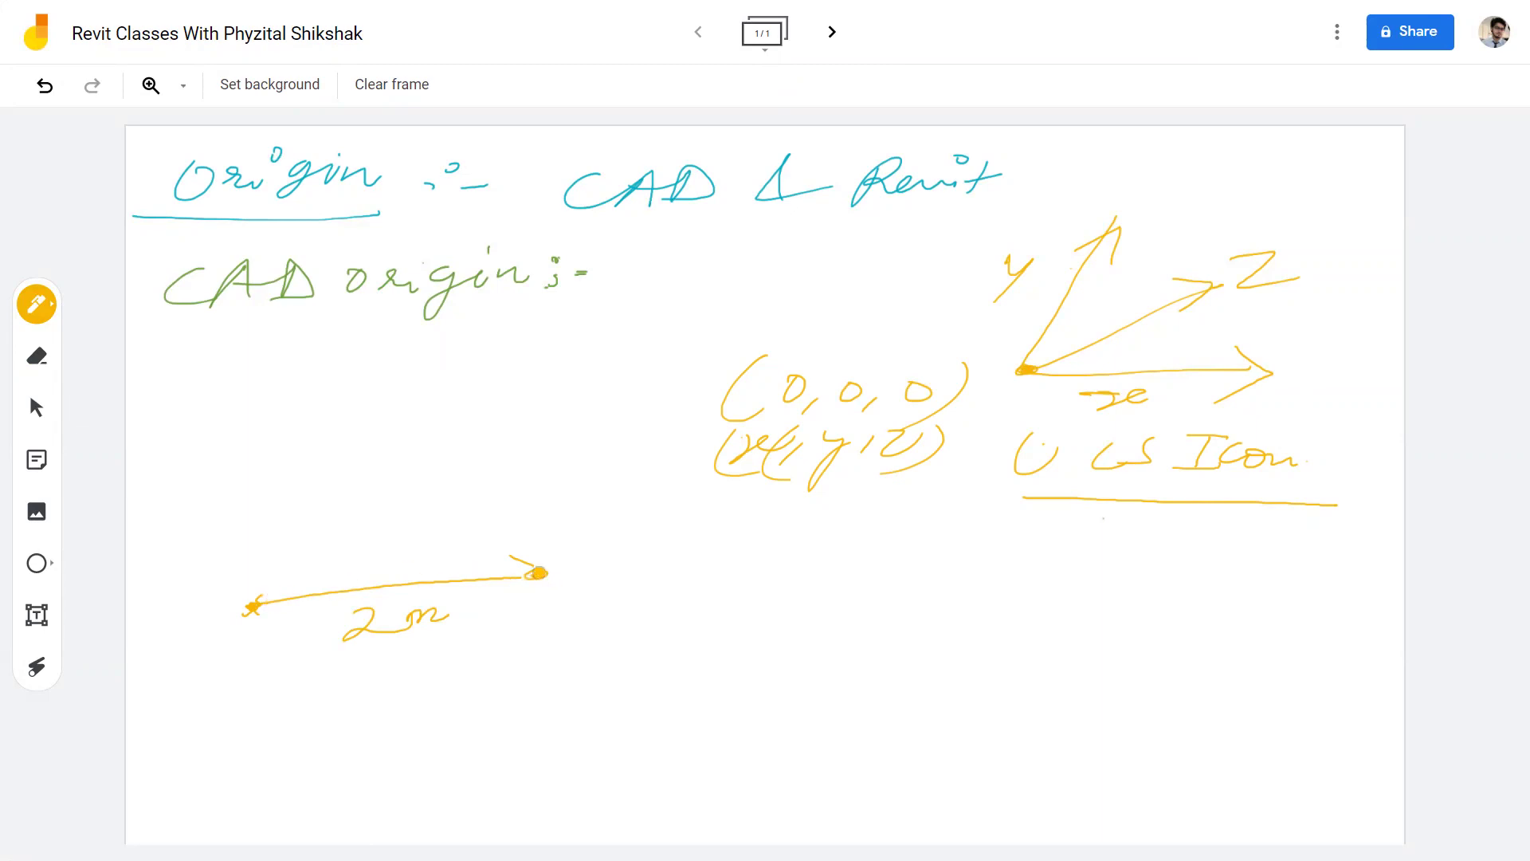
{"action": "left_click_drag", "start_coordinate": [591, 569], "coordinate": [596, 611]}
{"action": "mouse_move", "coordinate": [614, 588]}
{"action": "left_mouse_down"}
{"action": "mouse_move", "coordinate": [641, 606]}
{"action": "mouse_move", "coordinate": [631, 629]}
{"action": "left_mouse_up"}
{"action": "left_click_drag", "start_coordinate": [678, 580], "coordinate": [689, 620]}
{"action": "left_click_drag", "start_coordinate": [753, 578], "coordinate": [763, 613]}
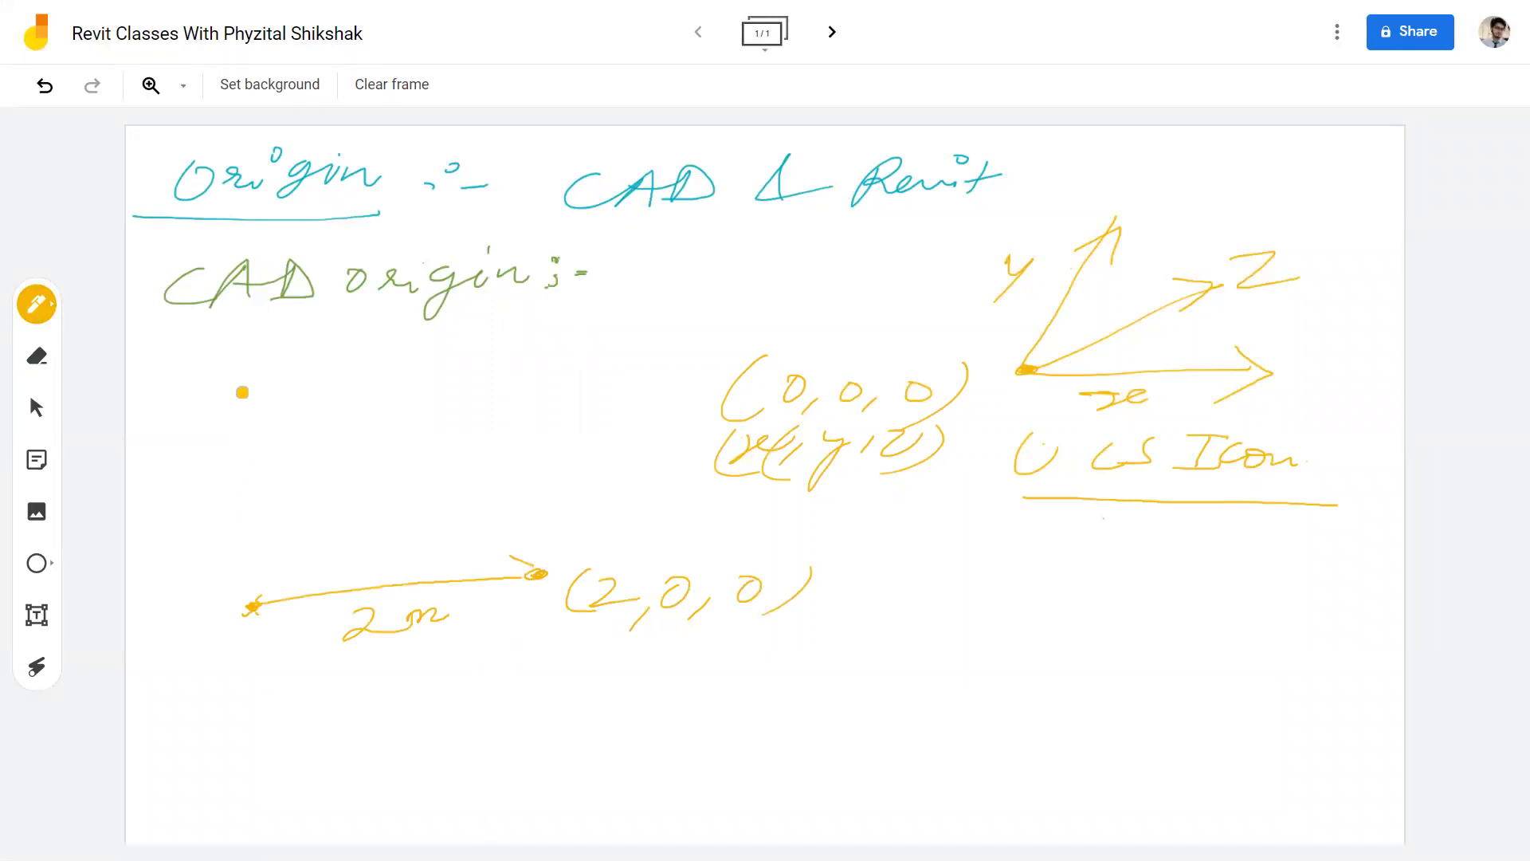
Step: Draw a vertical line labelled 3m, with (0,3,0) at its top
{"action": "left_click_drag", "start_coordinate": [245, 408], "coordinate": [239, 554]}
{"action": "mouse_move", "coordinate": [266, 452]}
{"action": "left_mouse_down"}
{"action": "mouse_move", "coordinate": [295, 456]}
{"action": "mouse_move", "coordinate": [254, 516]}
{"action": "mouse_move", "coordinate": [322, 500]}
{"action": "left_mouse_up"}
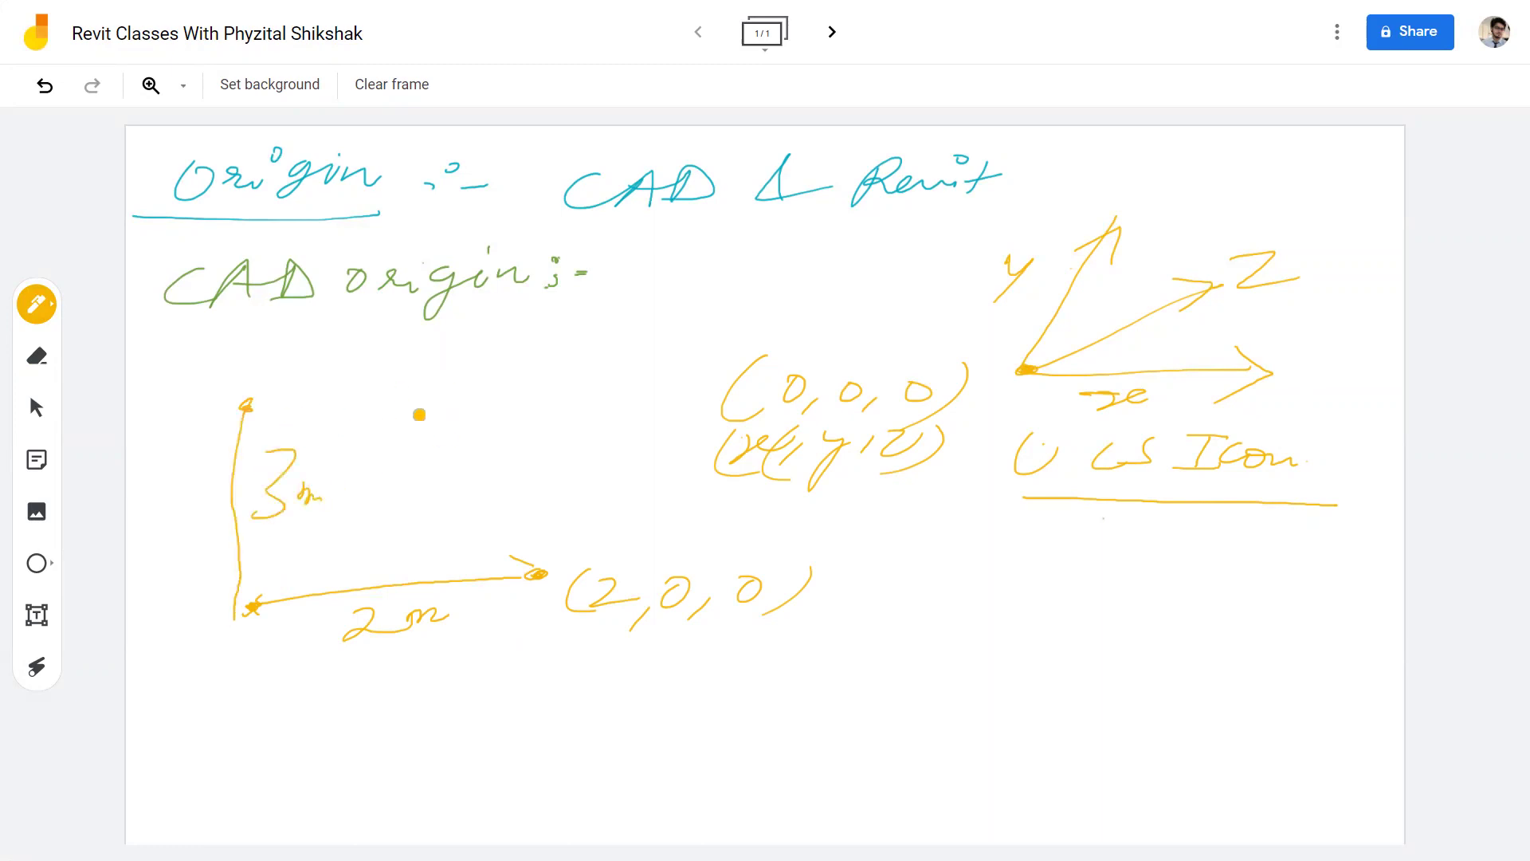
{"action": "left_click_drag", "start_coordinate": [443, 383], "coordinate": [404, 450]}
{"action": "left_click_drag", "start_coordinate": [462, 410], "coordinate": [460, 411]}
{"action": "left_click_drag", "start_coordinate": [495, 422], "coordinate": [482, 448]}
{"action": "mouse_move", "coordinate": [532, 392]}
{"action": "left_mouse_down"}
{"action": "mouse_move", "coordinate": [535, 444]}
{"action": "mouse_move", "coordinate": [580, 403]}
{"action": "mouse_move", "coordinate": [565, 446]}
{"action": "left_mouse_up"}
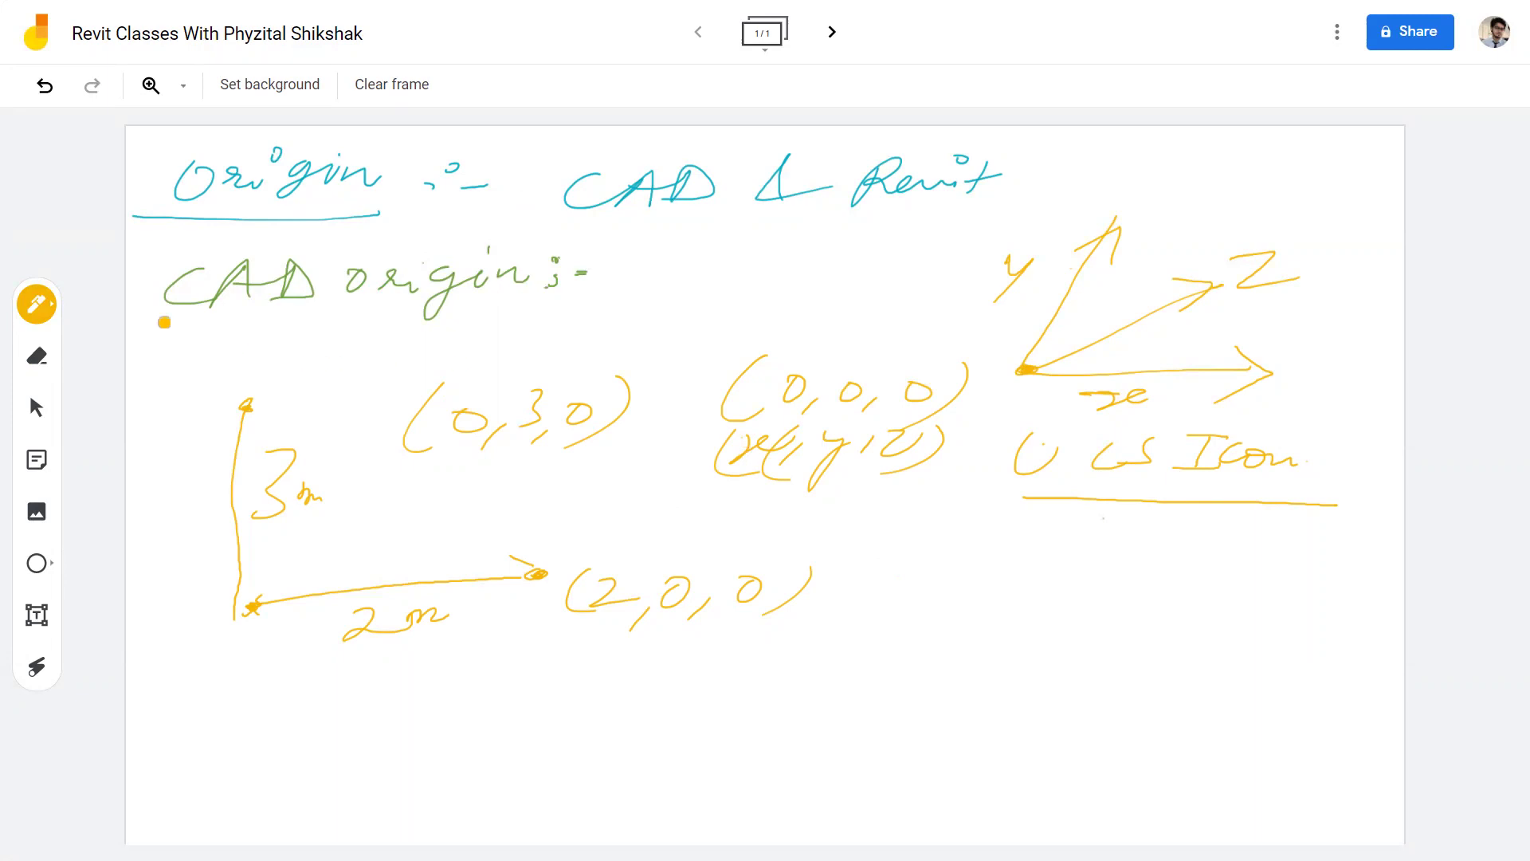
Step: Switch the pen to red and write 'In CAD we have only one', circling 'one'
{"action": "left_click", "coordinate": [20, 310]}
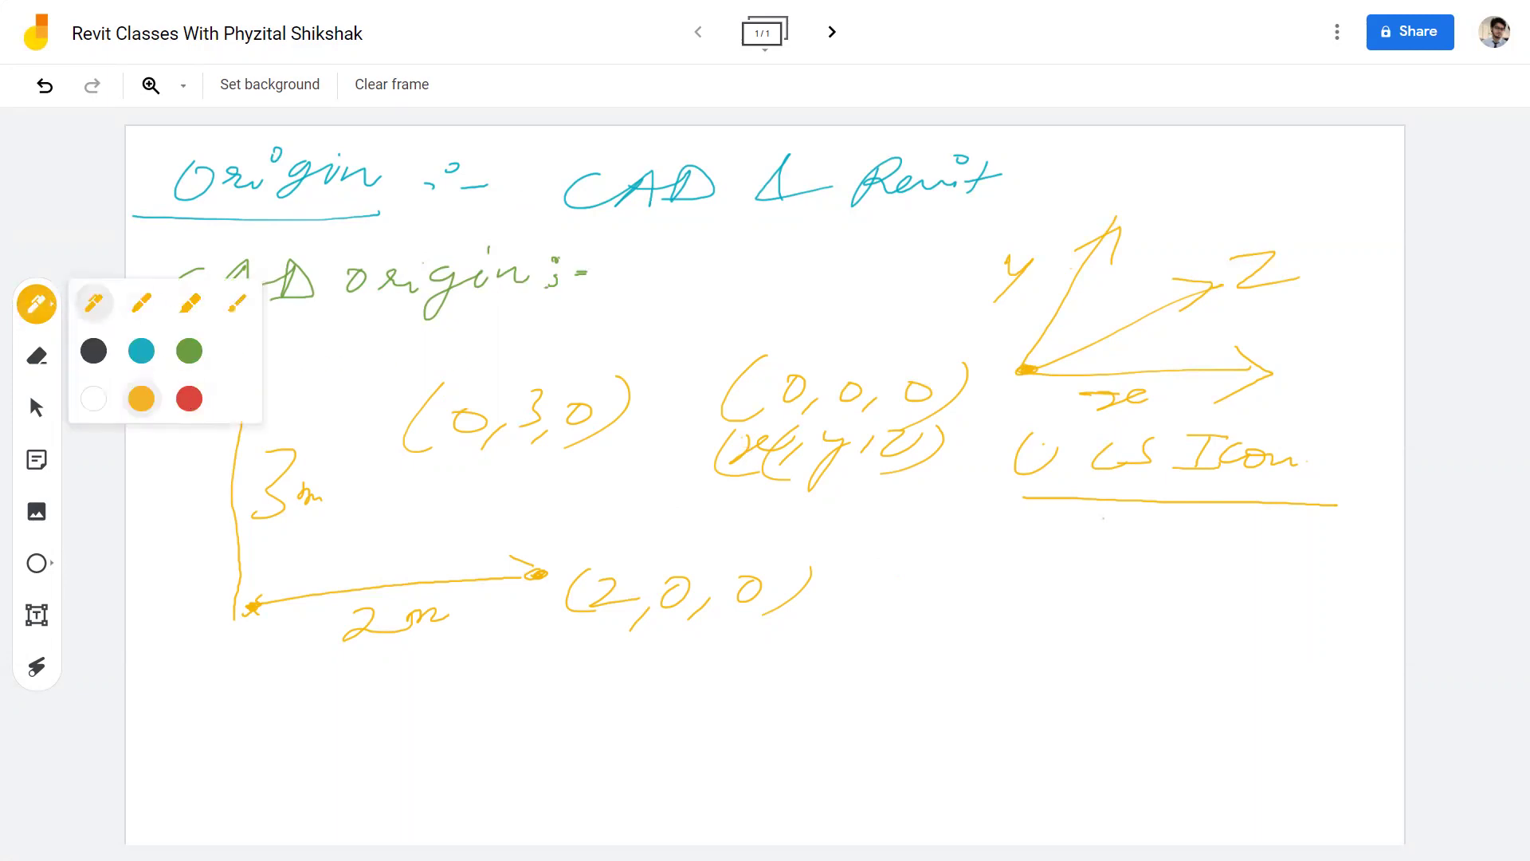
{"action": "left_click", "coordinate": [189, 399]}
{"action": "left_click", "coordinate": [405, 320]}
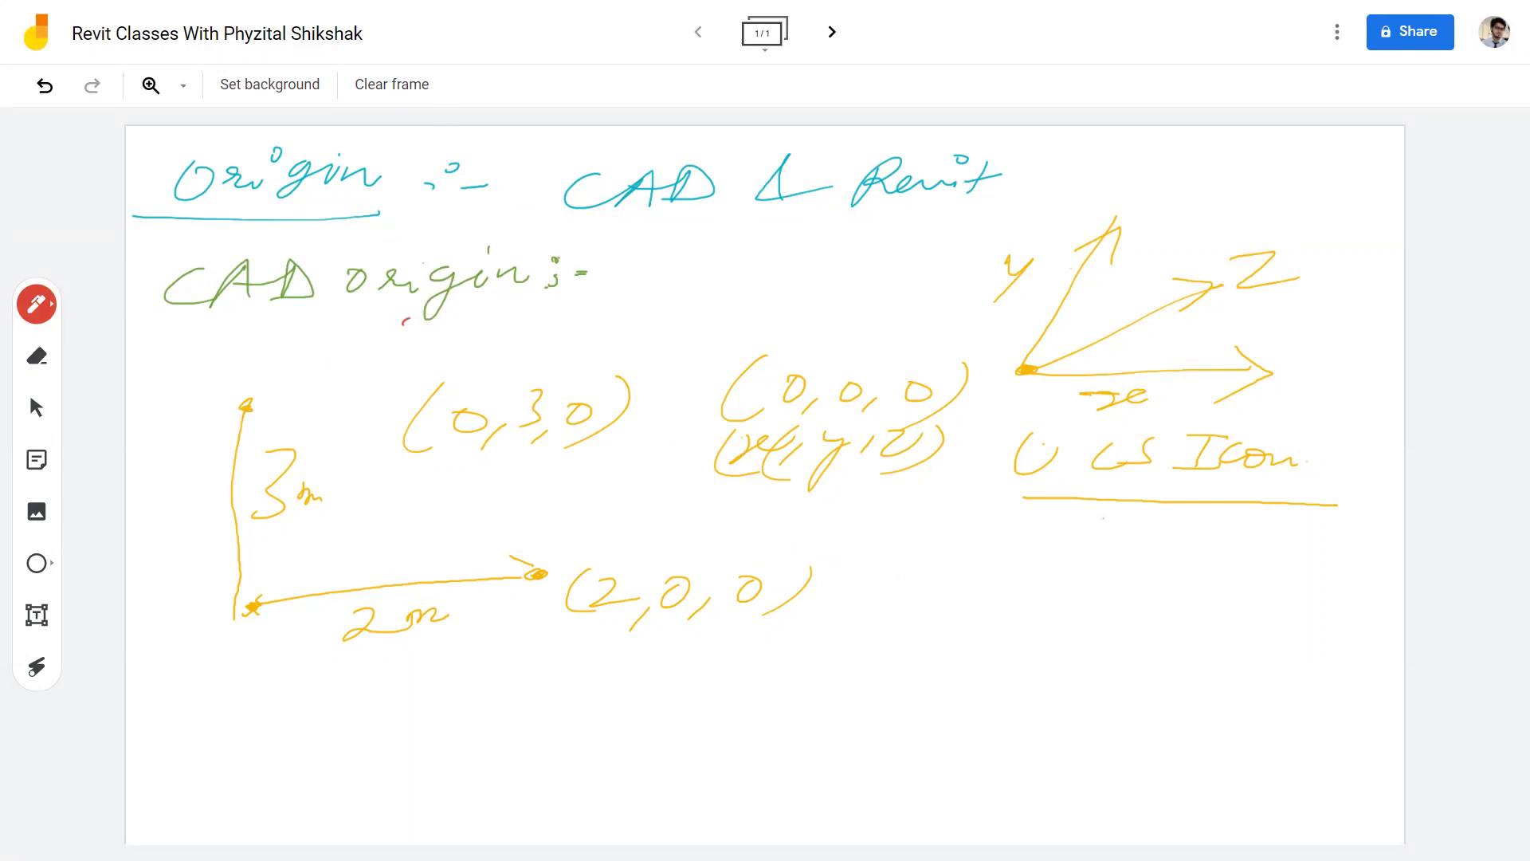
{"action": "mouse_move", "coordinate": [512, 338]}
{"action": "left_mouse_down"}
{"action": "mouse_move", "coordinate": [500, 368]}
{"action": "mouse_move", "coordinate": [590, 356]}
{"action": "left_mouse_up"}
{"action": "left_click_drag", "start_coordinate": [620, 358], "coordinate": [773, 321]}
{"action": "left_click_drag", "start_coordinate": [785, 307], "coordinate": [779, 333]}
{"action": "left_click_drag", "start_coordinate": [769, 321], "coordinate": [869, 325]}
{"action": "left_click_drag", "start_coordinate": [873, 316], "coordinate": [967, 319]}
{"action": "mouse_move", "coordinate": [852, 367]}
{"action": "left_mouse_down"}
{"action": "mouse_move", "coordinate": [881, 395]}
{"action": "mouse_move", "coordinate": [857, 413]}
{"action": "left_mouse_up"}
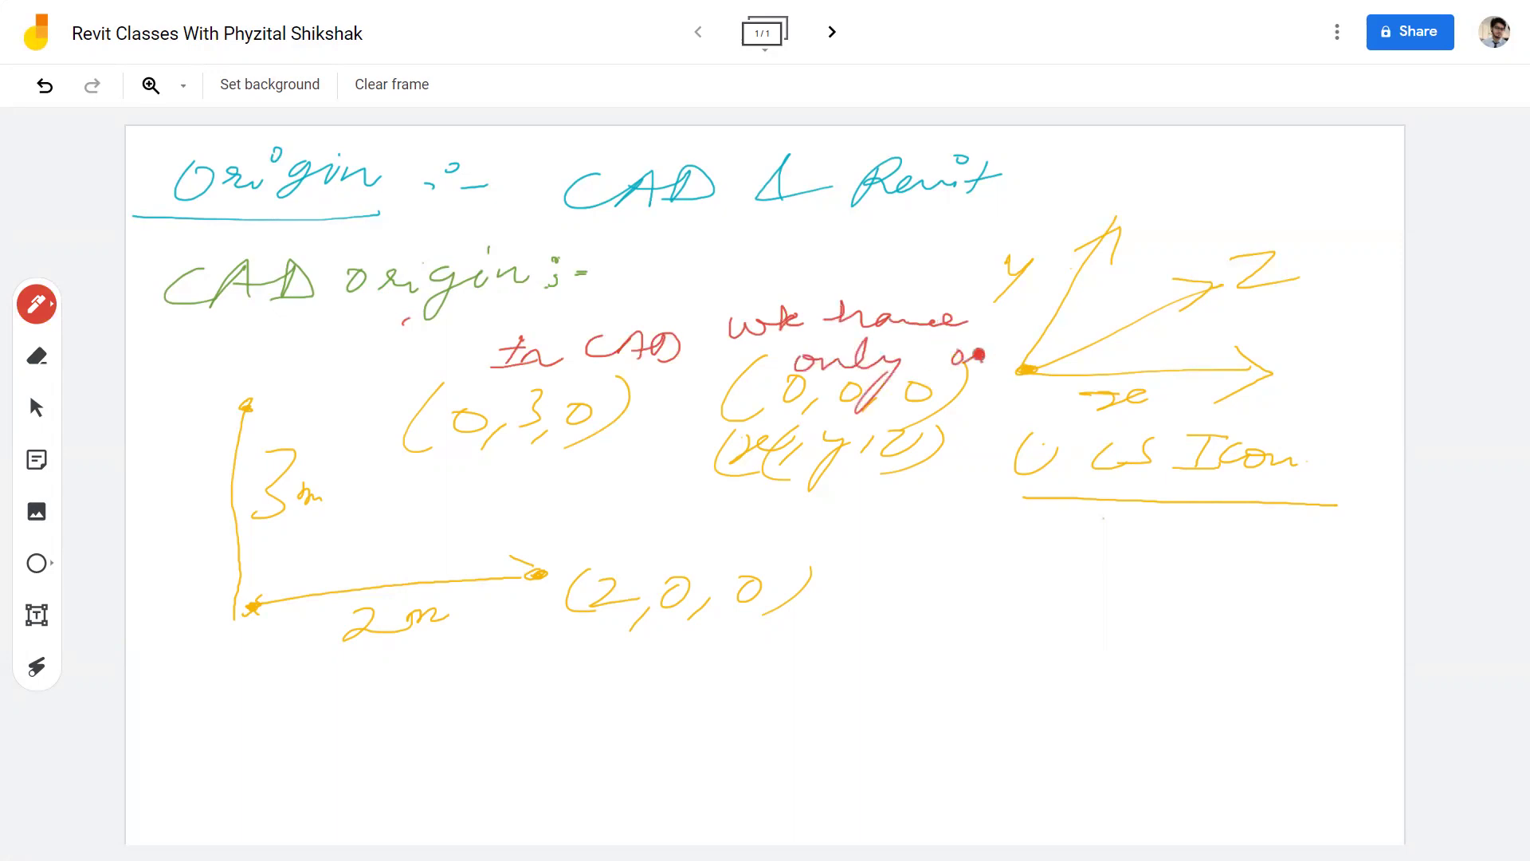
{"action": "left_click_drag", "start_coordinate": [996, 361], "coordinate": [1036, 339]}
Step: Add a circled 1 below (x,y,z) and exit full screen
{"action": "mouse_move", "coordinate": [934, 500]}
{"action": "left_mouse_down"}
{"action": "mouse_move", "coordinate": [948, 532]}
{"action": "mouse_move", "coordinate": [970, 525]}
{"action": "left_mouse_up"}
{"action": "left_click_drag", "start_coordinate": [972, 466], "coordinate": [940, 471]}
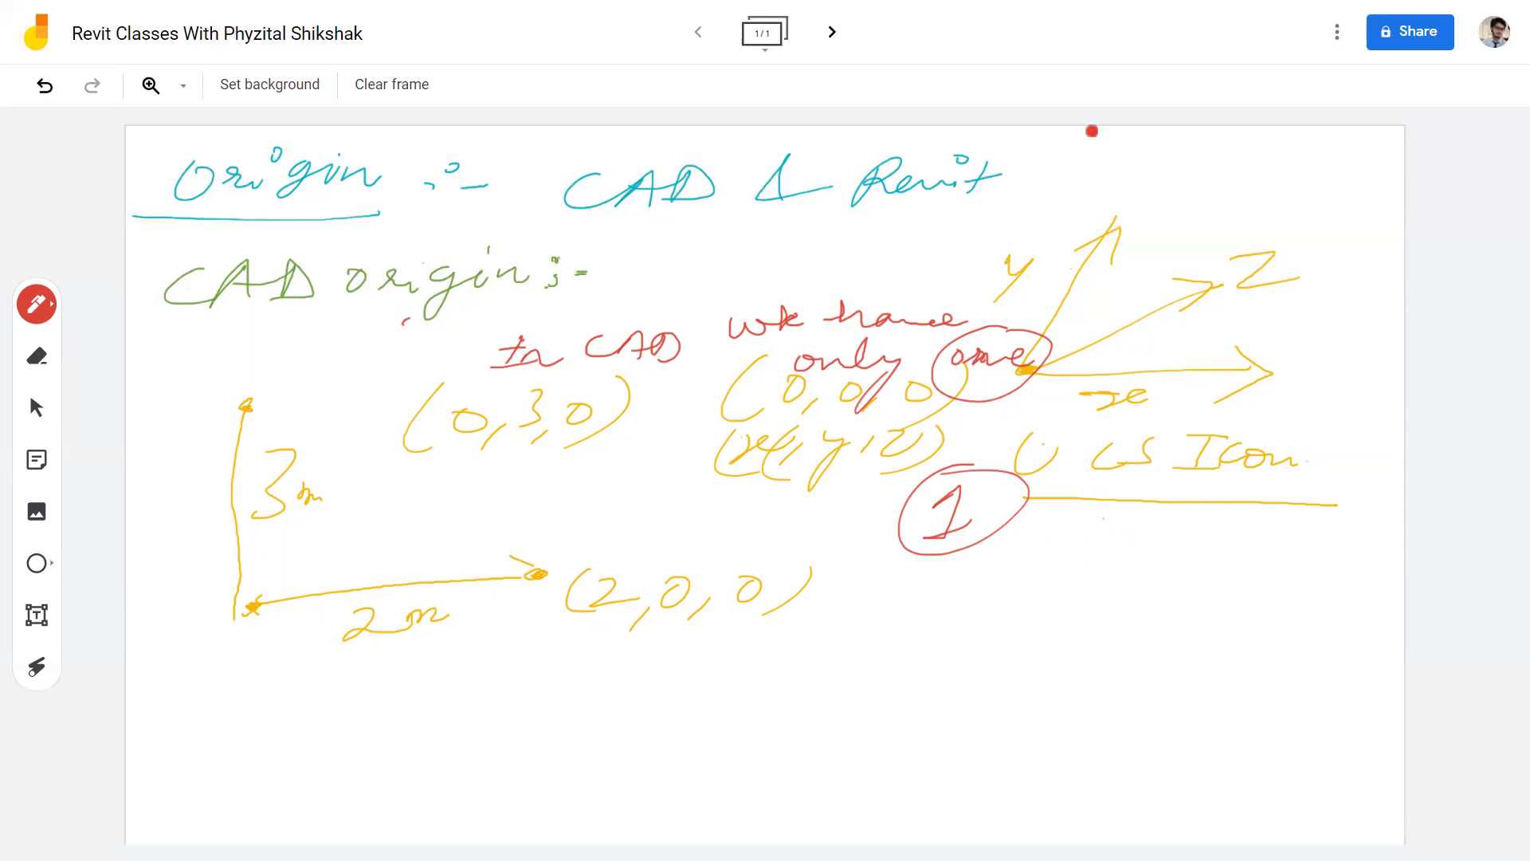
{"action": "key", "text": "F11"}
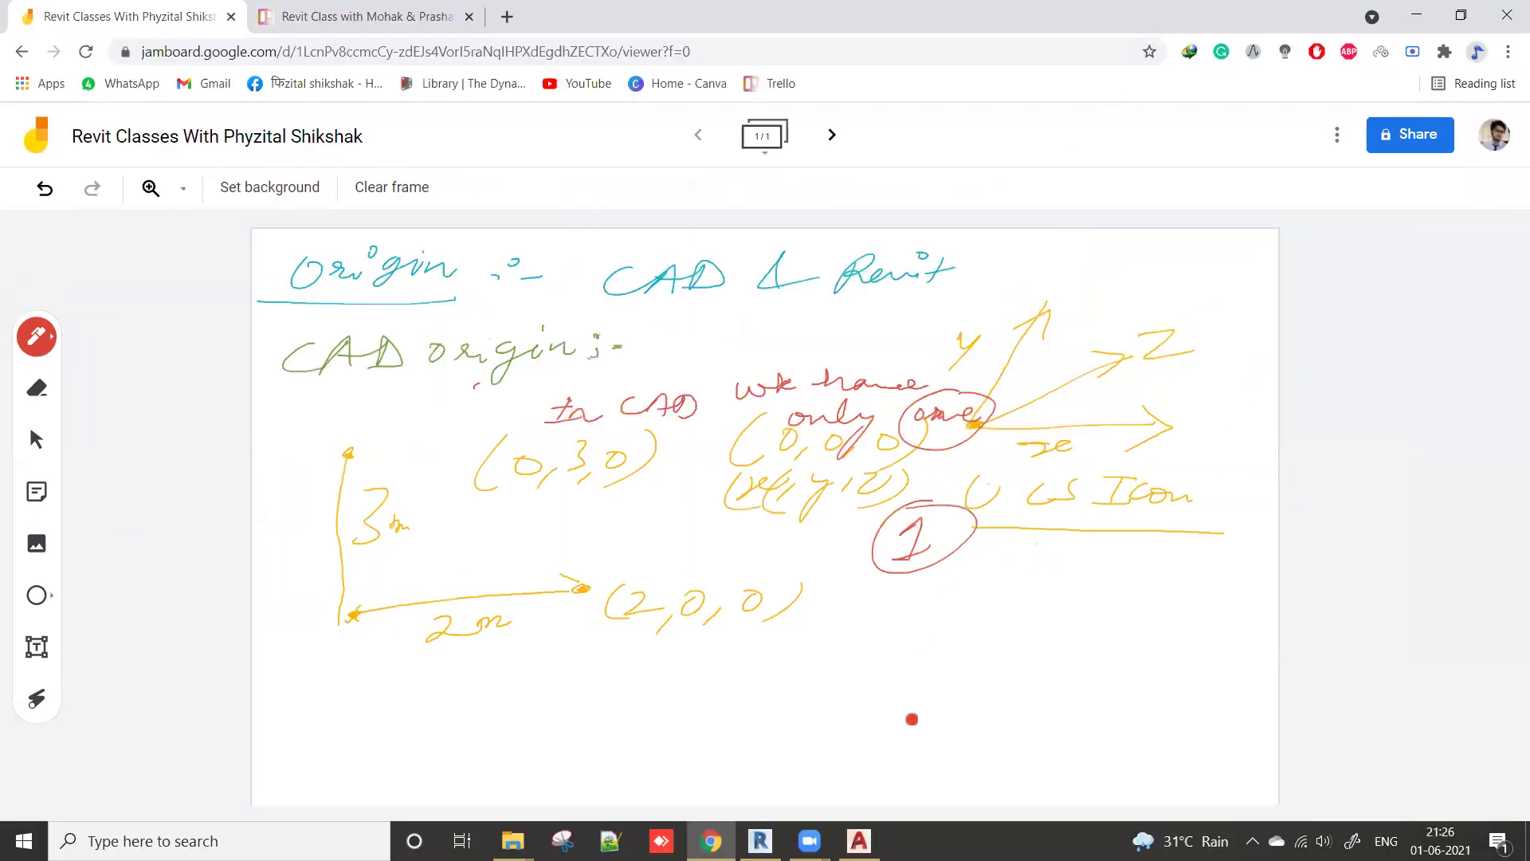
Step: Open a new blank Drawing1 in AutoCAD 2020 and zoom and pan until the UCS icon shows
{"action": "key", "text": "alt+Tab"}
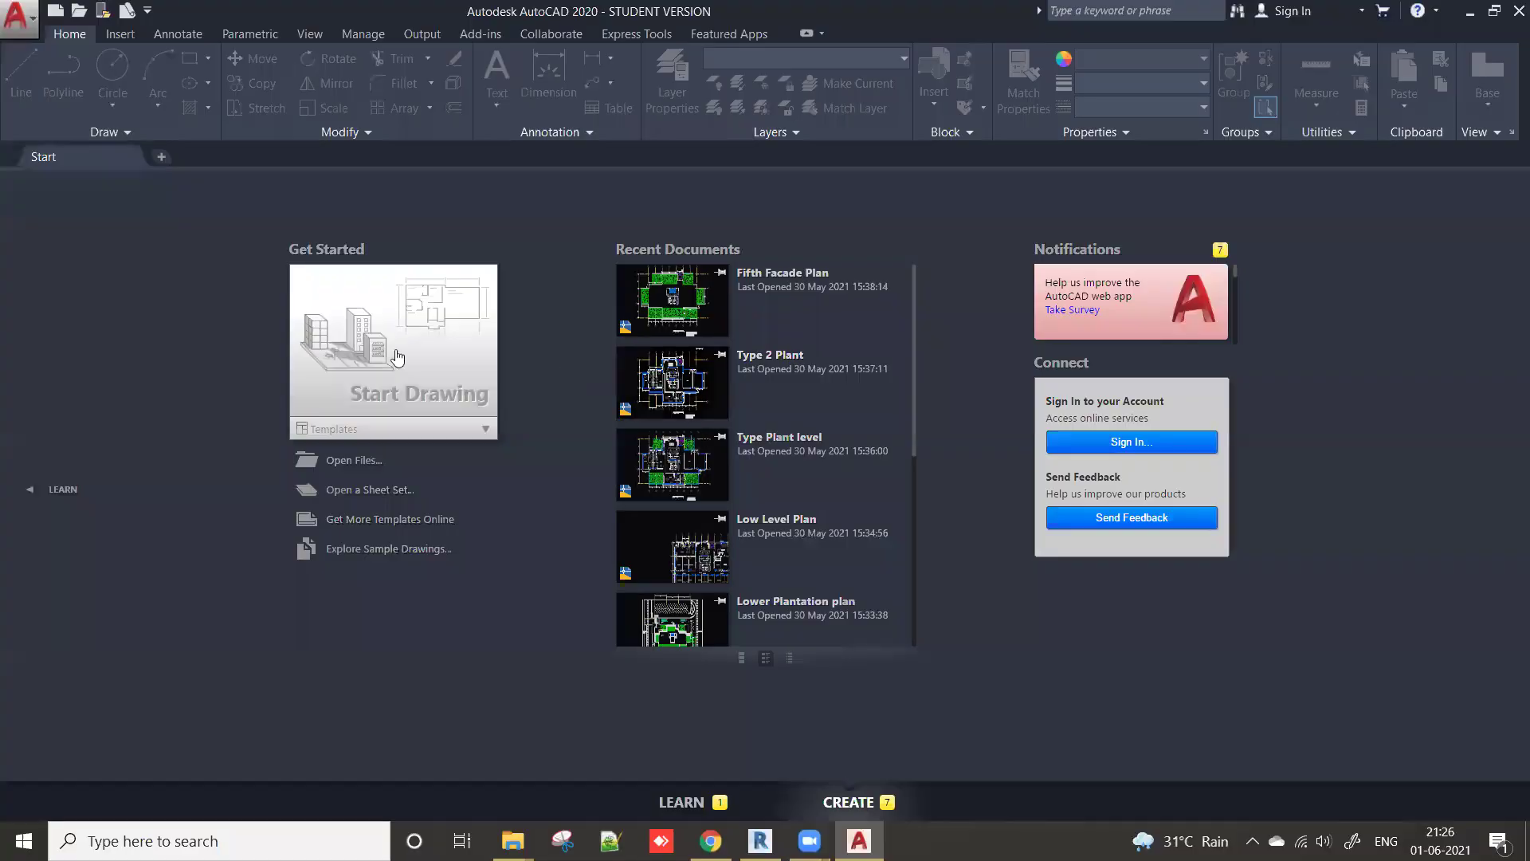
{"action": "left_click", "coordinate": [397, 357]}
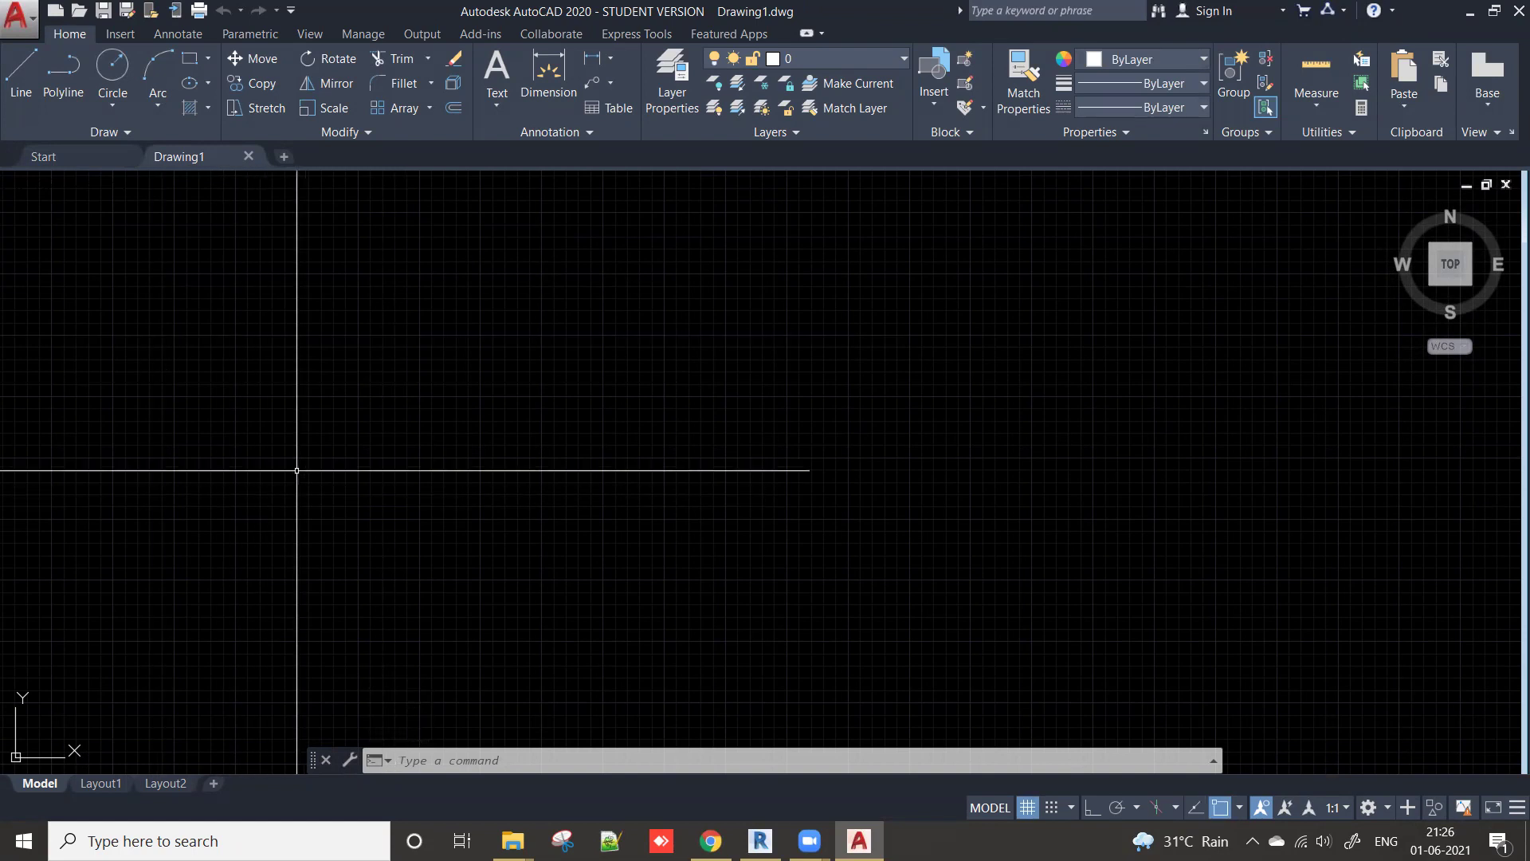
{"action": "key", "text": "Escape"}
{"action": "scroll", "coordinate": [462, 393], "scroll_direction": "down", "scroll_amount": 2}
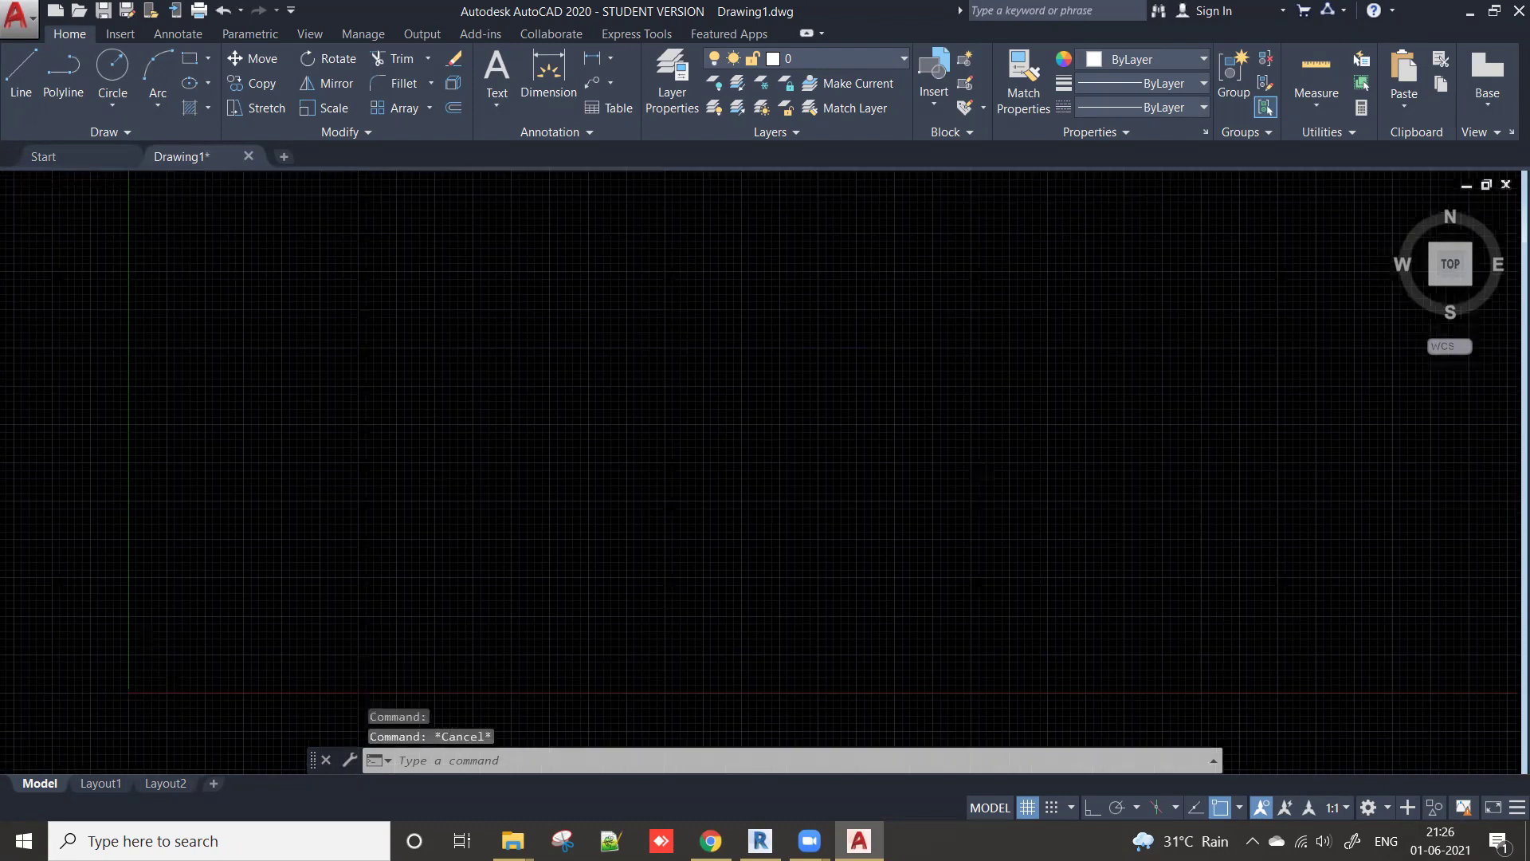
{"action": "middle_click_drag", "start_coordinate": [123, 713], "coordinate": [256, 615]}
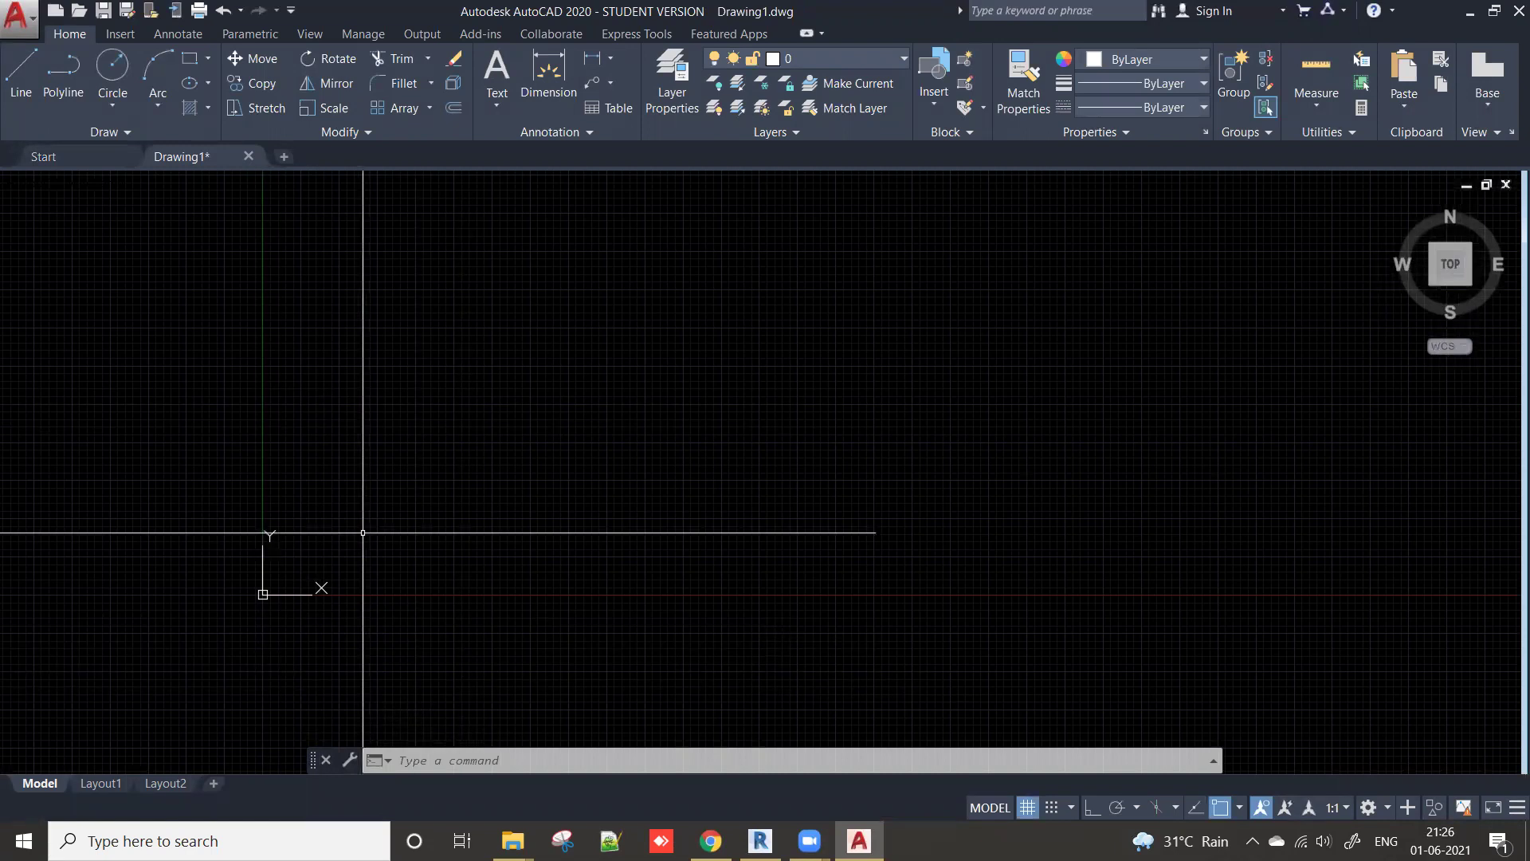
{"action": "left_click", "coordinate": [361, 449]}
{"action": "left_click", "coordinate": [196, 612]}
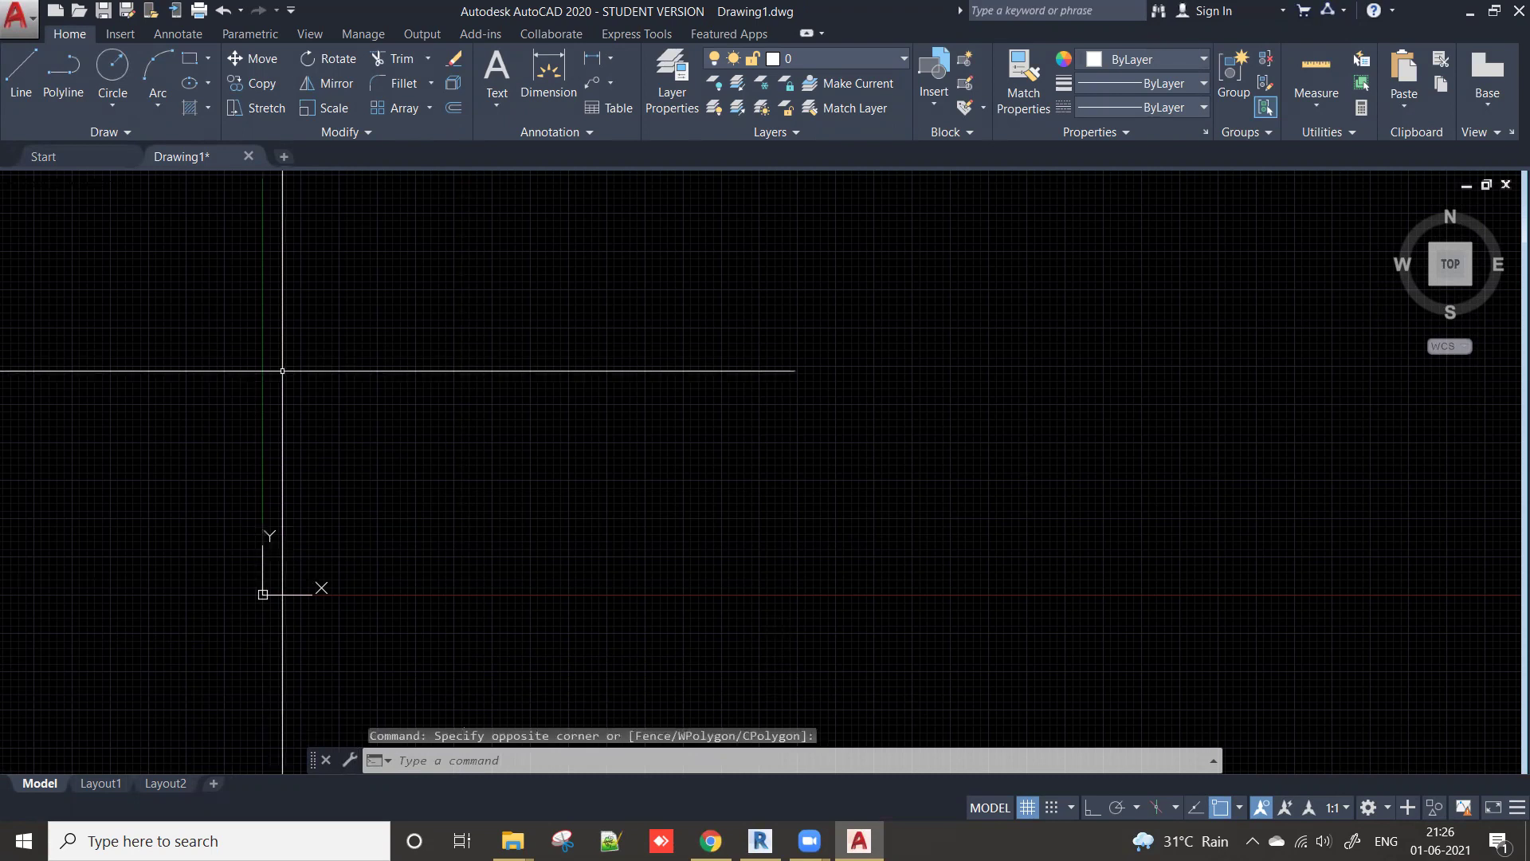
{"action": "left_click", "coordinate": [182, 487]}
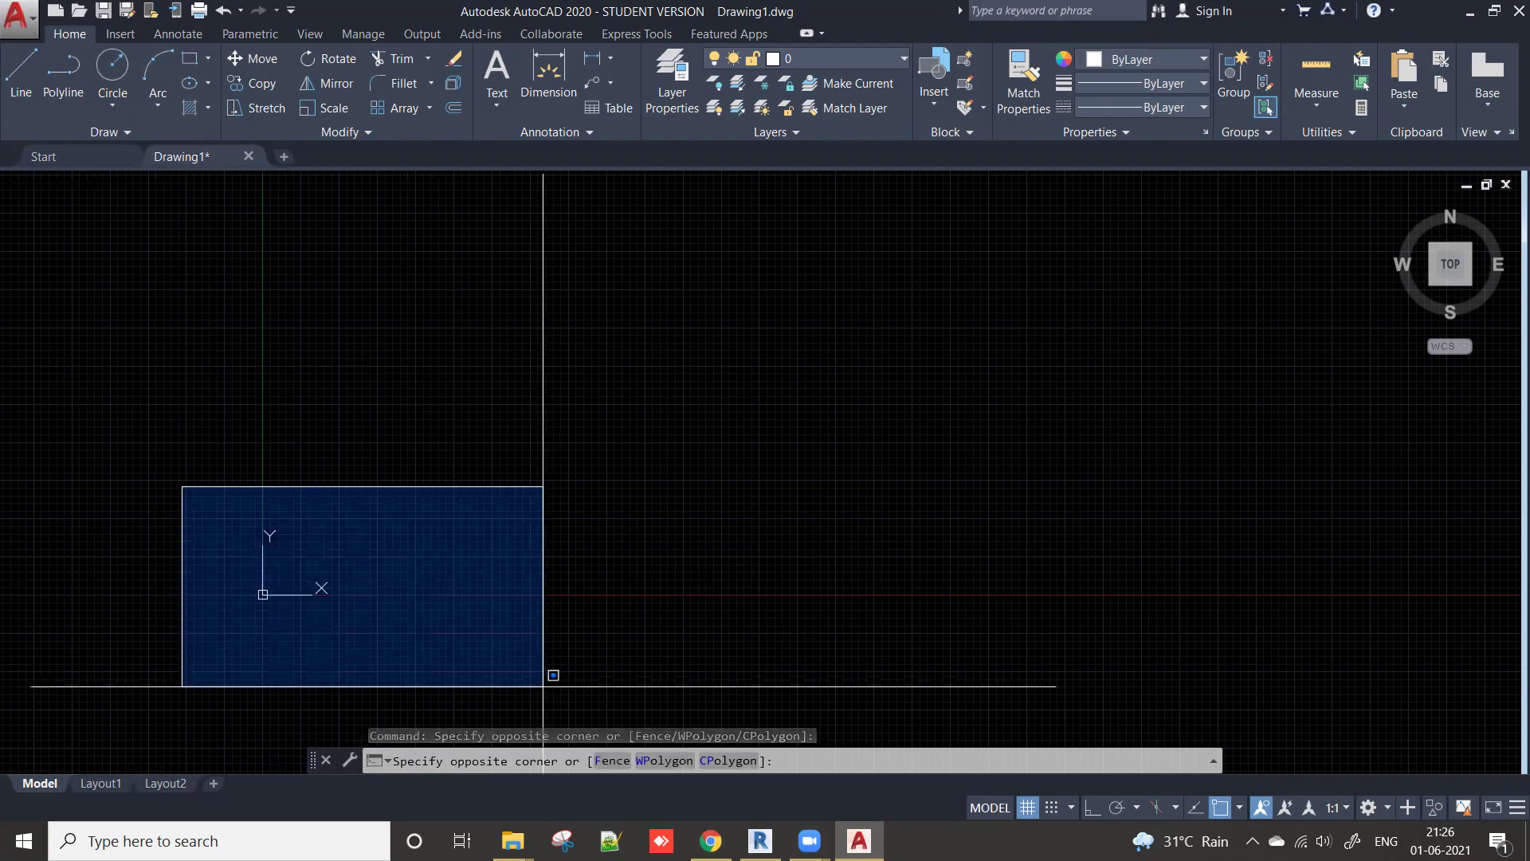
{"action": "left_click", "coordinate": [464, 692]}
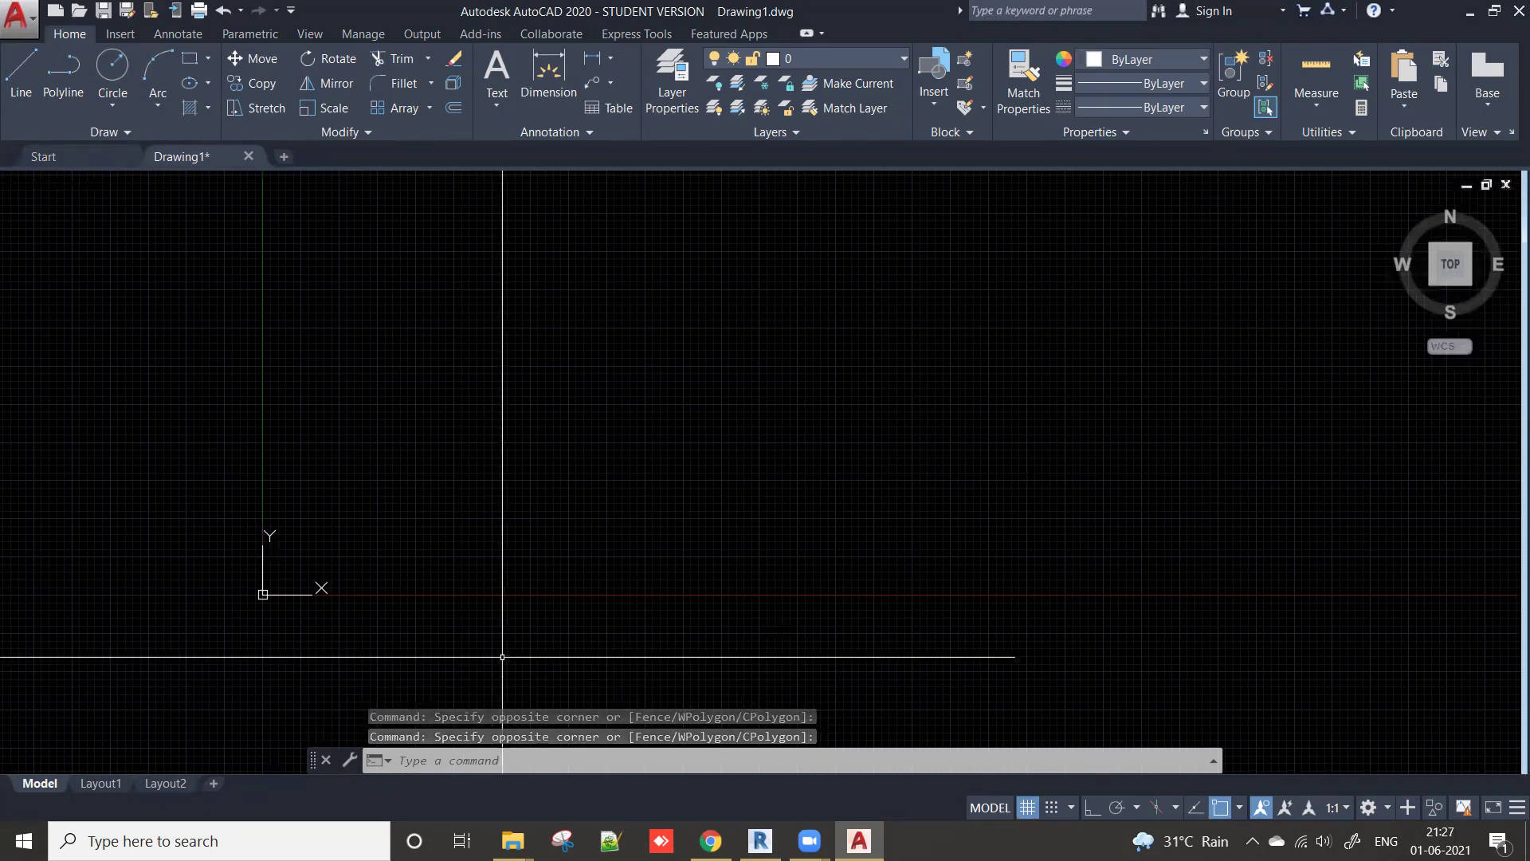
Step: Start a LINE at origin 0,0,0, cancel it, and switch to the Revit 2019 window
{"action": "key", "text": "Escape"}
{"action": "type", "text": "l"}
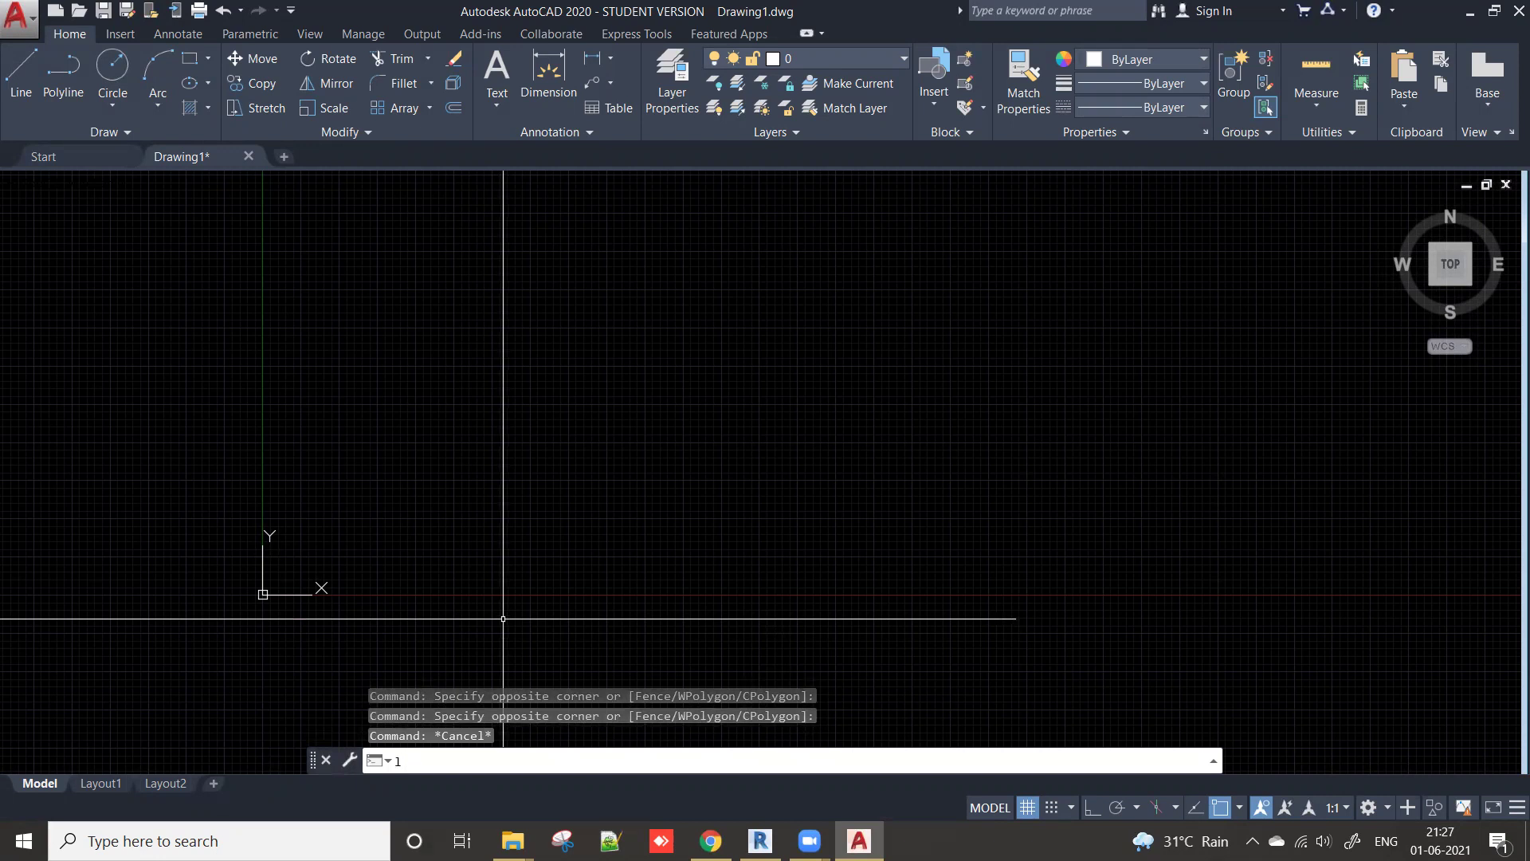
{"action": "key", "text": "Return"}
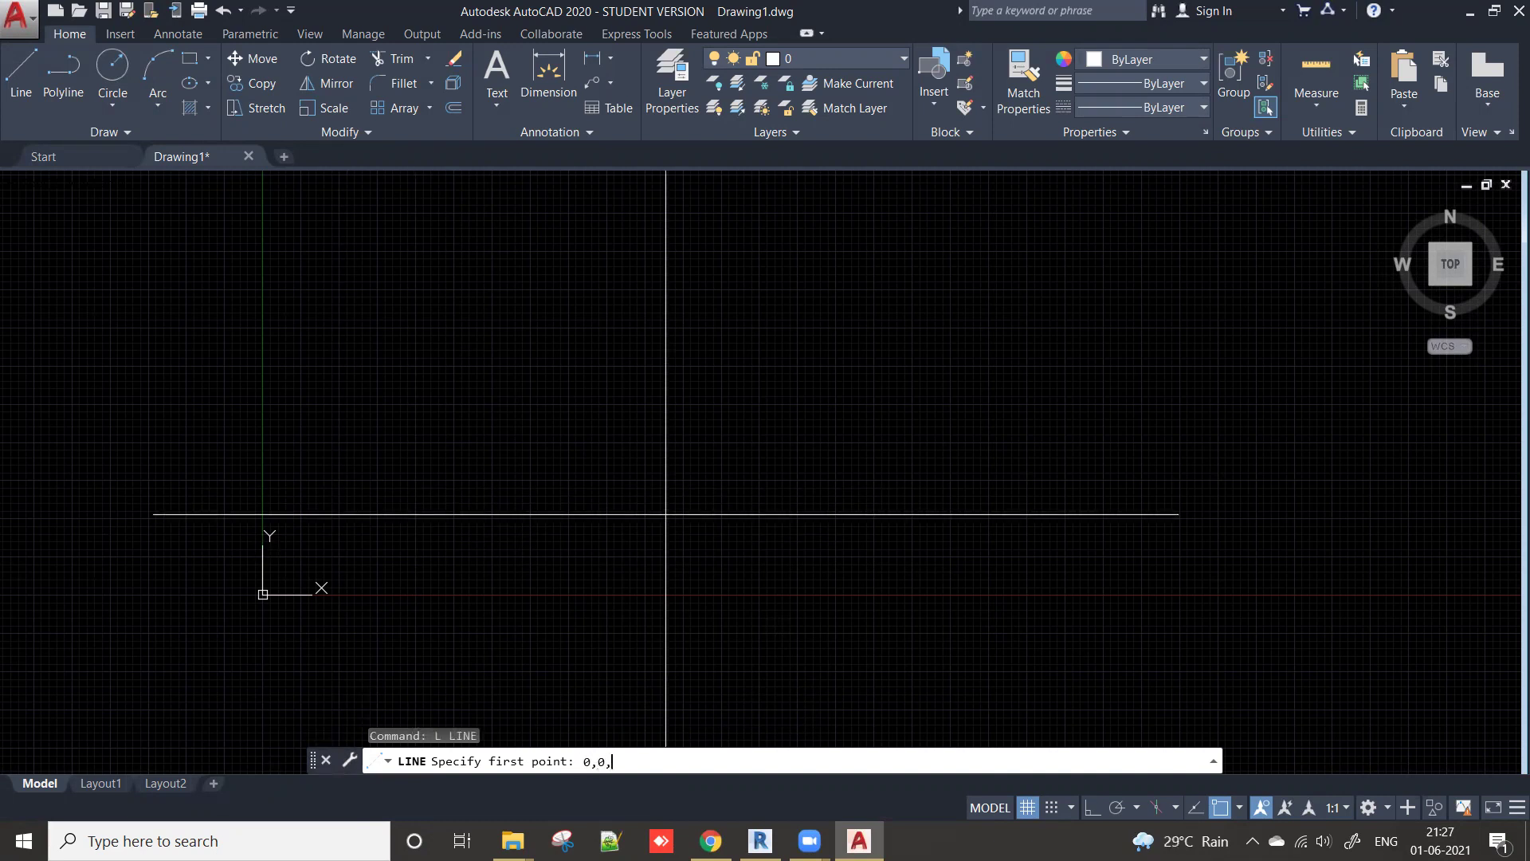
{"action": "key", "text": "Return"}
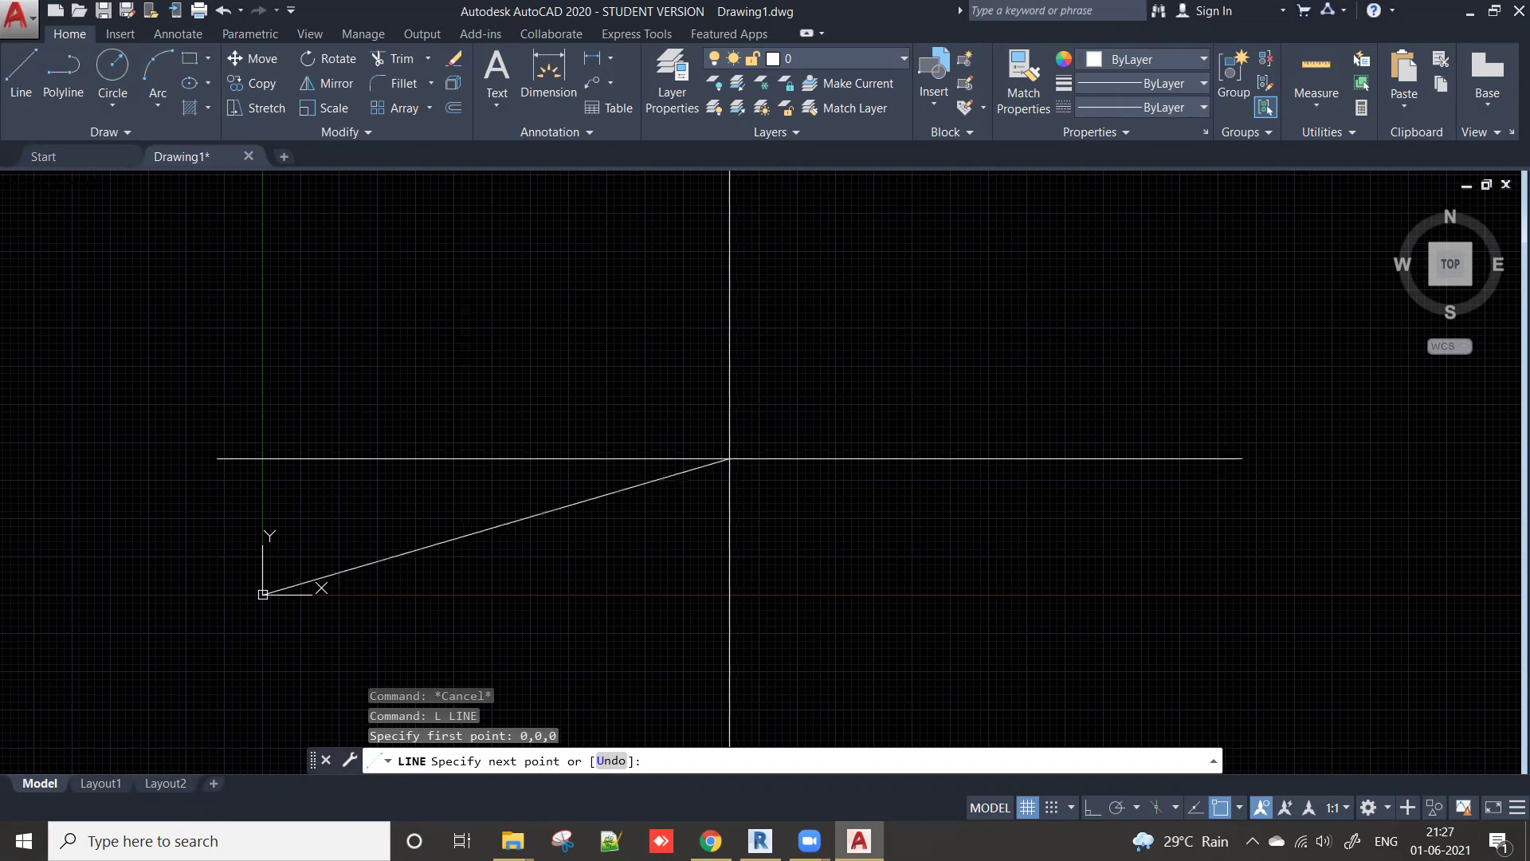
{"action": "key", "text": "Escape"}
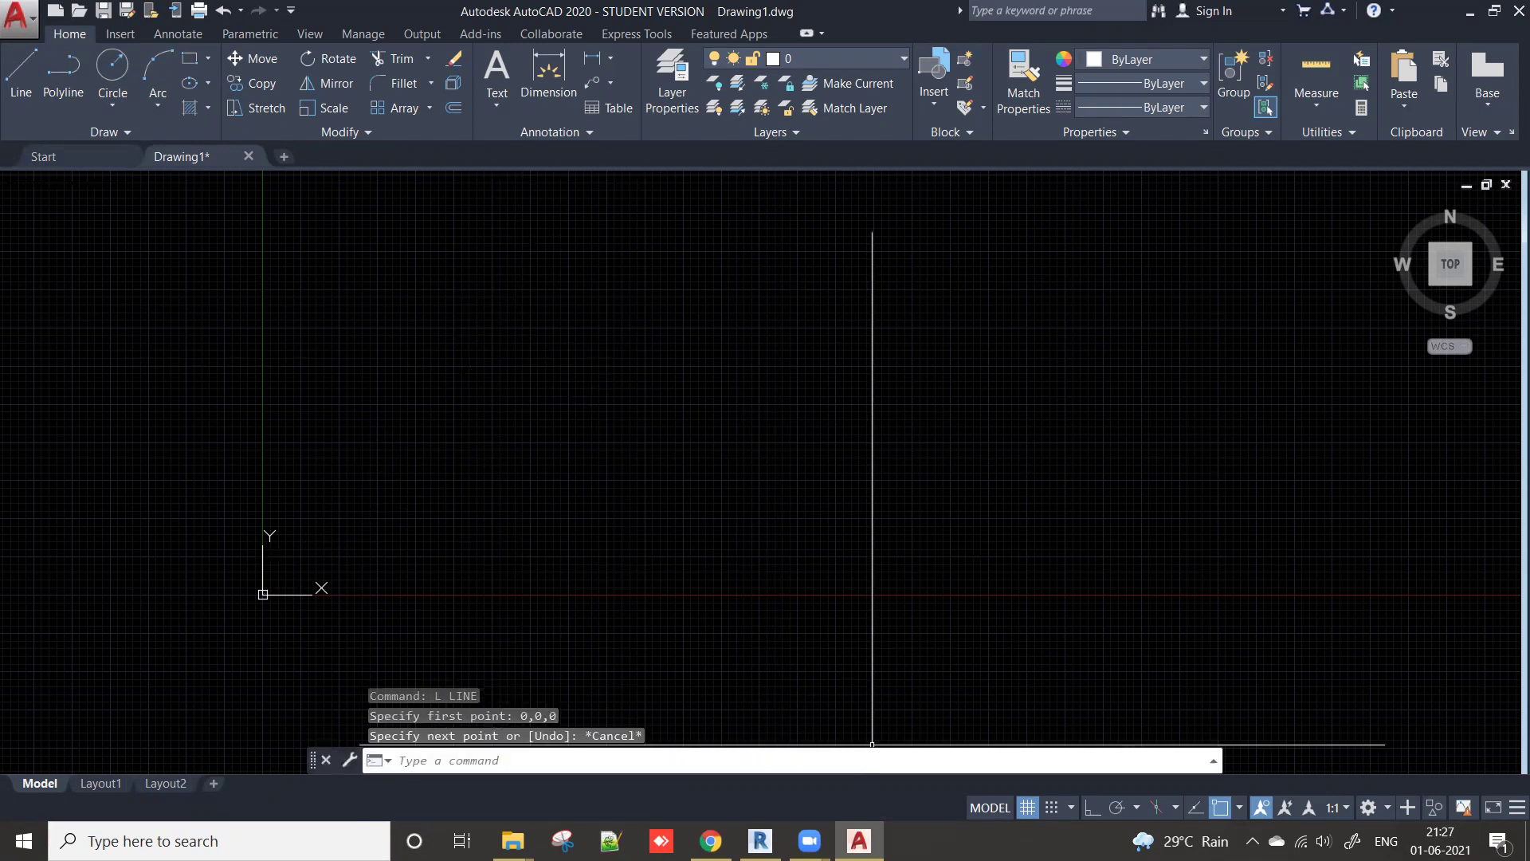
{"action": "key", "text": "alt+Tab"}
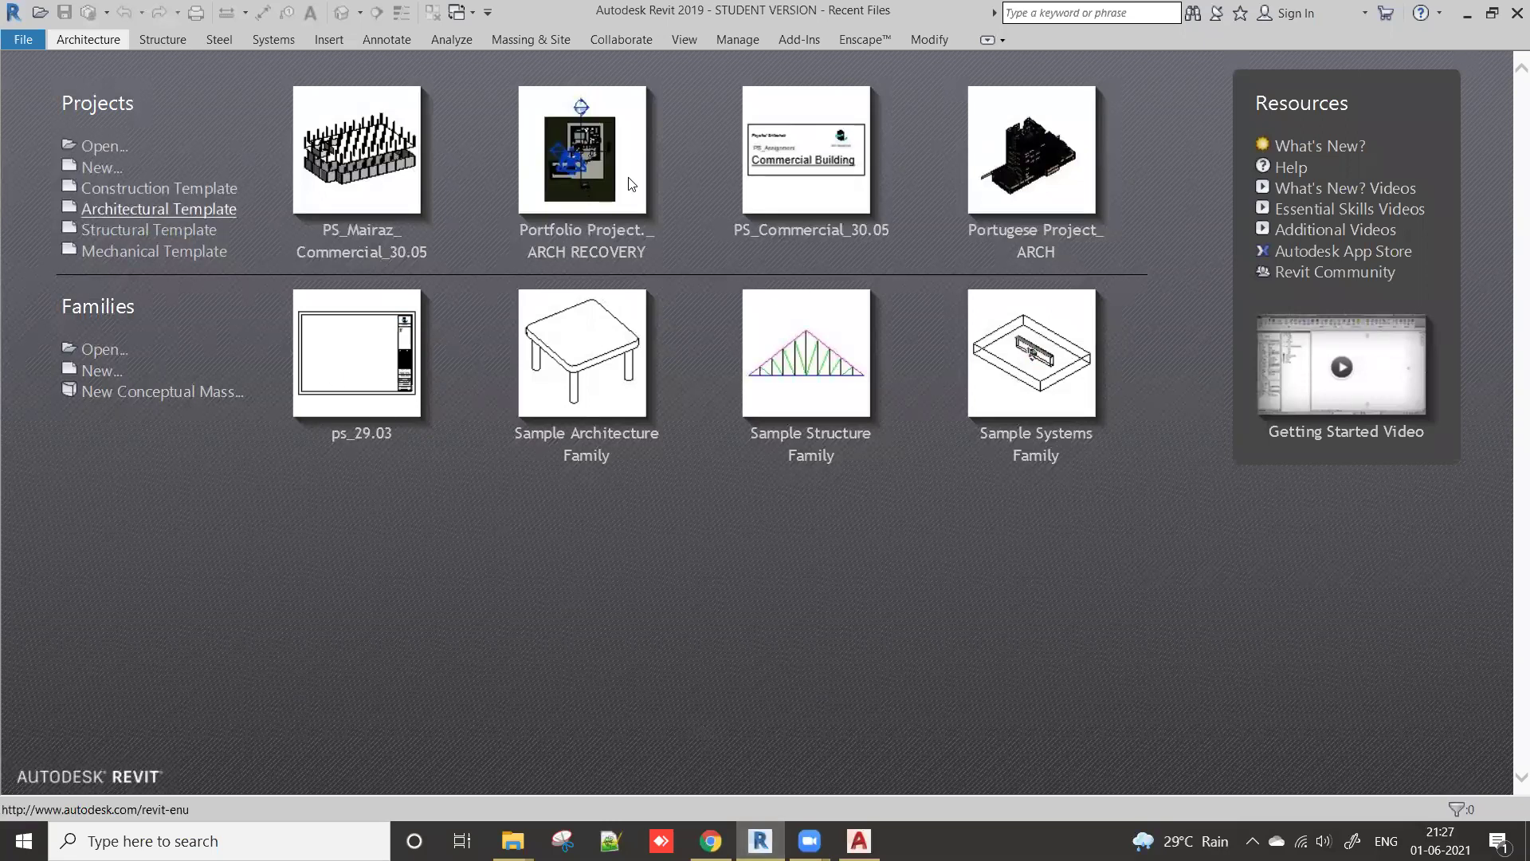
Step: Return to the Chrome window with Jamboard and show it full screen
{"action": "key", "text": "alt+Tab"}
{"action": "key", "text": "F11"}
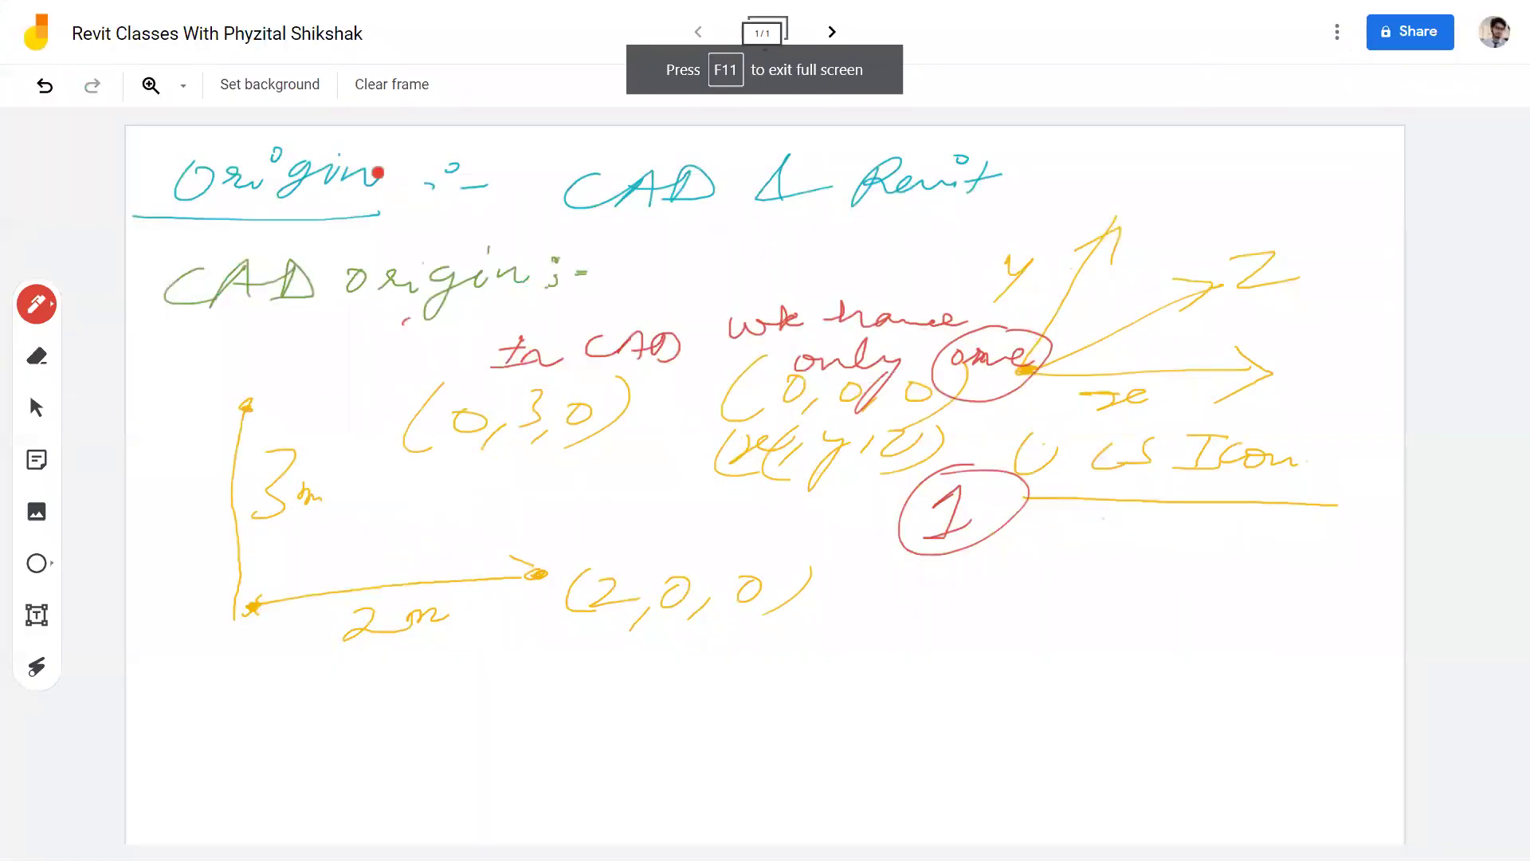
Step: Clear the frame and write a red 'Revit Coordinates' heading, then undo its colon and underline
{"action": "left_click", "coordinate": [391, 85]}
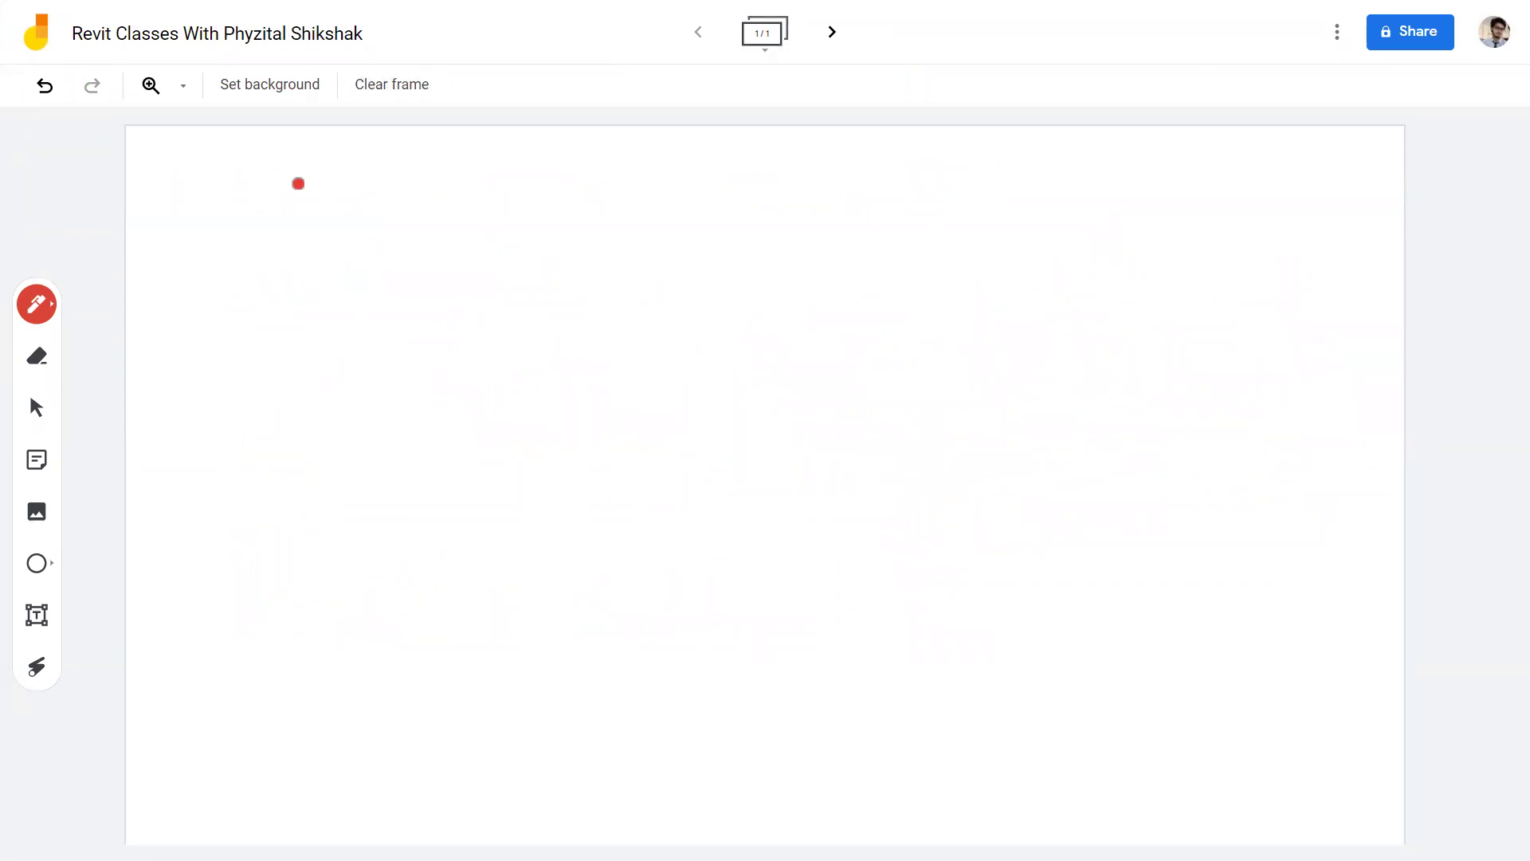
{"action": "mouse_move", "coordinate": [186, 170]}
{"action": "left_mouse_down"}
{"action": "mouse_move", "coordinate": [232, 164]}
{"action": "mouse_move", "coordinate": [284, 189]}
{"action": "left_mouse_up"}
{"action": "mouse_move", "coordinate": [275, 165]}
{"action": "left_mouse_down"}
{"action": "mouse_move", "coordinate": [605, 147]}
{"action": "mouse_move", "coordinate": [651, 167]}
{"action": "left_mouse_up"}
{"action": "mouse_move", "coordinate": [139, 252]}
{"action": "left_mouse_down"}
{"action": "mouse_move", "coordinate": [619, 206]}
{"action": "mouse_move", "coordinate": [683, 184]}
{"action": "left_mouse_up"}
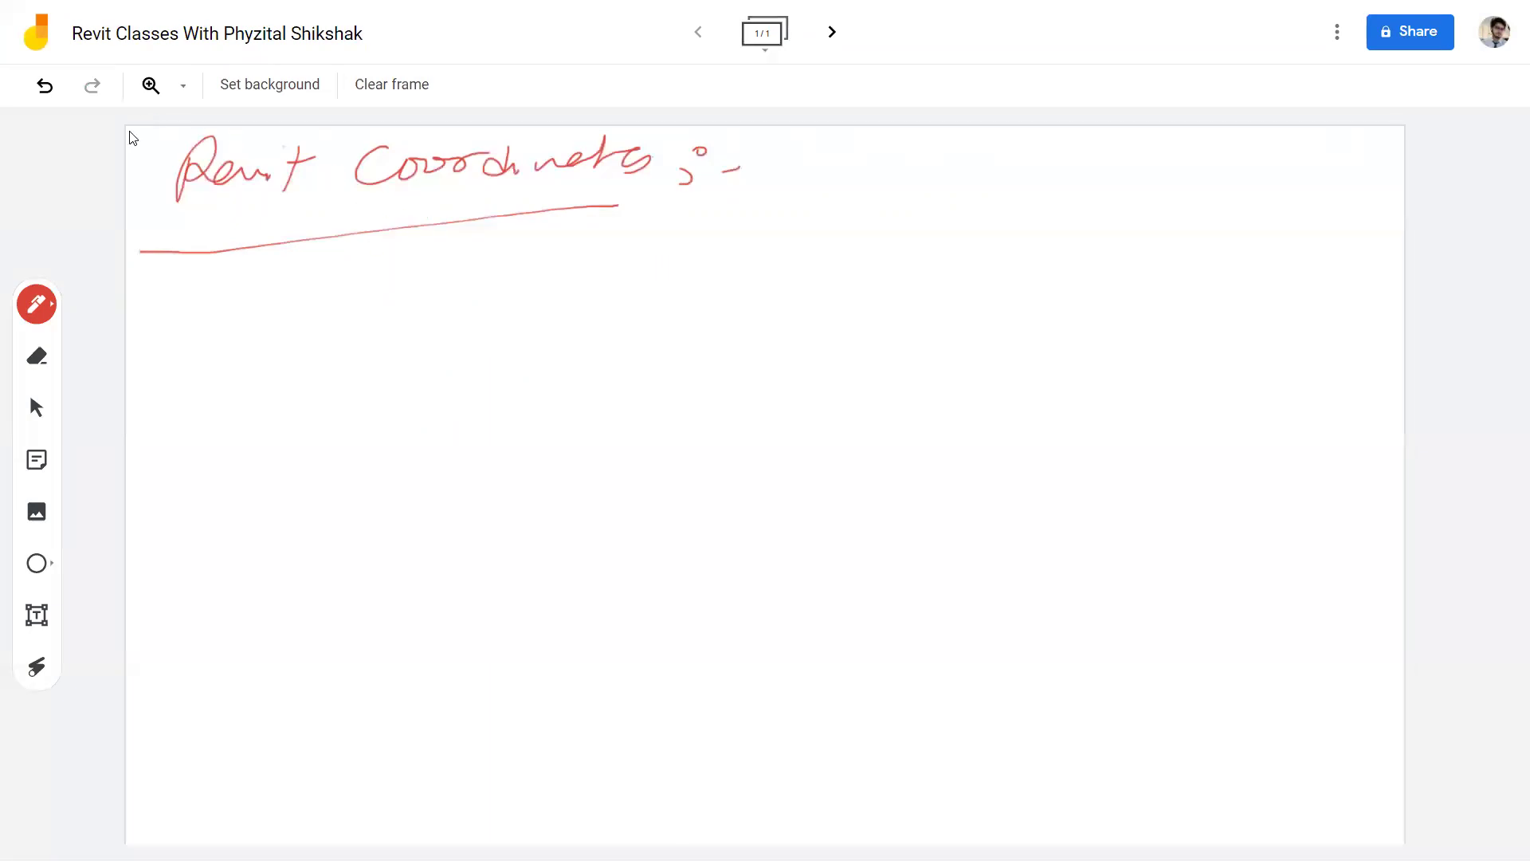
{"action": "left_click", "coordinate": [45, 86]}
{"action": "left_click", "coordinate": [45, 86]}
{"action": "left_click", "coordinate": [45, 86]}
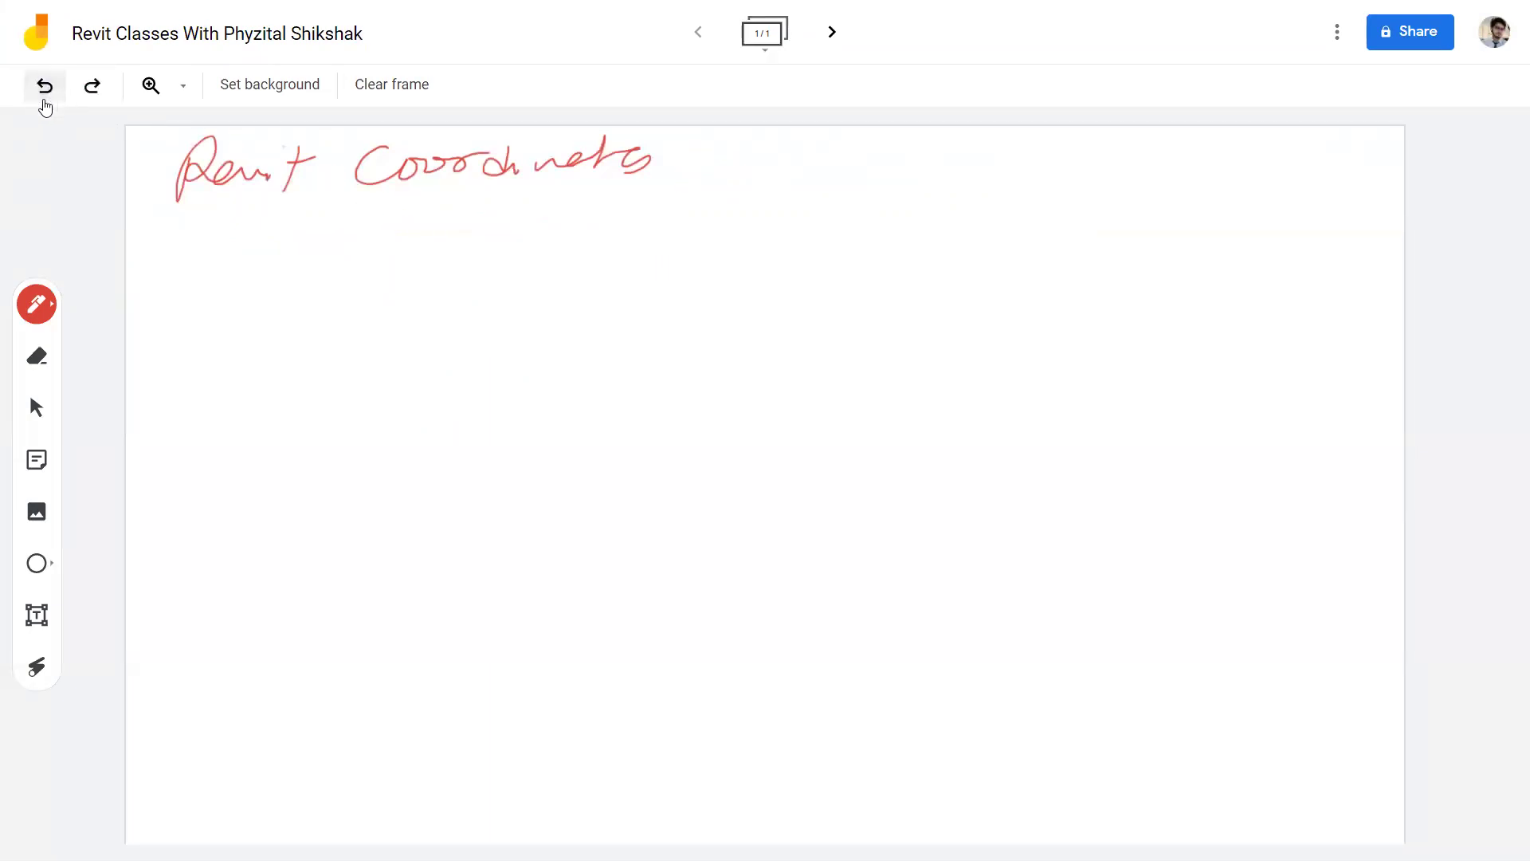
Step: Undo the heading back to 'Revit', then add 'Base points' and underline it
{"action": "left_click", "coordinate": [44, 101]}
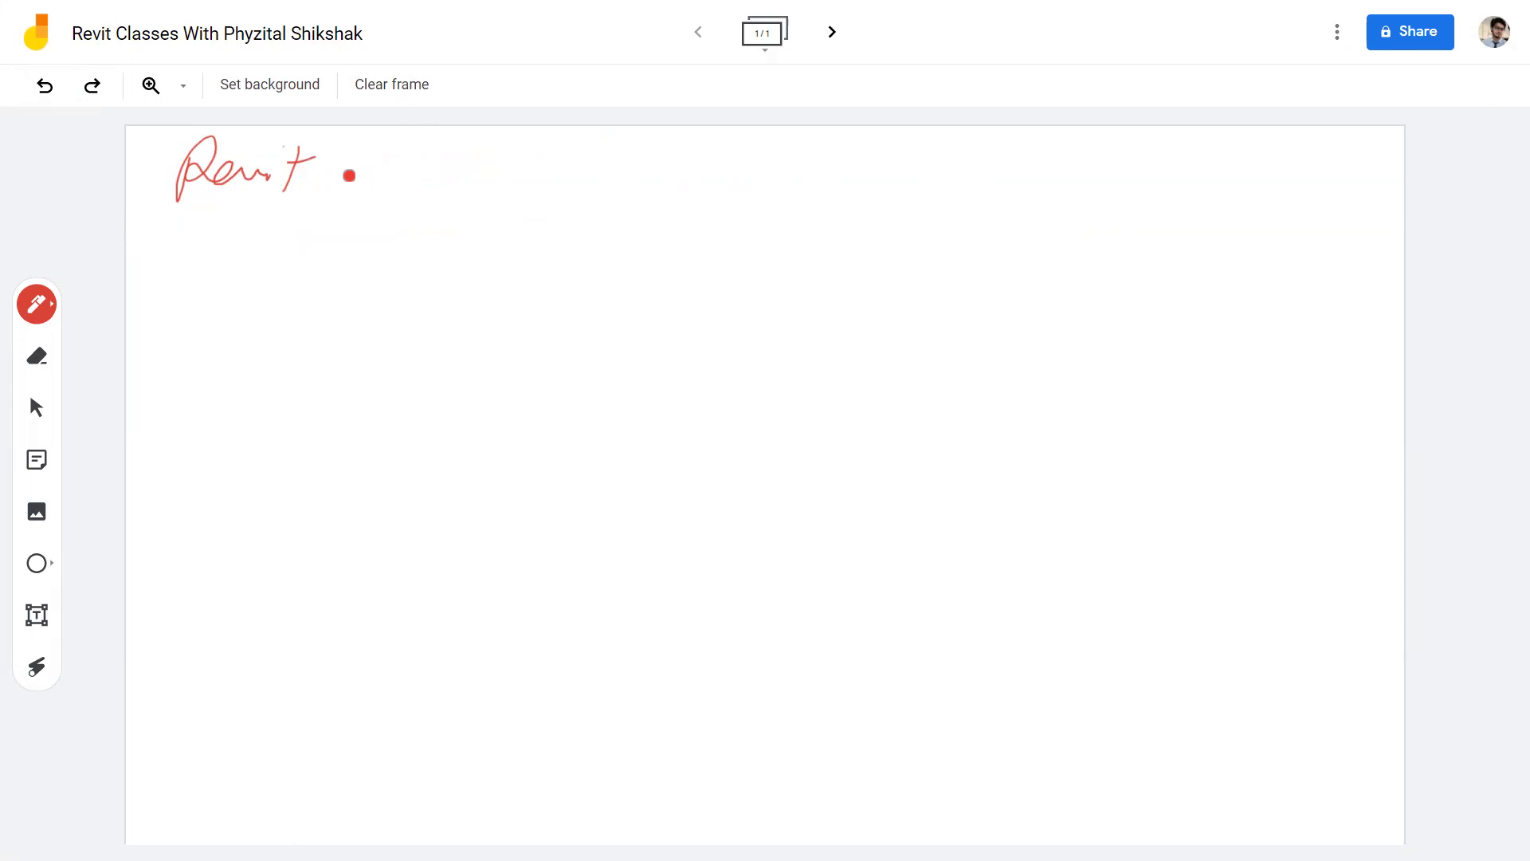
{"action": "mouse_move", "coordinate": [351, 171]}
{"action": "left_mouse_down"}
{"action": "mouse_move", "coordinate": [375, 192]}
{"action": "mouse_move", "coordinate": [691, 157]}
{"action": "mouse_move", "coordinate": [687, 180]}
{"action": "left_mouse_up"}
{"action": "left_click_drag", "start_coordinate": [606, 140], "coordinate": [609, 146]}
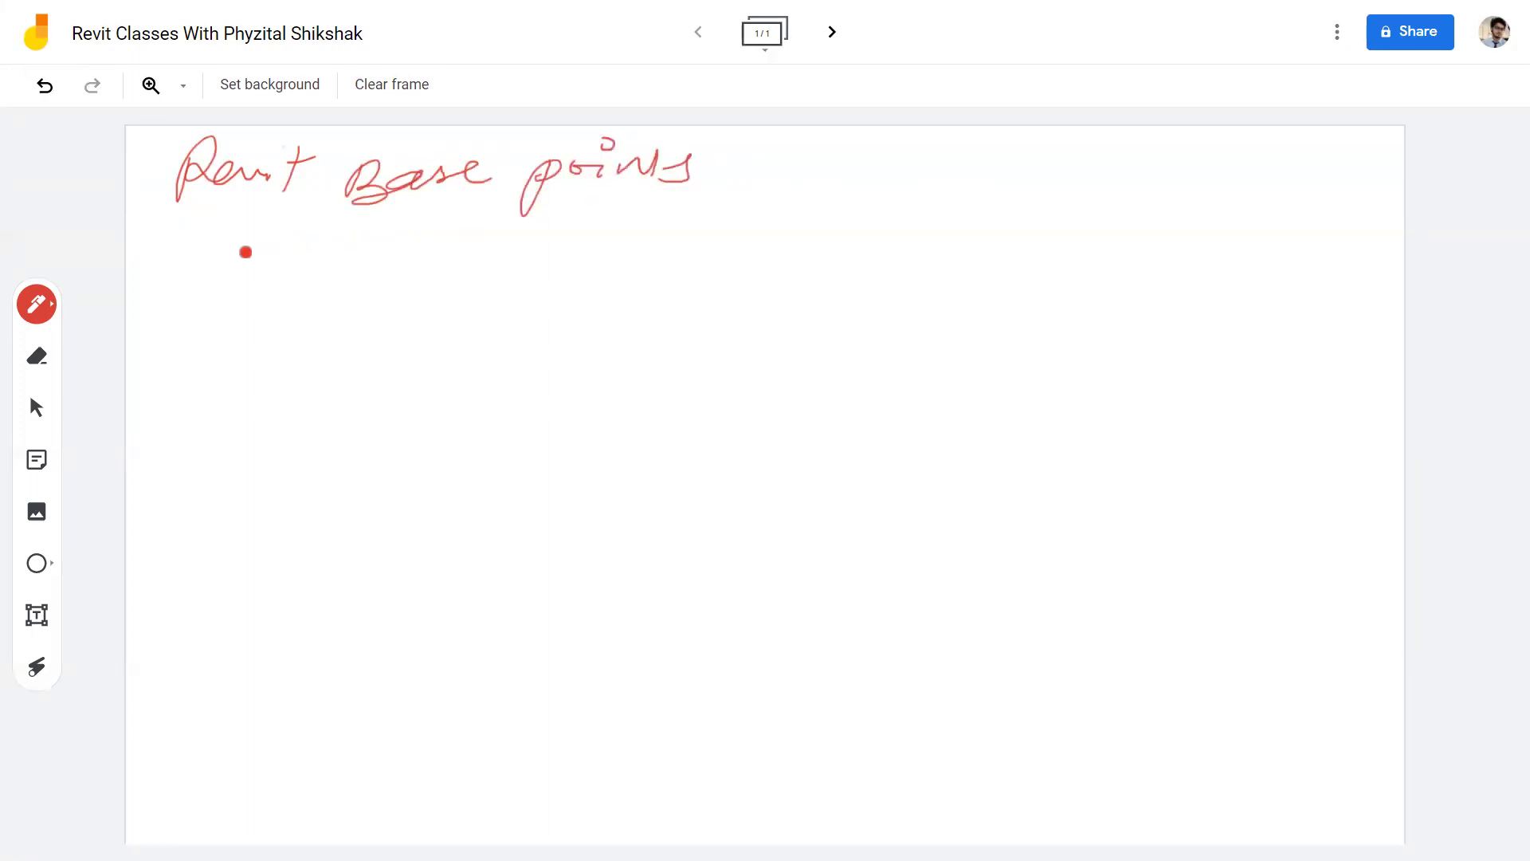
{"action": "left_click_drag", "start_coordinate": [177, 250], "coordinate": [706, 180]}
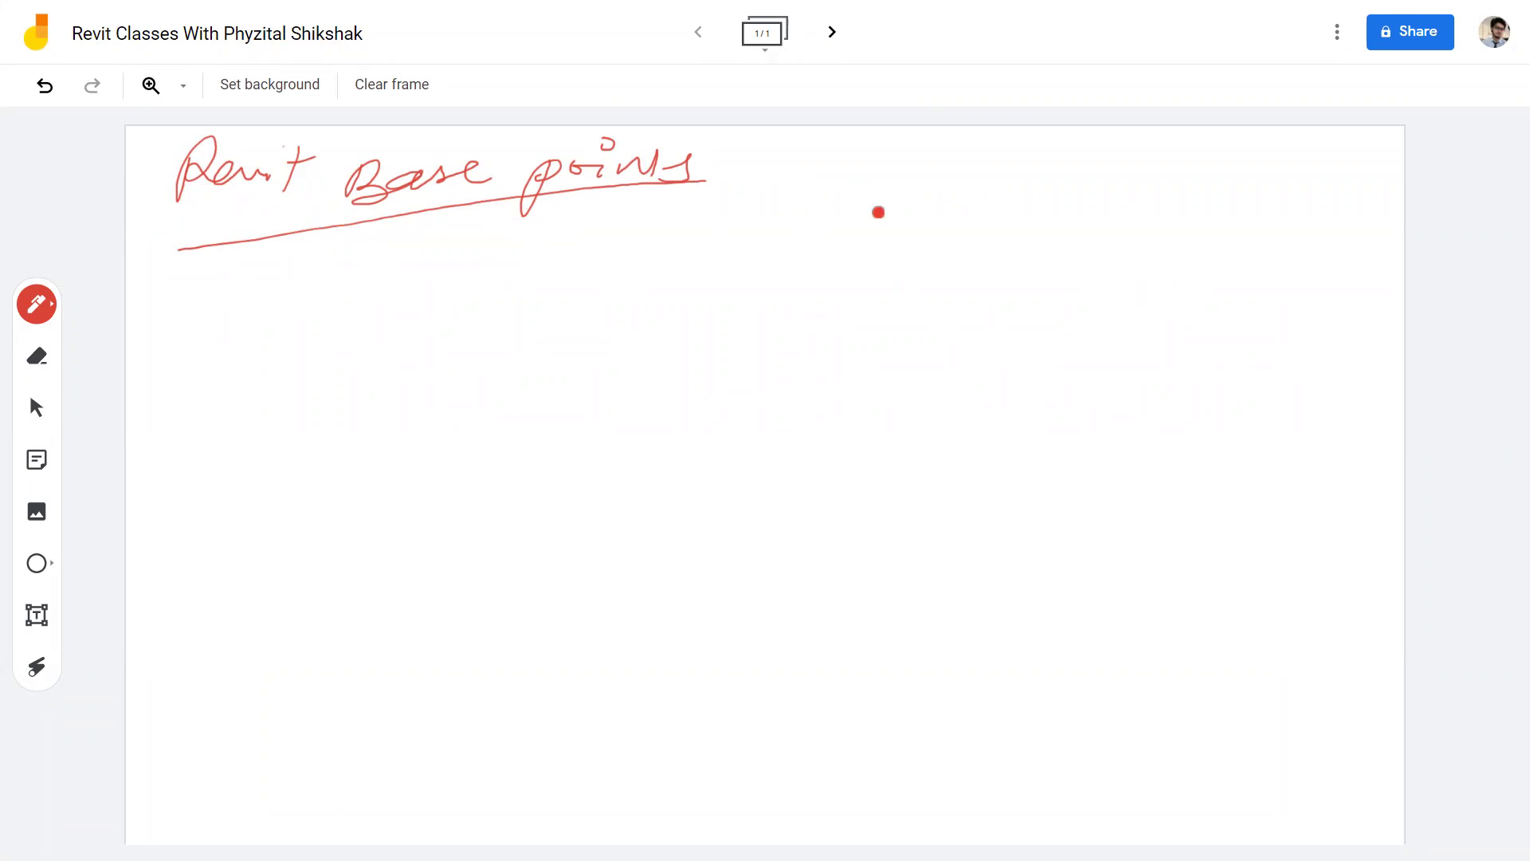
Step: Write an underlined 'Survey' beside the heading, with an arrow between two marks and a check mark below
{"action": "mouse_move", "coordinate": [891, 173]}
{"action": "left_mouse_down"}
{"action": "mouse_move", "coordinate": [883, 230]}
{"action": "mouse_move", "coordinate": [960, 213]}
{"action": "mouse_move", "coordinate": [1099, 222]}
{"action": "left_mouse_up"}
{"action": "left_click_drag", "start_coordinate": [829, 263], "coordinate": [1076, 257]}
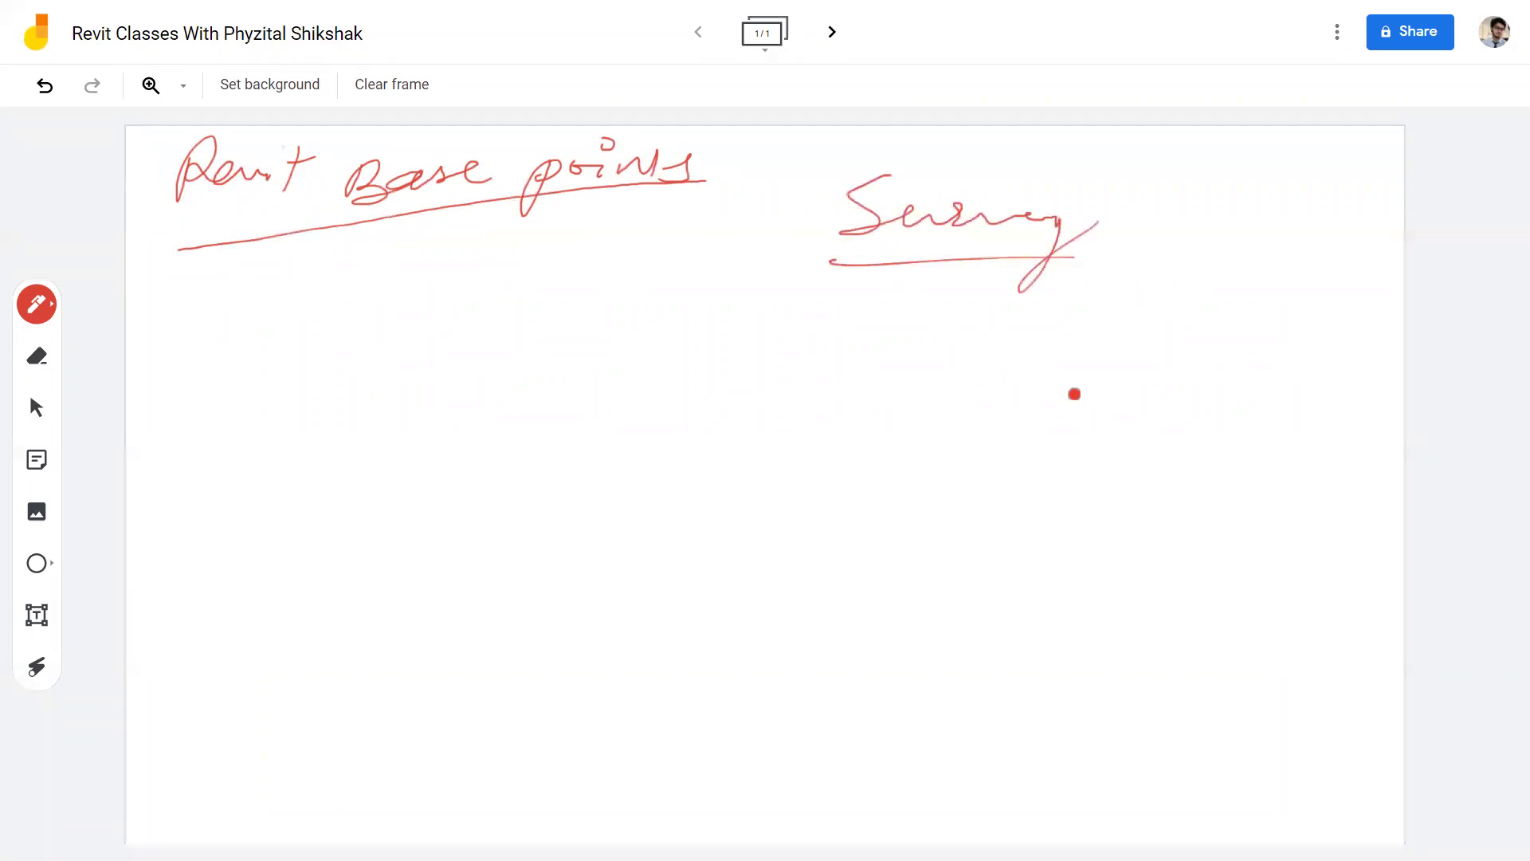
{"action": "left_click_drag", "start_coordinate": [886, 361], "coordinate": [895, 364]}
{"action": "left_click_drag", "start_coordinate": [1226, 373], "coordinate": [1229, 360]}
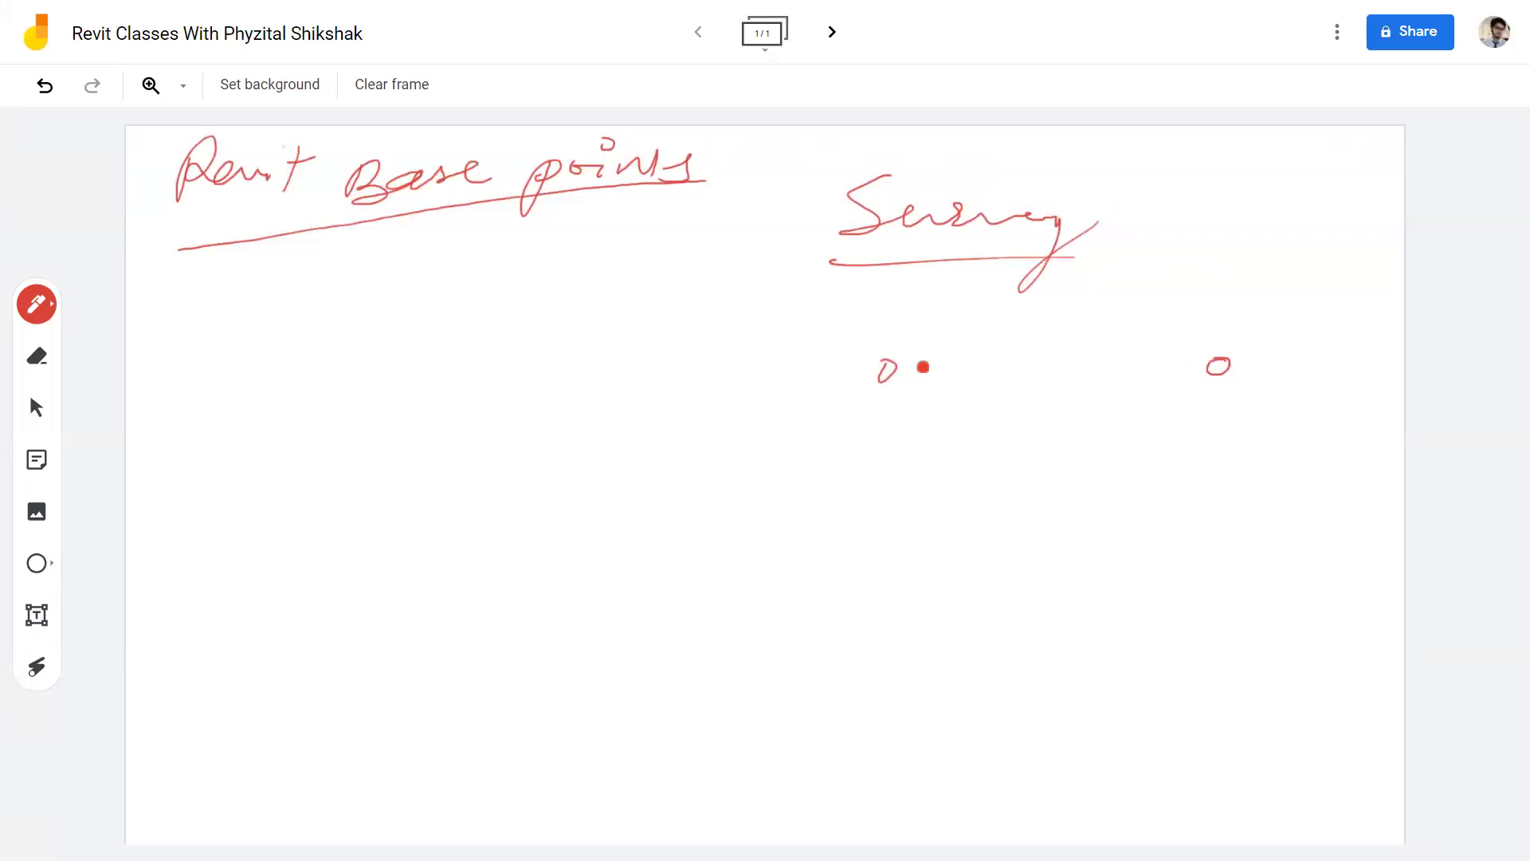
{"action": "mouse_move", "coordinate": [911, 363]}
{"action": "left_mouse_down"}
{"action": "mouse_move", "coordinate": [1220, 364]}
{"action": "mouse_move", "coordinate": [1205, 365]}
{"action": "left_mouse_up"}
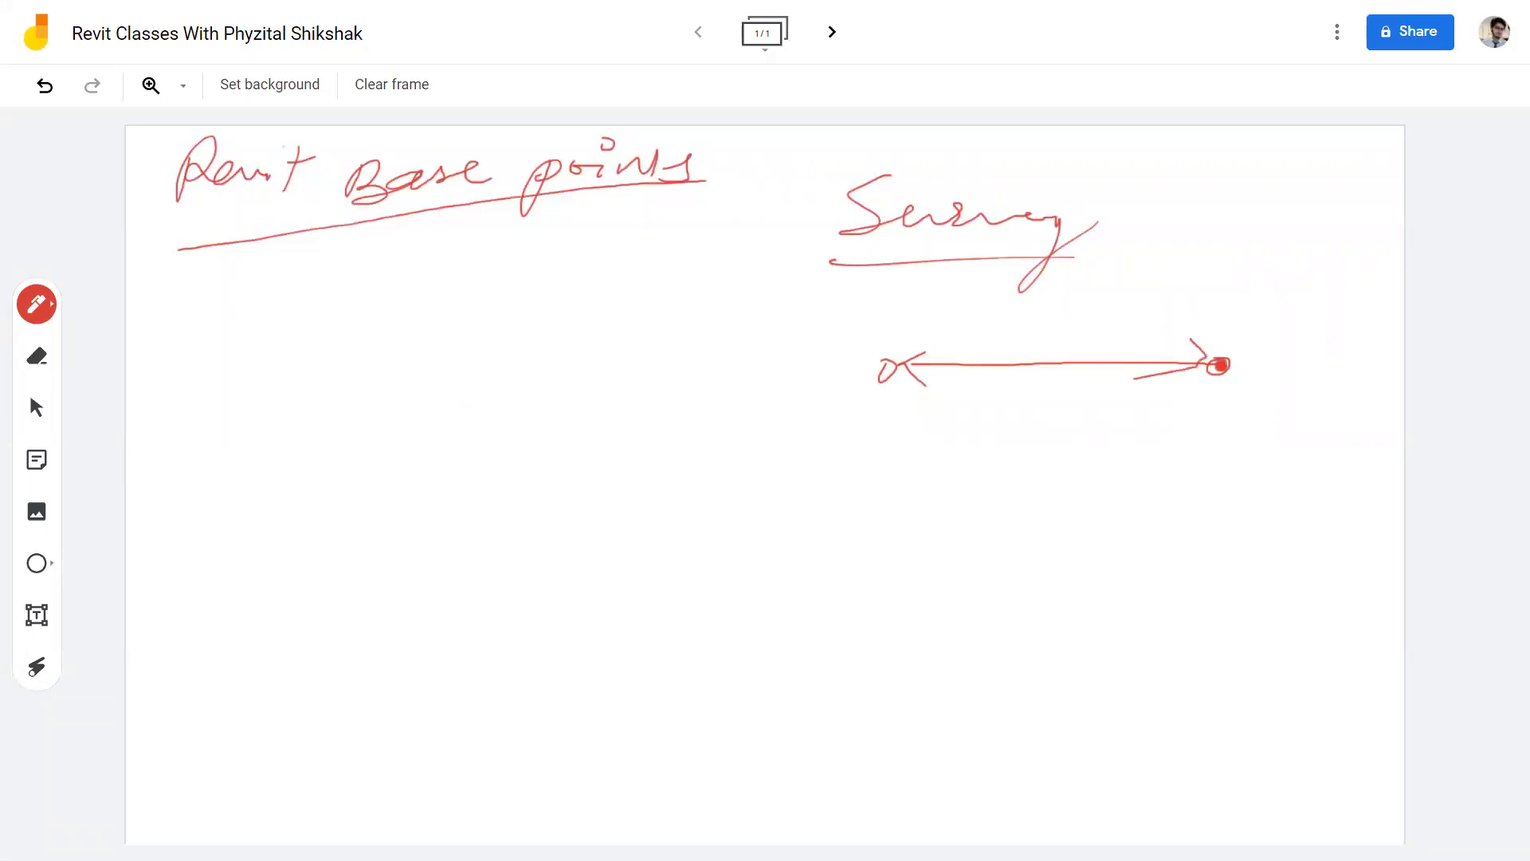
{"action": "left_click_drag", "start_coordinate": [853, 424], "coordinate": [928, 378]}
{"action": "left_click_drag", "start_coordinate": [857, 430], "coordinate": [942, 385]}
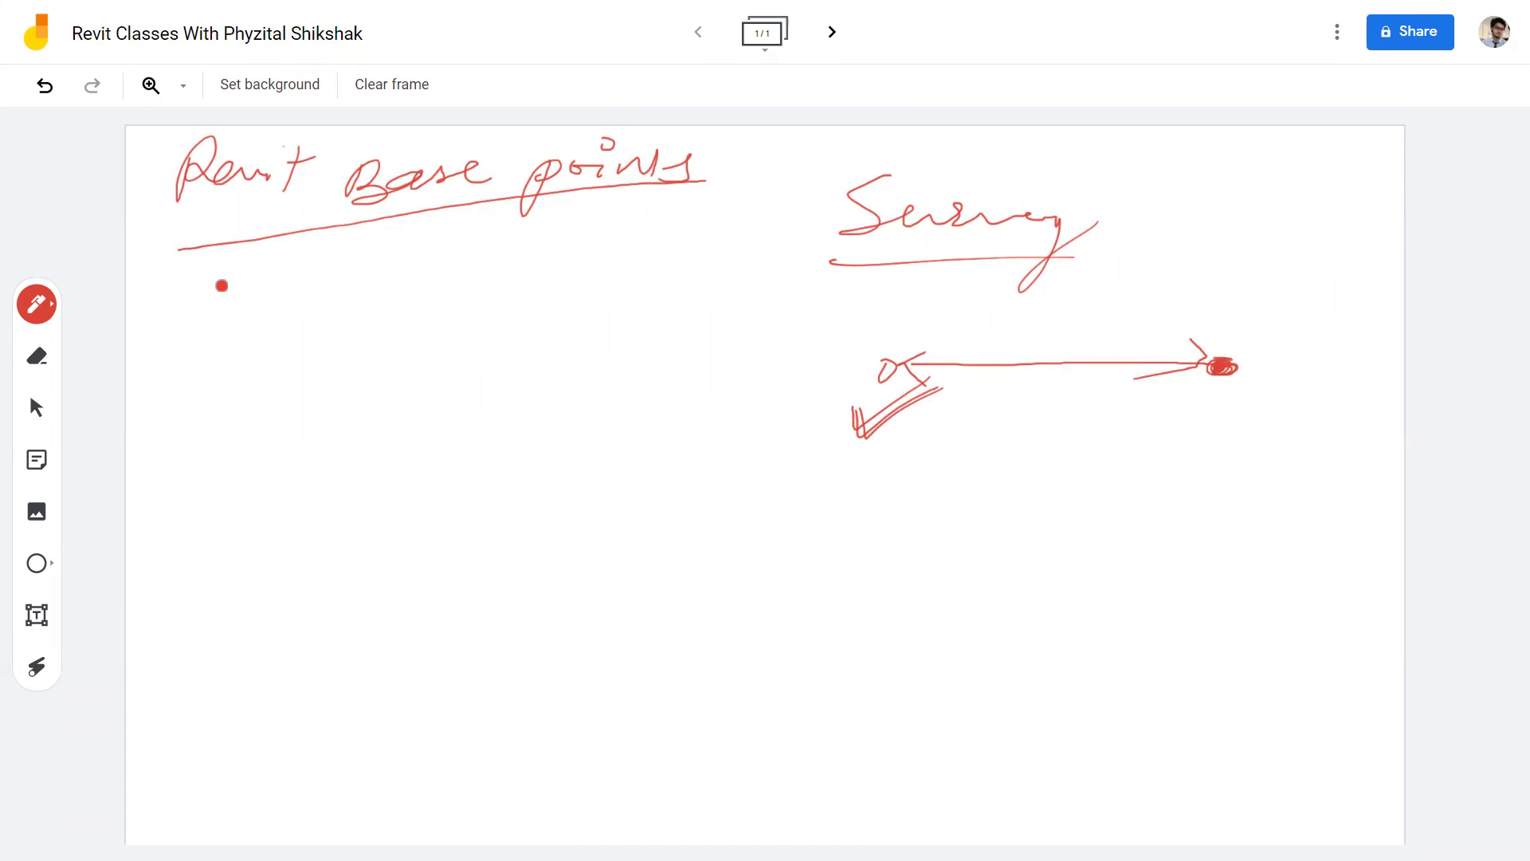
Step: Write 'Total 3 Basepoints' in red under the heading, underlining Basepoints
{"action": "left_click_drag", "start_coordinate": [195, 264], "coordinate": [267, 261]}
{"action": "mouse_move", "coordinate": [220, 264]}
{"action": "left_mouse_down"}
{"action": "mouse_move", "coordinate": [201, 304]}
{"action": "mouse_move", "coordinate": [271, 281]}
{"action": "mouse_move", "coordinate": [358, 299]}
{"action": "left_mouse_up"}
{"action": "mouse_move", "coordinate": [469, 258]}
{"action": "left_mouse_down"}
{"action": "mouse_move", "coordinate": [444, 293]}
{"action": "mouse_move", "coordinate": [575, 271]}
{"action": "left_mouse_up"}
{"action": "mouse_move", "coordinate": [562, 303]}
{"action": "left_mouse_down"}
{"action": "mouse_move", "coordinate": [608, 273]}
{"action": "mouse_move", "coordinate": [690, 278]}
{"action": "left_mouse_up"}
{"action": "left_click_drag", "start_coordinate": [690, 275], "coordinate": [713, 256]}
{"action": "left_click_drag", "start_coordinate": [653, 303], "coordinate": [563, 305]}
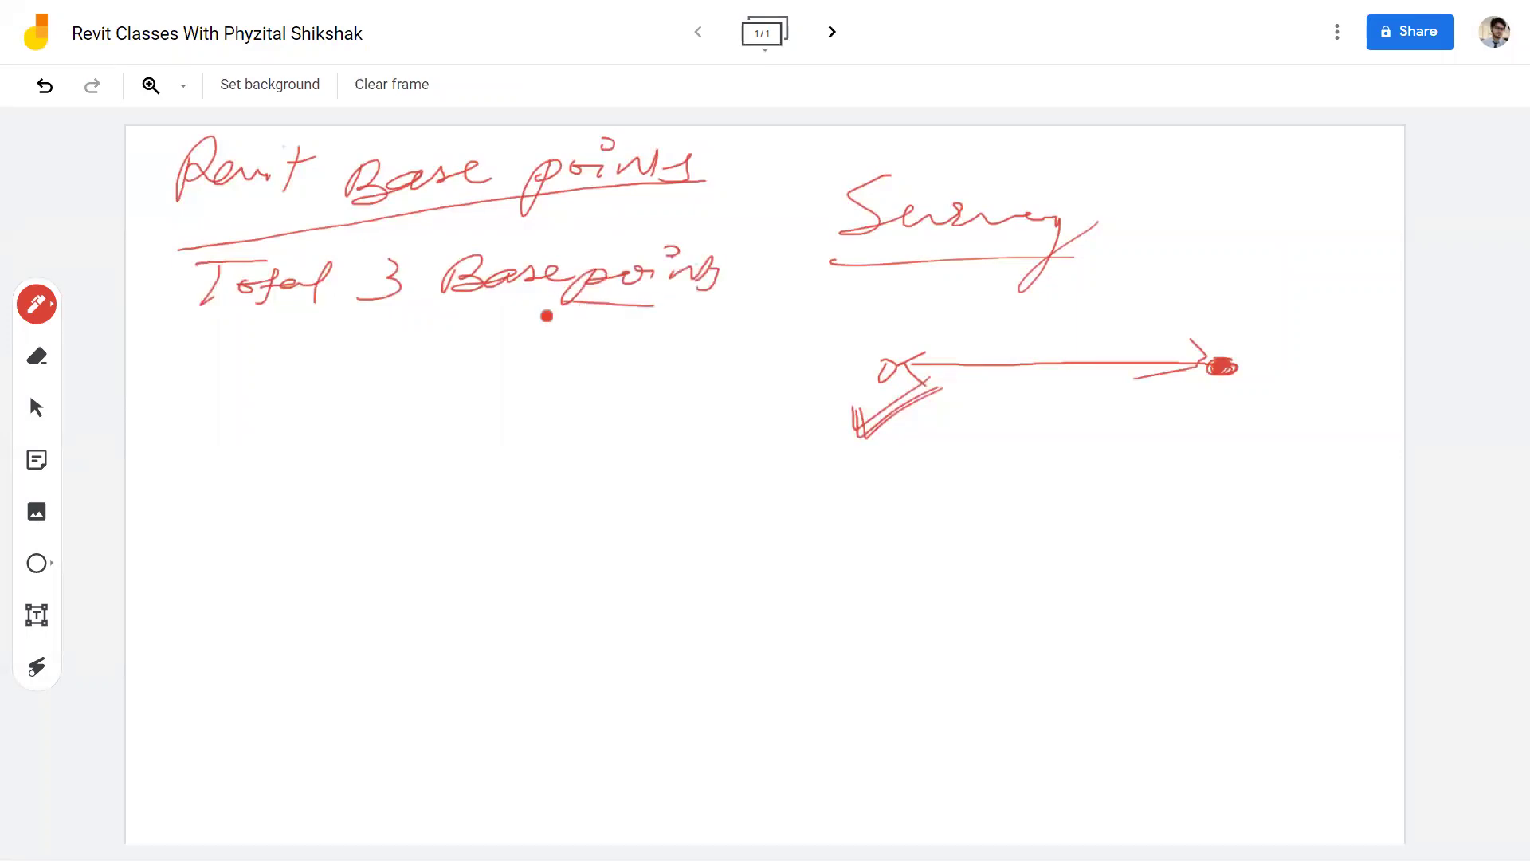
Step: Write the numbered items 1 'Internal origin' and 2 'Project Base point'
{"action": "mouse_move", "coordinate": [242, 354]}
{"action": "left_mouse_down"}
{"action": "mouse_move", "coordinate": [215, 397]}
{"action": "mouse_move", "coordinate": [236, 351]}
{"action": "left_mouse_up"}
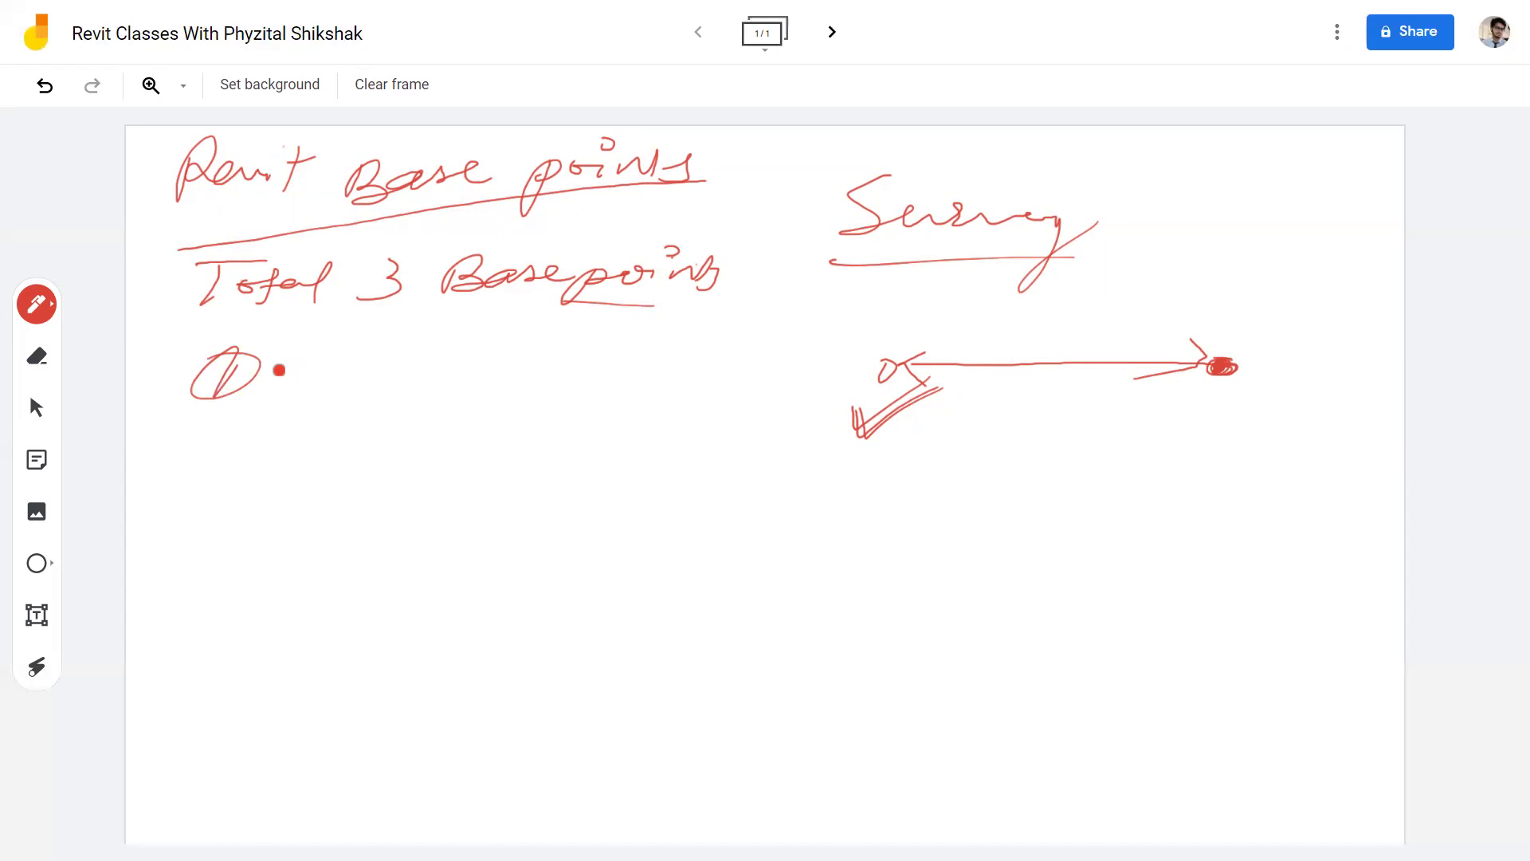
{"action": "mouse_move", "coordinate": [315, 353]}
{"action": "left_mouse_down"}
{"action": "mouse_move", "coordinate": [291, 383]}
{"action": "mouse_move", "coordinate": [328, 385]}
{"action": "left_mouse_up"}
{"action": "mouse_move", "coordinate": [288, 360]}
{"action": "left_mouse_down"}
{"action": "mouse_move", "coordinate": [327, 352]}
{"action": "mouse_move", "coordinate": [362, 381]}
{"action": "mouse_move", "coordinate": [507, 368]}
{"action": "left_mouse_up"}
{"action": "left_click_drag", "start_coordinate": [542, 350], "coordinate": [542, 368]}
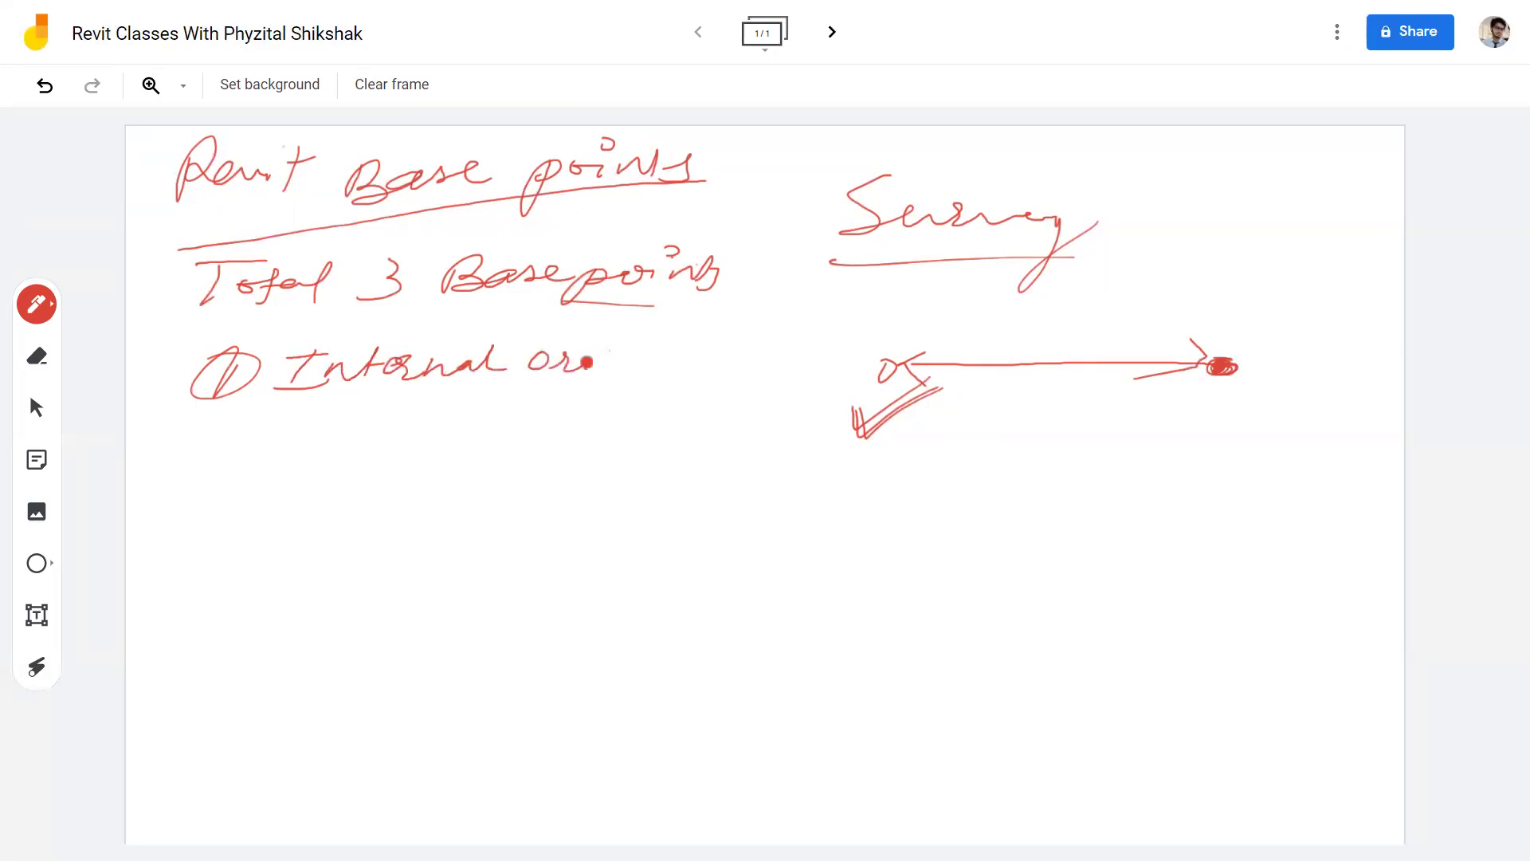
{"action": "left_click", "coordinate": [580, 349]}
{"action": "left_click", "coordinate": [660, 348]}
{"action": "left_click_drag", "start_coordinate": [624, 363], "coordinate": [694, 368]}
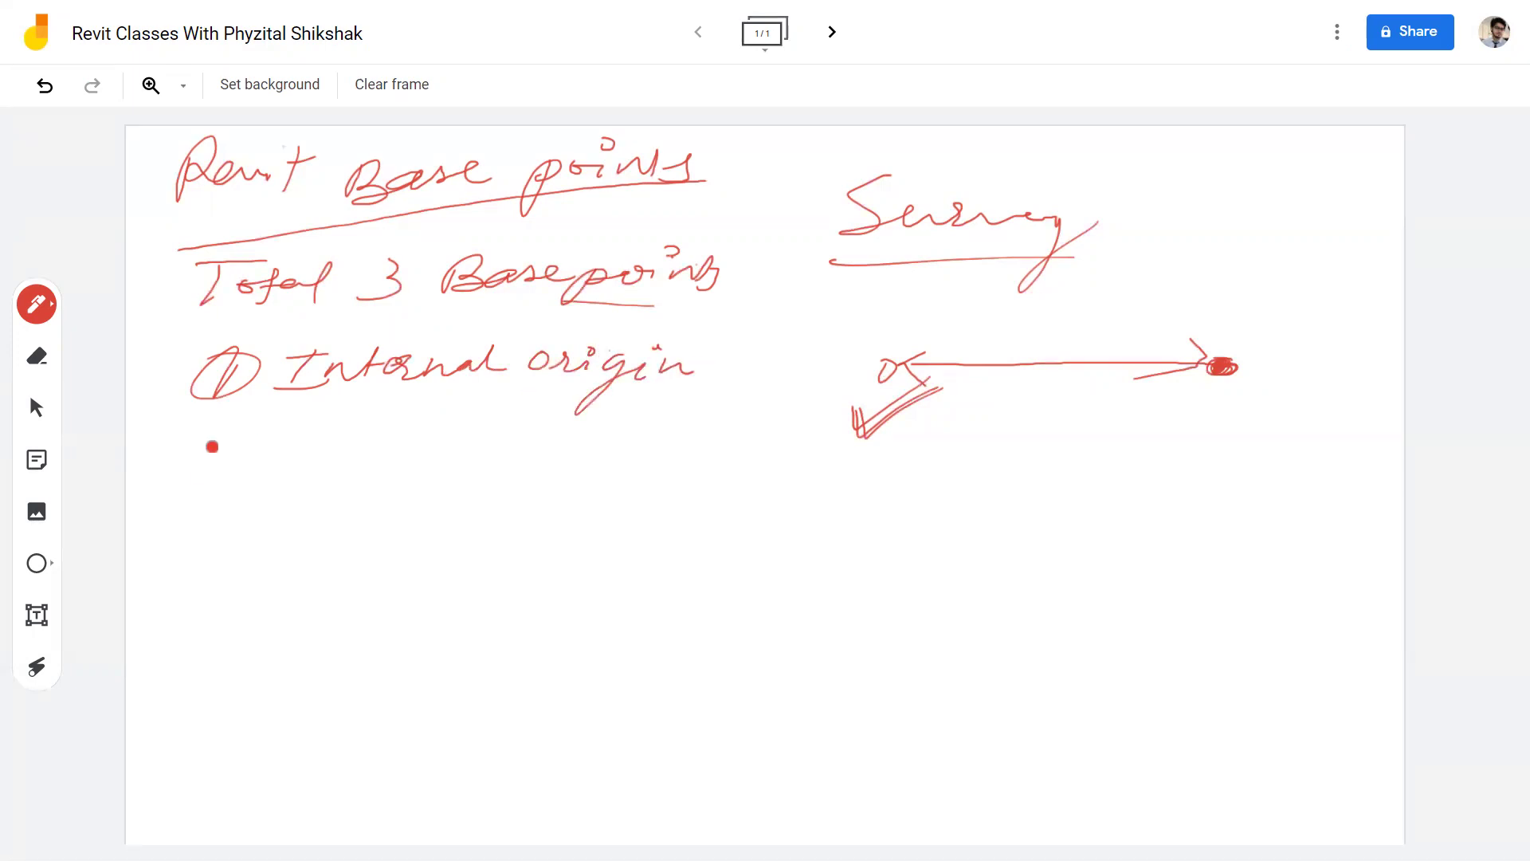
{"action": "mouse_move", "coordinate": [195, 451]}
{"action": "left_mouse_down"}
{"action": "mouse_move", "coordinate": [229, 470]}
{"action": "mouse_move", "coordinate": [243, 448]}
{"action": "mouse_move", "coordinate": [297, 452]}
{"action": "mouse_move", "coordinate": [363, 494]}
{"action": "mouse_move", "coordinate": [473, 430]}
{"action": "mouse_move", "coordinate": [486, 446]}
{"action": "left_mouse_up"}
{"action": "left_click_drag", "start_coordinate": [494, 434], "coordinate": [675, 446]}
{"action": "mouse_move", "coordinate": [679, 447]}
{"action": "left_mouse_down"}
{"action": "mouse_move", "coordinate": [748, 426]}
{"action": "mouse_move", "coordinate": [732, 440]}
{"action": "left_mouse_up"}
{"action": "left_click", "coordinate": [710, 415]}
Step: Add item 3 'Survey point', underline the list, and bracket all three base points
{"action": "mouse_move", "coordinate": [209, 529]}
{"action": "left_mouse_down"}
{"action": "mouse_move", "coordinate": [455, 539]}
{"action": "mouse_move", "coordinate": [497, 567]}
{"action": "mouse_move", "coordinate": [560, 540]}
{"action": "mouse_move", "coordinate": [580, 503]}
{"action": "left_mouse_up"}
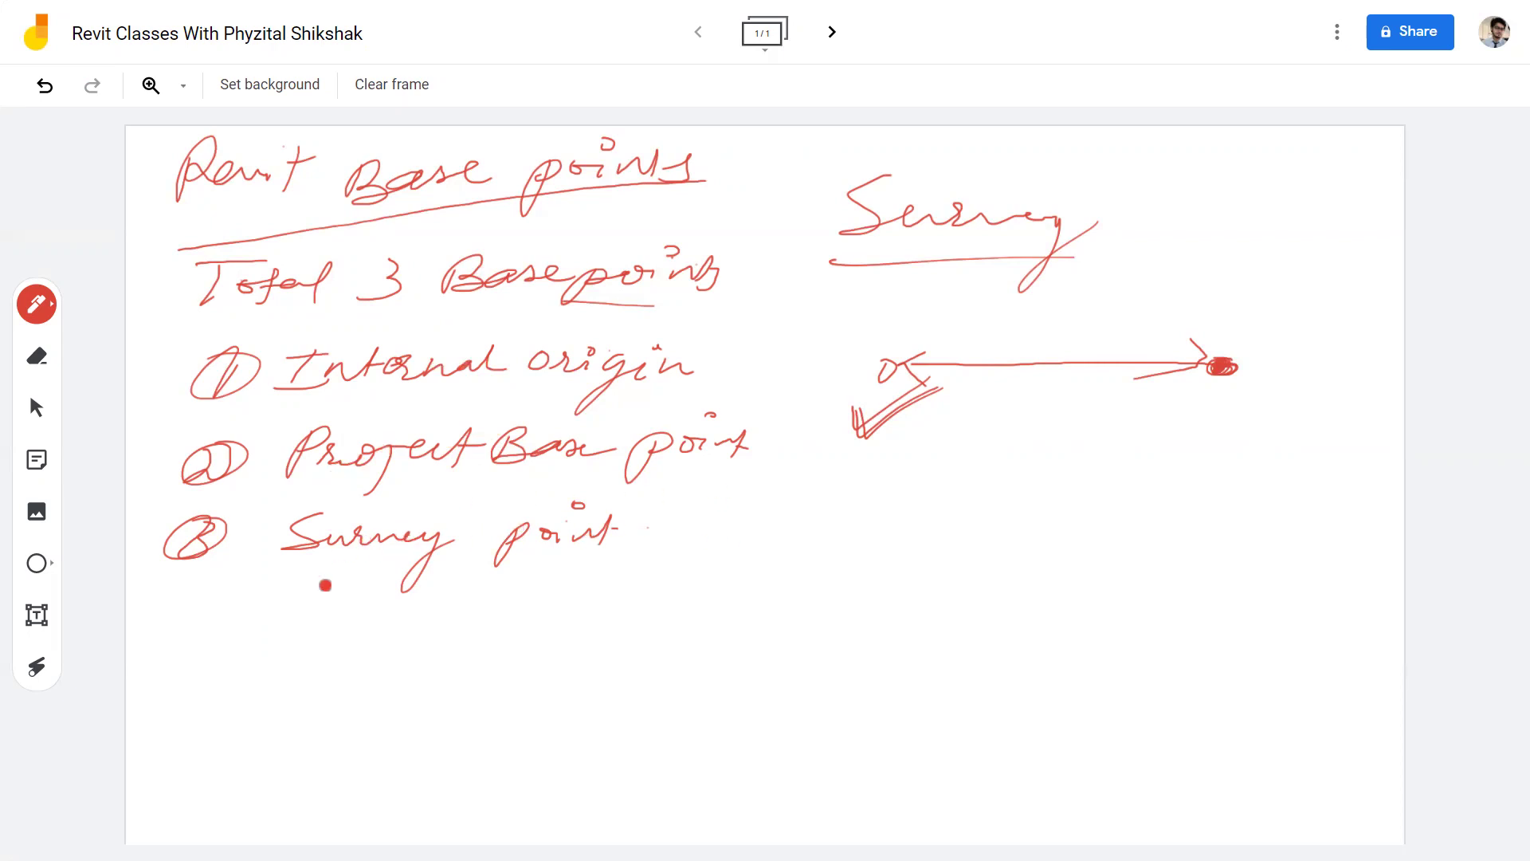
{"action": "left_click_drag", "start_coordinate": [165, 612], "coordinate": [688, 606]}
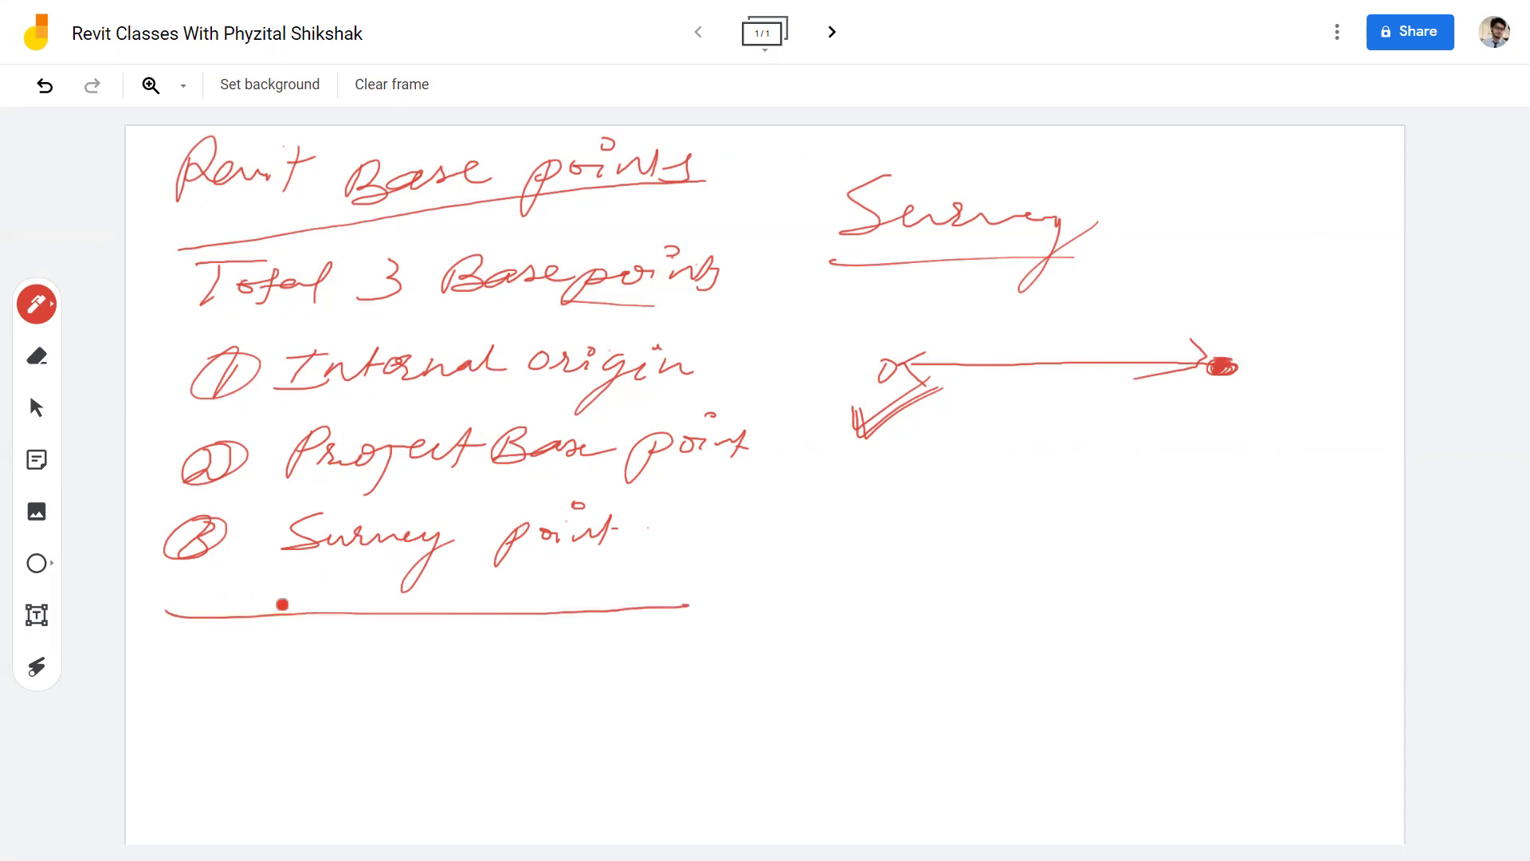
{"action": "left_click_drag", "start_coordinate": [205, 613], "coordinate": [639, 604]}
{"action": "left_click_drag", "start_coordinate": [244, 615], "coordinate": [653, 604]}
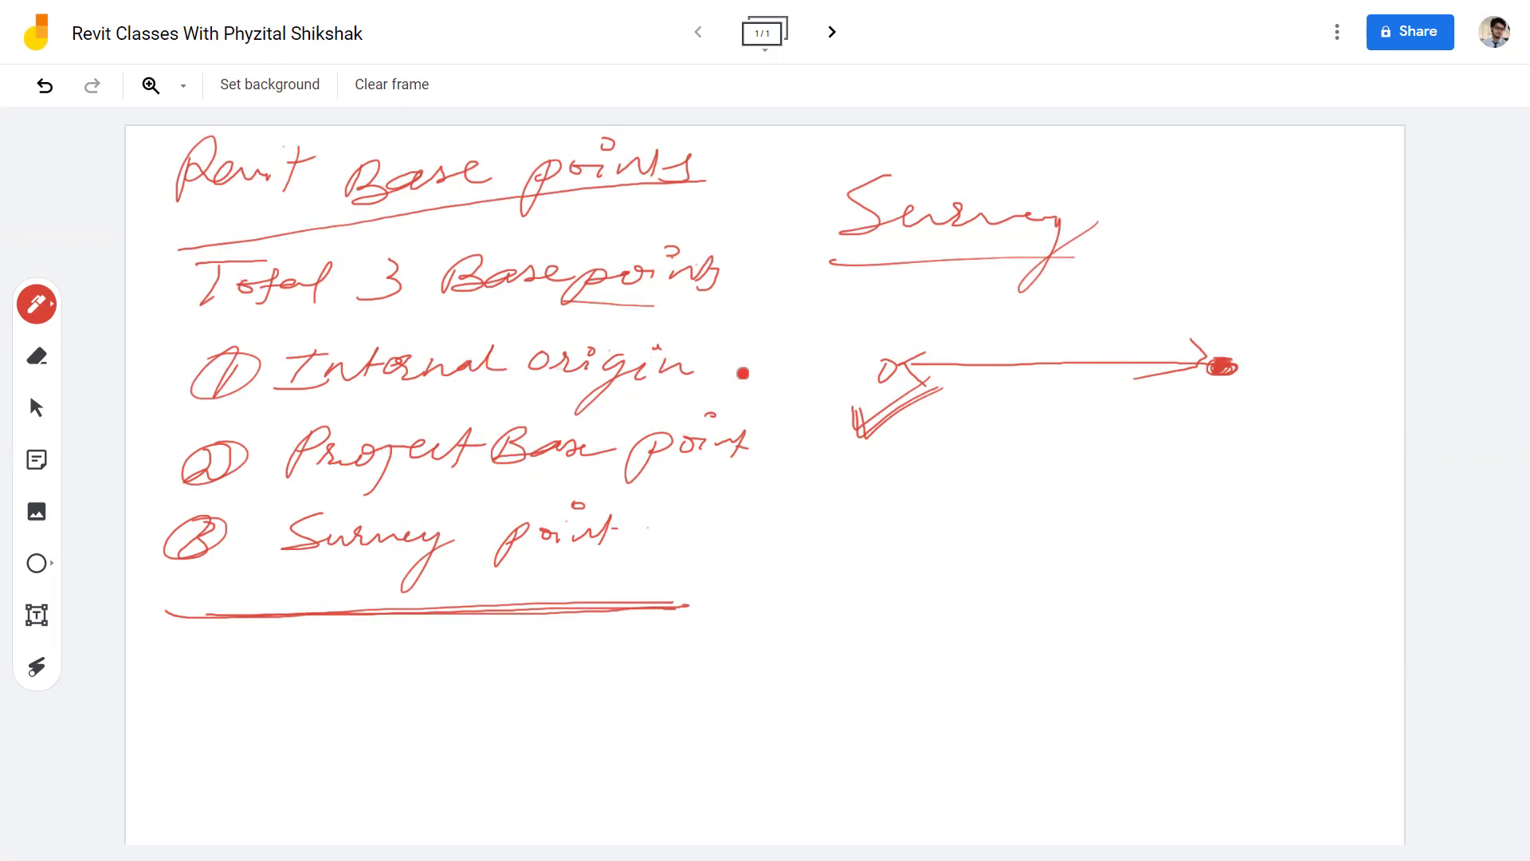
{"action": "mouse_move", "coordinate": [736, 352]}
{"action": "left_mouse_down"}
{"action": "mouse_move", "coordinate": [765, 486]}
{"action": "mouse_move", "coordinate": [706, 582]}
{"action": "mouse_move", "coordinate": [607, 584]}
{"action": "left_mouse_up"}
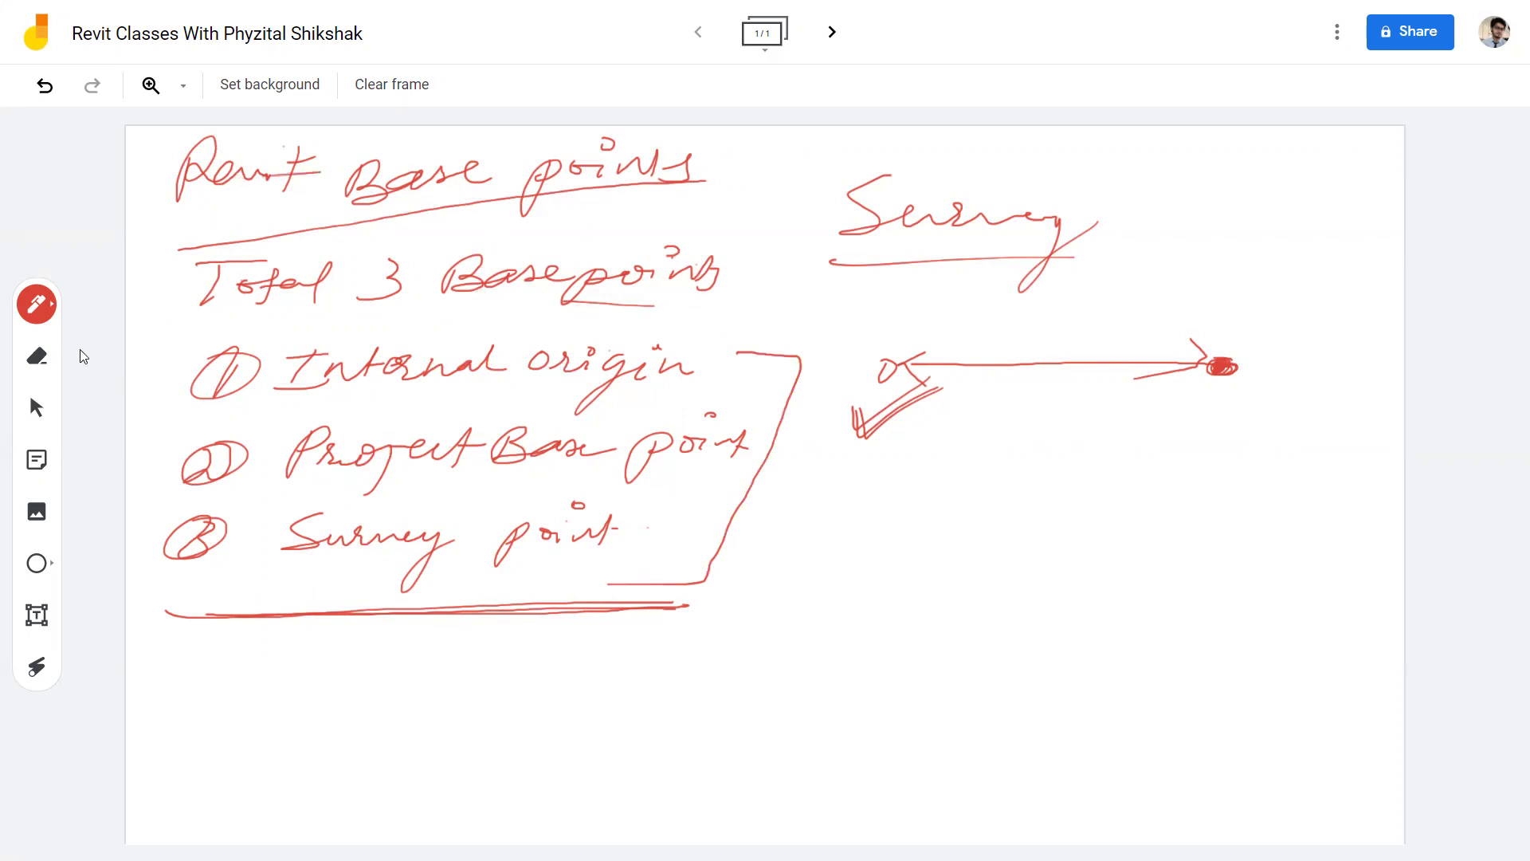
Step: Erase the Survey label, its underline and the arrow below it
{"action": "left_click", "coordinate": [57, 359]}
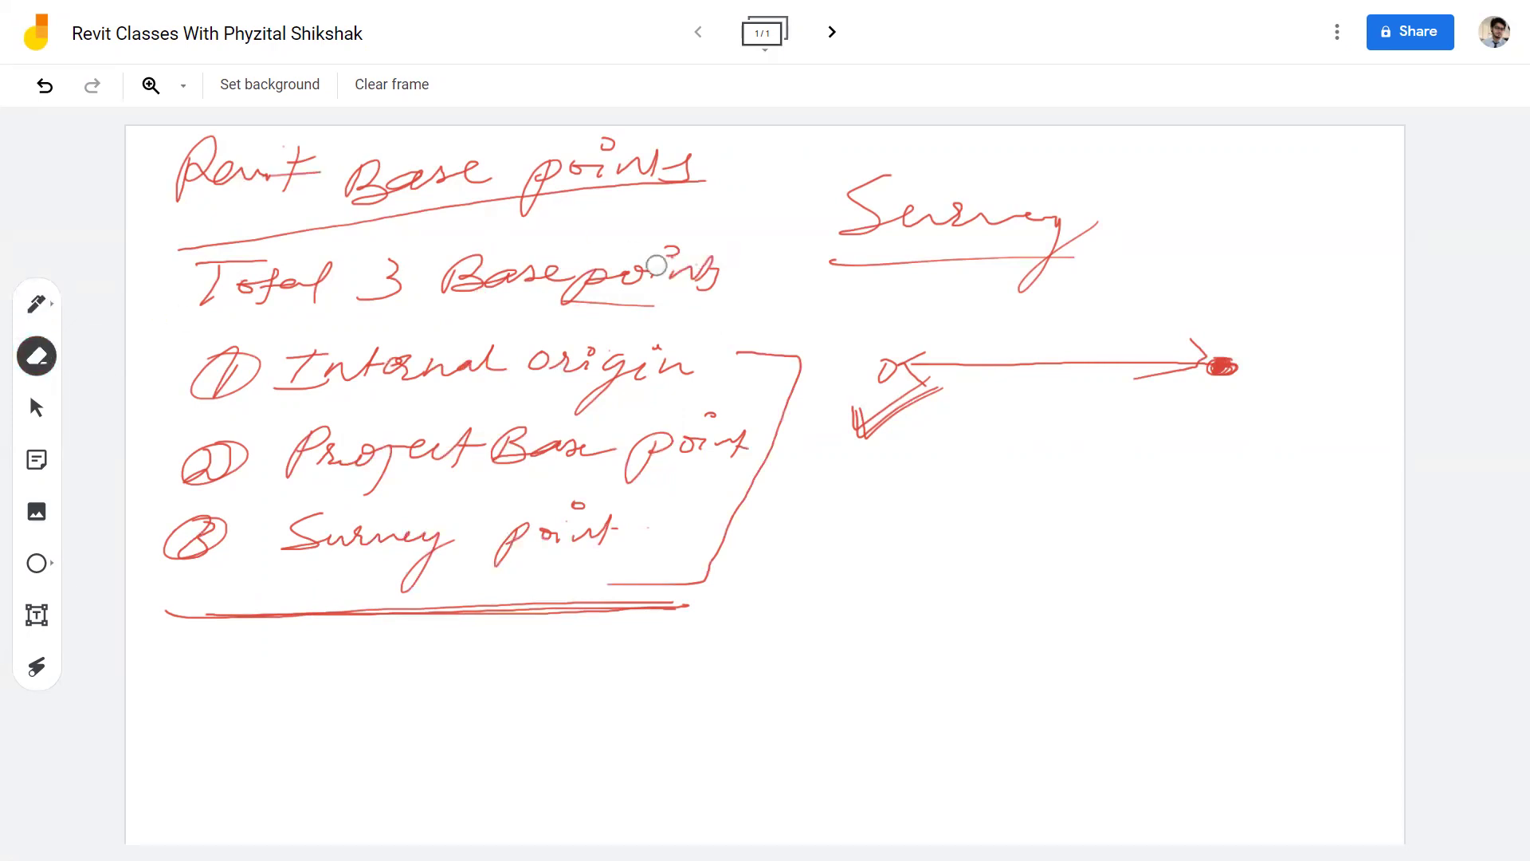
{"action": "mouse_move", "coordinate": [945, 285]}
{"action": "left_mouse_down"}
{"action": "mouse_move", "coordinate": [940, 242]}
{"action": "mouse_move", "coordinate": [860, 188]}
{"action": "mouse_move", "coordinate": [948, 291]}
{"action": "mouse_move", "coordinate": [929, 370]}
{"action": "left_mouse_up"}
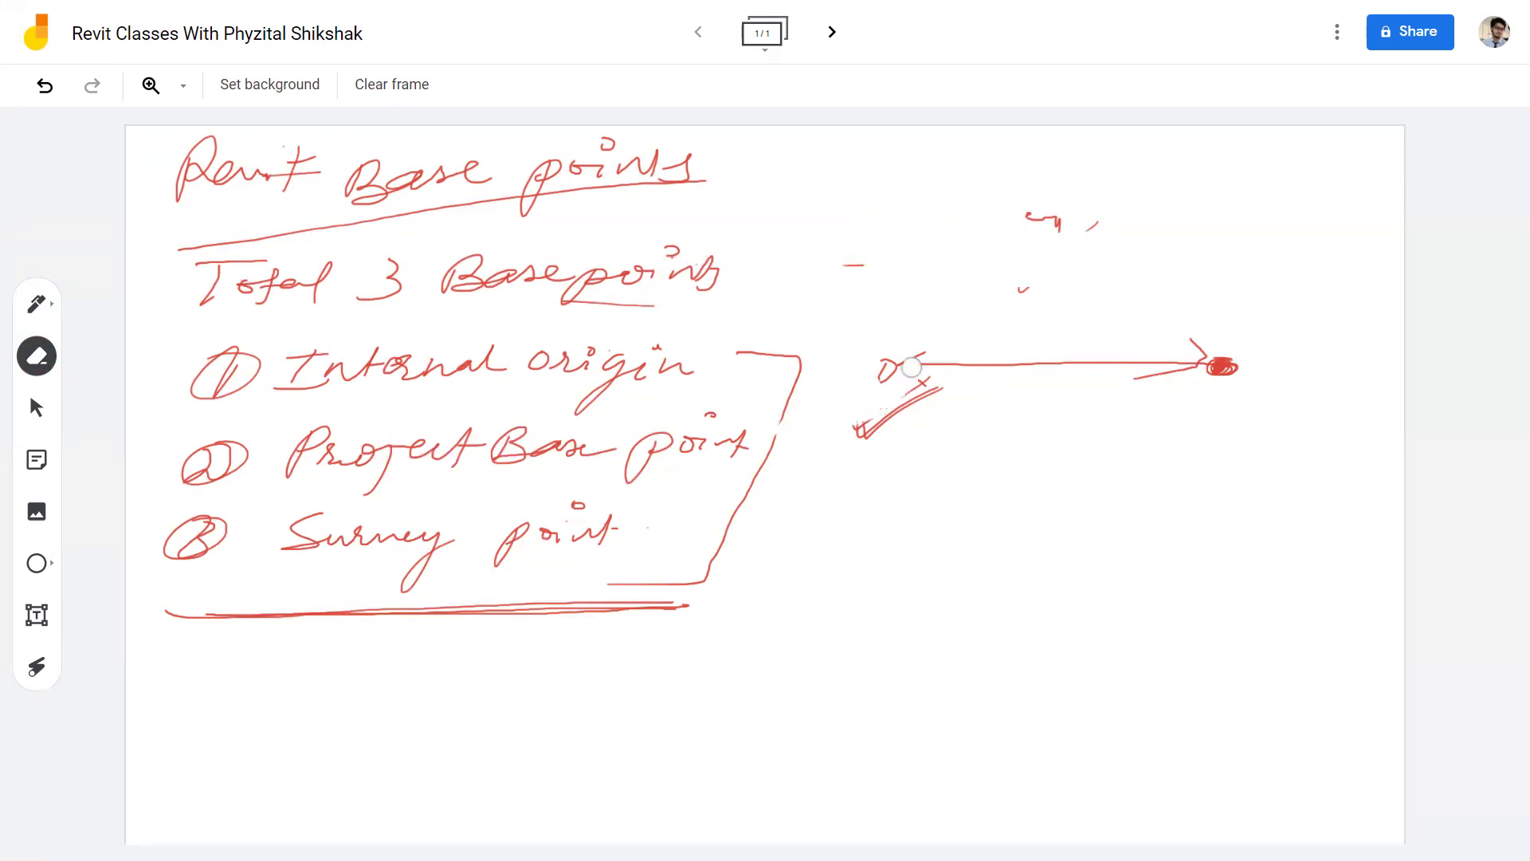
{"action": "mouse_move", "coordinate": [932, 375]}
{"action": "left_mouse_down"}
{"action": "mouse_move", "coordinate": [1228, 359]}
{"action": "mouse_move", "coordinate": [1203, 354]}
{"action": "left_mouse_up"}
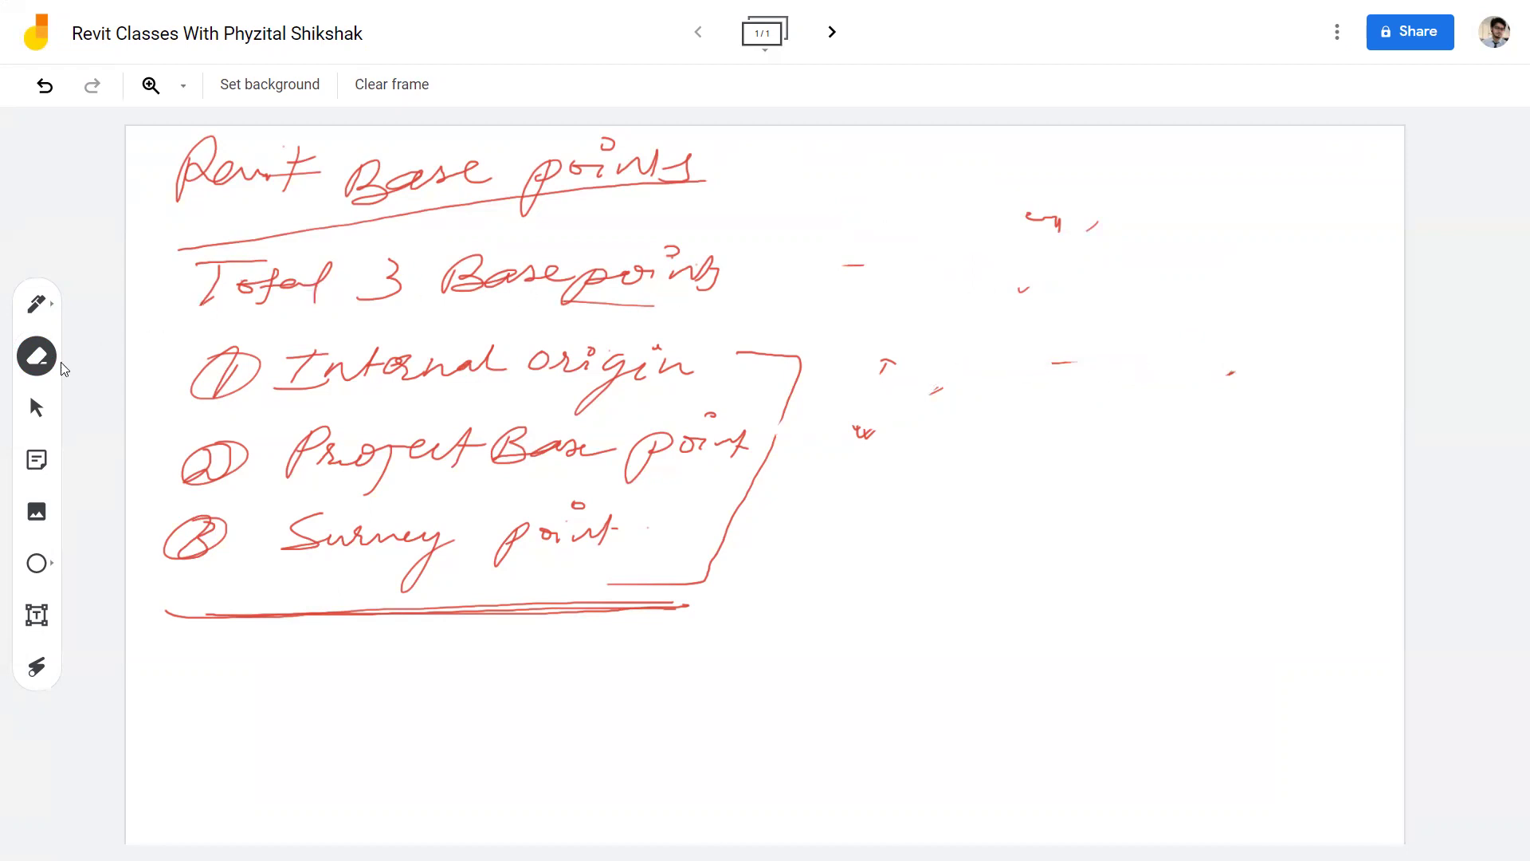
Step: Switch the pen to cyan and draw a circled 1 beside the title
{"action": "left_click", "coordinate": [44, 303]}
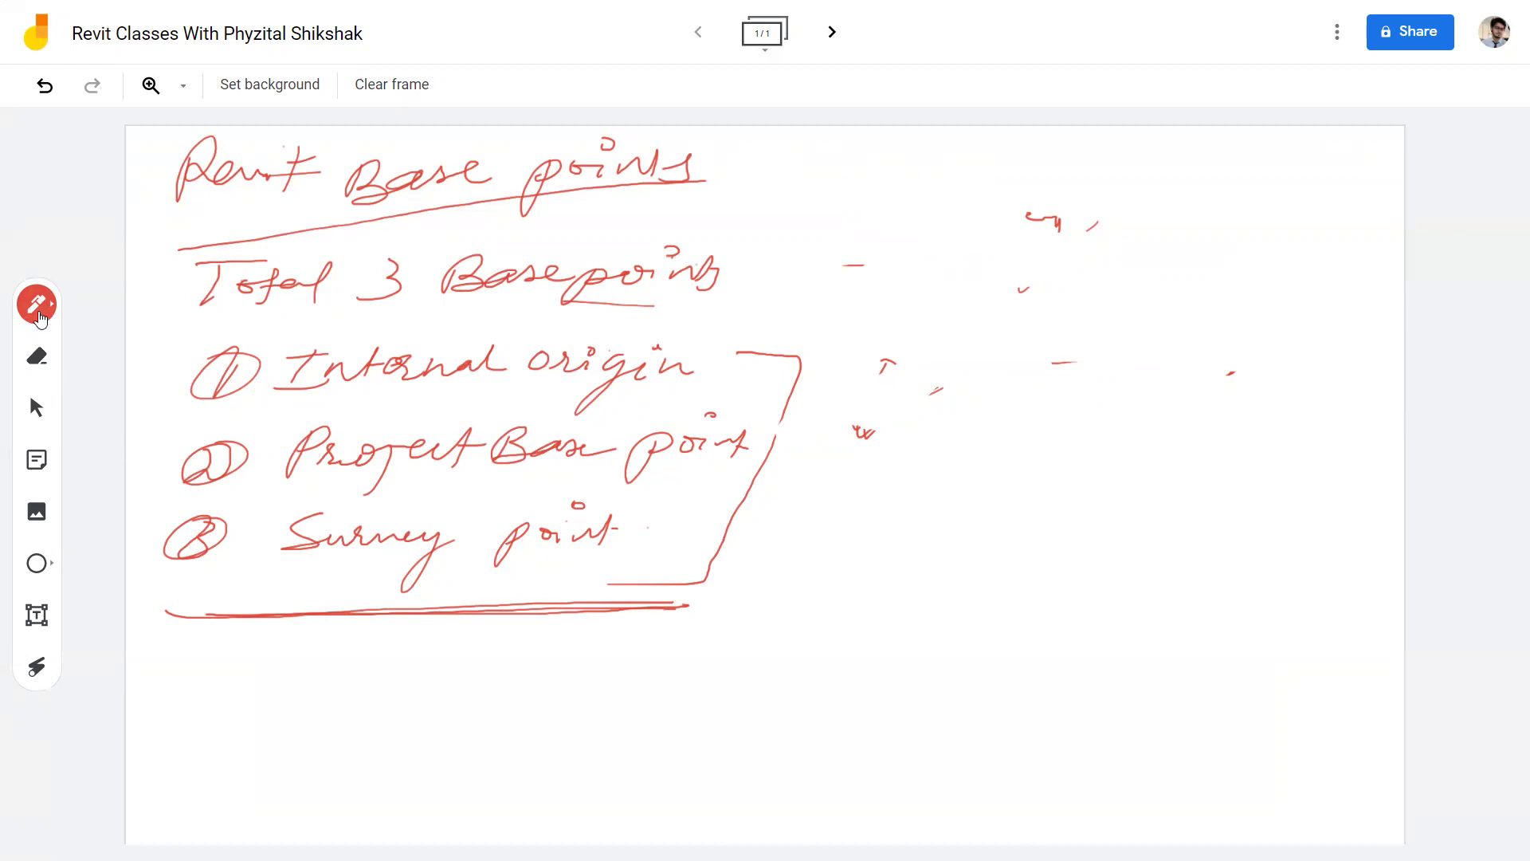
{"action": "left_click", "coordinate": [44, 304]}
{"action": "left_click", "coordinate": [155, 350]}
{"action": "left_click_drag", "start_coordinate": [816, 155], "coordinate": [821, 160]}
{"action": "left_click_drag", "start_coordinate": [790, 214], "coordinate": [828, 173]}
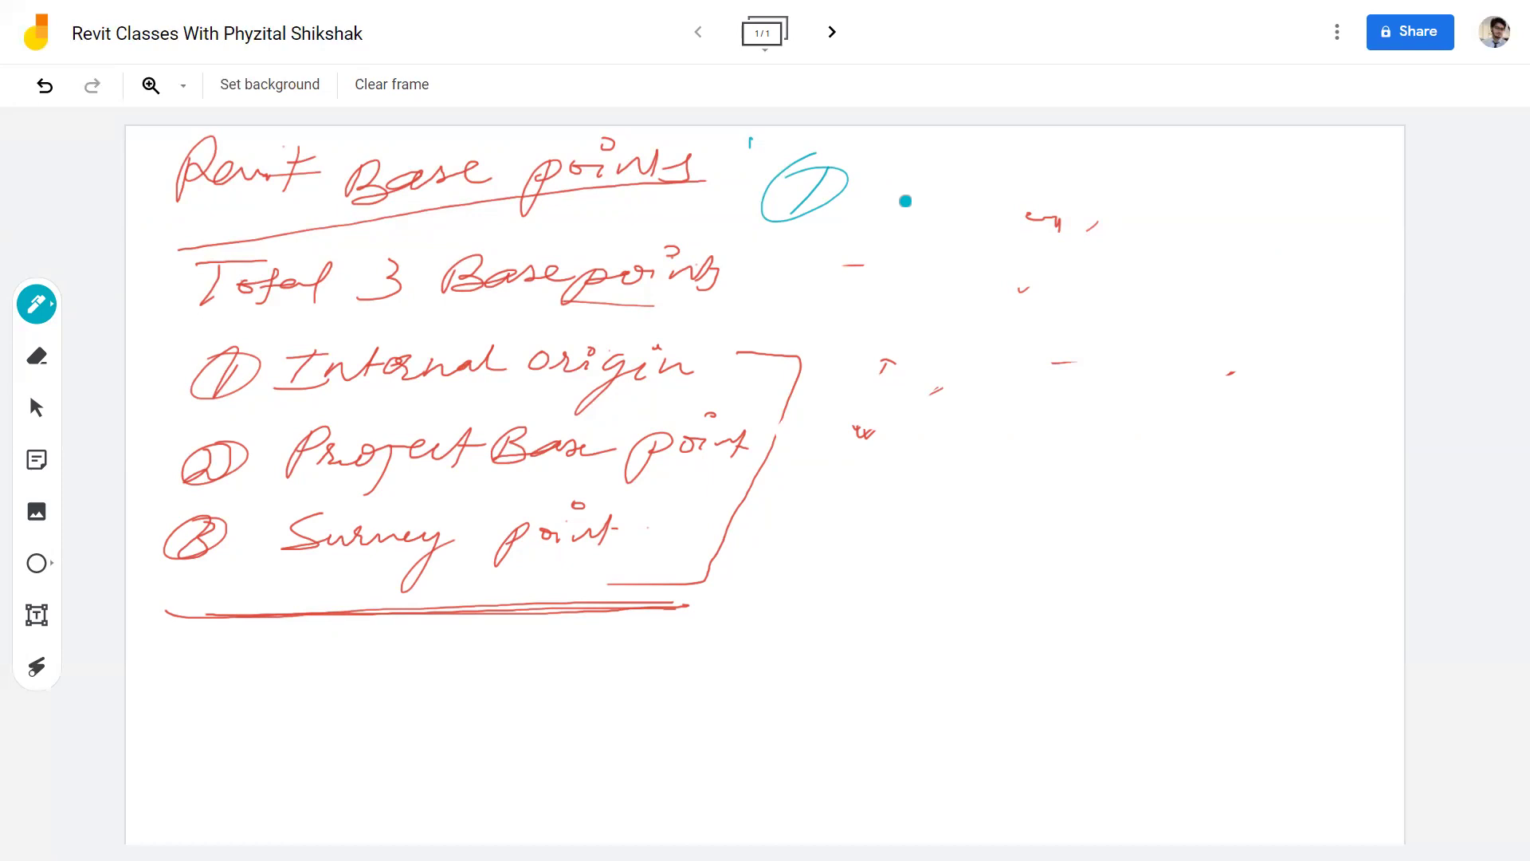
Step: Write (0,0,0) and an underlined 'Revit Internal origin' note, then a cyan circled 2 below
{"action": "left_click_drag", "start_coordinate": [942, 185], "coordinate": [930, 181]}
{"action": "mouse_move", "coordinate": [962, 212]}
{"action": "left_mouse_down"}
{"action": "mouse_move", "coordinate": [943, 225]}
{"action": "mouse_move", "coordinate": [991, 198]}
{"action": "mouse_move", "coordinate": [1056, 209]}
{"action": "left_mouse_up"}
{"action": "left_click_drag", "start_coordinate": [1138, 190], "coordinate": [1086, 235]}
{"action": "left_click_drag", "start_coordinate": [937, 162], "coordinate": [925, 229]}
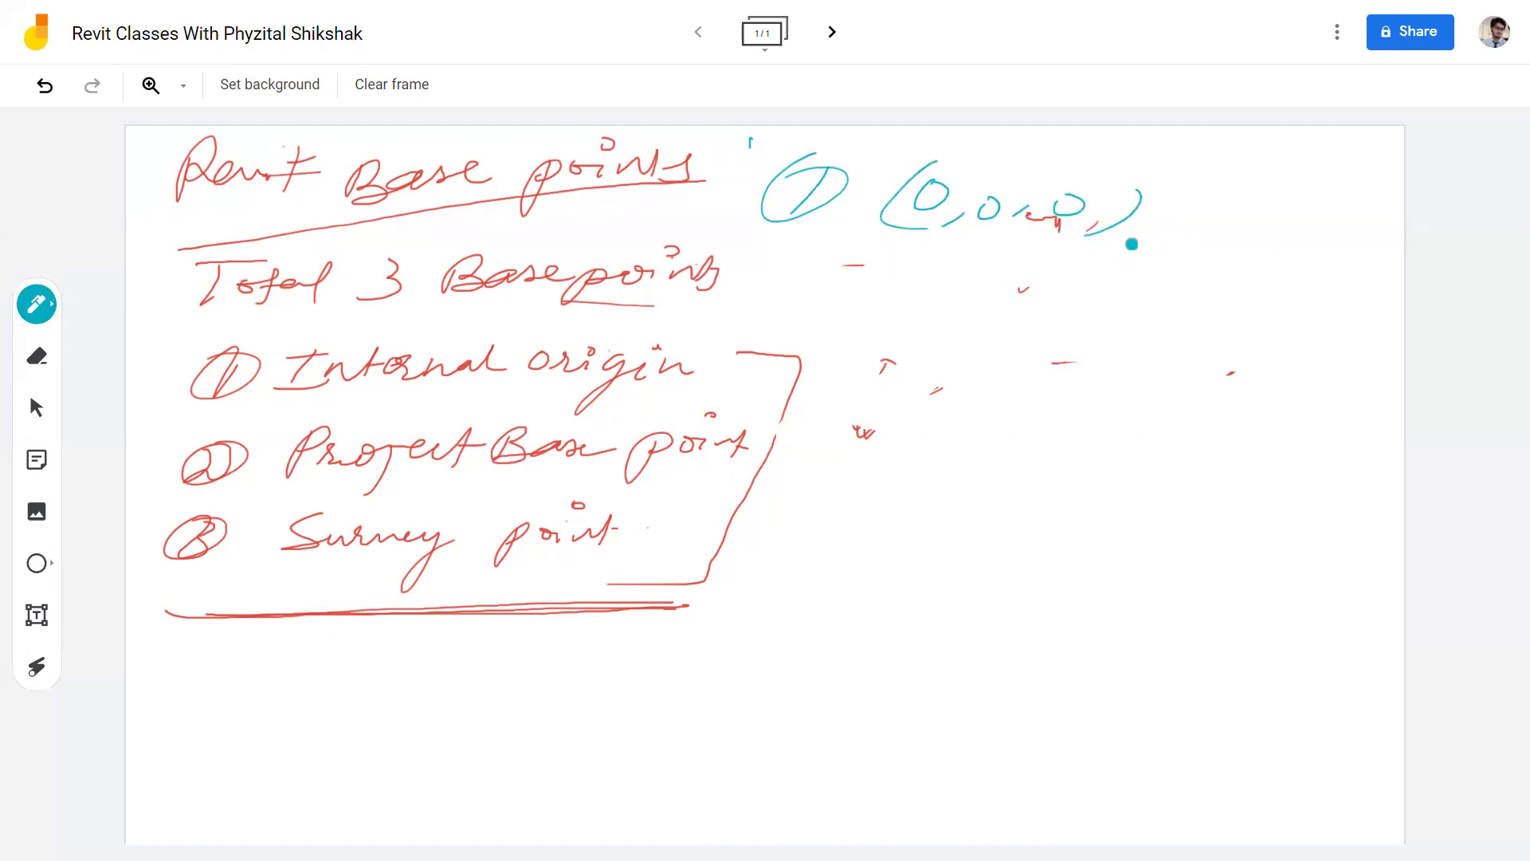
{"action": "mouse_move", "coordinate": [913, 298]}
{"action": "left_mouse_down"}
{"action": "mouse_move", "coordinate": [1033, 273]}
{"action": "mouse_move", "coordinate": [1331, 276]}
{"action": "left_mouse_up"}
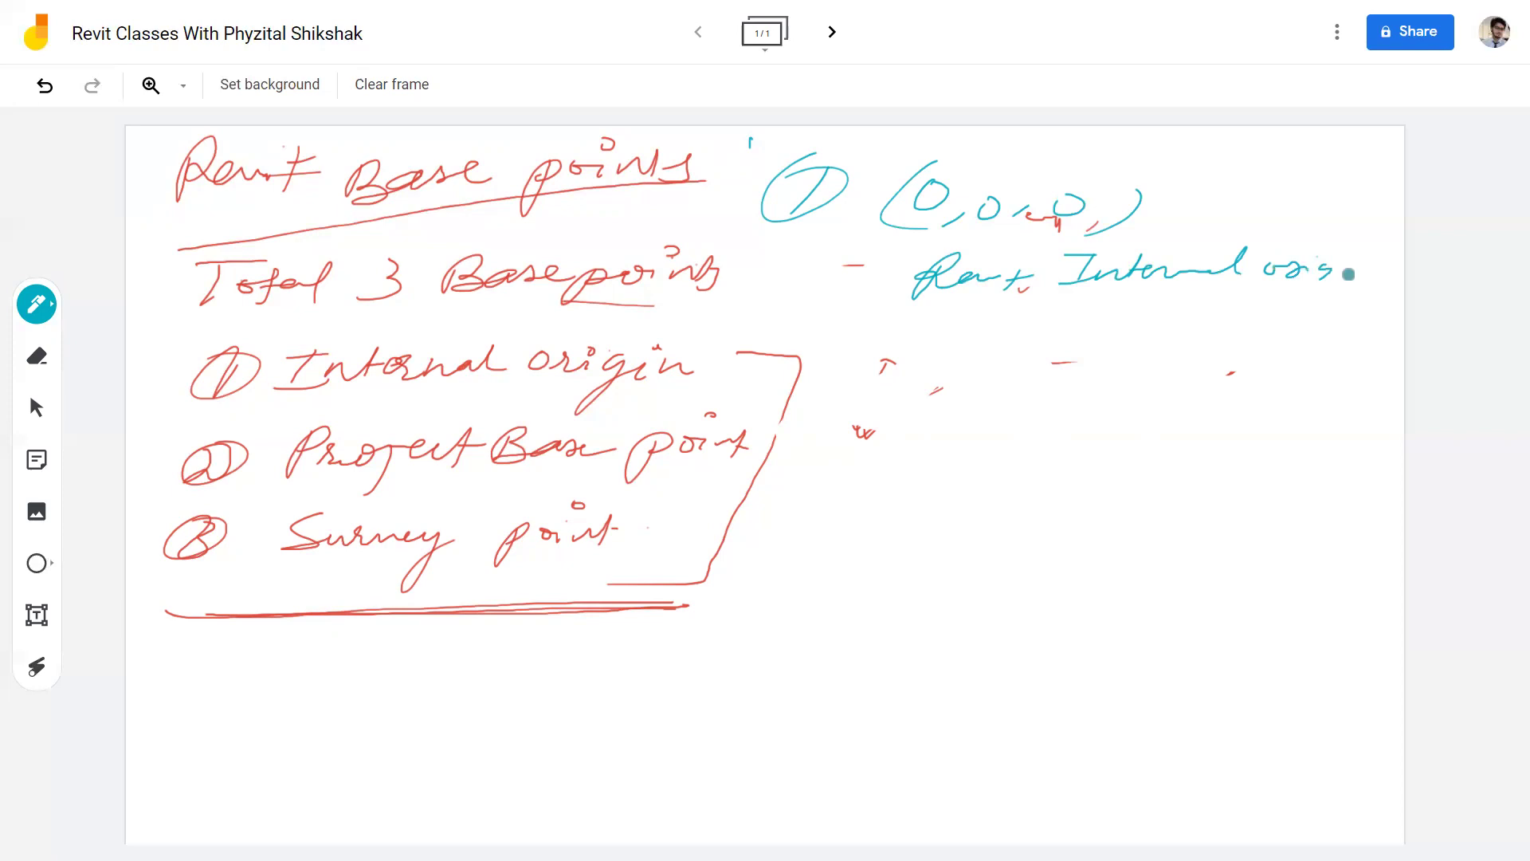
{"action": "left_click_drag", "start_coordinate": [917, 304], "coordinate": [1271, 305]}
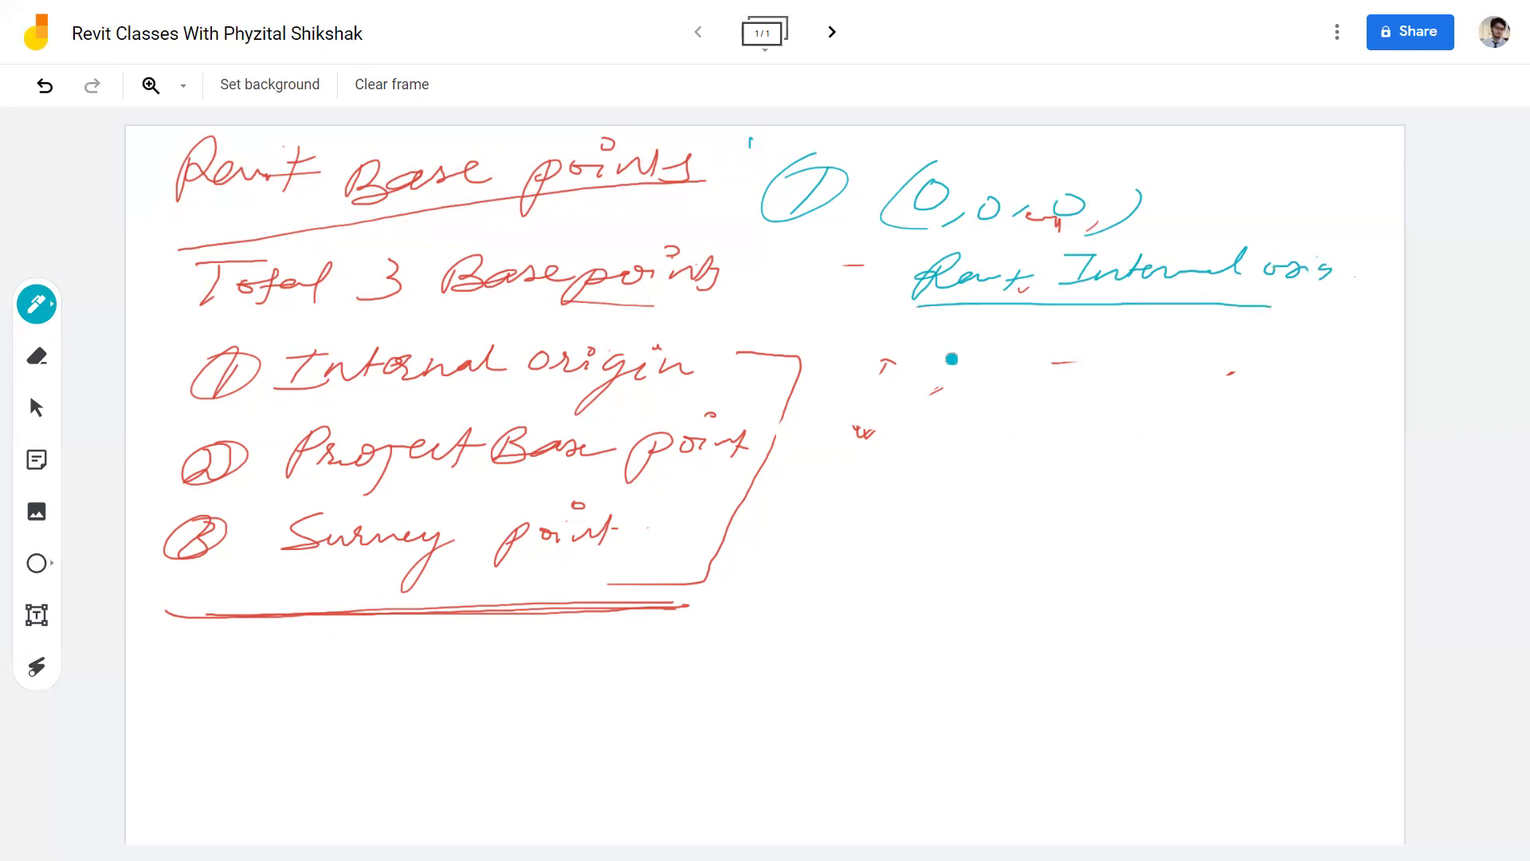
{"action": "mouse_move", "coordinate": [815, 363]}
{"action": "left_mouse_down"}
{"action": "mouse_move", "coordinate": [838, 383]}
{"action": "mouse_move", "coordinate": [851, 363]}
{"action": "left_mouse_up"}
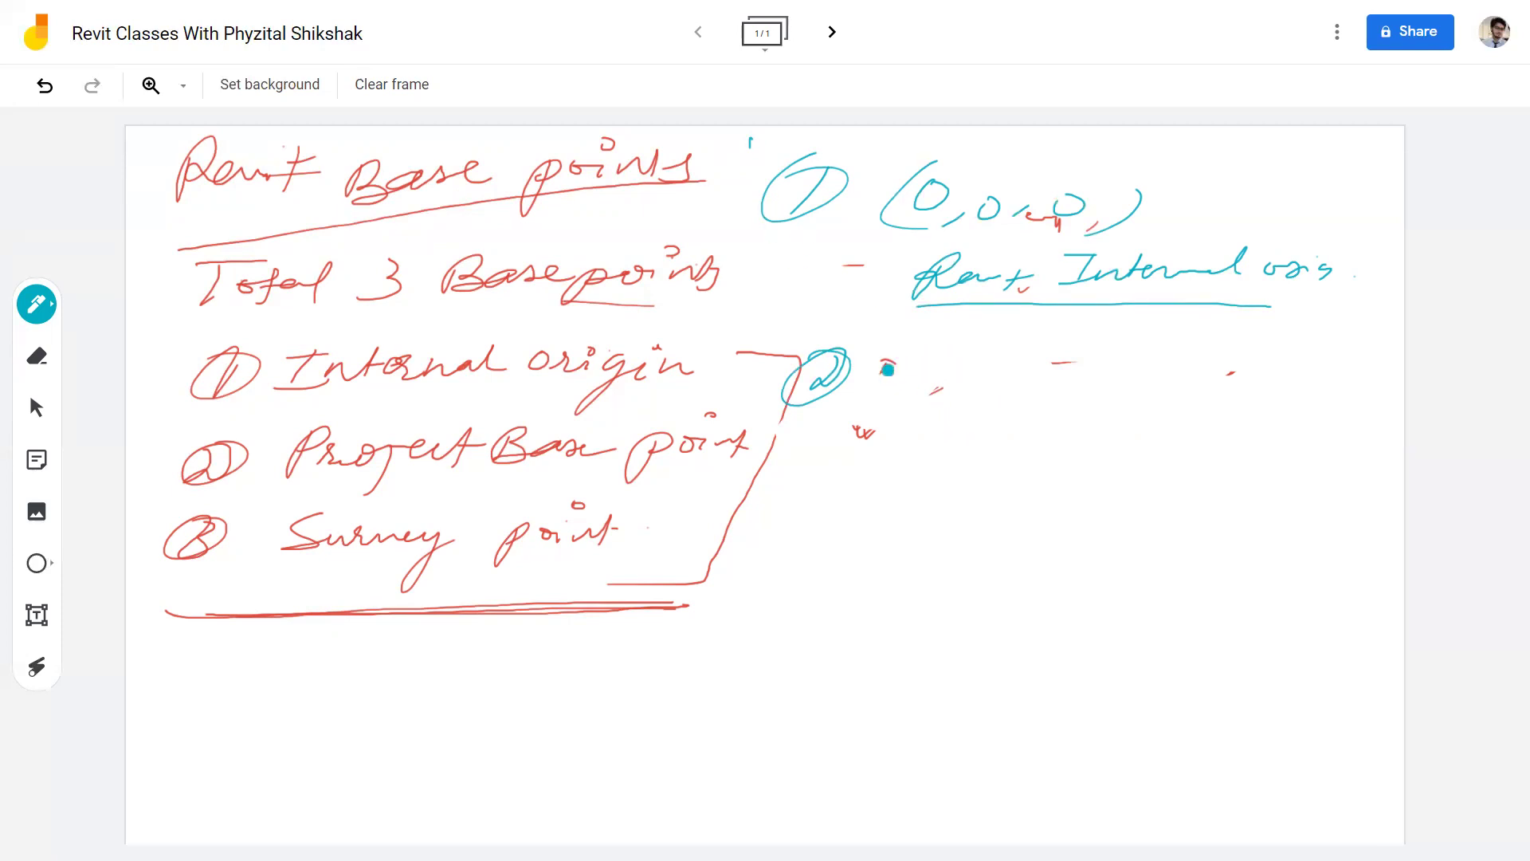
Step: Draw a cyan box with a dot, (0,0,0) and ticked 'I, P, S' label, then a circled 3
{"action": "mouse_move", "coordinate": [887, 369]}
{"action": "left_mouse_down"}
{"action": "mouse_move", "coordinate": [1247, 392]}
{"action": "mouse_move", "coordinate": [861, 494]}
{"action": "mouse_move", "coordinate": [1107, 571]}
{"action": "mouse_move", "coordinate": [1250, 385]}
{"action": "left_mouse_up"}
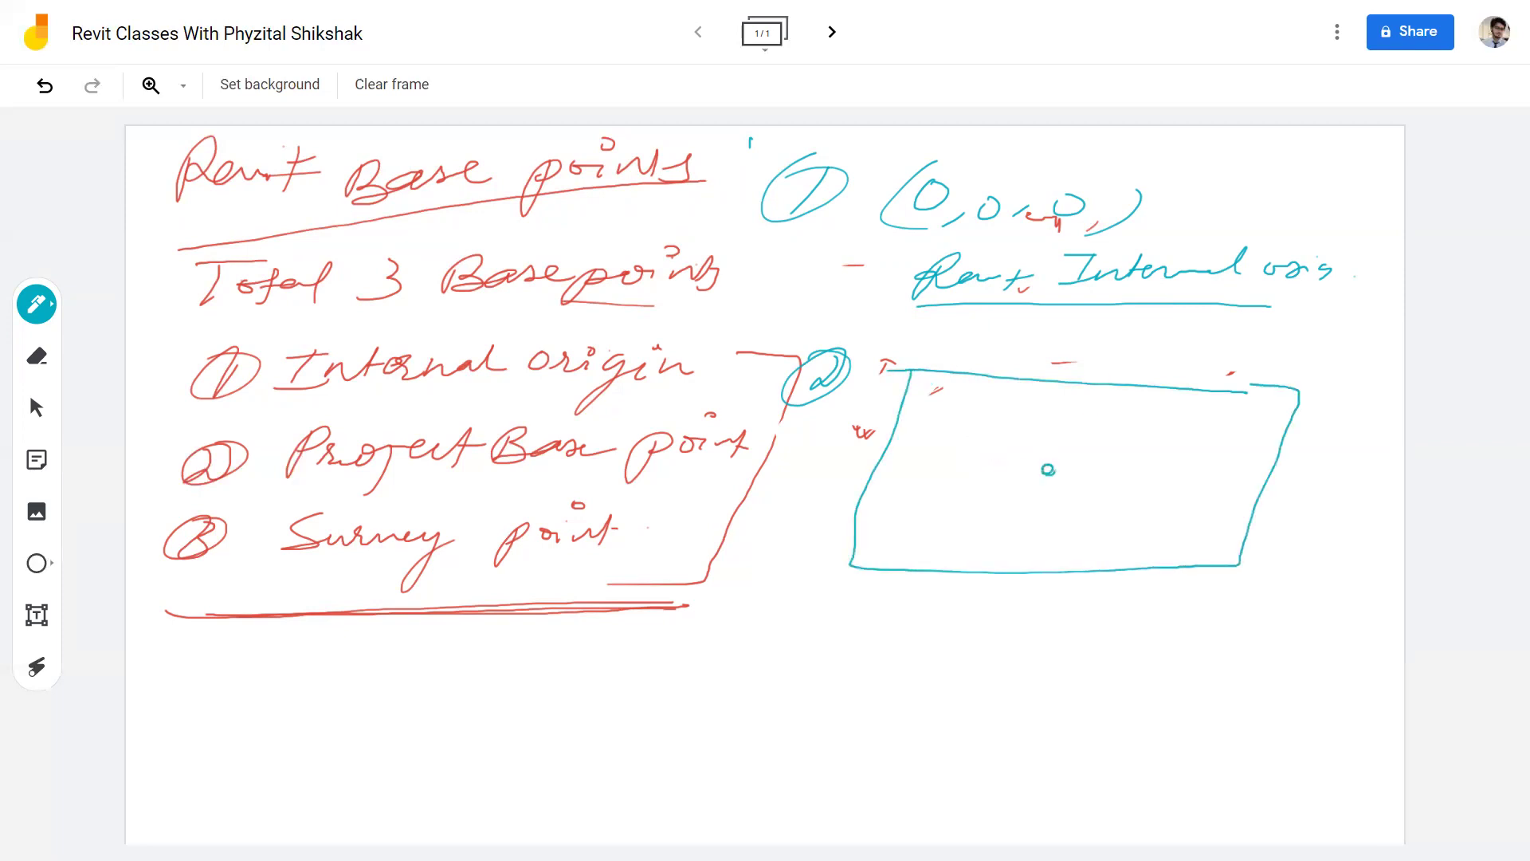
{"action": "left_click", "coordinate": [1048, 469]}
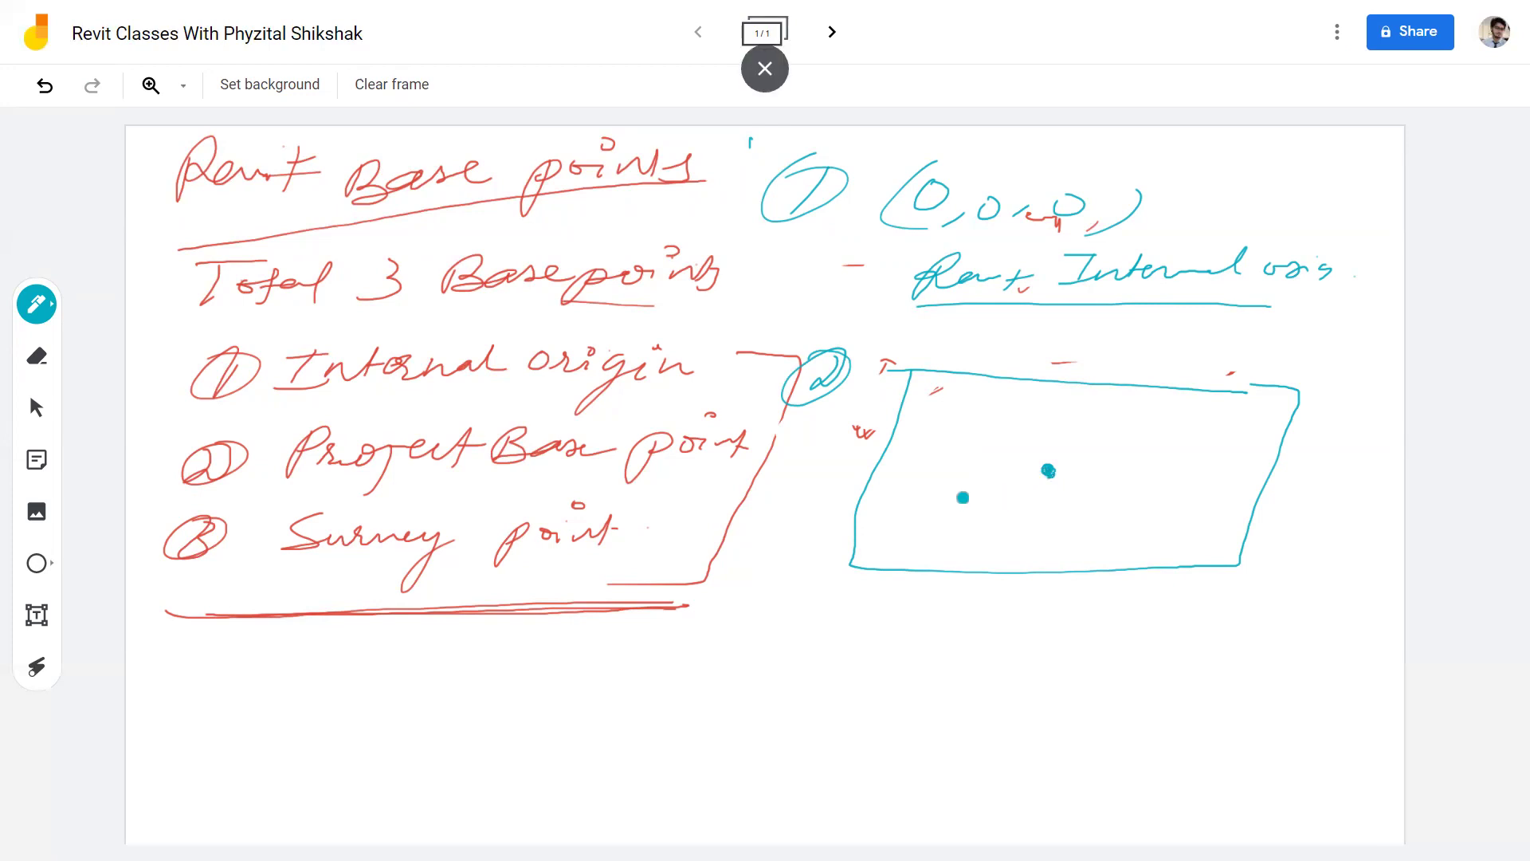
{"action": "mouse_move", "coordinate": [898, 492]}
{"action": "left_mouse_down"}
{"action": "mouse_move", "coordinate": [916, 514]}
{"action": "mouse_move", "coordinate": [985, 504]}
{"action": "mouse_move", "coordinate": [987, 527]}
{"action": "left_mouse_up"}
{"action": "left_click_drag", "start_coordinate": [1066, 495], "coordinate": [990, 522]}
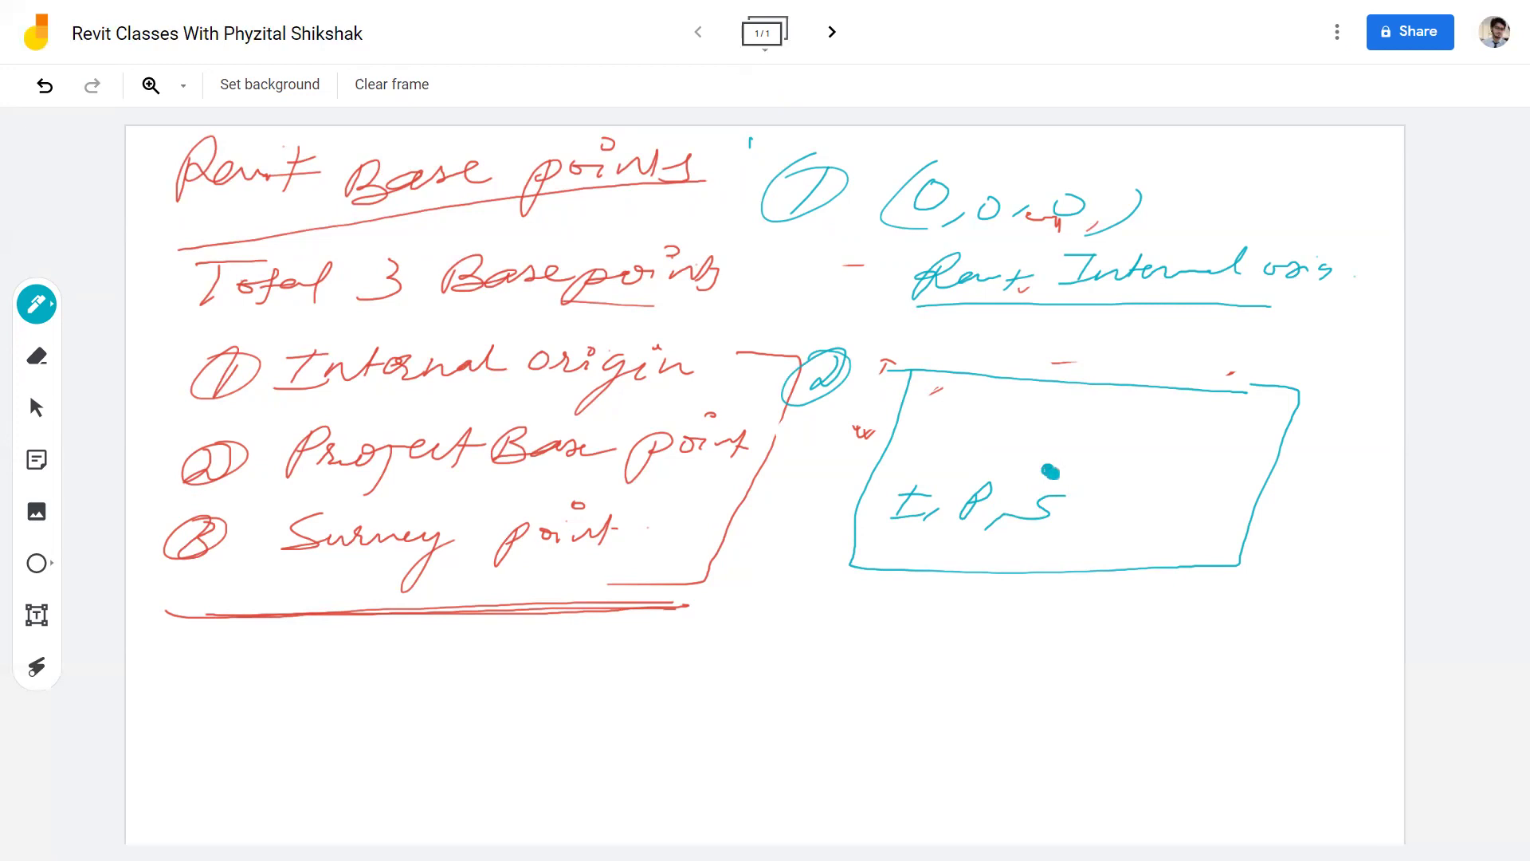
{"action": "mouse_move", "coordinate": [1102, 431]}
{"action": "left_mouse_down"}
{"action": "mouse_move", "coordinate": [1077, 467]}
{"action": "mouse_move", "coordinate": [1157, 470]}
{"action": "mouse_move", "coordinate": [1174, 448]}
{"action": "mouse_move", "coordinate": [1137, 476]}
{"action": "left_mouse_up"}
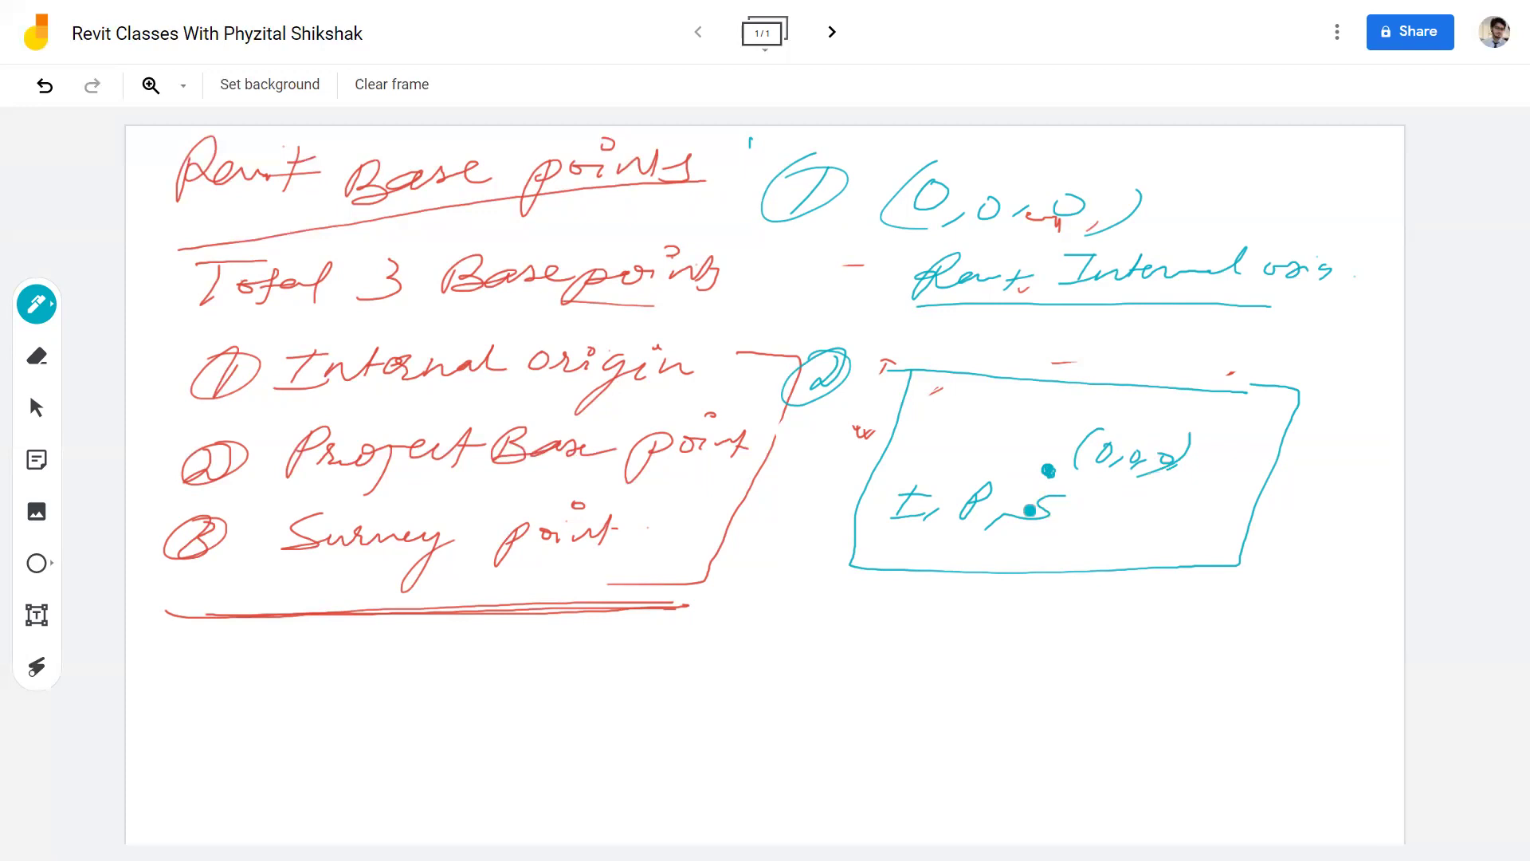
{"action": "mouse_move", "coordinate": [868, 558]}
{"action": "left_mouse_down"}
{"action": "mouse_move", "coordinate": [1003, 506]}
{"action": "mouse_move", "coordinate": [1088, 505]}
{"action": "left_mouse_up"}
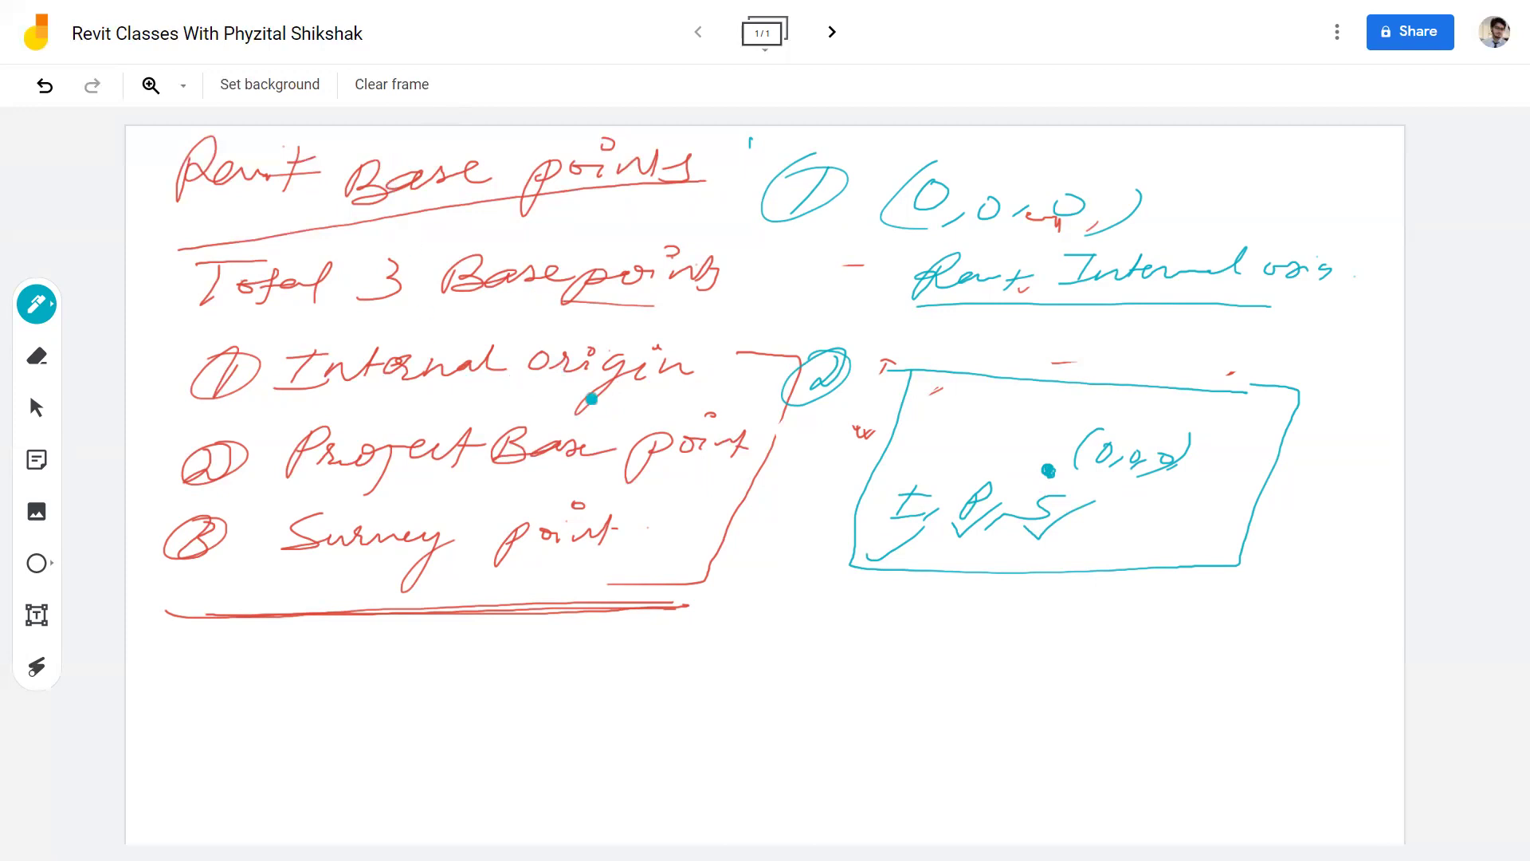
{"action": "left_click_drag", "start_coordinate": [721, 569], "coordinate": [700, 589]}
{"action": "mouse_move", "coordinate": [793, 593]}
{"action": "left_mouse_down"}
{"action": "mouse_move", "coordinate": [770, 627]}
{"action": "mouse_move", "coordinate": [813, 596]}
{"action": "left_mouse_up"}
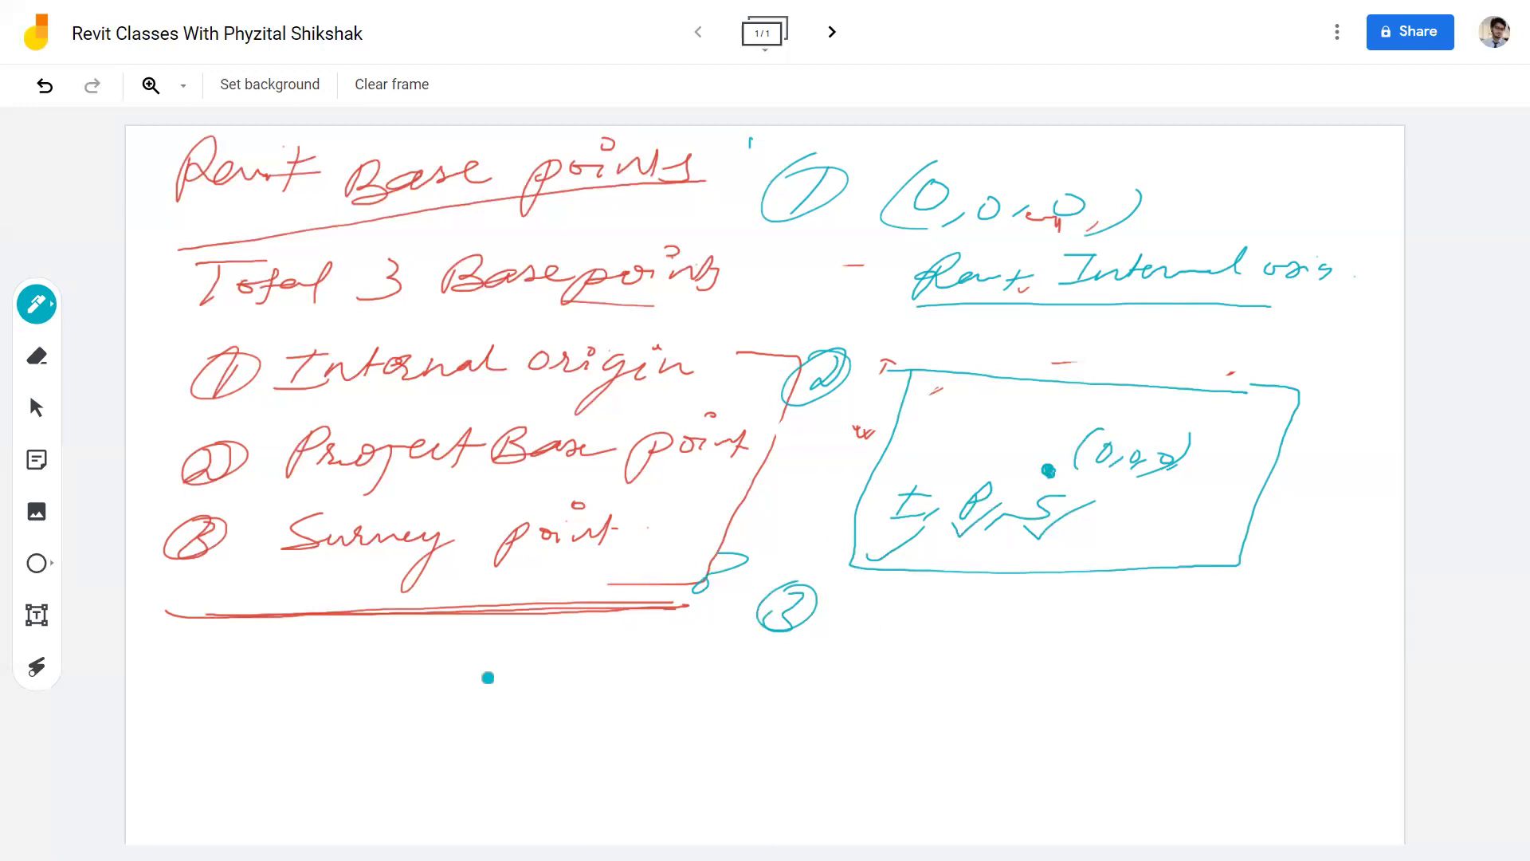
Step: Write boxed B, AWC and circled MSL with an arrow to looped Benchmark
{"action": "mouse_move", "coordinate": [225, 665]}
{"action": "left_mouse_down"}
{"action": "mouse_move", "coordinate": [277, 706]}
{"action": "mouse_move", "coordinate": [303, 656]}
{"action": "mouse_move", "coordinate": [256, 655]}
{"action": "mouse_move", "coordinate": [262, 689]}
{"action": "left_mouse_up"}
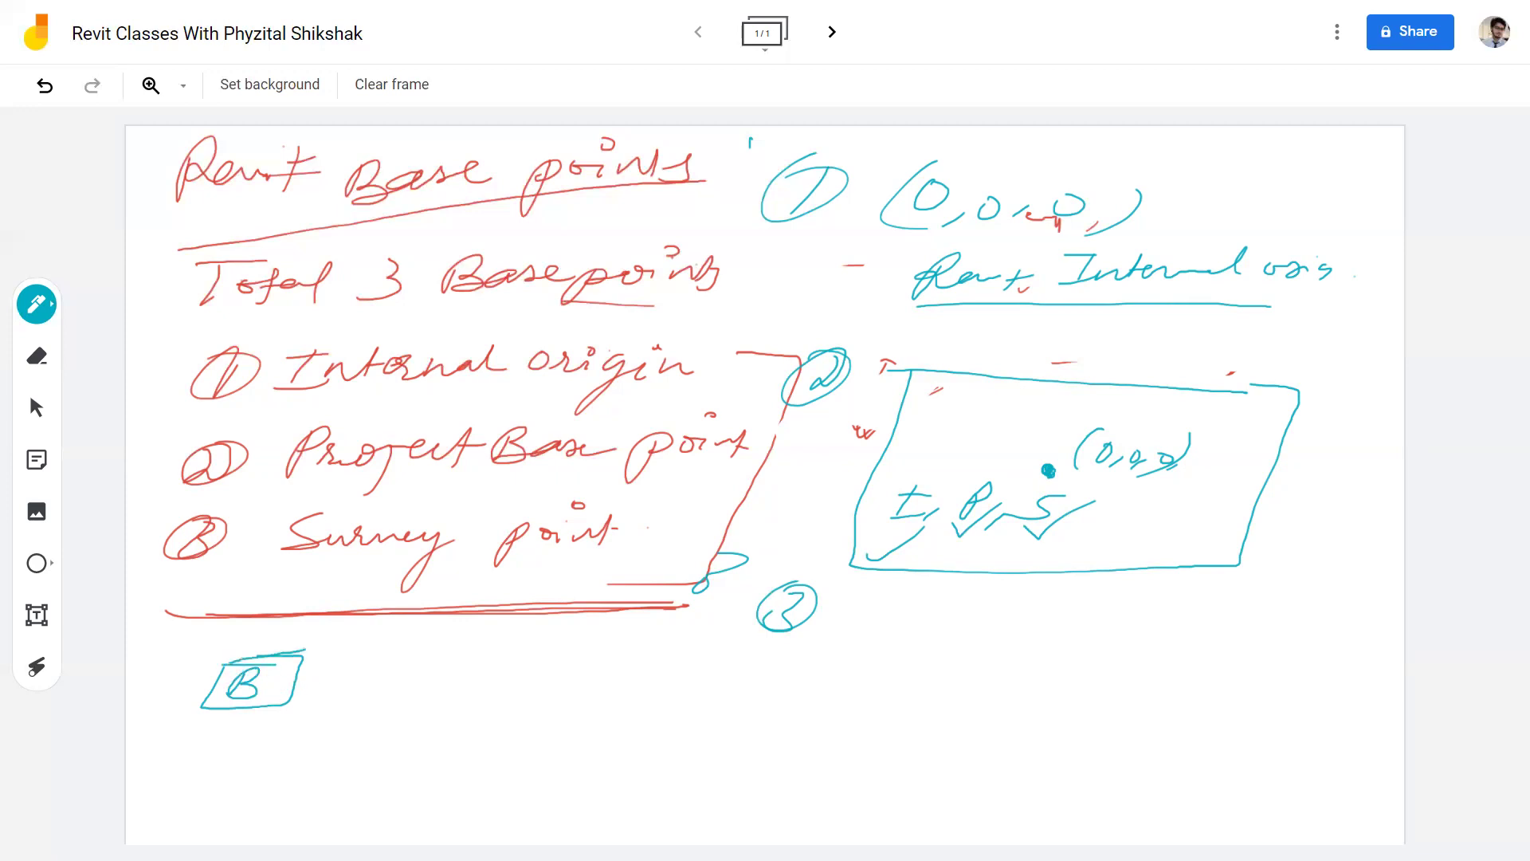
{"action": "mouse_move", "coordinate": [357, 630]}
{"action": "left_mouse_down"}
{"action": "mouse_move", "coordinate": [370, 654]}
{"action": "mouse_move", "coordinate": [416, 632]}
{"action": "mouse_move", "coordinate": [385, 641]}
{"action": "left_mouse_up"}
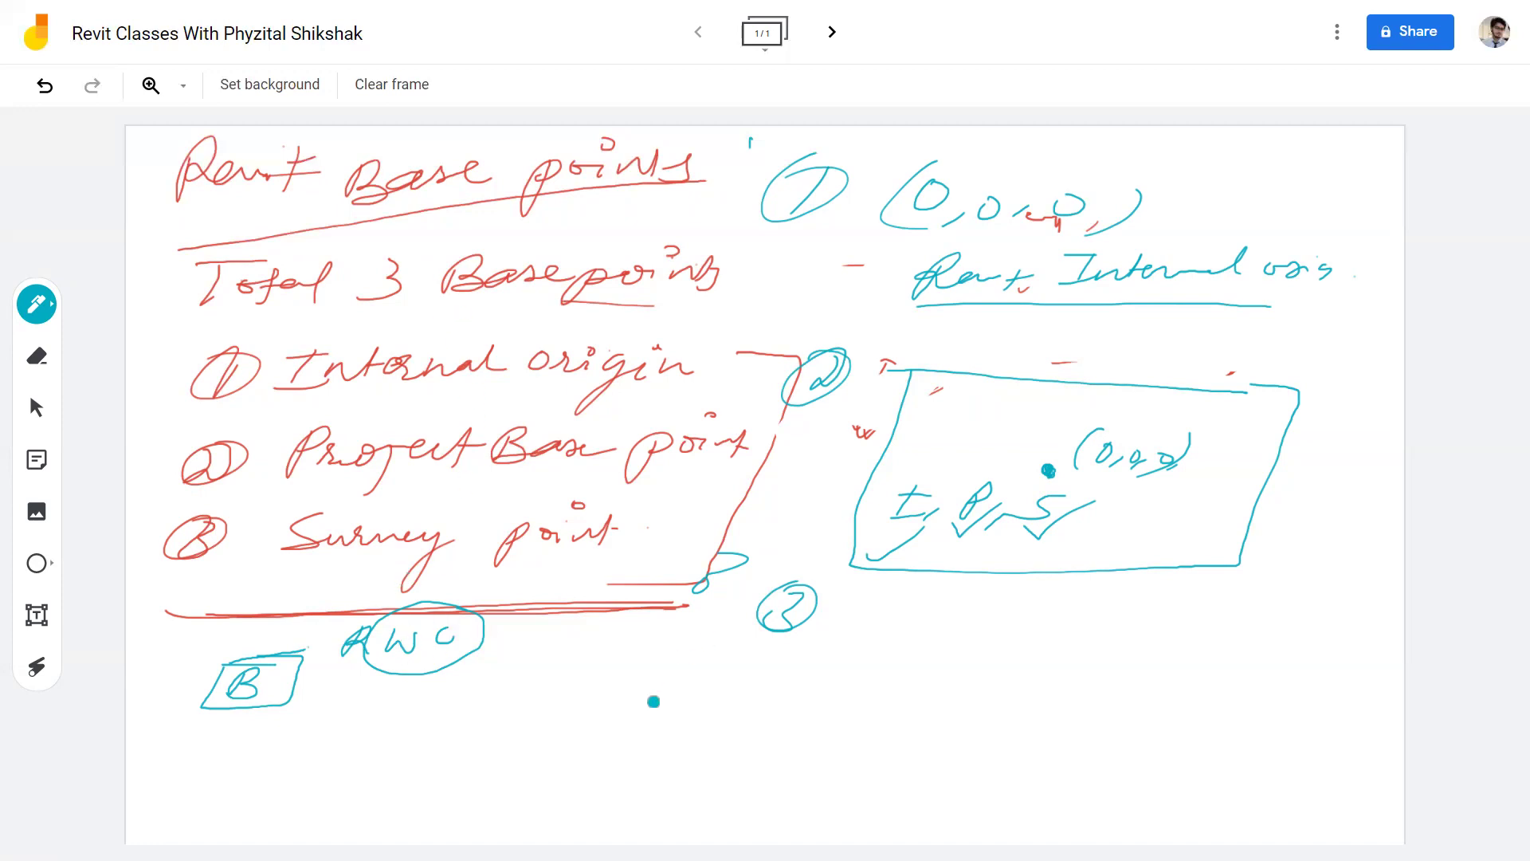
{"action": "mouse_move", "coordinate": [547, 664]}
{"action": "left_mouse_down"}
{"action": "mouse_move", "coordinate": [585, 637]}
{"action": "mouse_move", "coordinate": [590, 663]}
{"action": "mouse_move", "coordinate": [682, 657]}
{"action": "left_mouse_up"}
{"action": "left_click_drag", "start_coordinate": [677, 596], "coordinate": [637, 595]}
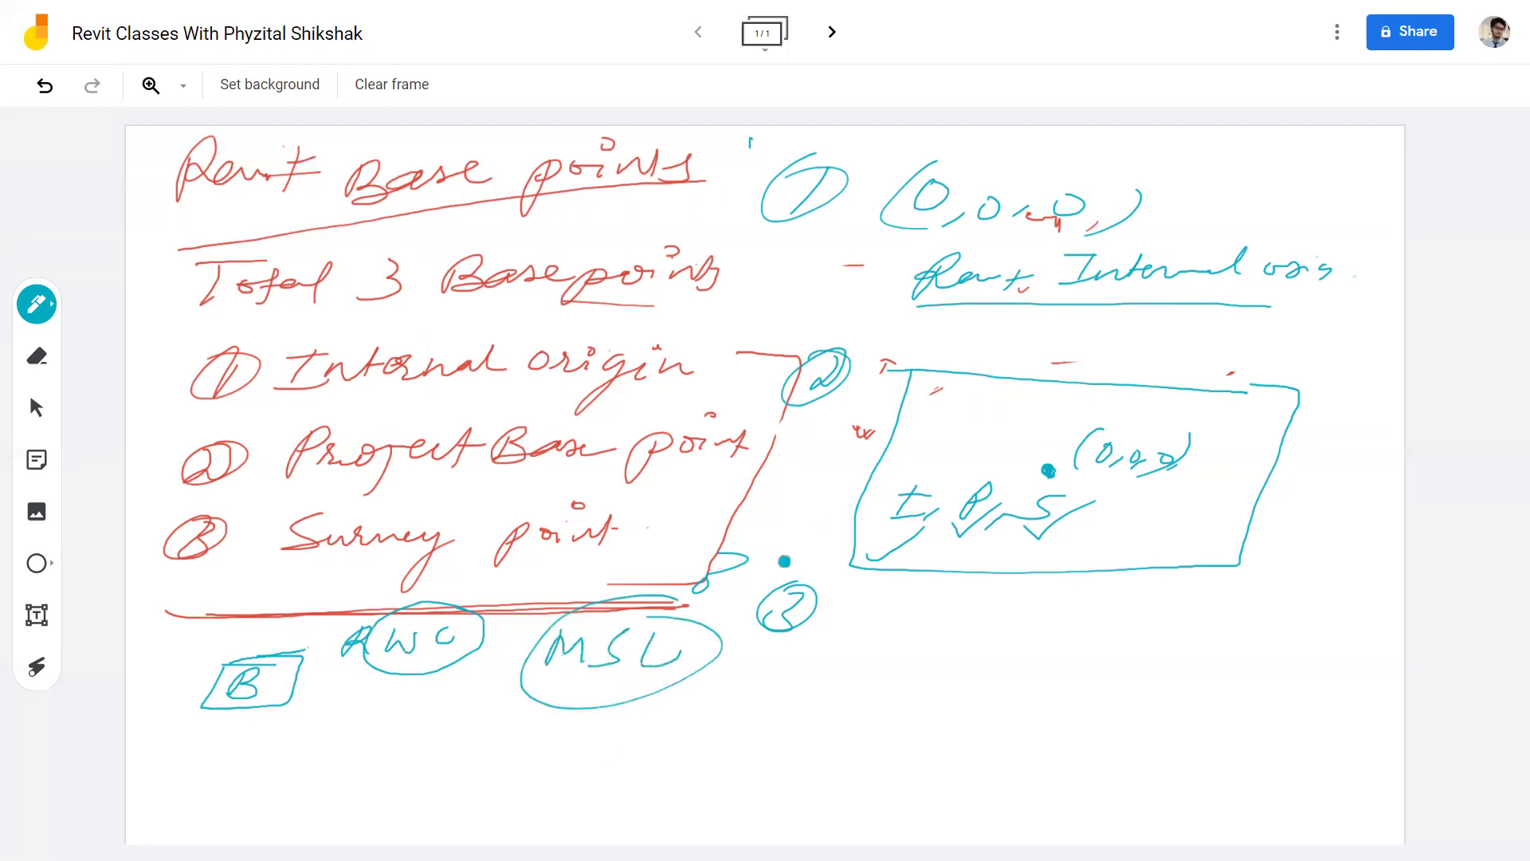
{"action": "left_click_drag", "start_coordinate": [676, 651], "coordinate": [813, 646]}
{"action": "mouse_move", "coordinate": [816, 638]}
{"action": "left_mouse_down"}
{"action": "mouse_move", "coordinate": [809, 676]}
{"action": "mouse_move", "coordinate": [1100, 651]}
{"action": "mouse_move", "coordinate": [1094, 670]}
{"action": "mouse_move", "coordinate": [1134, 680]}
{"action": "left_mouse_up"}
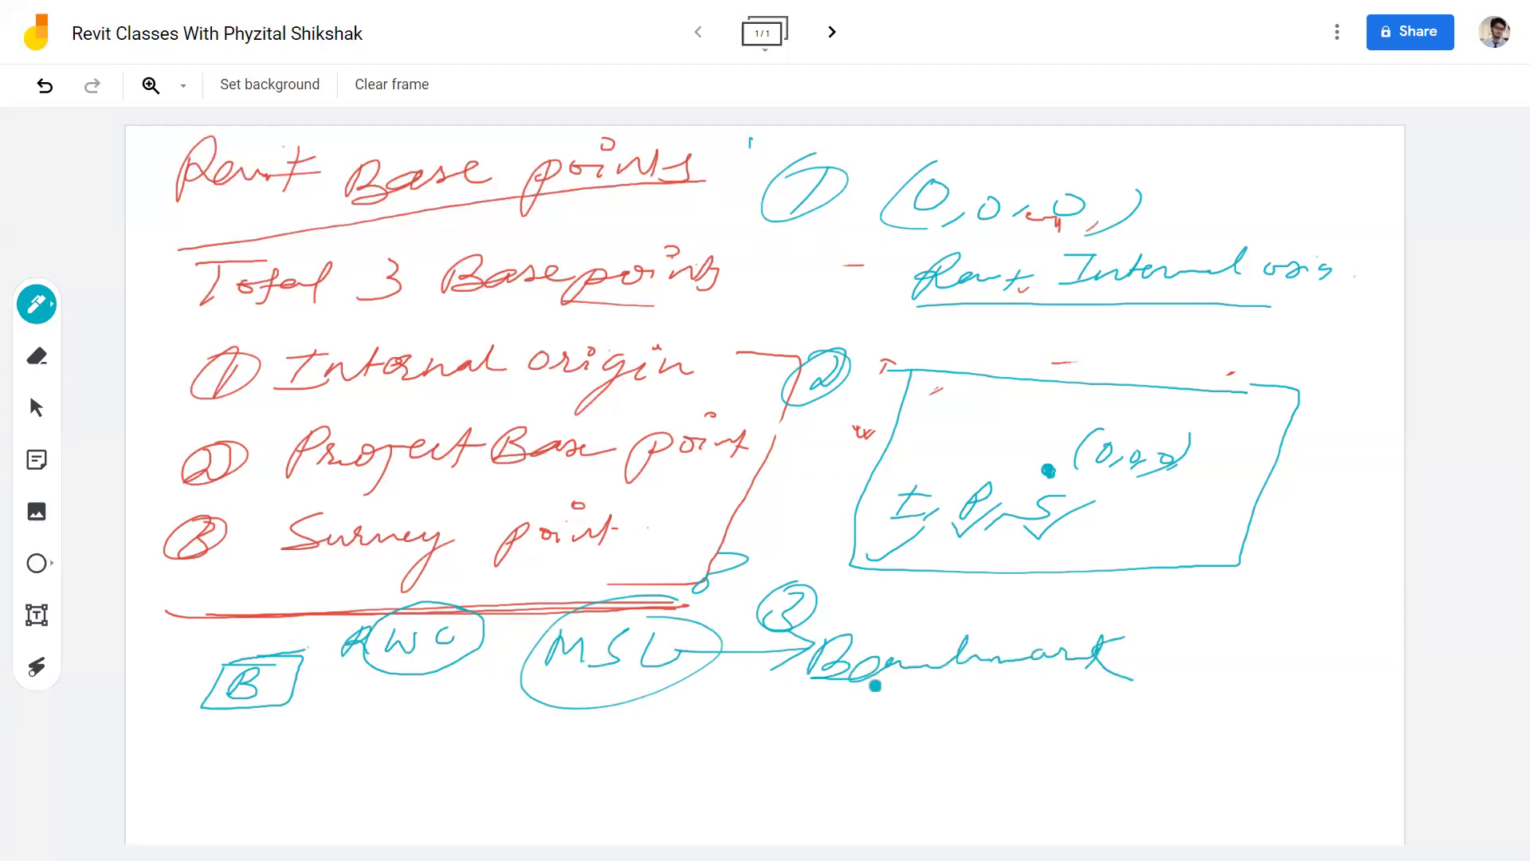
{"action": "mouse_move", "coordinate": [1047, 629]}
{"action": "left_mouse_down"}
{"action": "mouse_move", "coordinate": [1000, 604]}
{"action": "mouse_move", "coordinate": [769, 622]}
{"action": "mouse_move", "coordinate": [978, 712]}
{"action": "mouse_move", "coordinate": [1170, 708]}
{"action": "mouse_move", "coordinate": [1188, 614]}
{"action": "mouse_move", "coordinate": [992, 596]}
{"action": "left_mouse_up"}
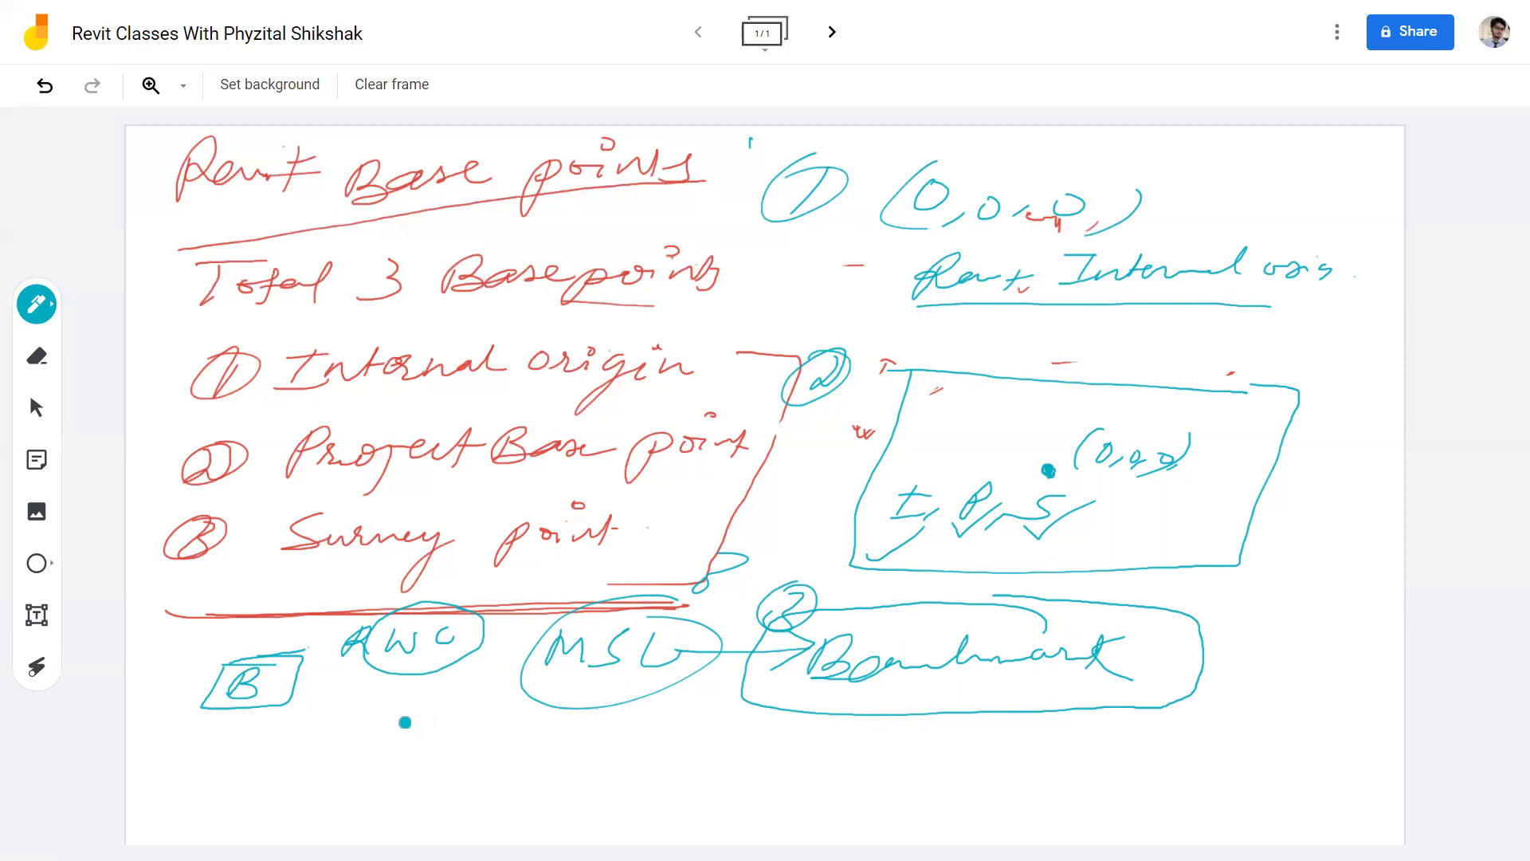
Step: Write and underline 'Survey point', then clear the frame and undo to restore it
{"action": "left_click_drag", "start_coordinate": [412, 714], "coordinate": [419, 729]}
{"action": "left_click_drag", "start_coordinate": [435, 729], "coordinate": [540, 770]}
{"action": "left_click_drag", "start_coordinate": [634, 720], "coordinate": [753, 719]}
{"action": "left_click", "coordinate": [672, 706]}
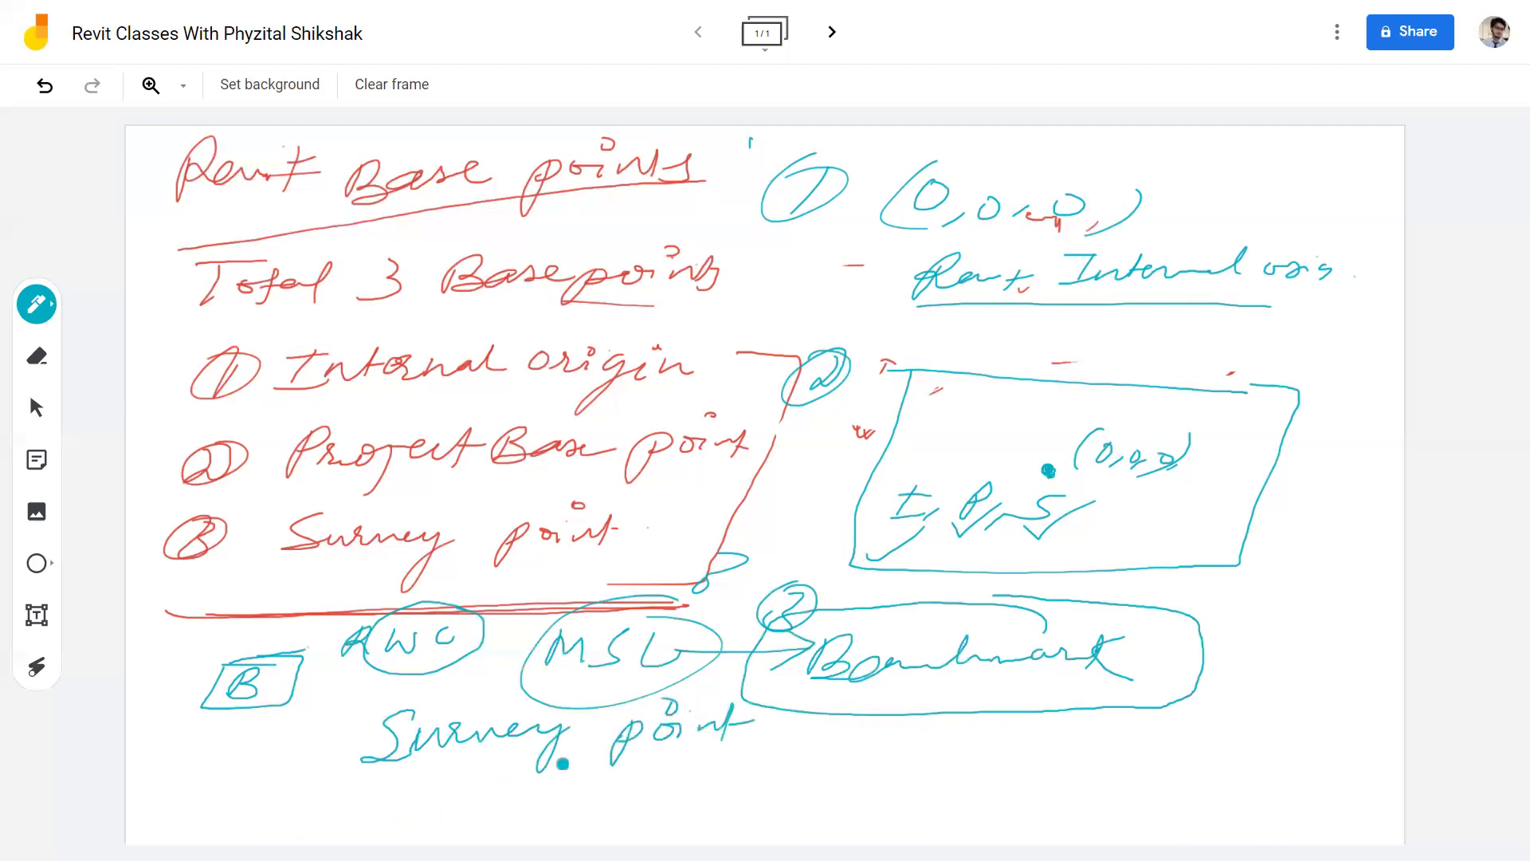
{"action": "left_click_drag", "start_coordinate": [379, 789], "coordinate": [793, 753]}
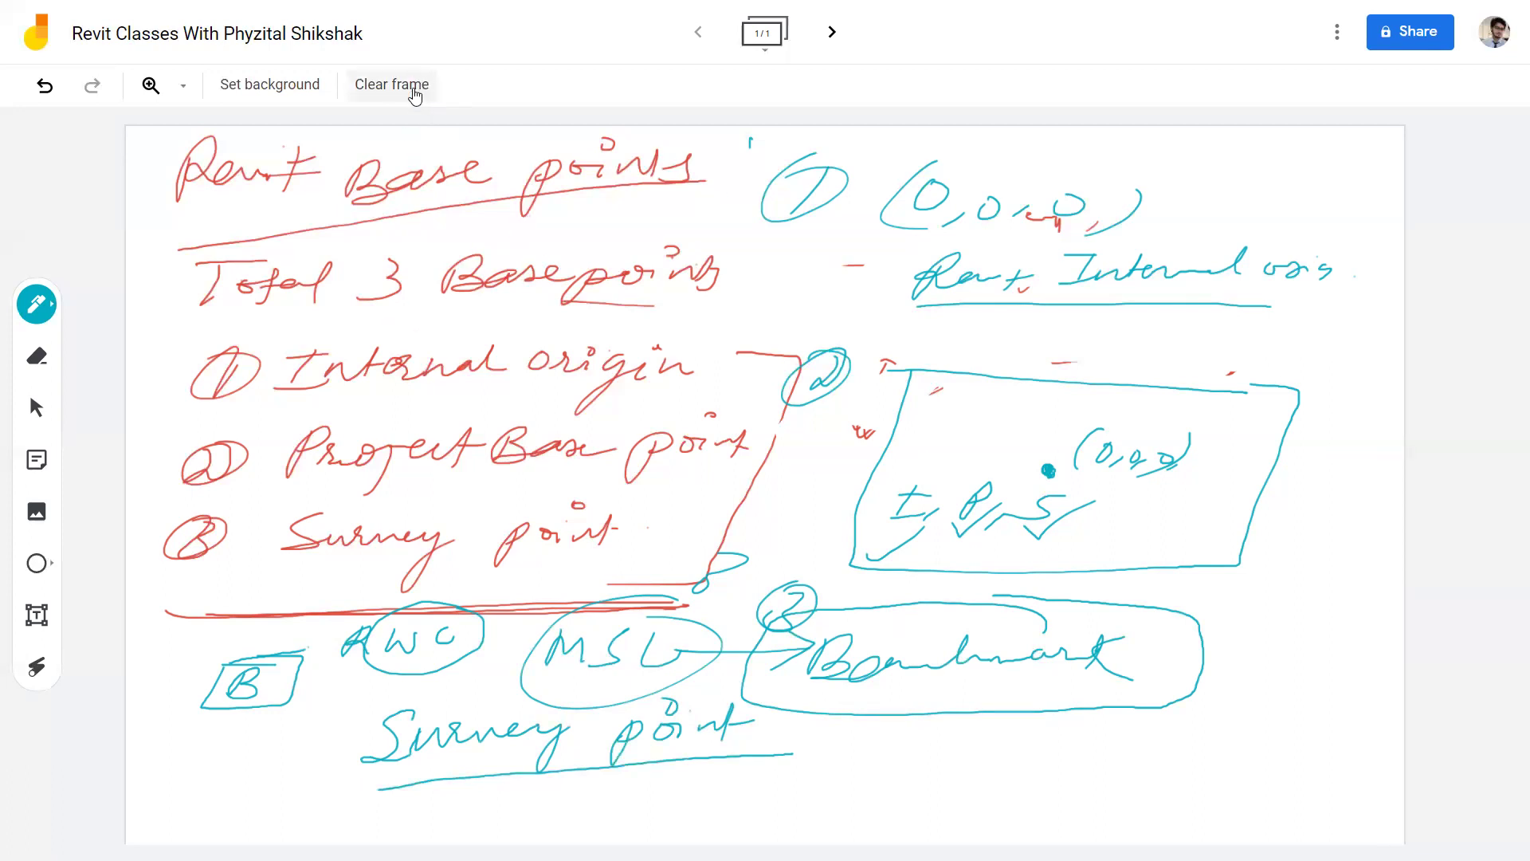
{"action": "left_click", "coordinate": [412, 84]}
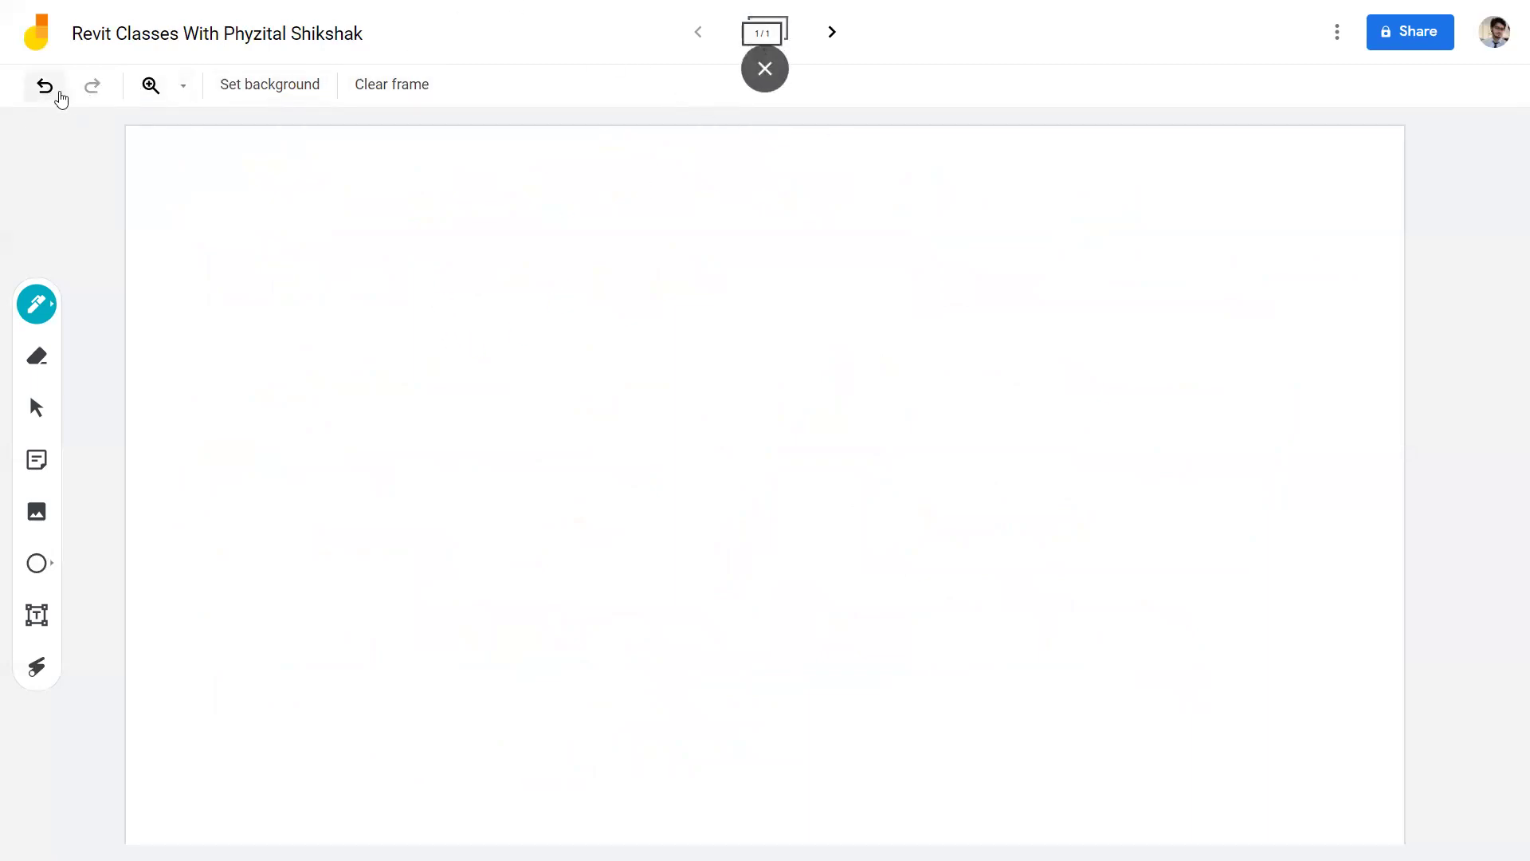
{"action": "left_click", "coordinate": [46, 86]}
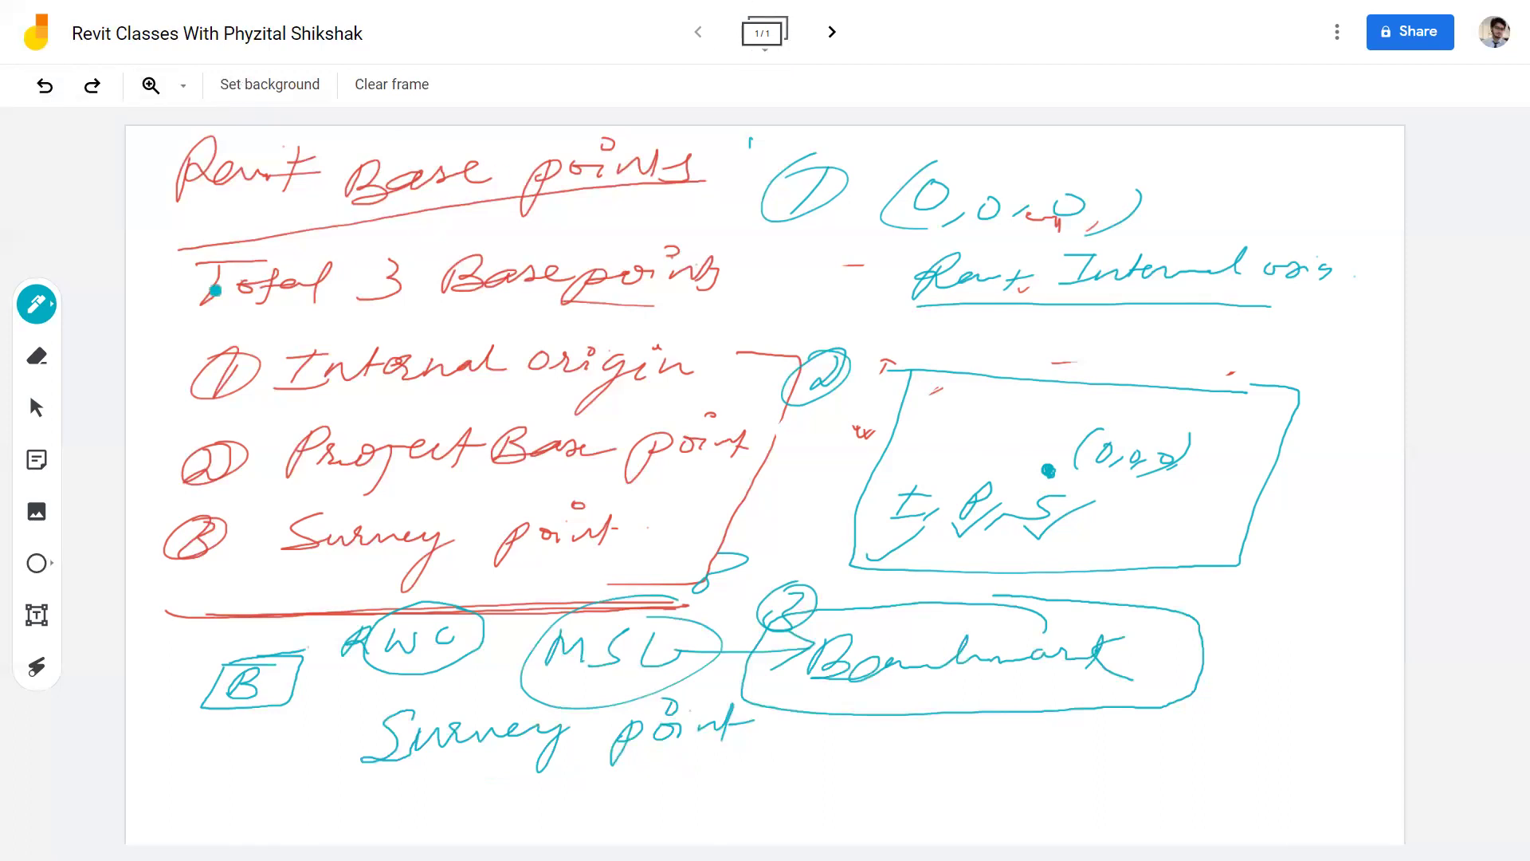
Step: Switch the pen to orange and underline Internal origin, Project Base point and Survey point
{"action": "left_click", "coordinate": [46, 303]}
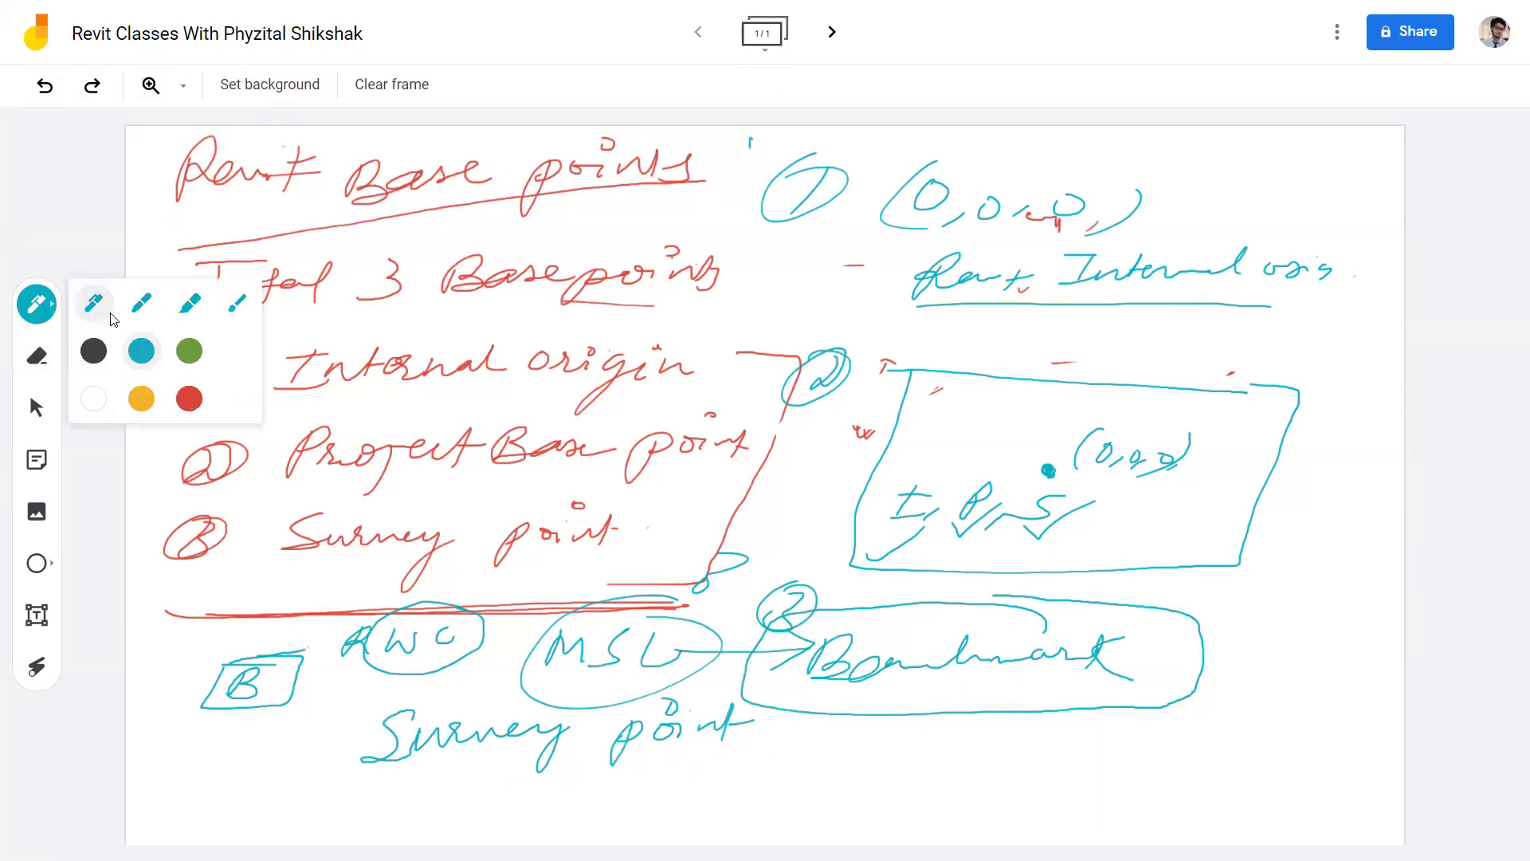
{"action": "left_click", "coordinate": [141, 398]}
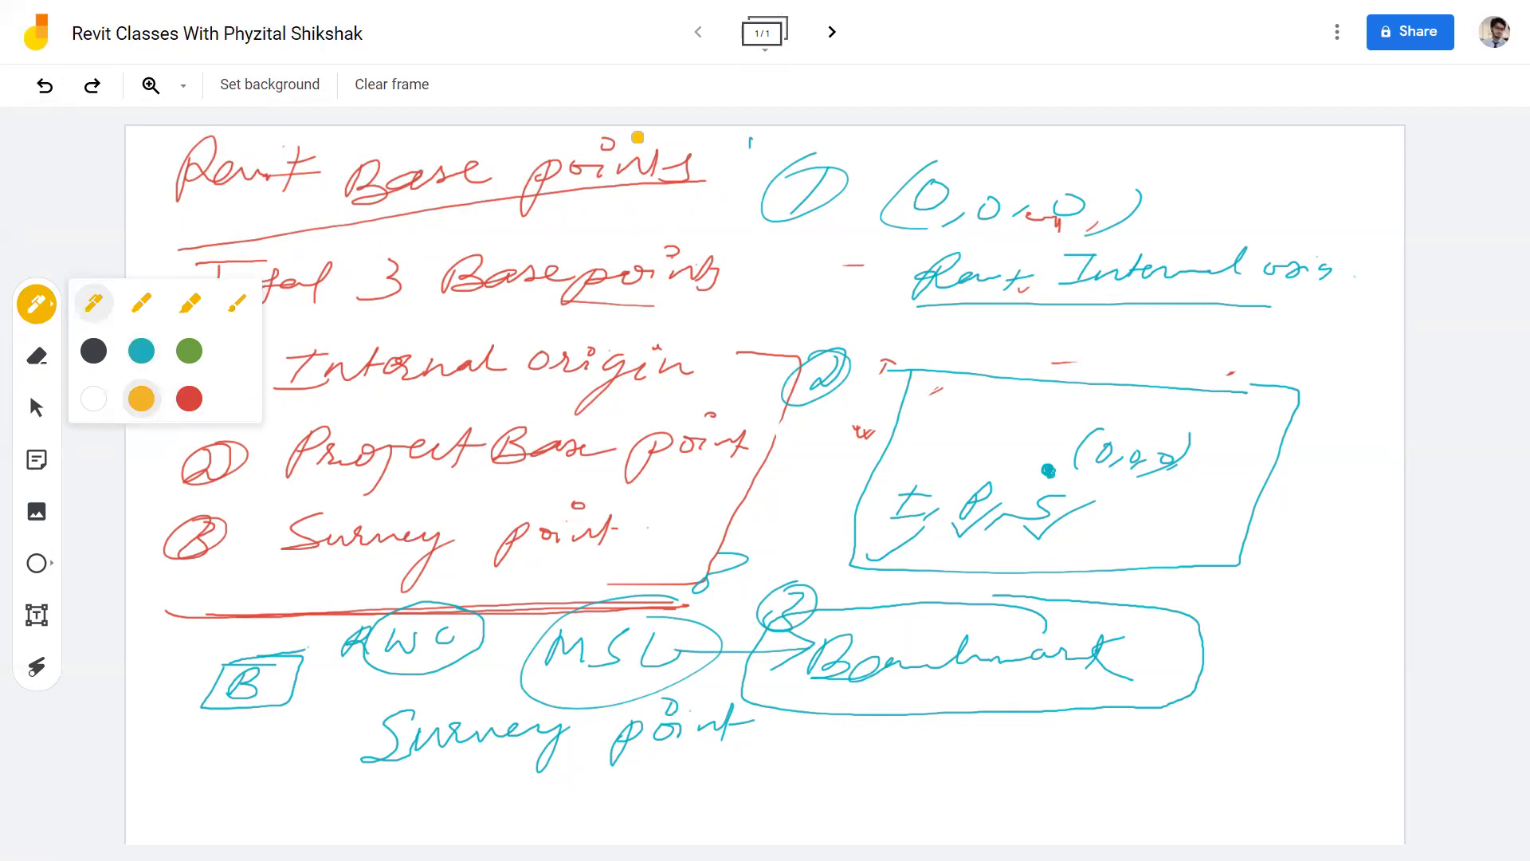
{"action": "left_click", "coordinate": [490, 239]}
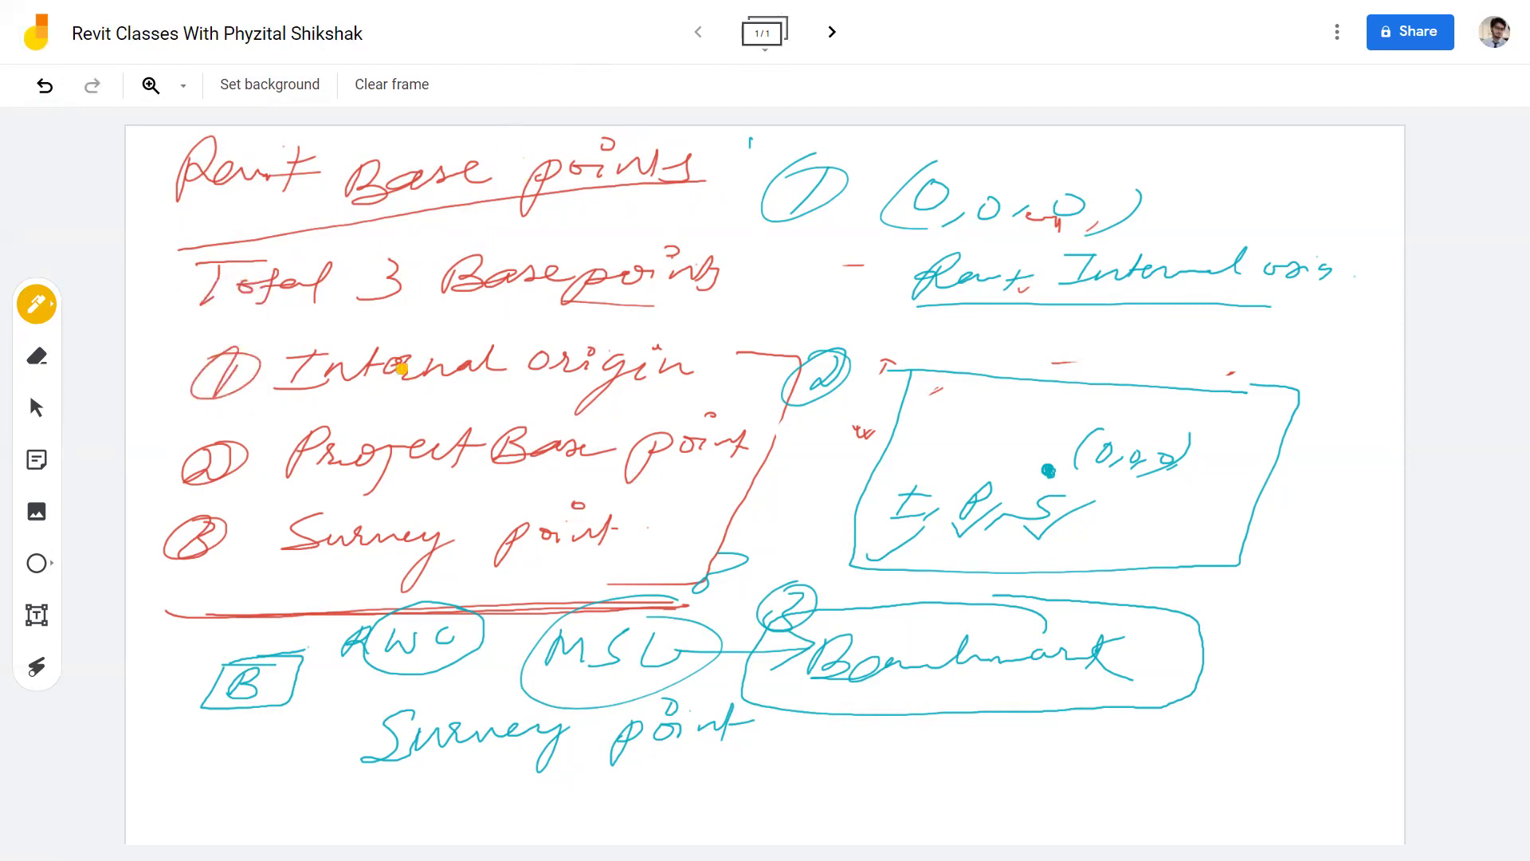
{"action": "left_click_drag", "start_coordinate": [308, 415], "coordinate": [392, 415]}
{"action": "left_click_drag", "start_coordinate": [301, 499], "coordinate": [397, 491]}
{"action": "left_click_drag", "start_coordinate": [295, 580], "coordinate": [405, 573]}
Step: Mark the internal origin note, draw an arrow in the box, and write underlined 'Fixed'
{"action": "left_click_drag", "start_coordinate": [966, 335], "coordinate": [993, 329]}
{"action": "left_click_drag", "start_coordinate": [1204, 249], "coordinate": [1125, 293]}
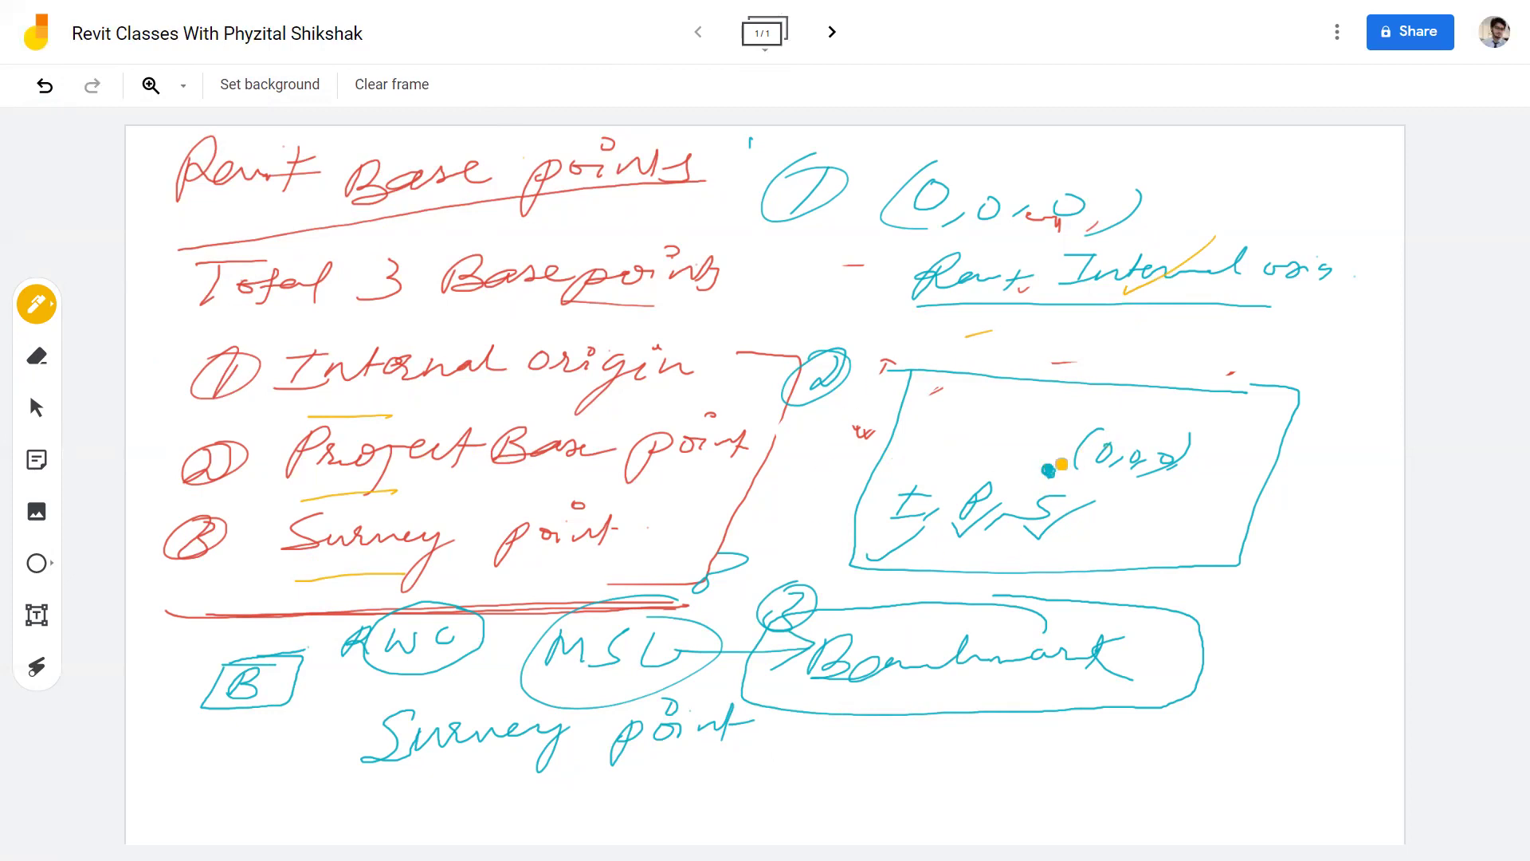
{"action": "left_click_drag", "start_coordinate": [1040, 440], "coordinate": [974, 435]}
{"action": "left_click_drag", "start_coordinate": [988, 427], "coordinate": [987, 443]}
{"action": "mouse_move", "coordinate": [1196, 171]}
{"action": "left_mouse_down"}
{"action": "mouse_move", "coordinate": [1162, 224]}
{"action": "mouse_move", "coordinate": [1241, 172]}
{"action": "left_mouse_up"}
{"action": "left_click_drag", "start_coordinate": [1167, 194], "coordinate": [1298, 191]}
{"action": "left_click_drag", "start_coordinate": [1209, 216], "coordinate": [1316, 219]}
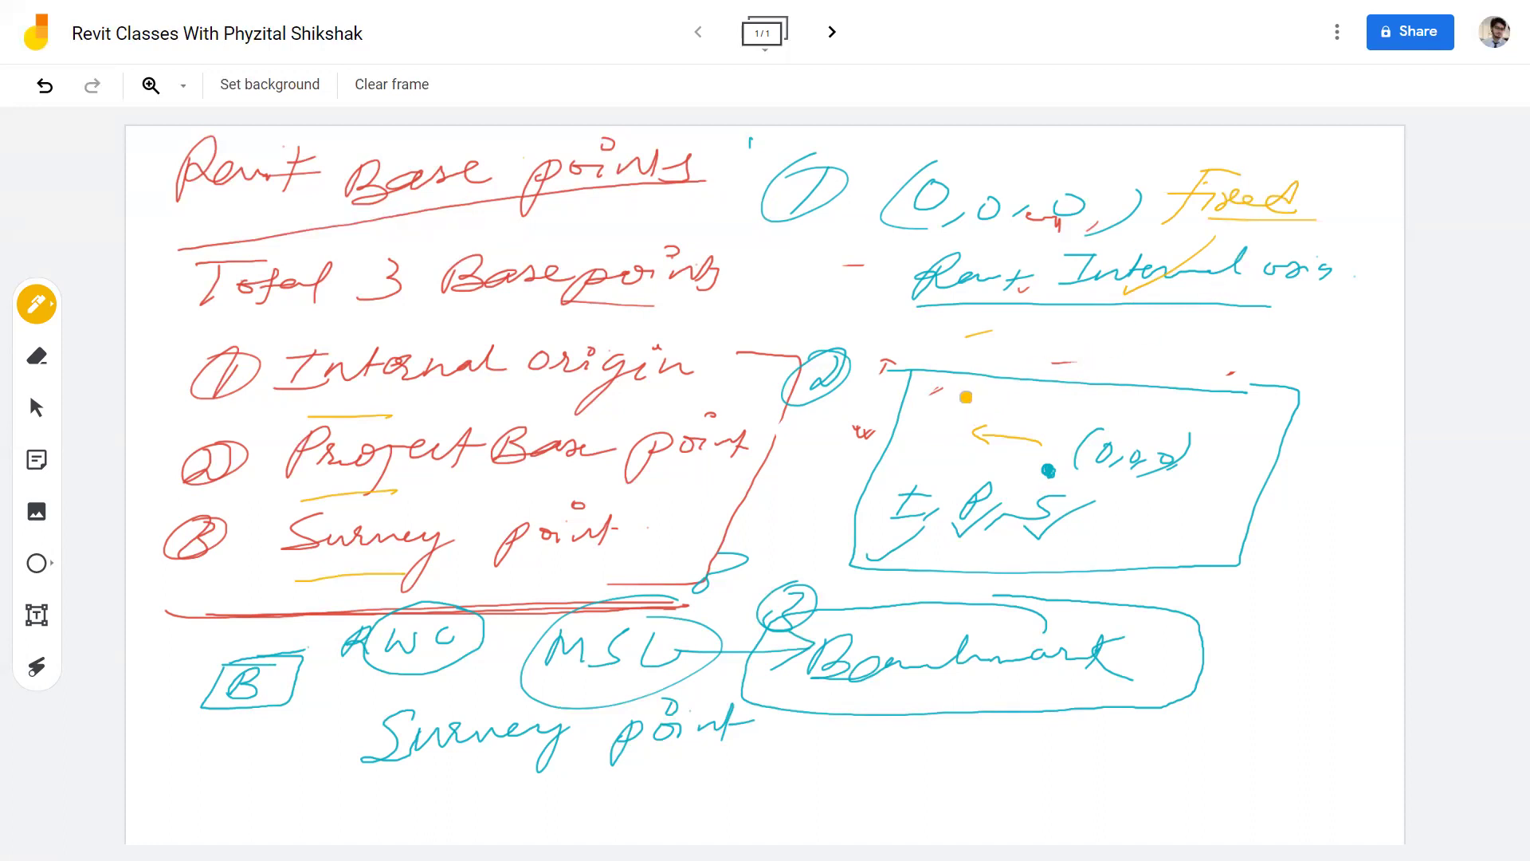
Step: Label the box and boxed B 'changeable', link a circle to Benchmark, and exit full screen
{"action": "mouse_move", "coordinate": [952, 387]}
{"action": "left_mouse_down"}
{"action": "mouse_move", "coordinate": [1001, 408]}
{"action": "mouse_move", "coordinate": [1234, 390]}
{"action": "left_mouse_up"}
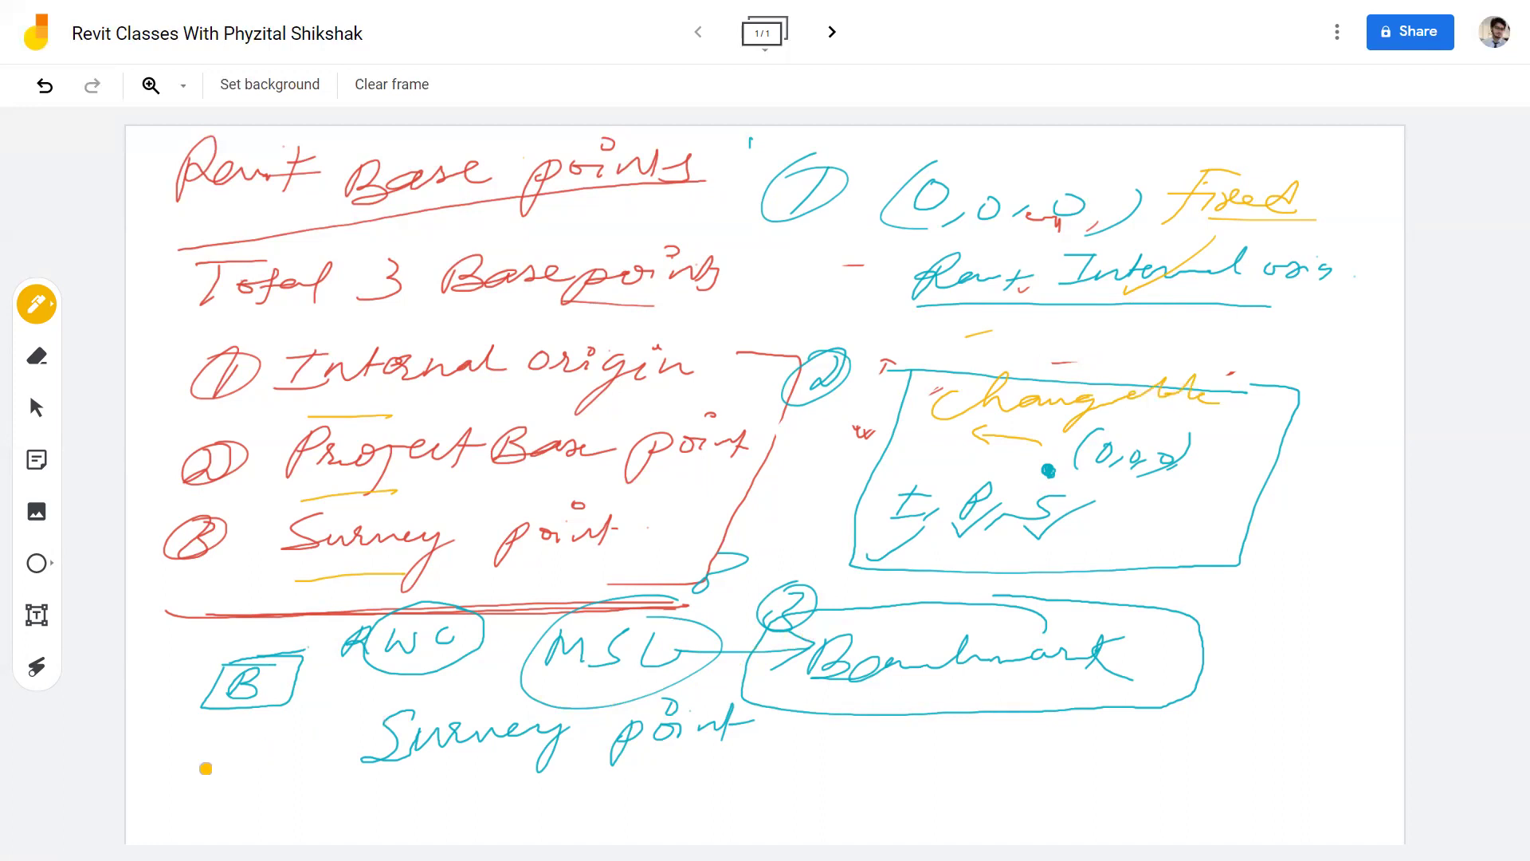
{"action": "mouse_move", "coordinate": [170, 758]}
{"action": "left_mouse_down"}
{"action": "mouse_move", "coordinate": [228, 759]}
{"action": "mouse_move", "coordinate": [379, 692]}
{"action": "left_mouse_up"}
{"action": "left_click_drag", "start_coordinate": [316, 737], "coordinate": [428, 694]}
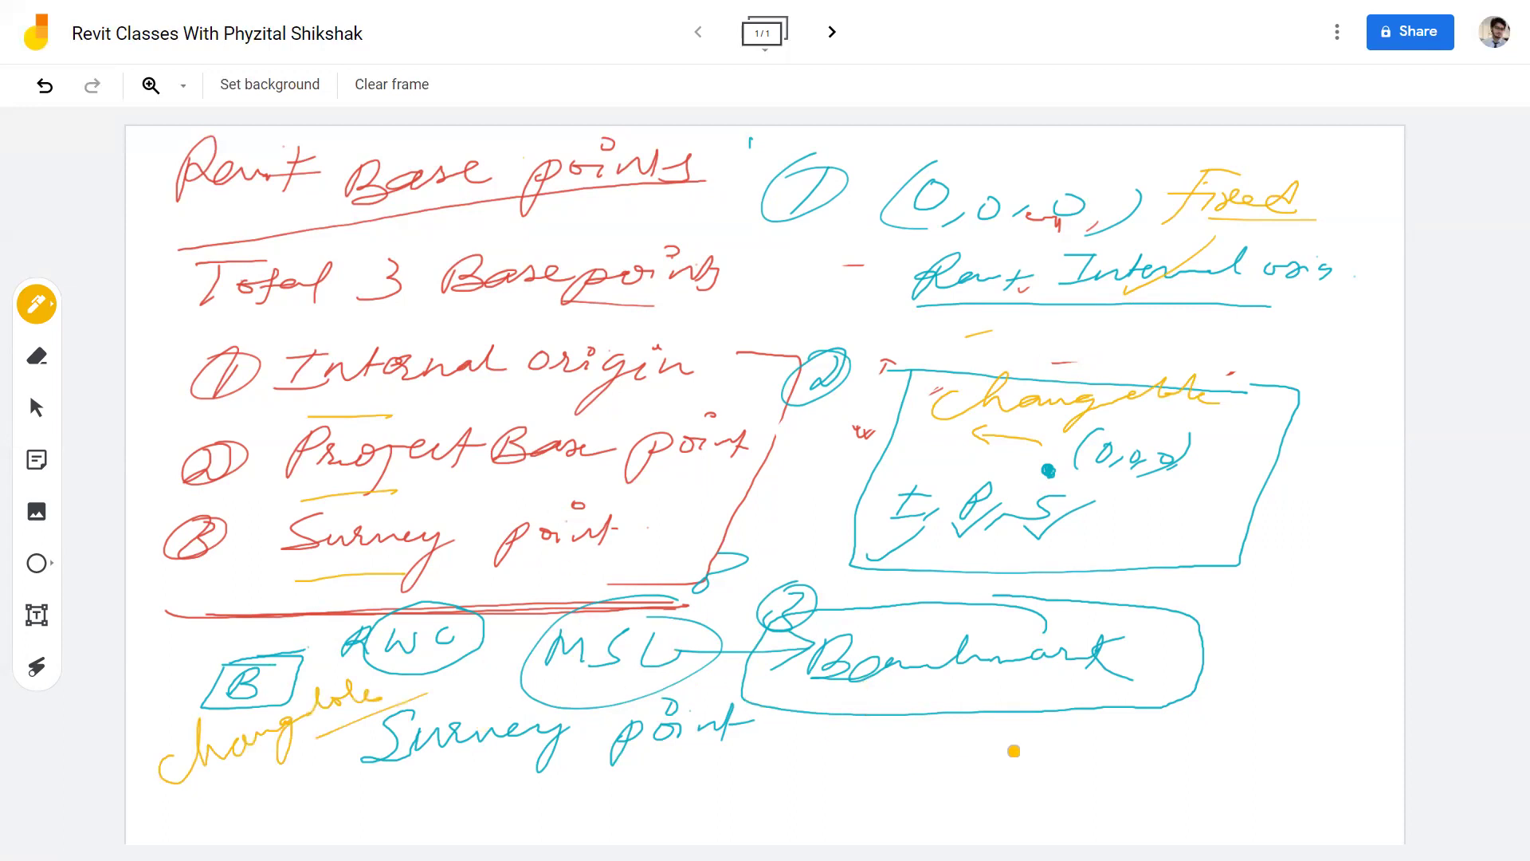
{"action": "left_click_drag", "start_coordinate": [1036, 724], "coordinate": [1022, 745]}
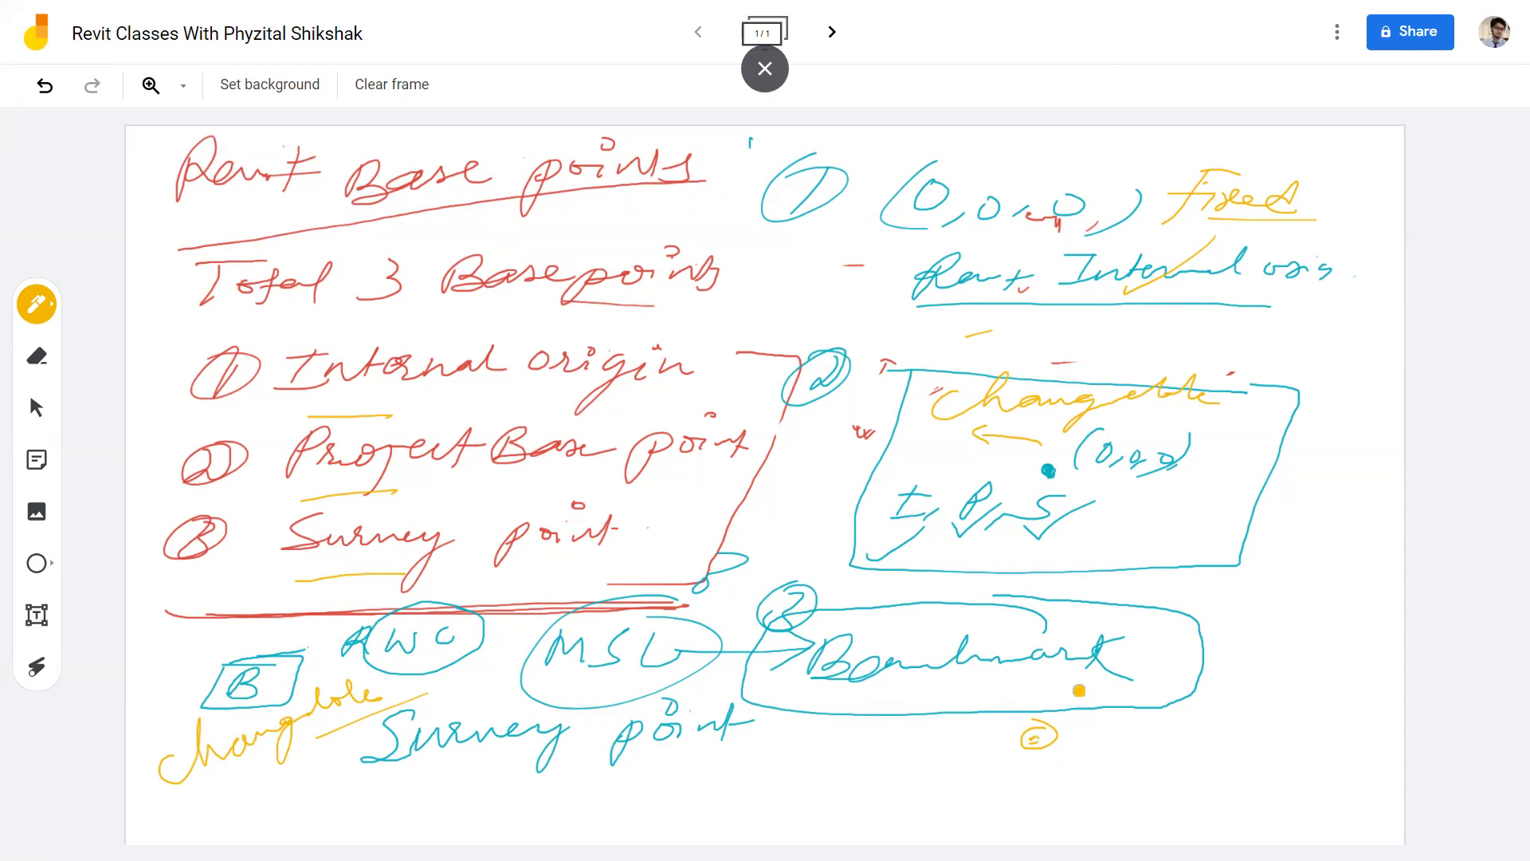
{"action": "left_click_drag", "start_coordinate": [1038, 735], "coordinate": [1124, 699]}
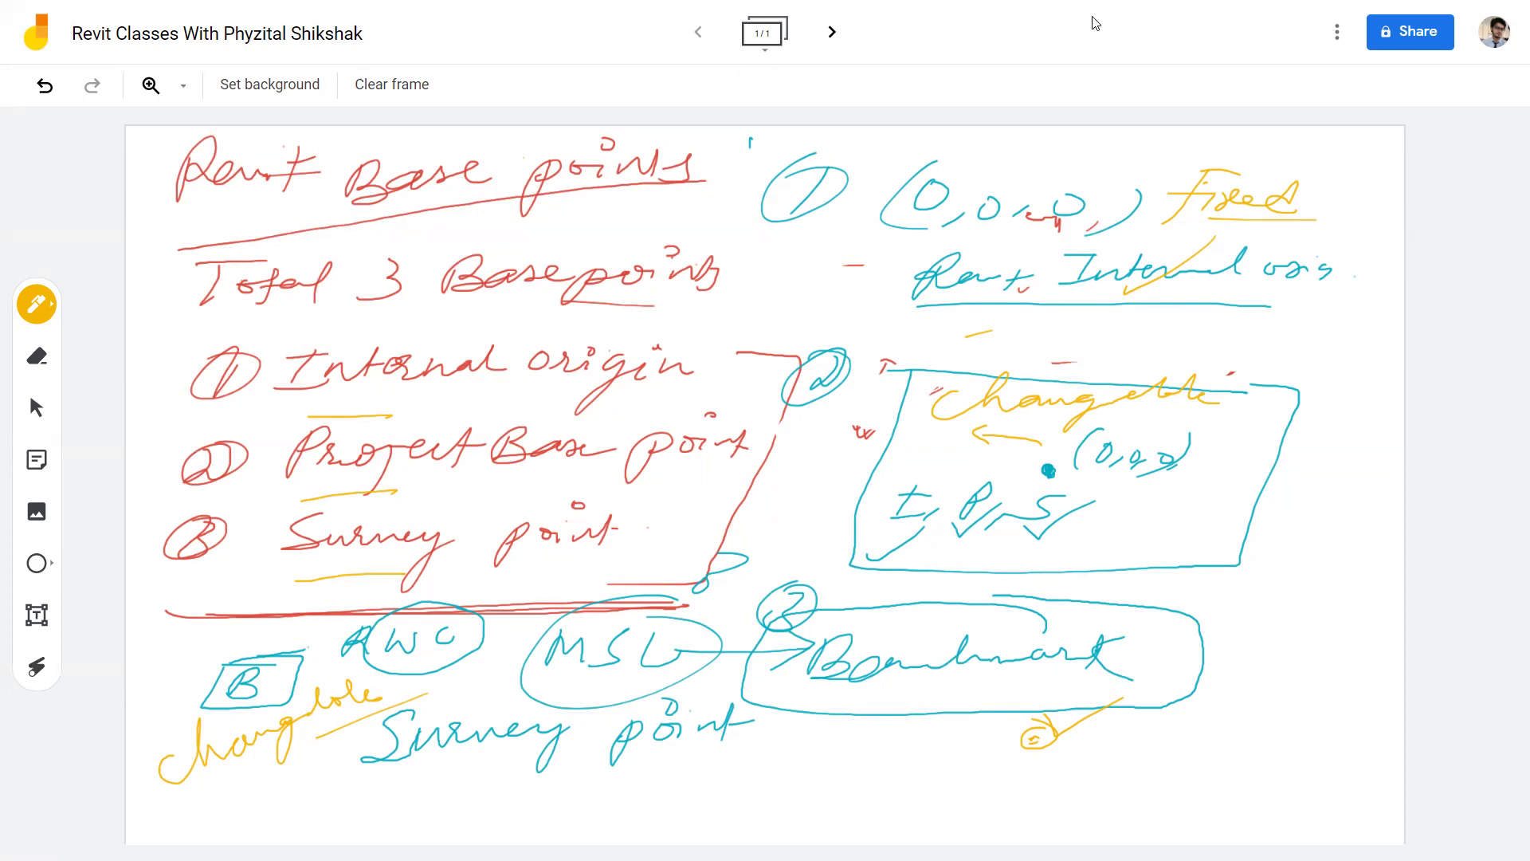
{"action": "key", "text": "F11"}
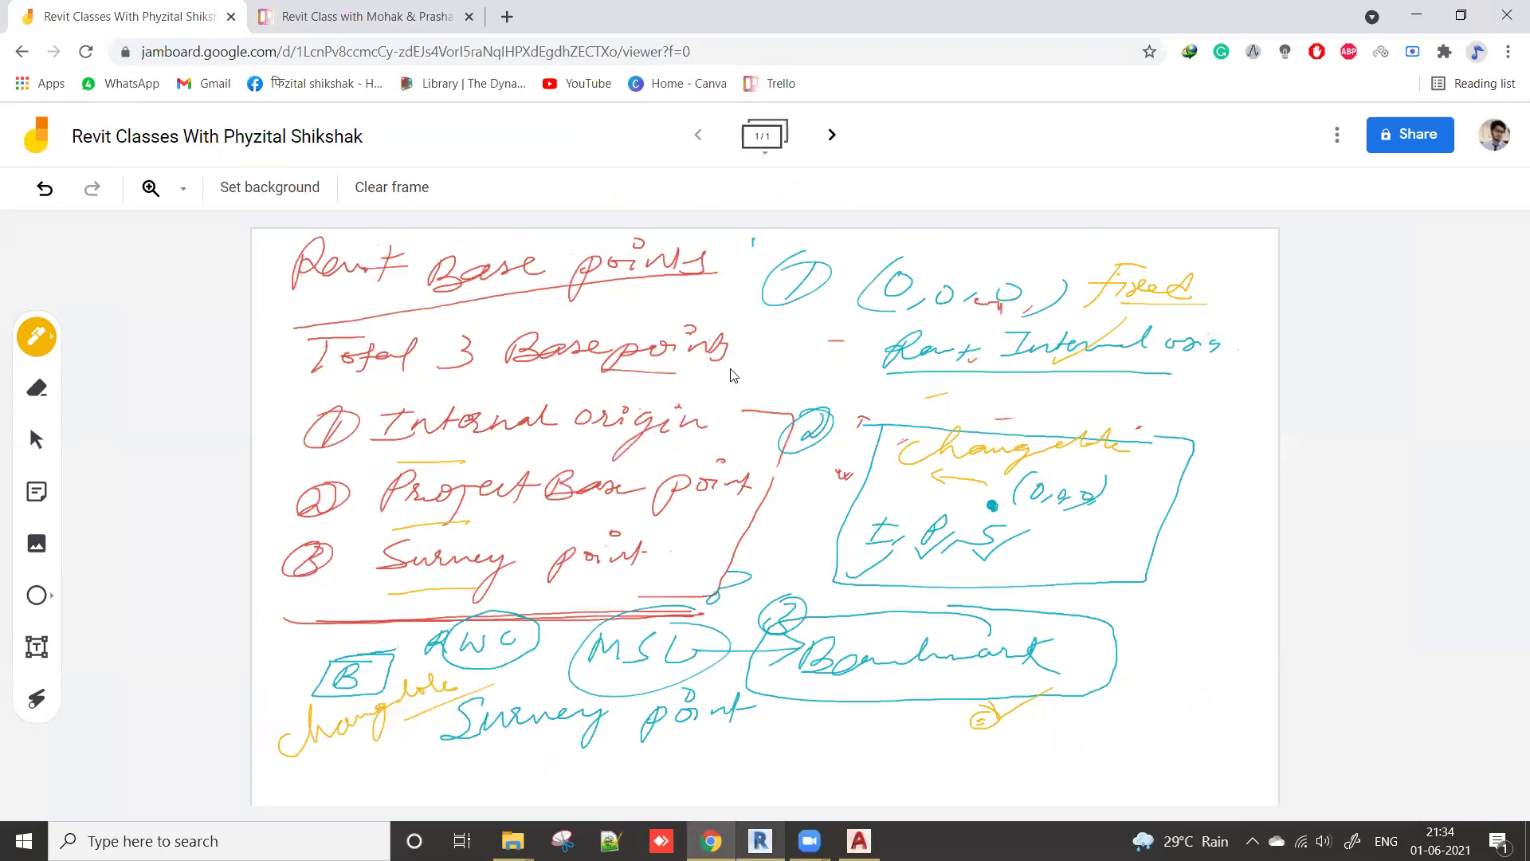
Step: Switch back to Revit, pan the Level 1 plan and widen the drawing area
{"action": "key", "text": "alt+Tab"}
{"action": "middle_click_drag", "start_coordinate": [558, 402], "coordinate": [561, 404]}
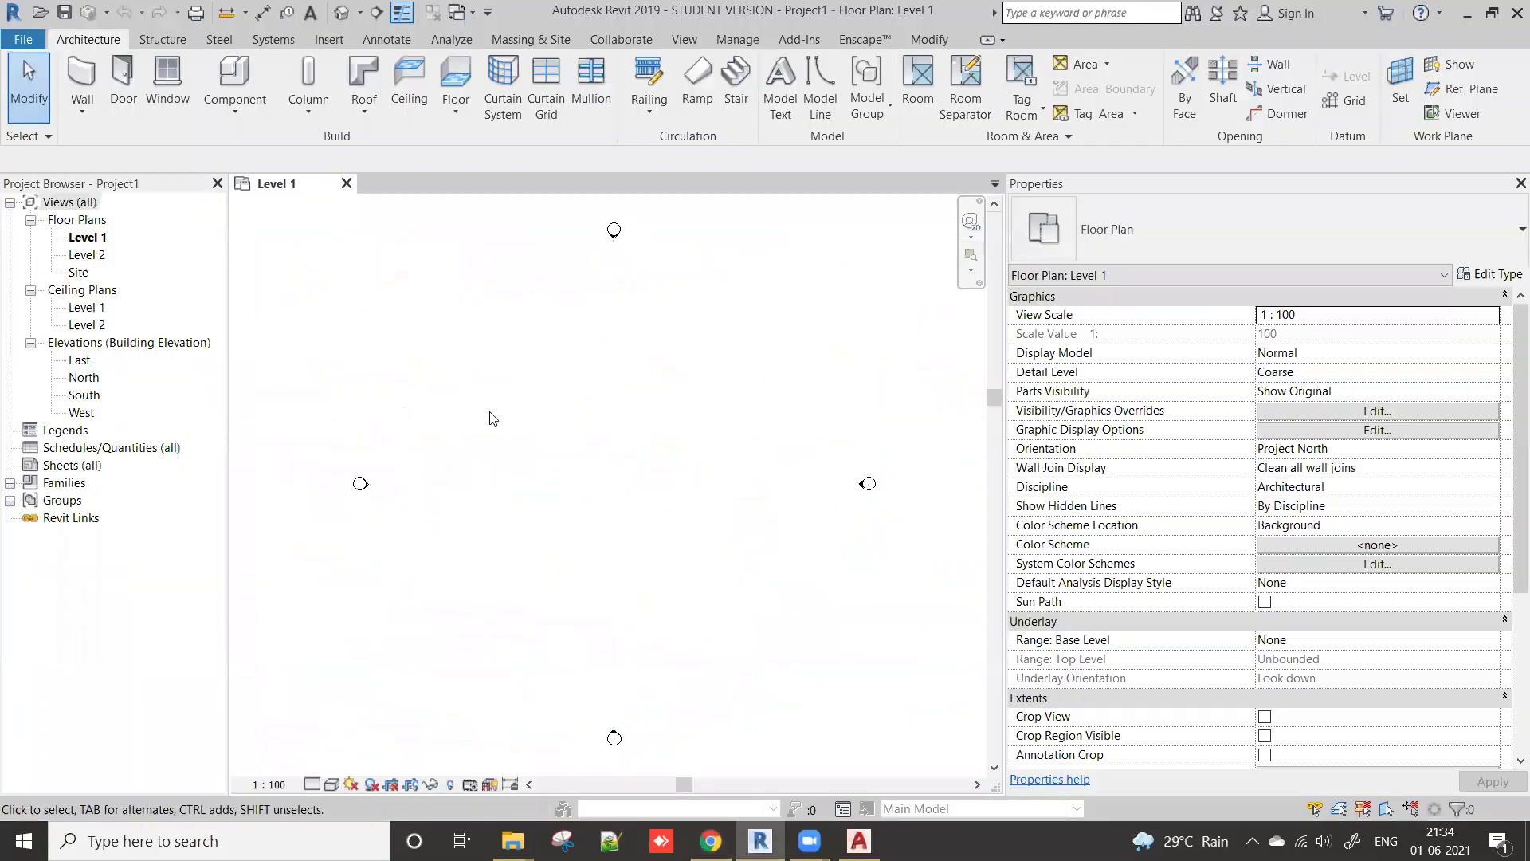
{"action": "left_click", "coordinate": [1521, 184]}
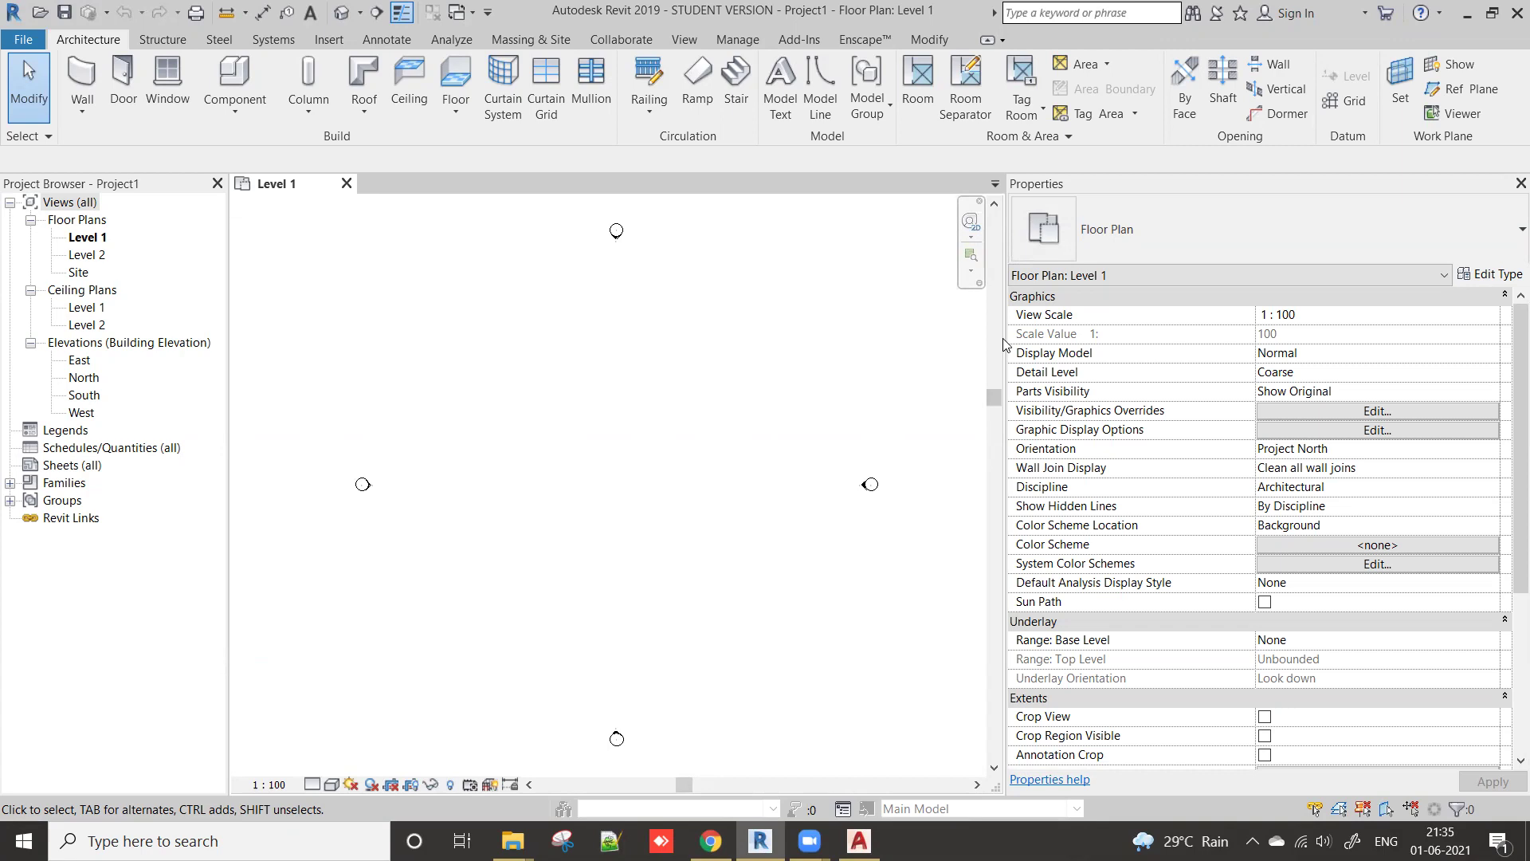
{"action": "left_click_drag", "start_coordinate": [1005, 341], "coordinate": [1386, 357]}
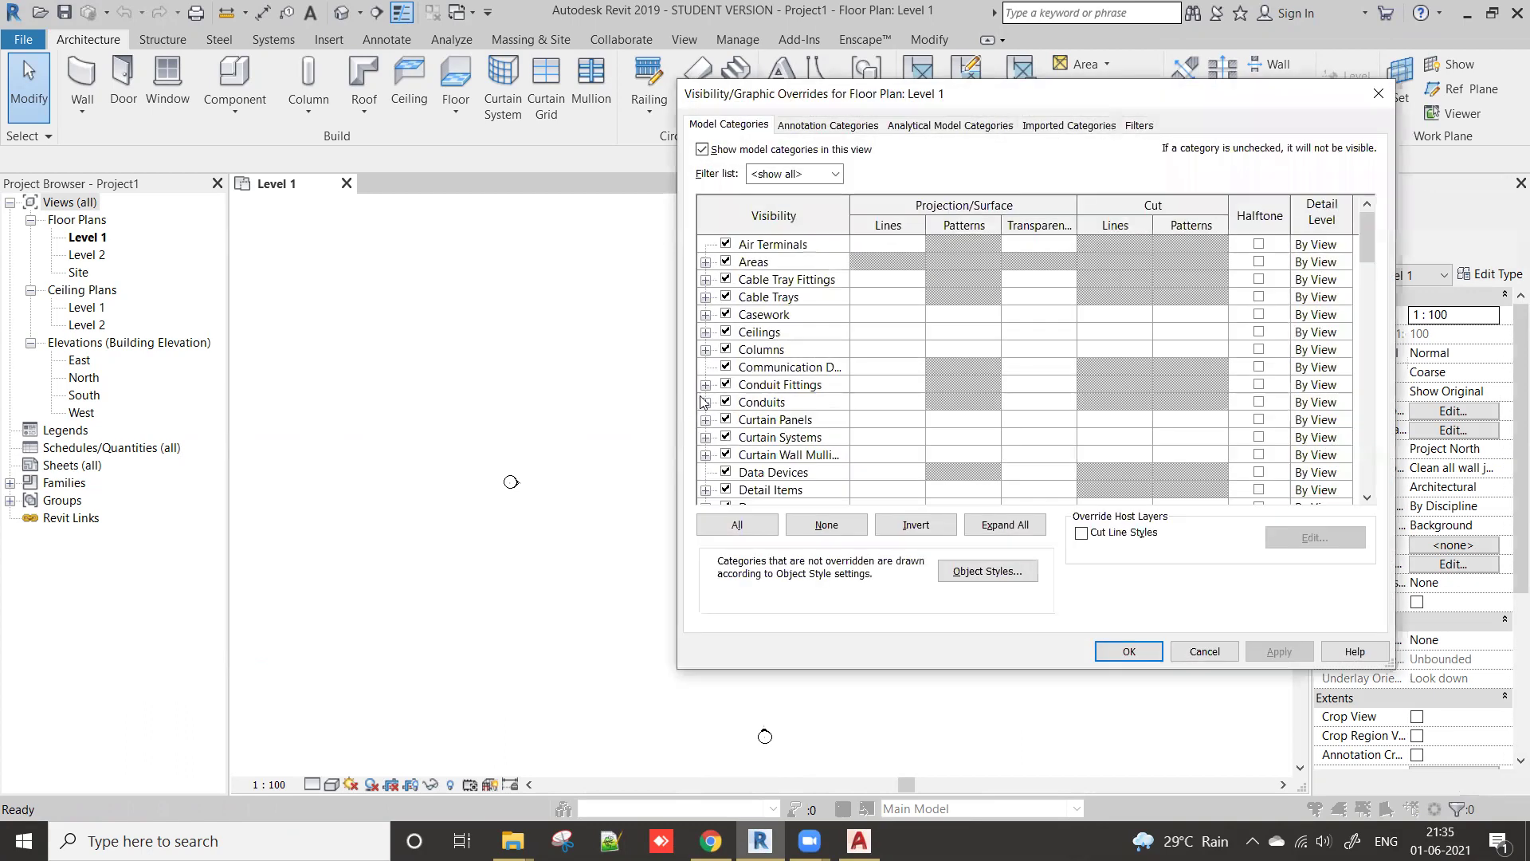
Step: Jump to the S categories in Visibility/Graphic Overrides and expand Site
{"action": "left_click", "coordinate": [756, 356]}
{"action": "key", "text": "s"}
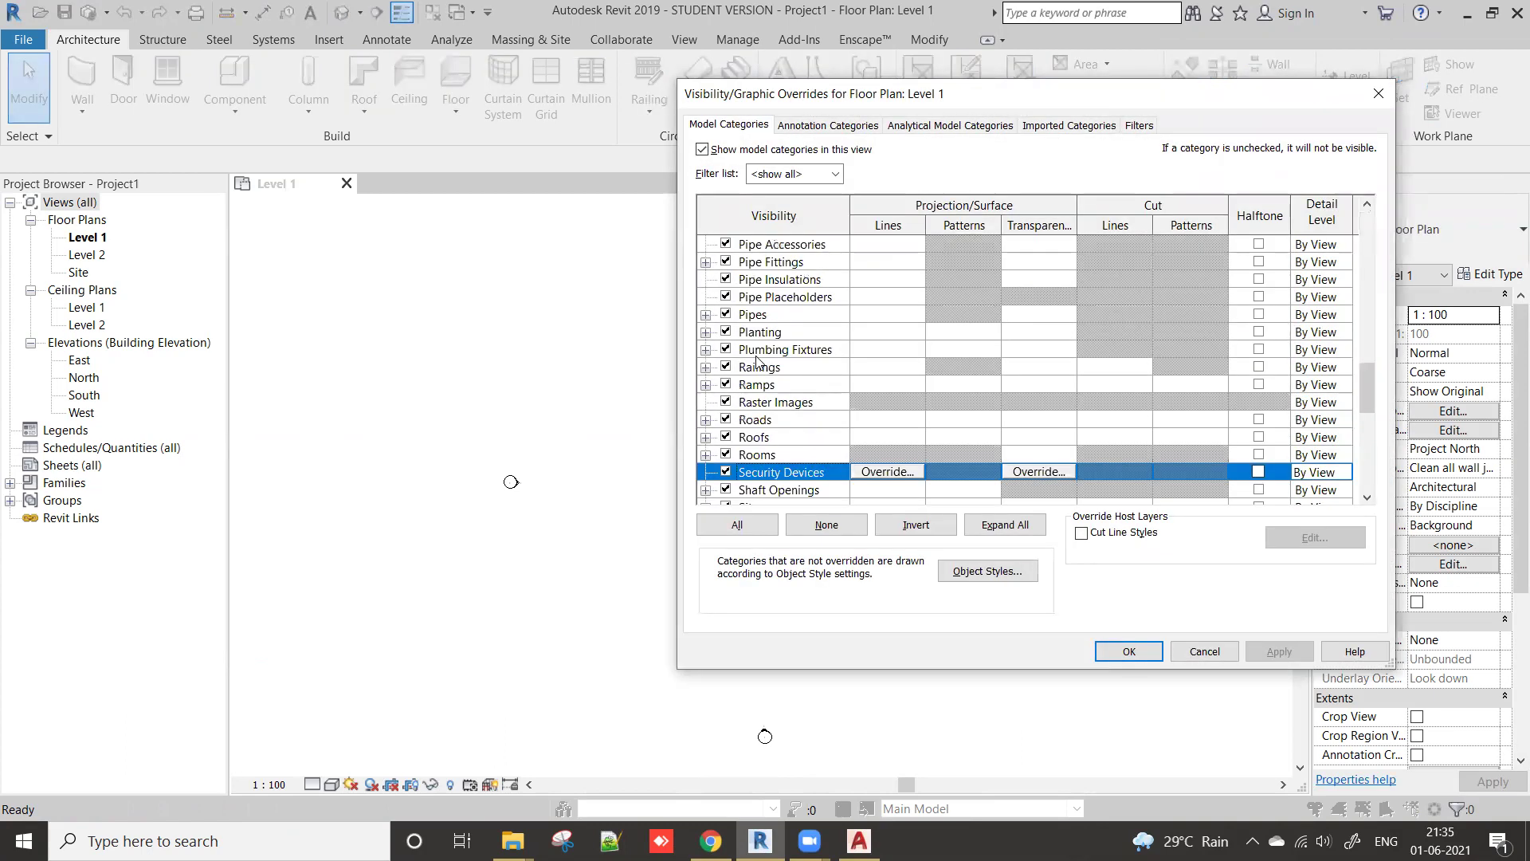
{"action": "scroll", "coordinate": [747, 374], "scroll_direction": "down", "scroll_amount": 2}
{"action": "scroll", "coordinate": [747, 375], "scroll_direction": "down", "scroll_amount": 1}
{"action": "scroll", "coordinate": [737, 374], "scroll_direction": "down", "scroll_amount": 1}
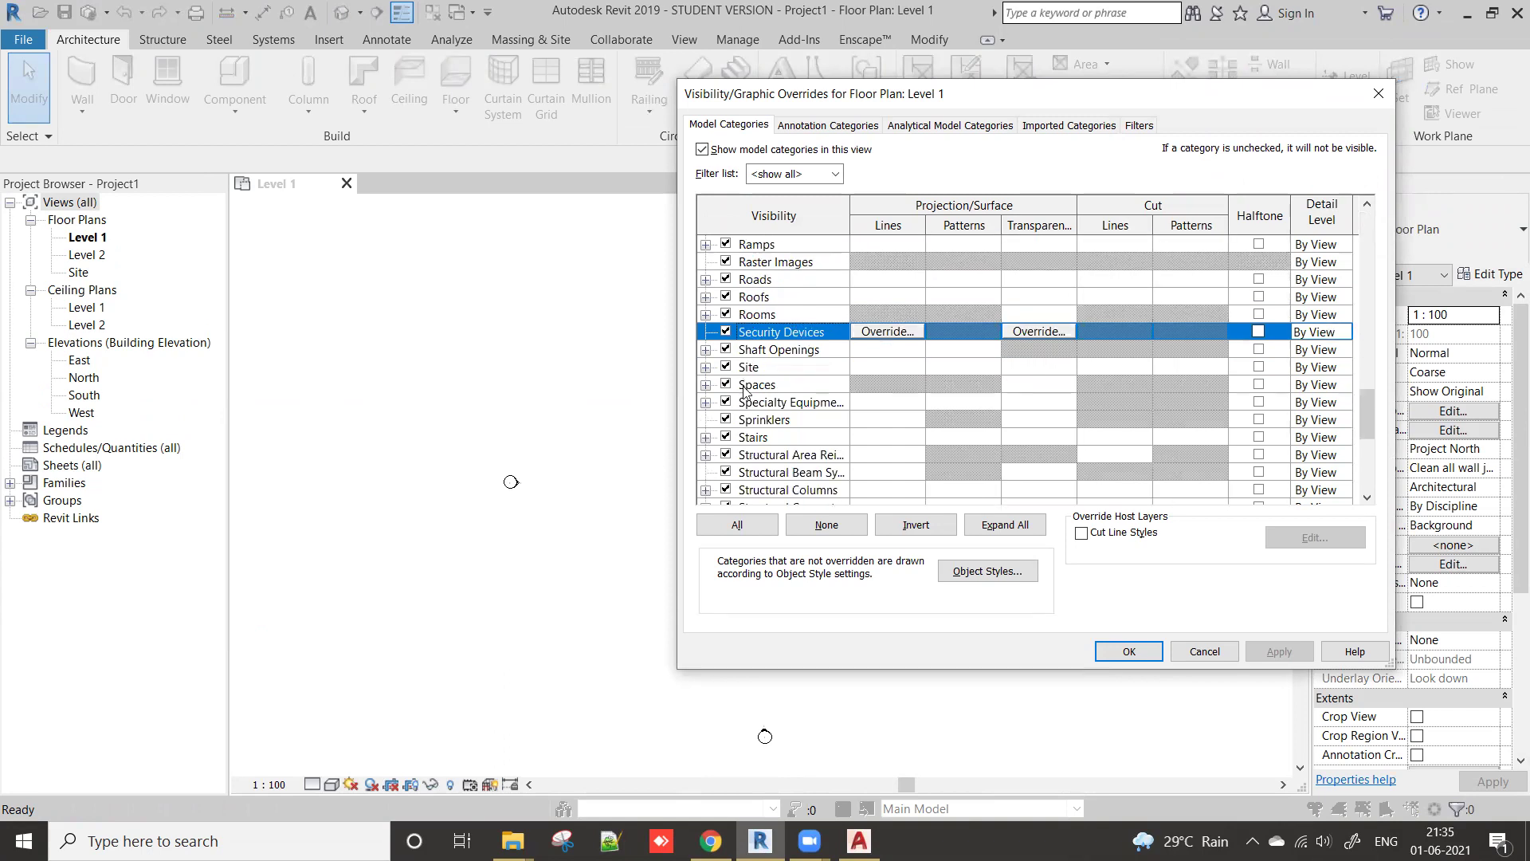
{"action": "left_click", "coordinate": [753, 367]}
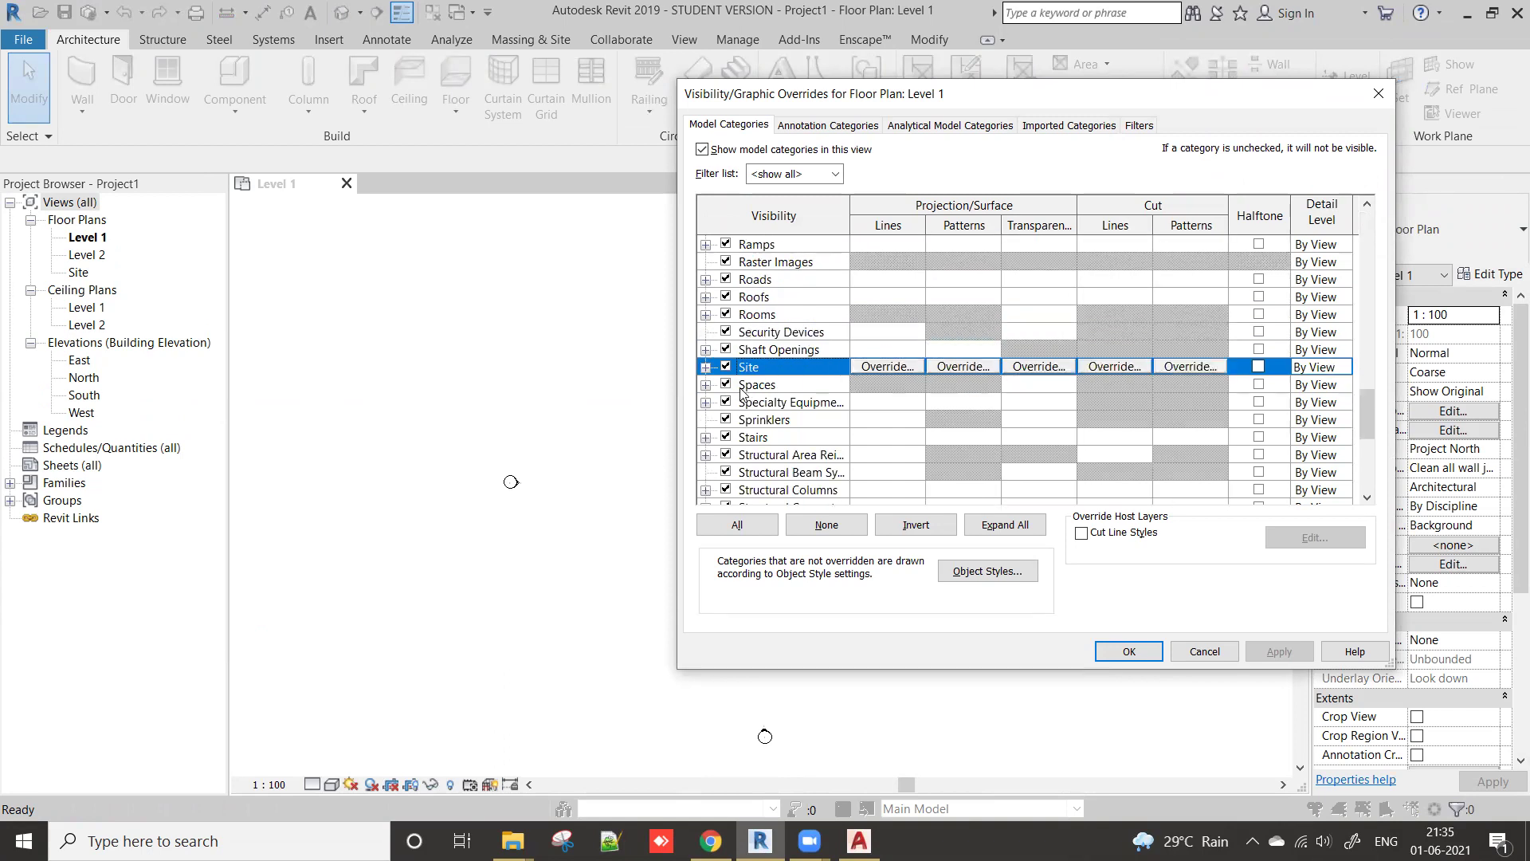
{"action": "left_click", "coordinate": [706, 368]}
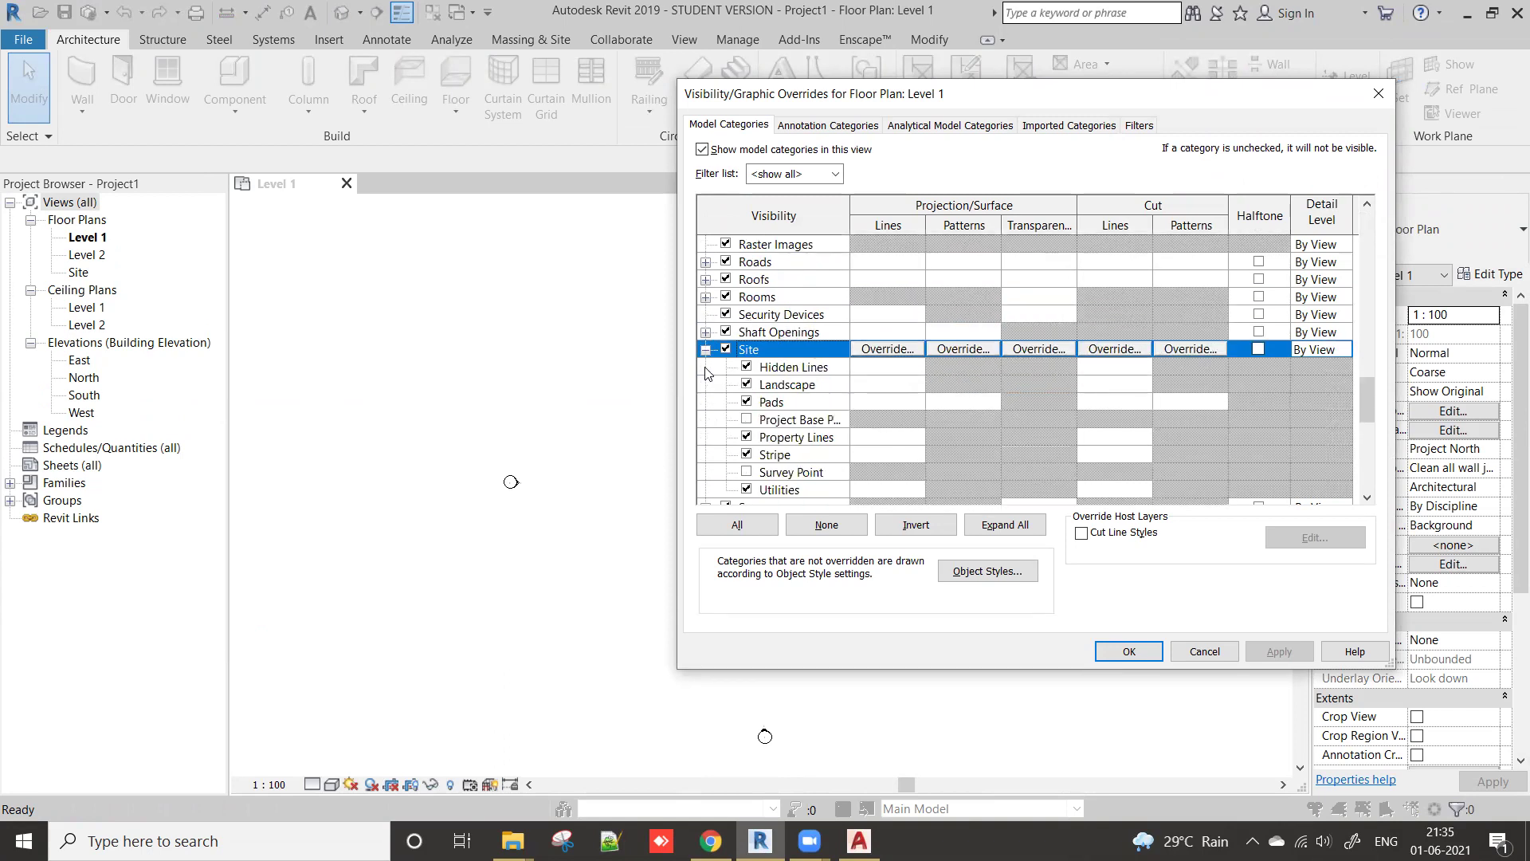
Step: Inspect the Site subcategories Pads, Project Base Point and Property Lines, then close without changes
{"action": "scroll", "coordinate": [778, 381], "scroll_direction": "down", "scroll_amount": 1}
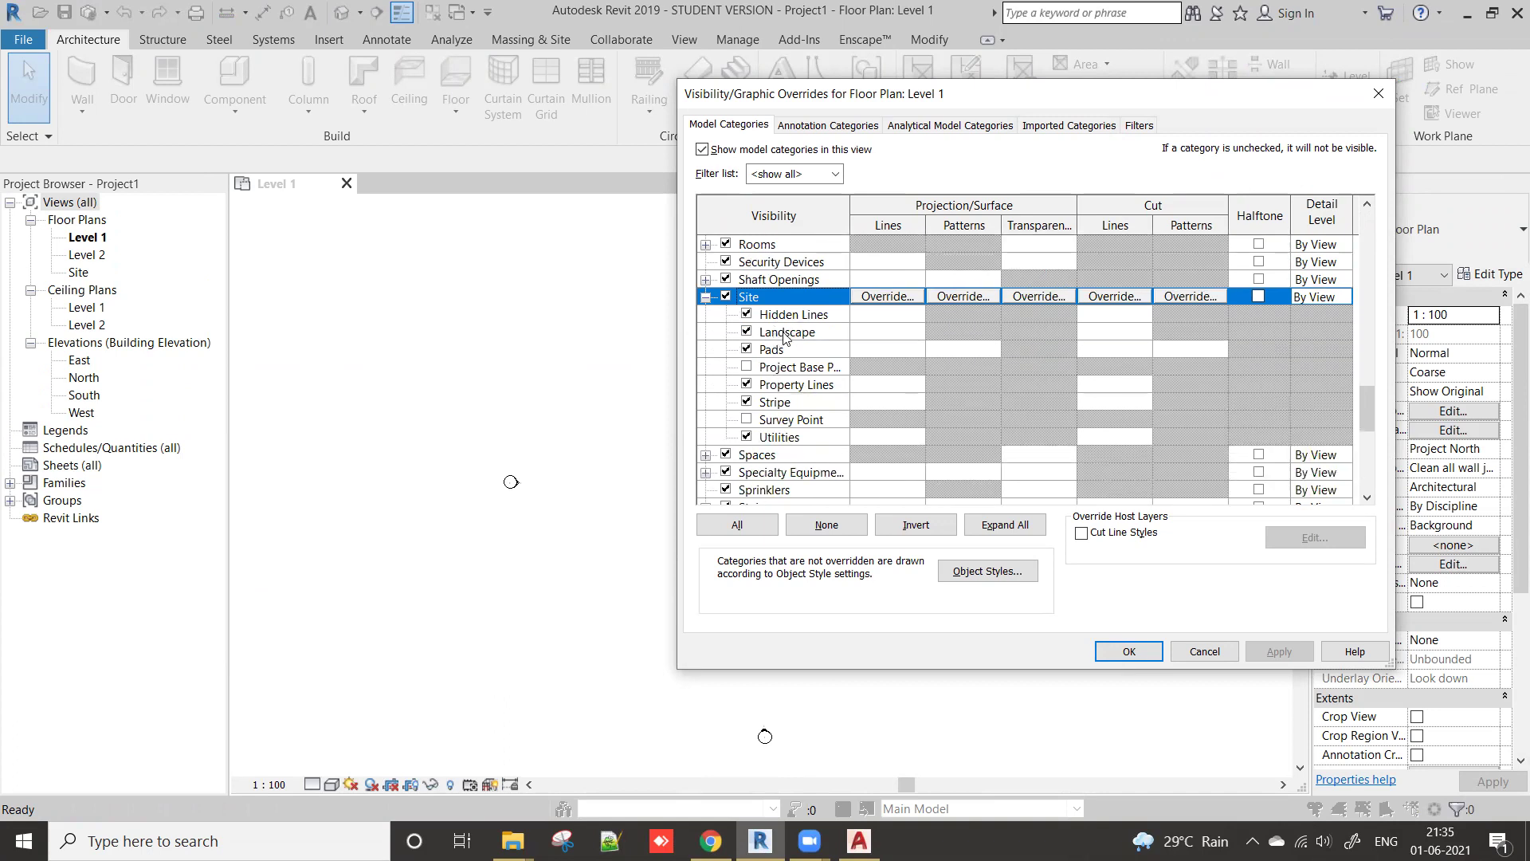
{"action": "left_click", "coordinate": [847, 350]}
{"action": "left_click_drag", "start_coordinate": [848, 201], "coordinate": [908, 200]}
{"action": "left_click", "coordinate": [825, 367]}
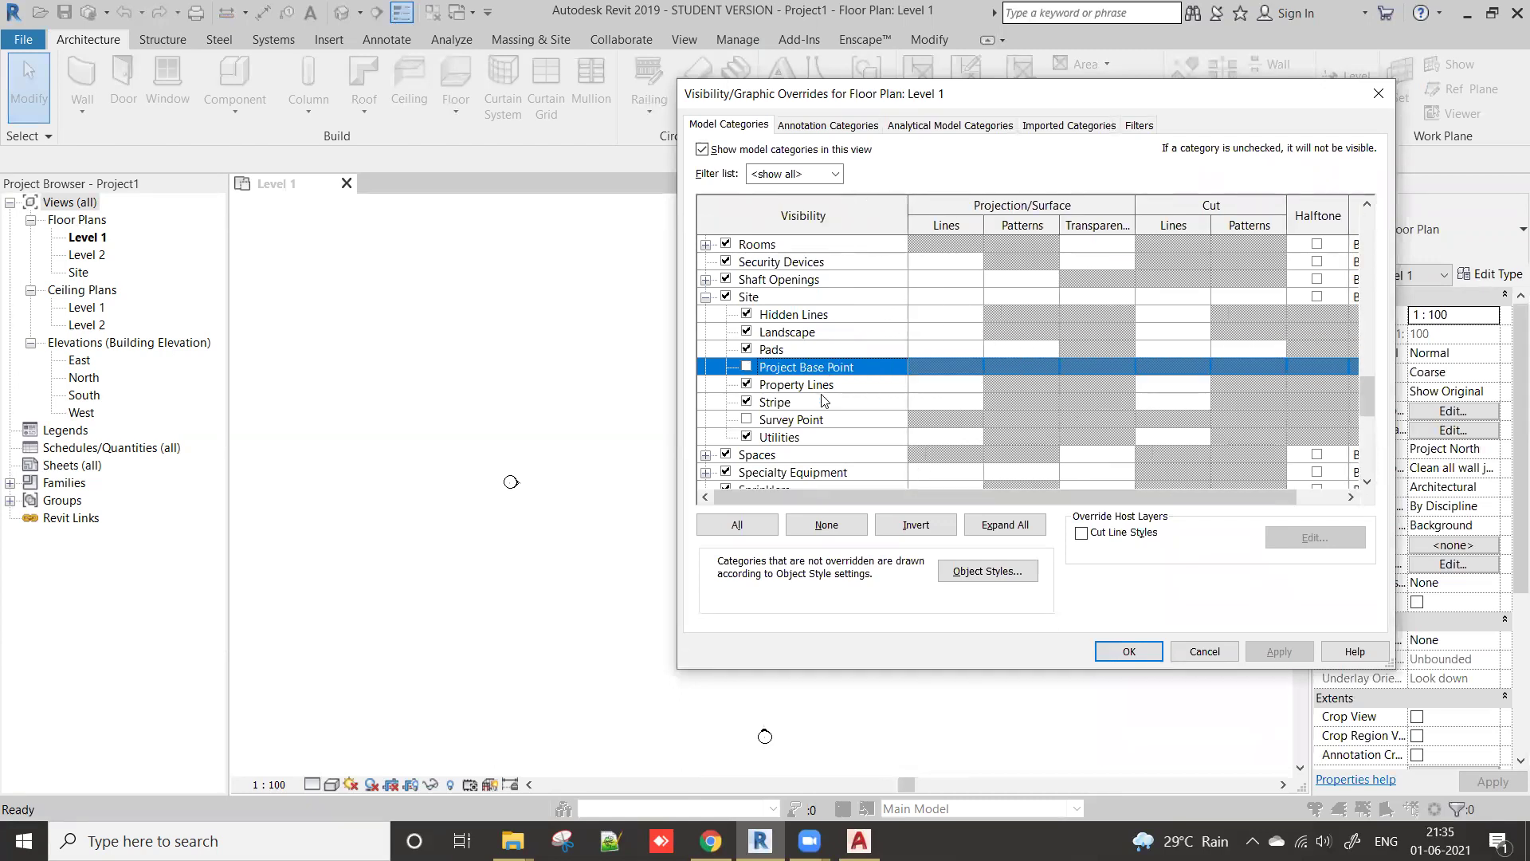
{"action": "left_click", "coordinate": [793, 386]}
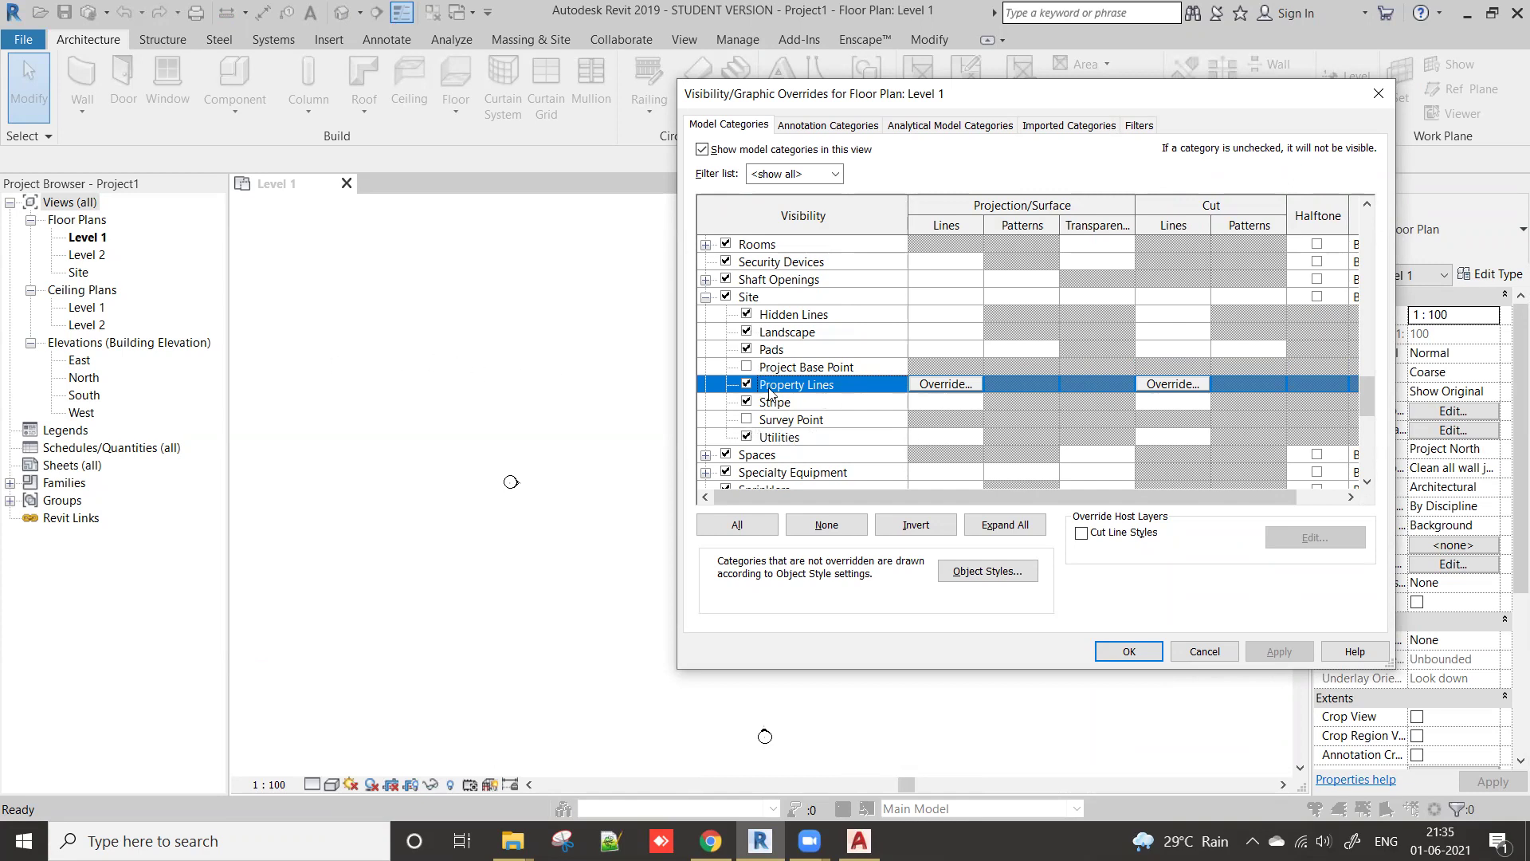
{"action": "key", "text": "Return"}
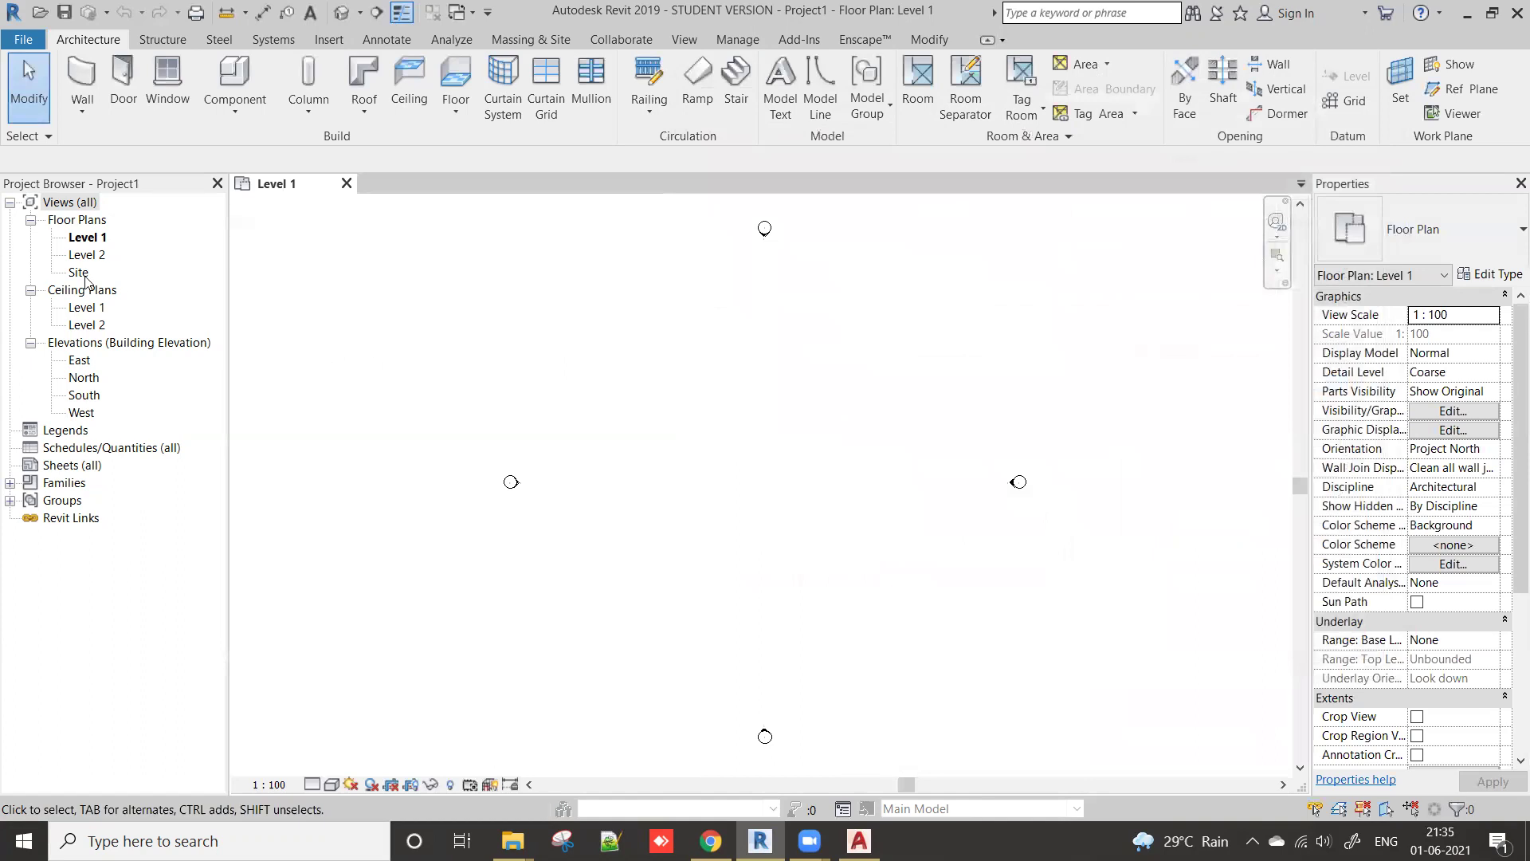
Step: Open the Site floor plan and window-select the overlapping points at its centre
{"action": "left_click", "coordinate": [79, 239]}
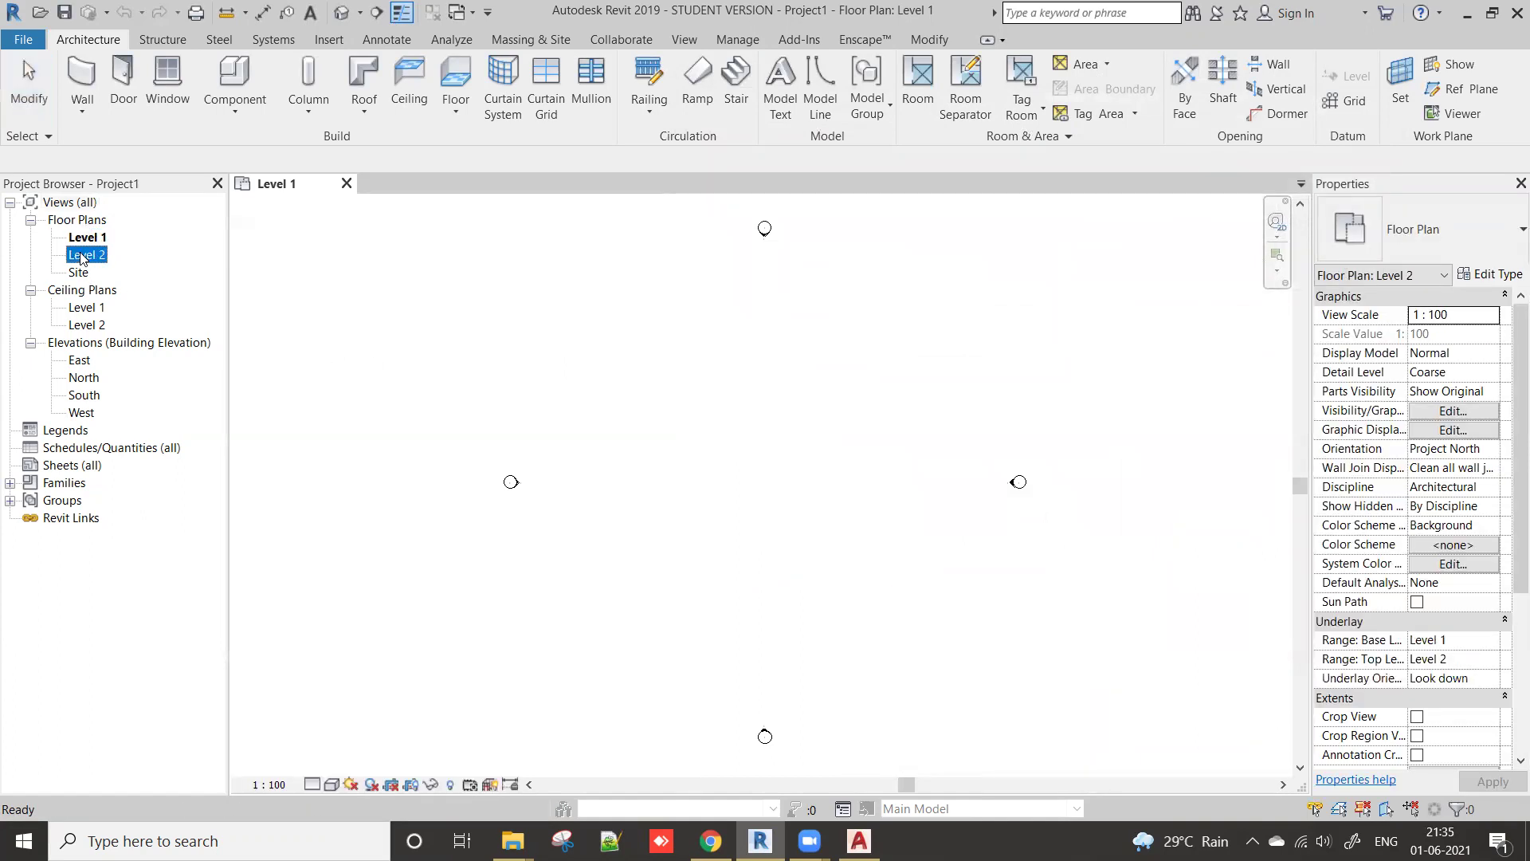
{"action": "left_click", "coordinate": [80, 273]}
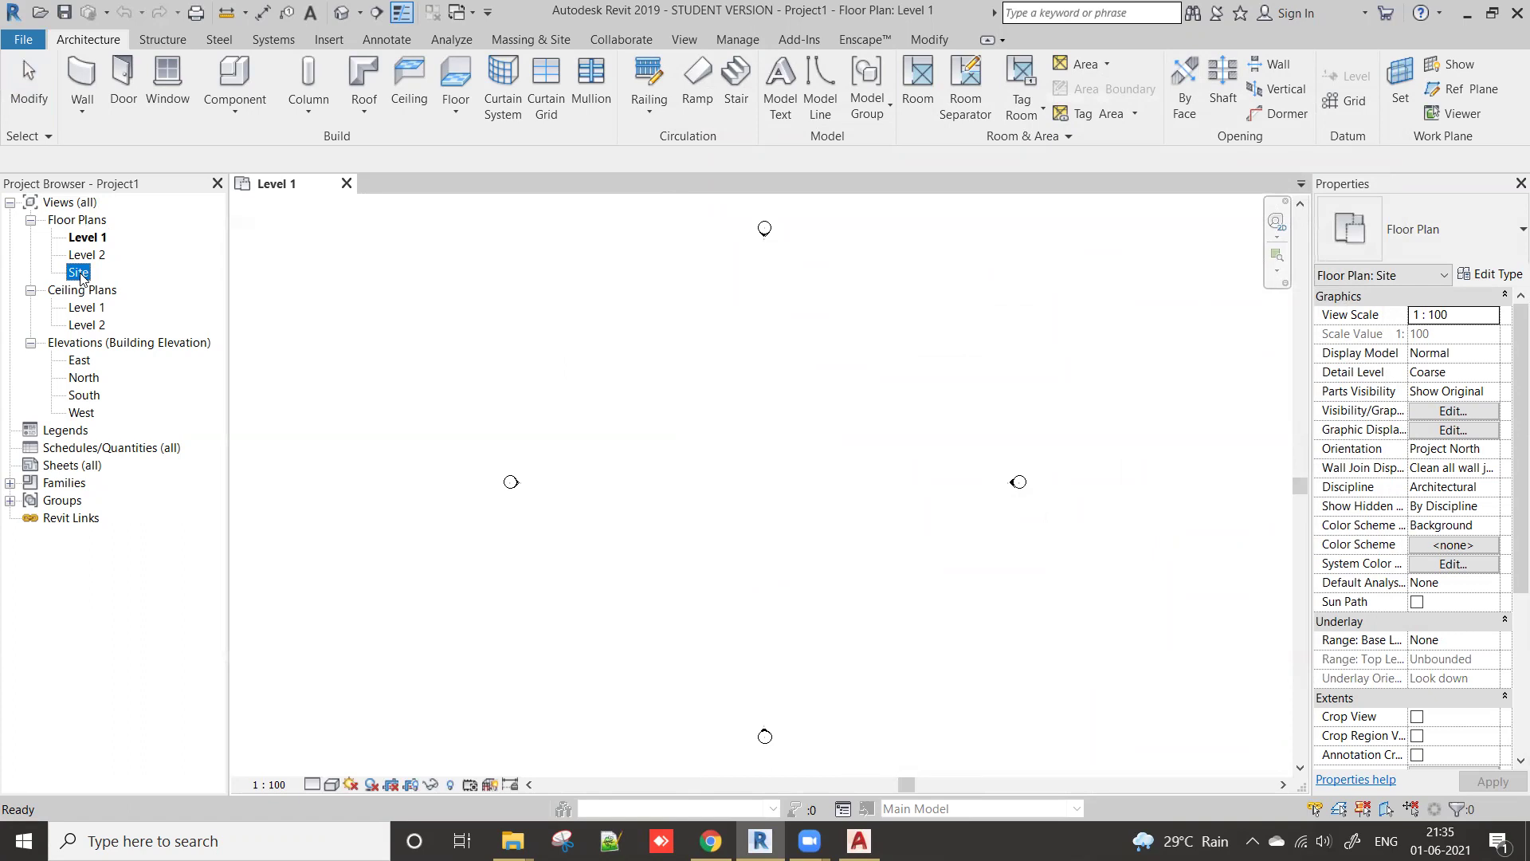
{"action": "double_click", "coordinate": [79, 272]}
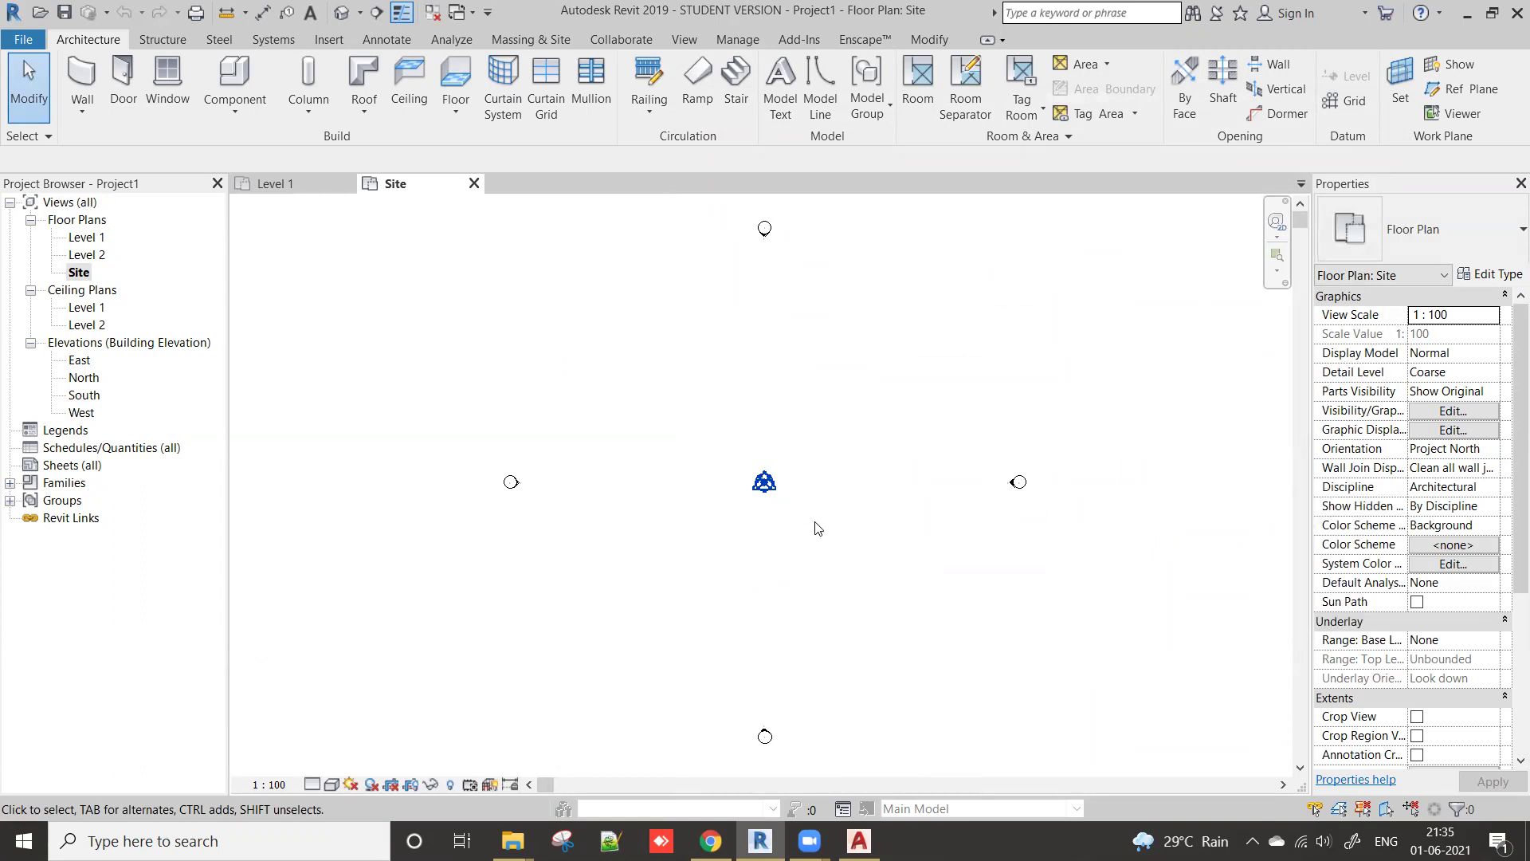
{"action": "left_click", "coordinate": [777, 502]}
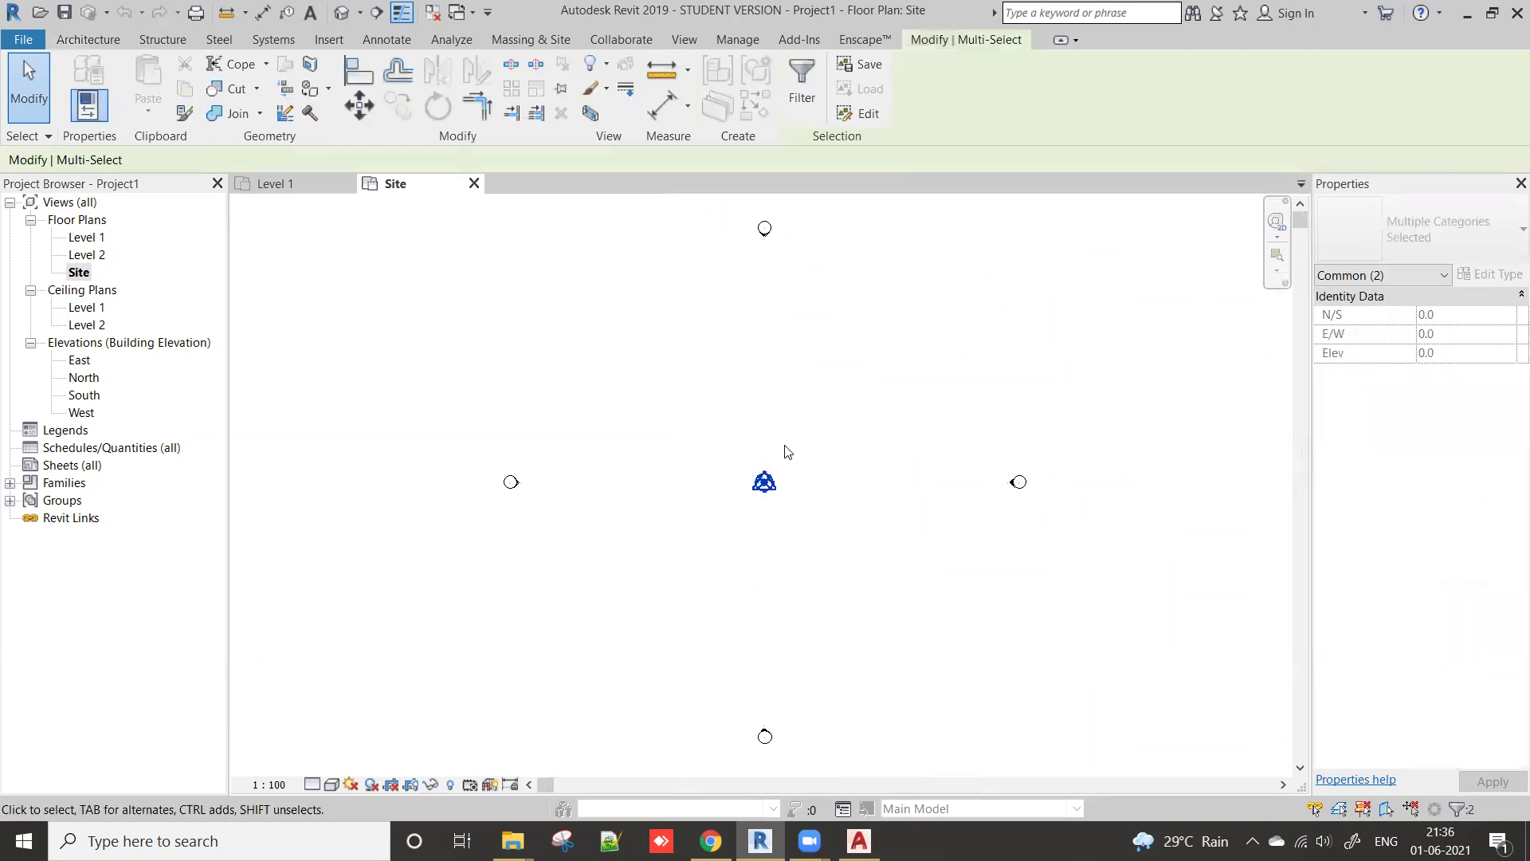
{"action": "left_click_drag", "start_coordinate": [703, 421], "coordinate": [805, 556]}
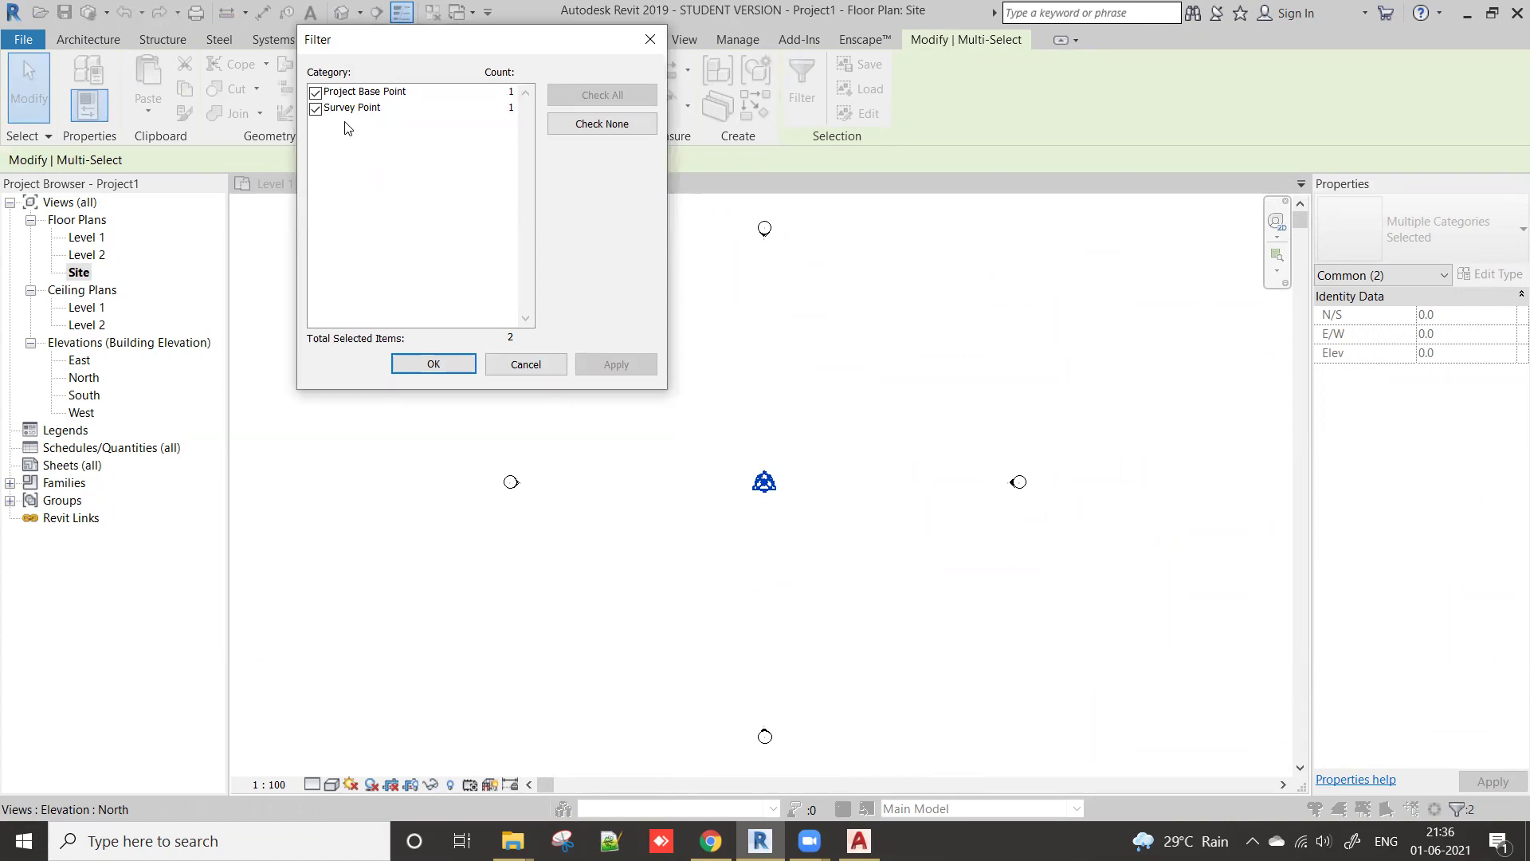
{"action": "left_click", "coordinate": [316, 92]}
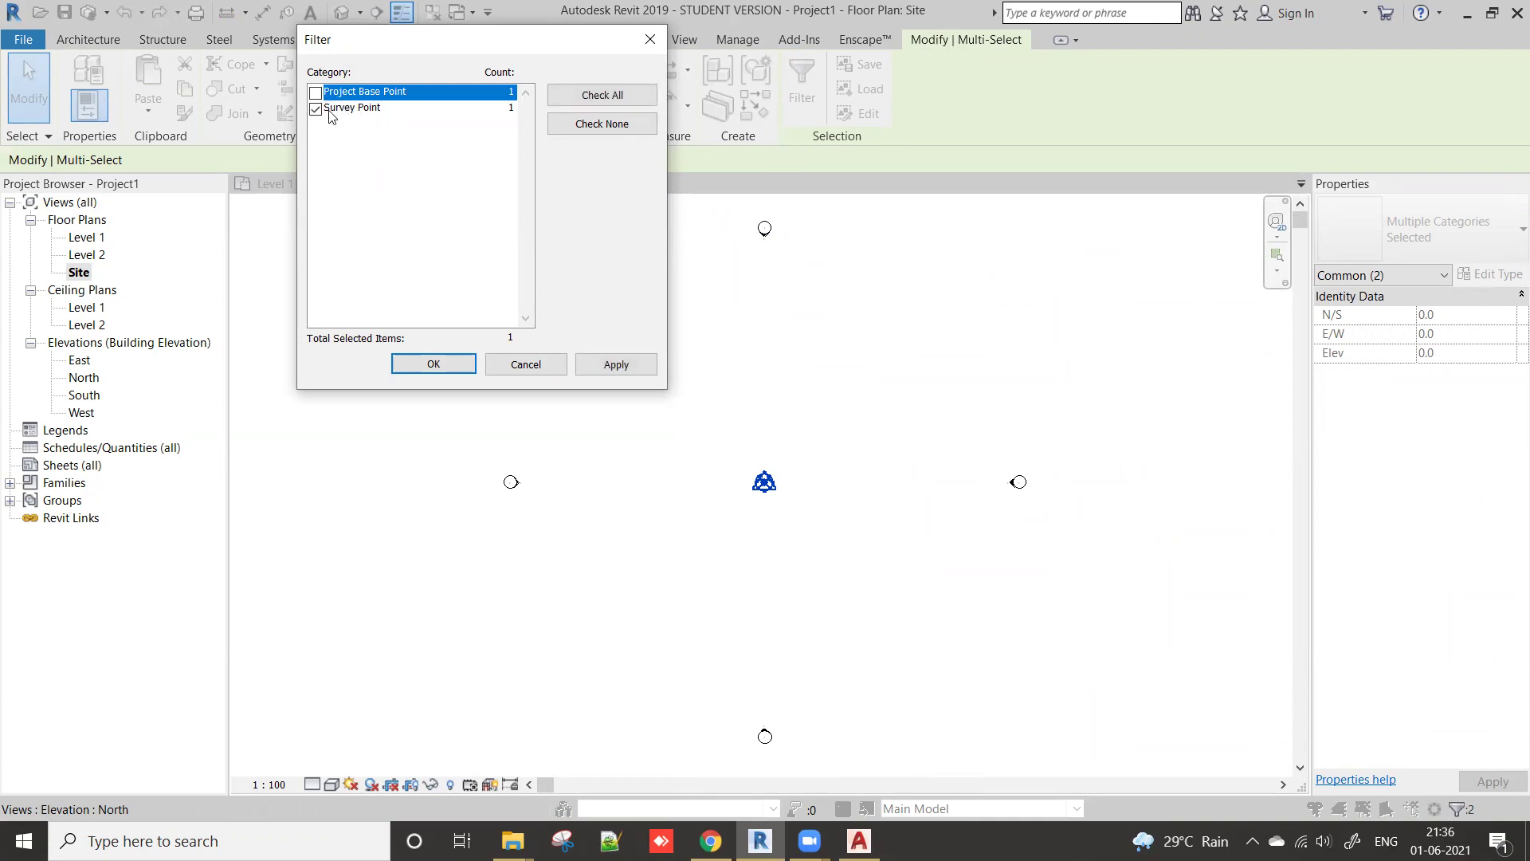
{"action": "left_click", "coordinate": [316, 109]}
{"action": "left_click", "coordinate": [316, 93]}
{"action": "left_click", "coordinate": [442, 368]}
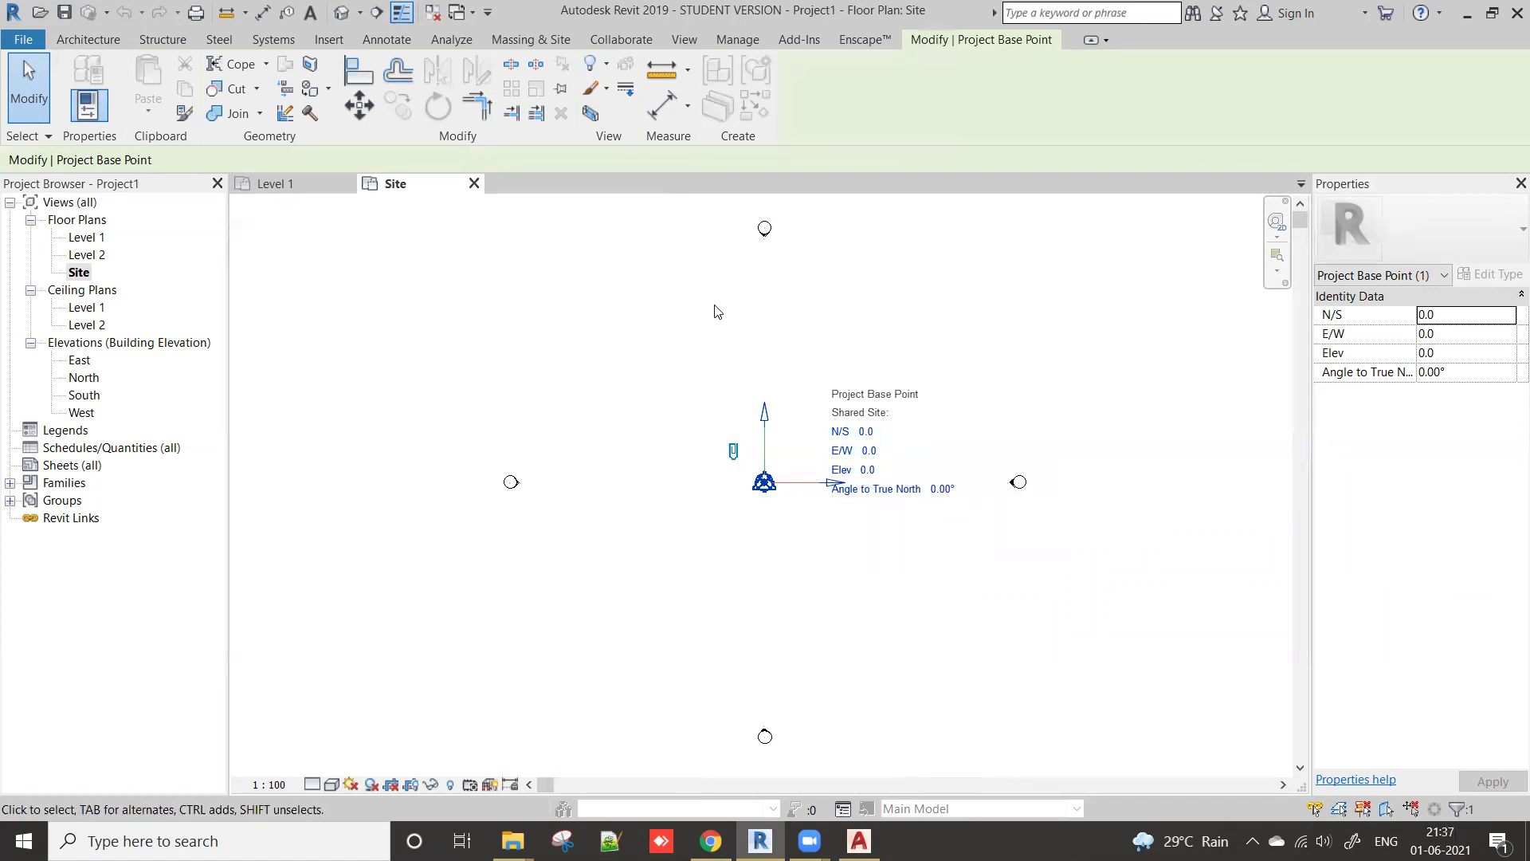
{"action": "left_click", "coordinate": [705, 374]}
{"action": "left_click_drag", "start_coordinate": [706, 410], "coordinate": [857, 584]}
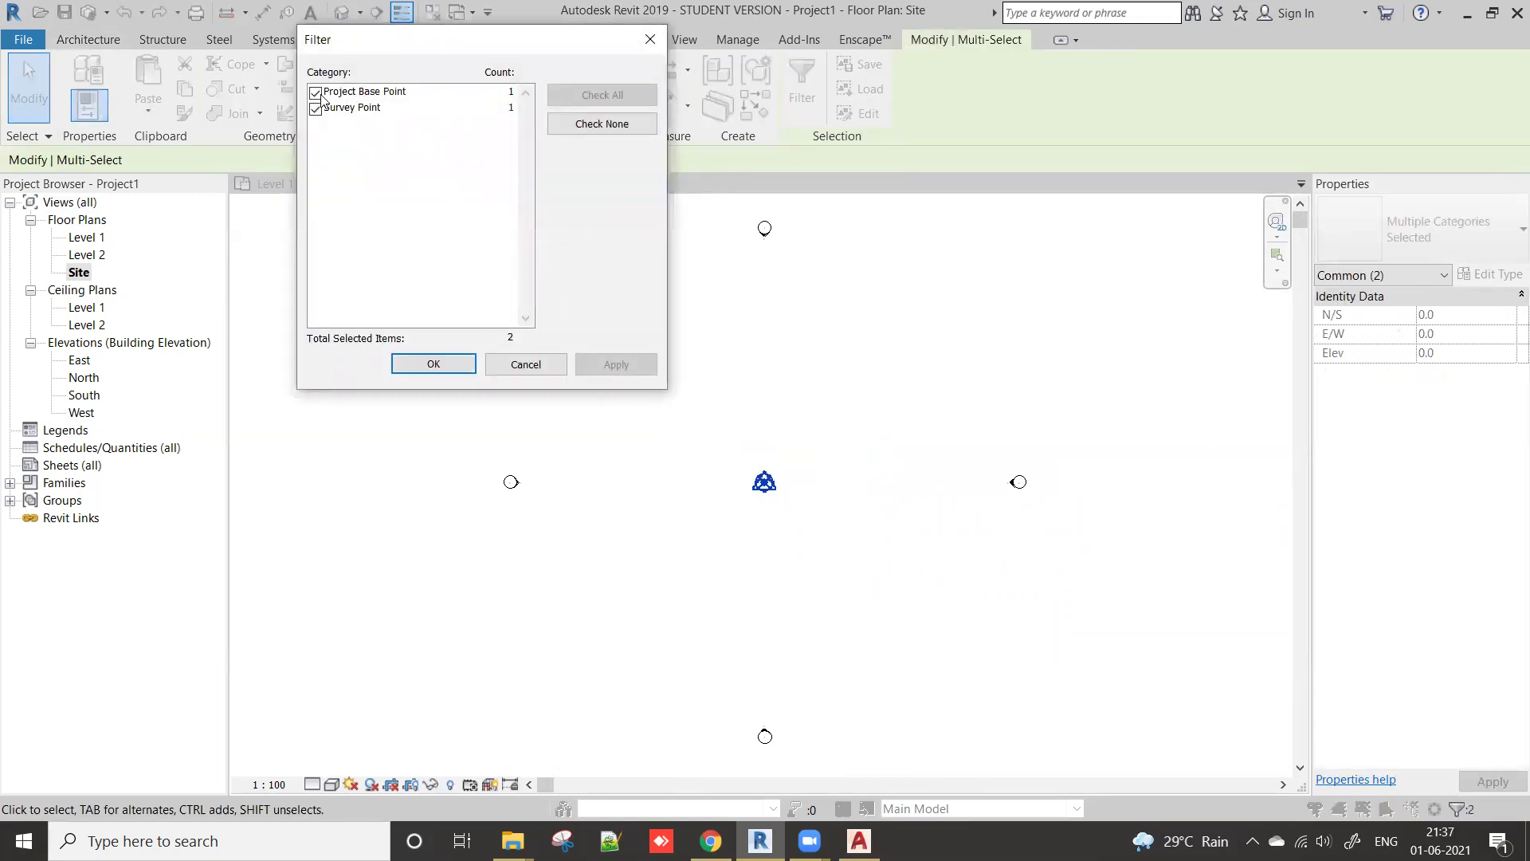
Step: Filter out Project Base Point to check the Survey Point's 0.0 coordinates, then deselect
{"action": "left_click", "coordinate": [316, 93]}
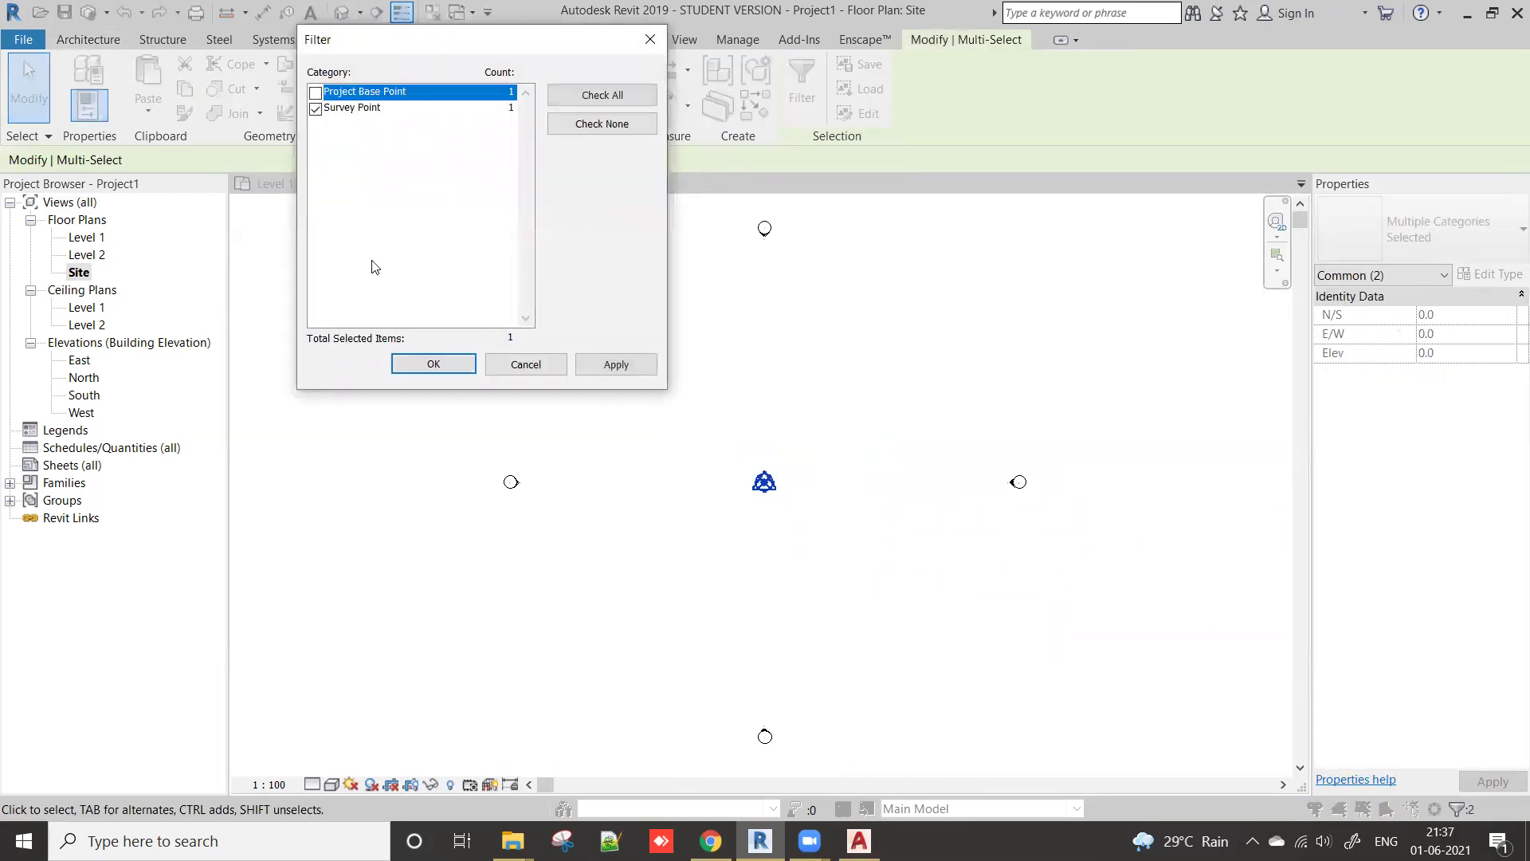
{"action": "left_click", "coordinate": [433, 364]}
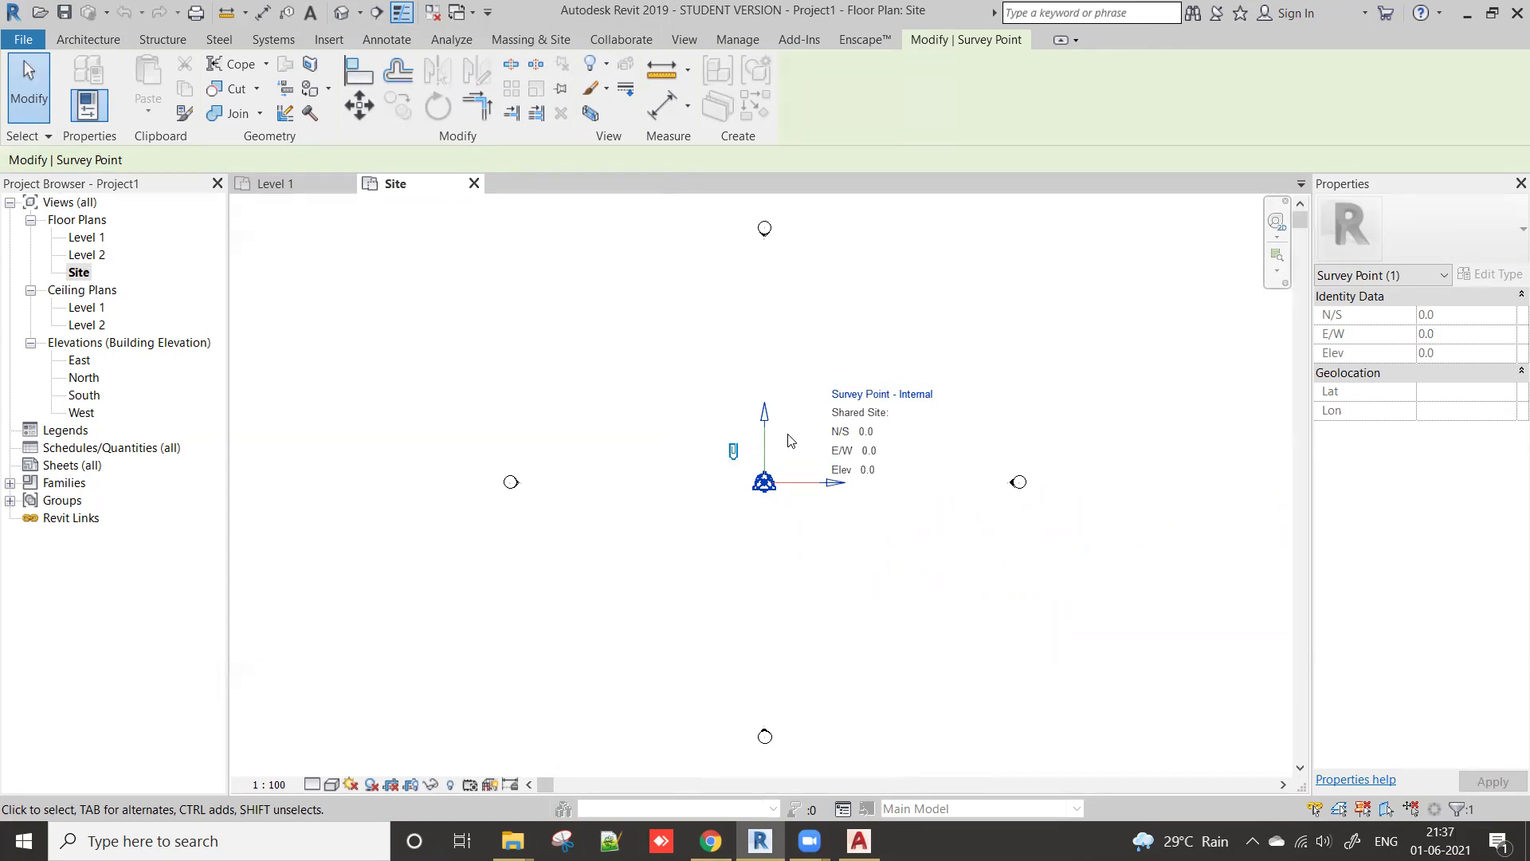
{"action": "left_click", "coordinate": [681, 496]}
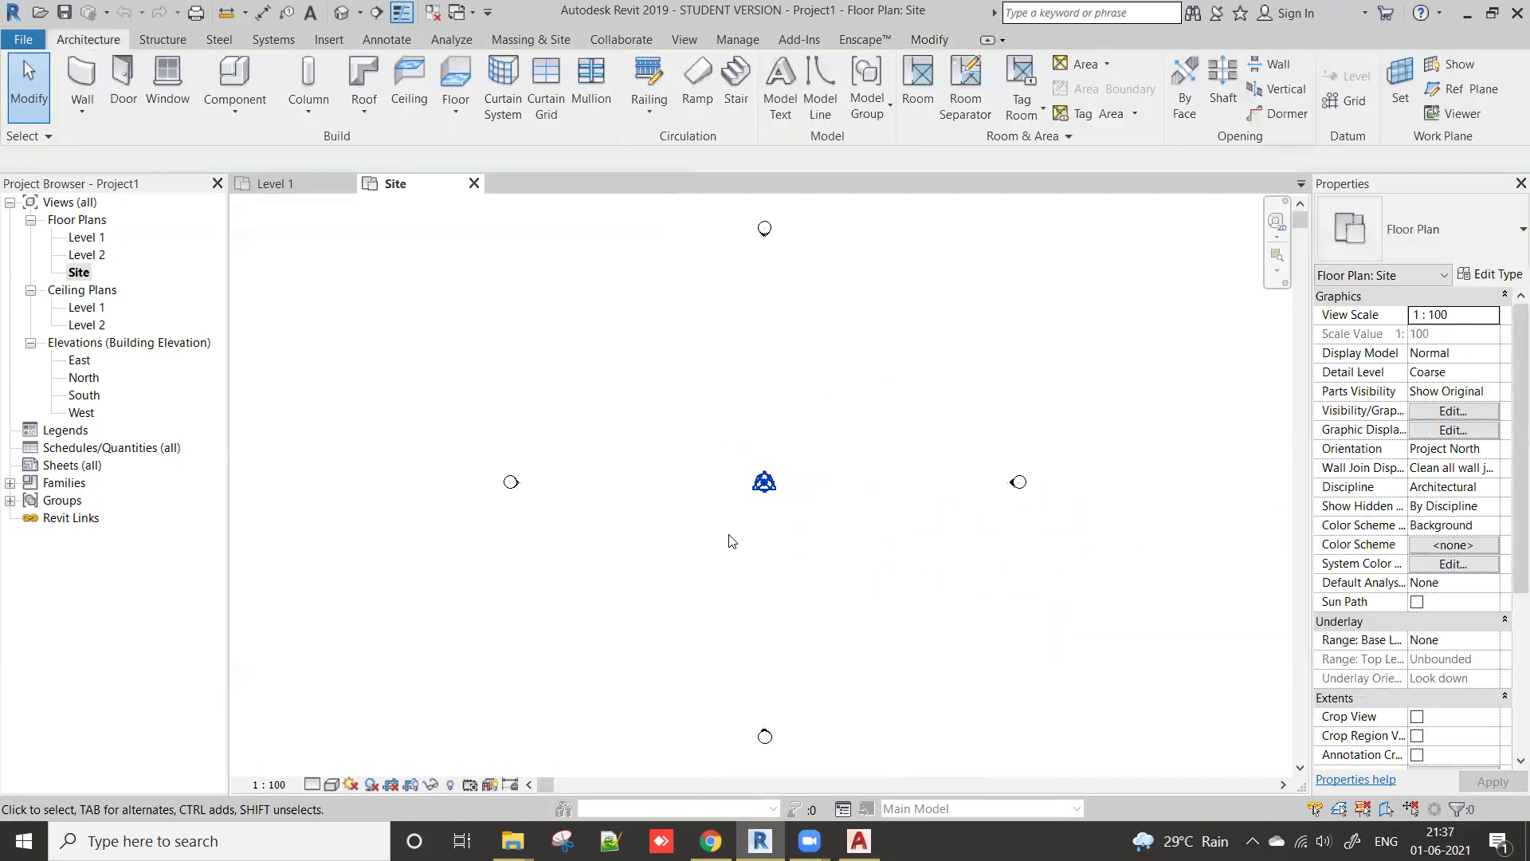
Step: Select the Project Base Point and toggle its clip icon so it becomes clipped
{"action": "left_click", "coordinate": [768, 489]}
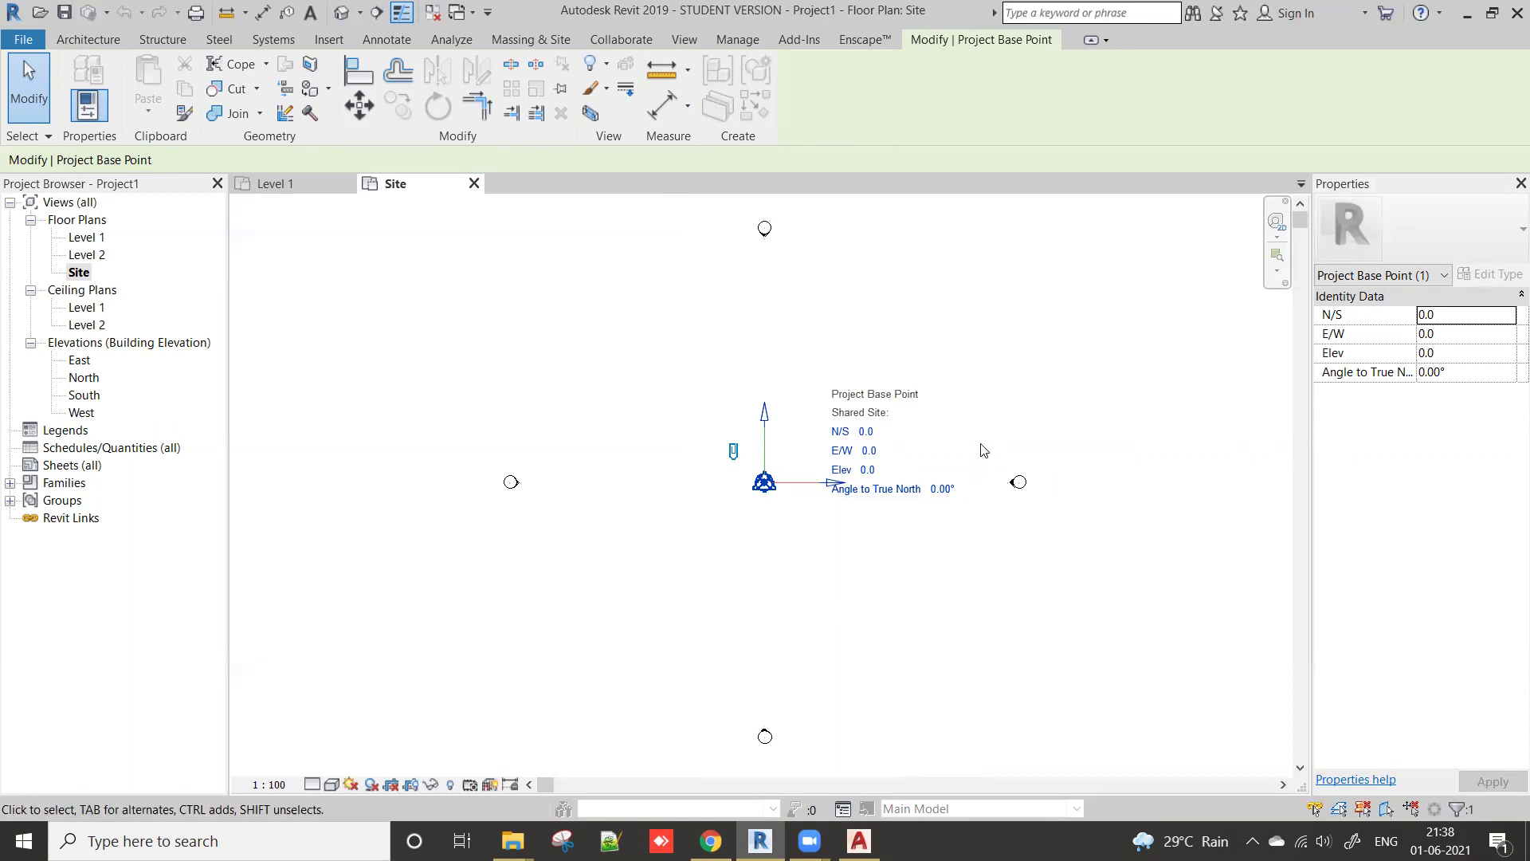
{"action": "left_click", "coordinate": [733, 453]}
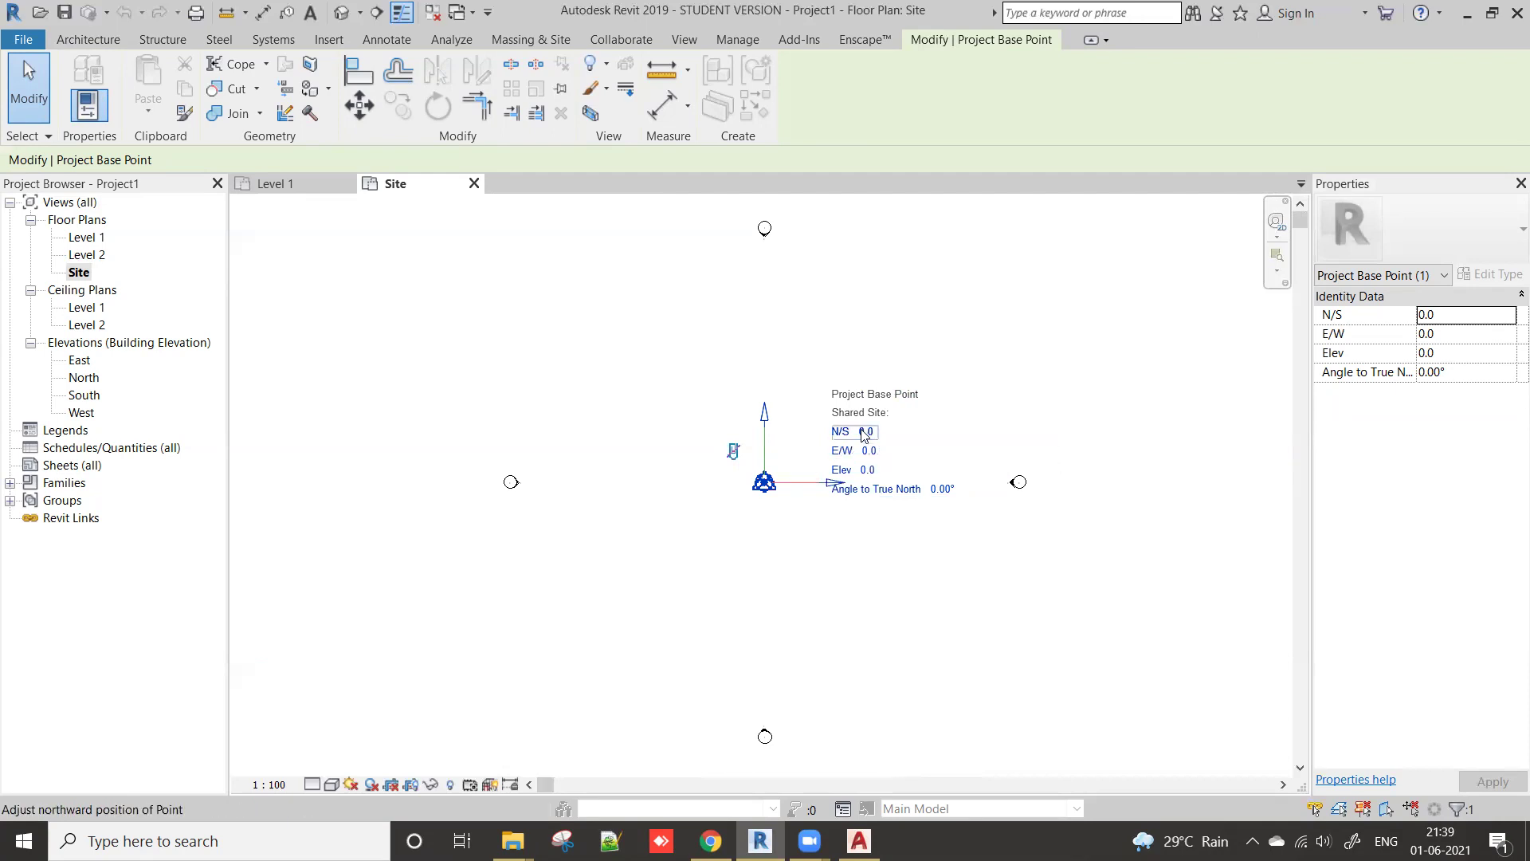
Step: Set the Project Base Point to N/S 20m and E/W 20m, apply, and pan to both points
{"action": "left_click", "coordinate": [1476, 315]}
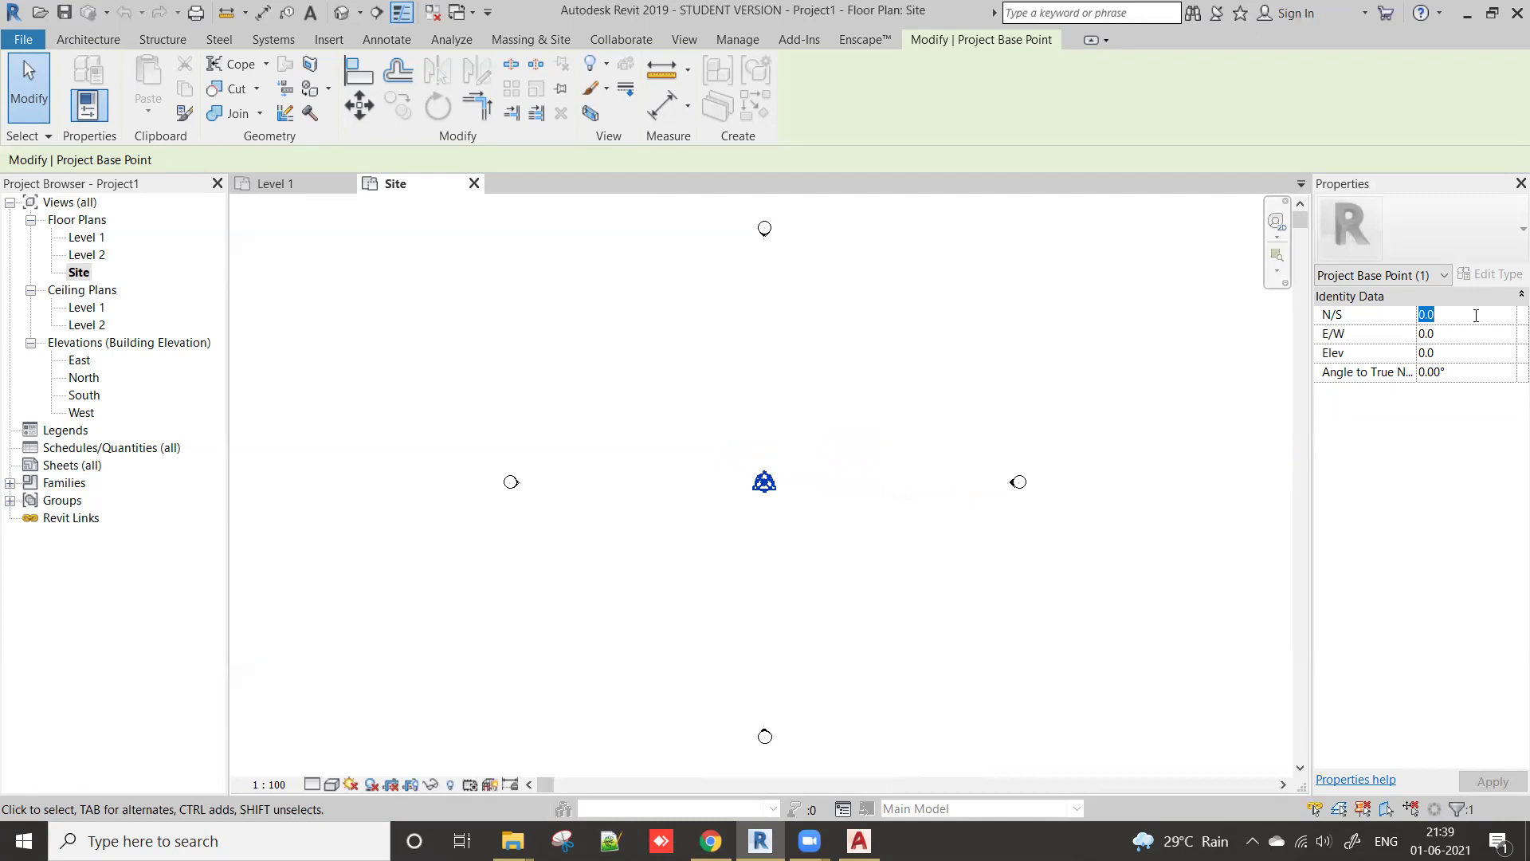
{"action": "type", "text": "20m"}
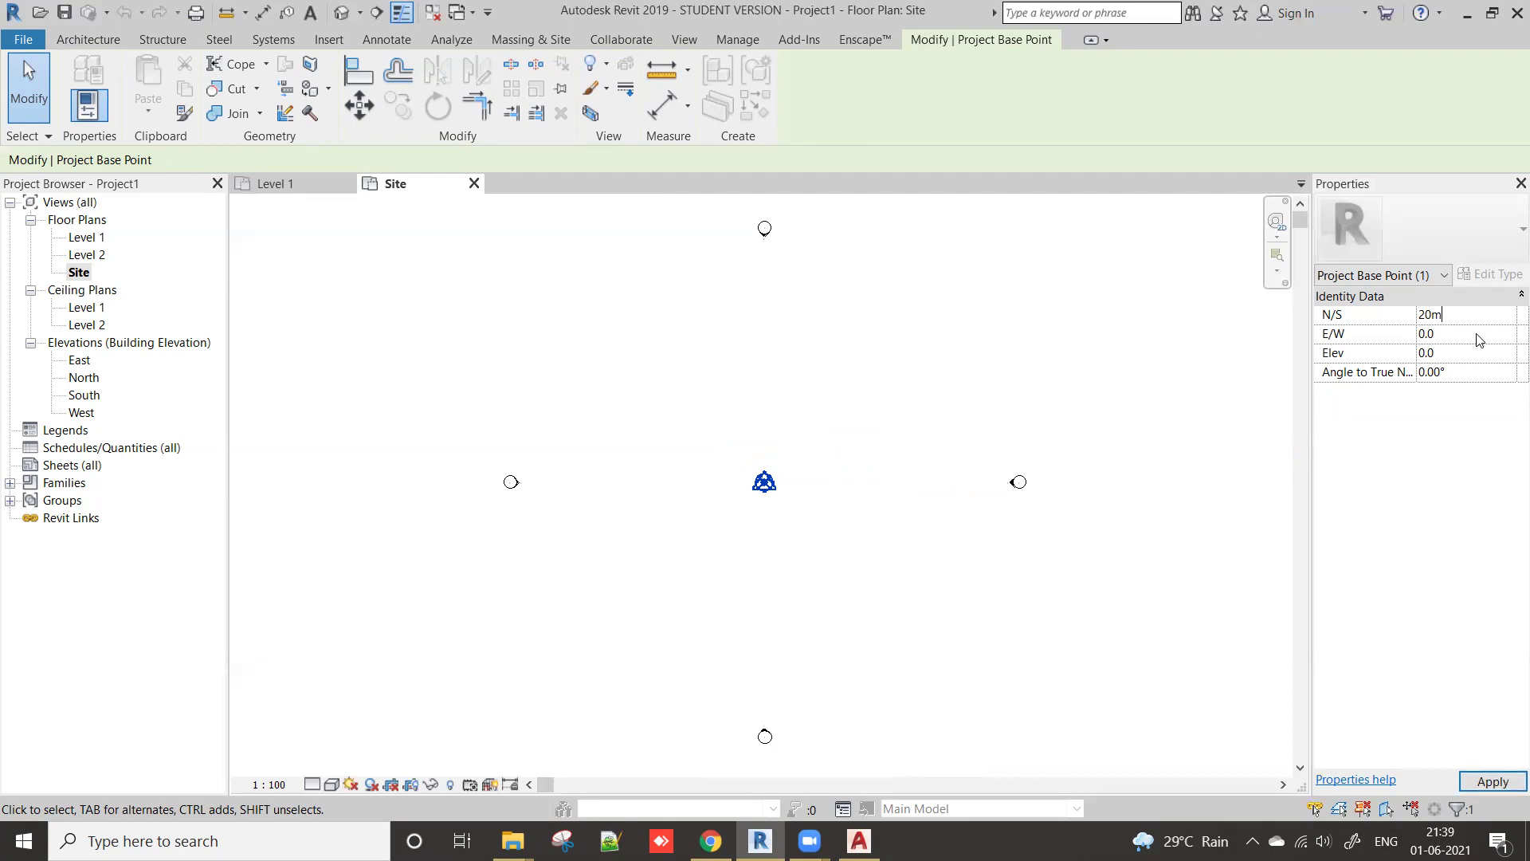
{"action": "left_click", "coordinate": [1477, 335]}
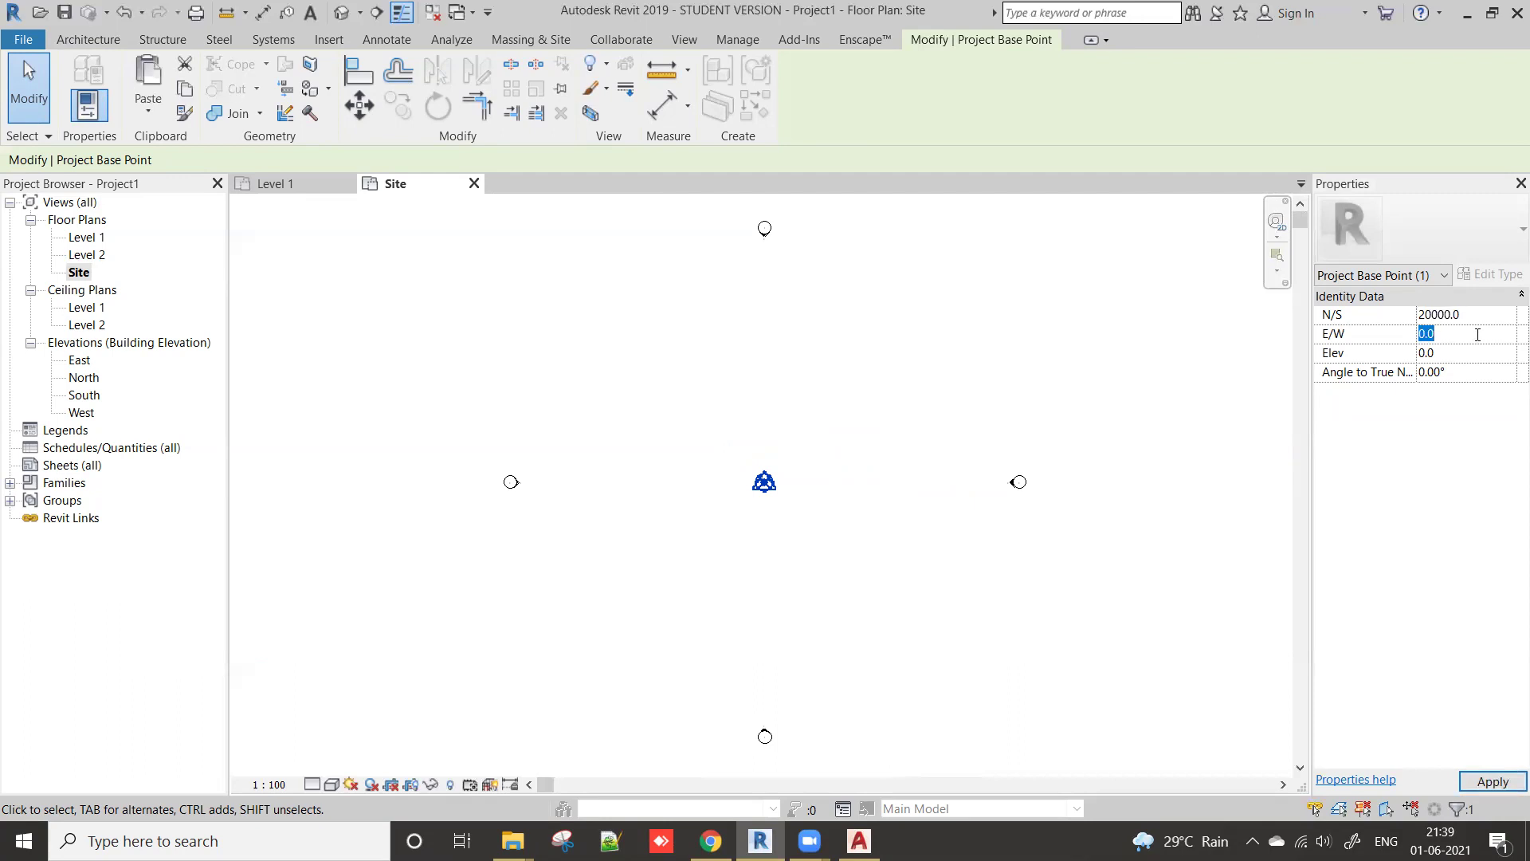
{"action": "type", "text": "20"}
{"action": "type", "text": "m"}
{"action": "left_click", "coordinate": [1486, 356]}
{"action": "left_click", "coordinate": [1493, 781]}
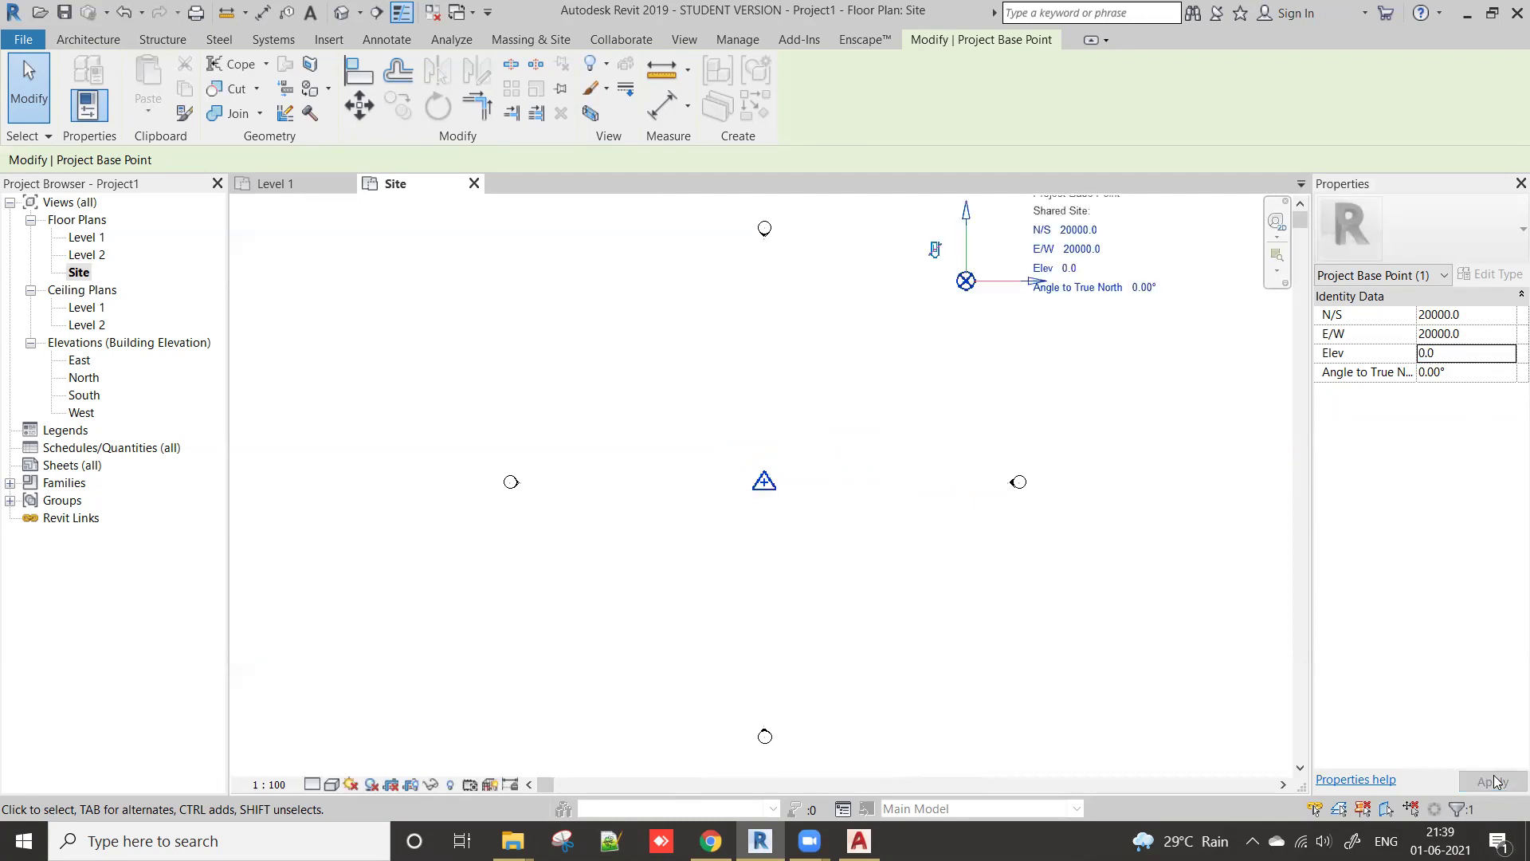
{"action": "middle_click_drag", "start_coordinate": [957, 259], "coordinate": [911, 358]}
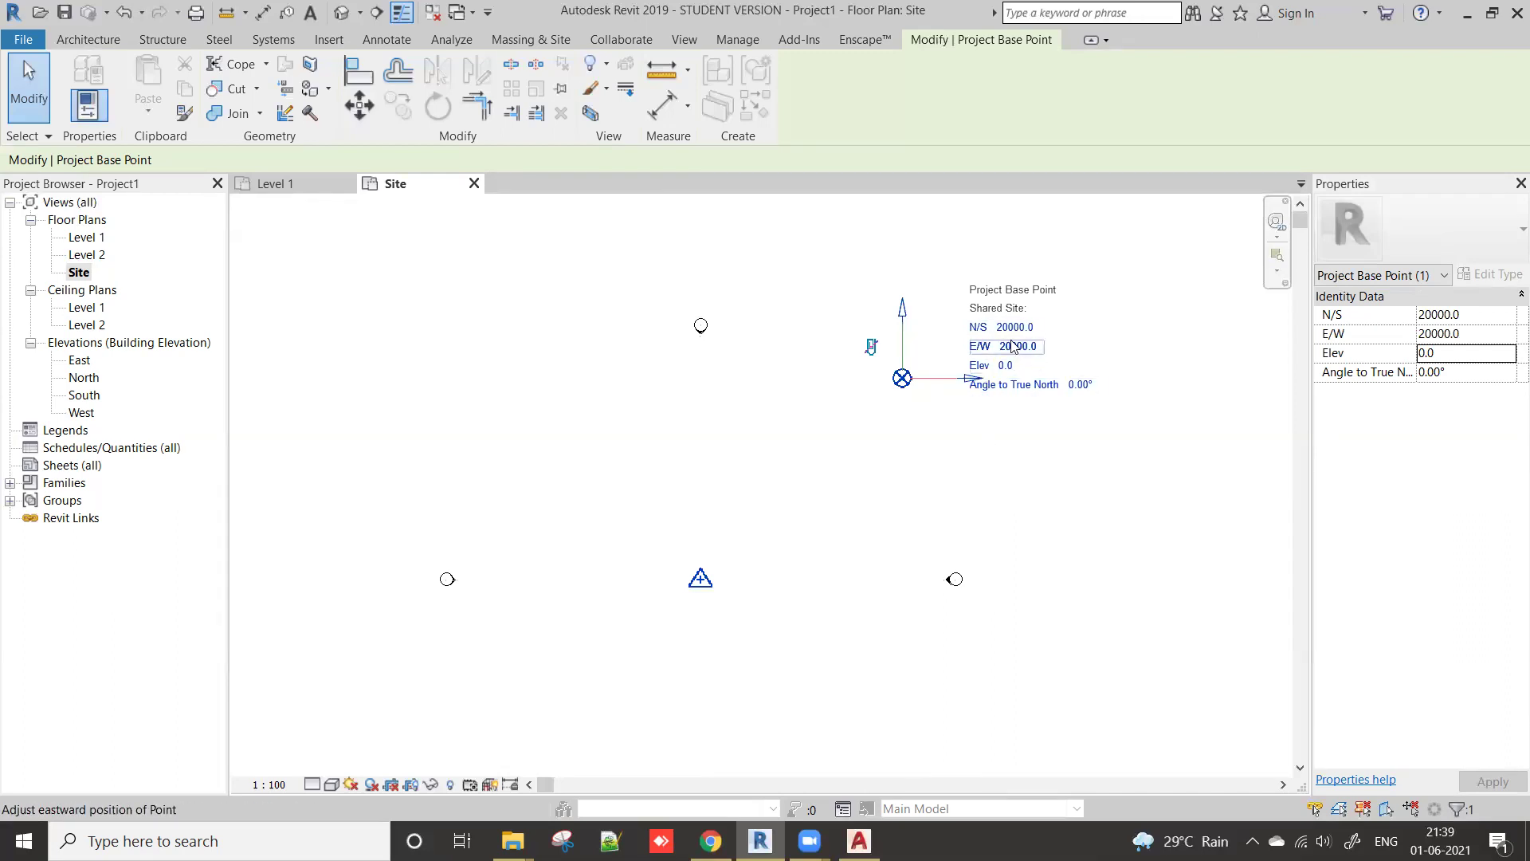
Step: Check that the Survey Point's N/S, E/W and Elev read 0.0, then switch to Jamboard
{"action": "left_click", "coordinate": [704, 586]}
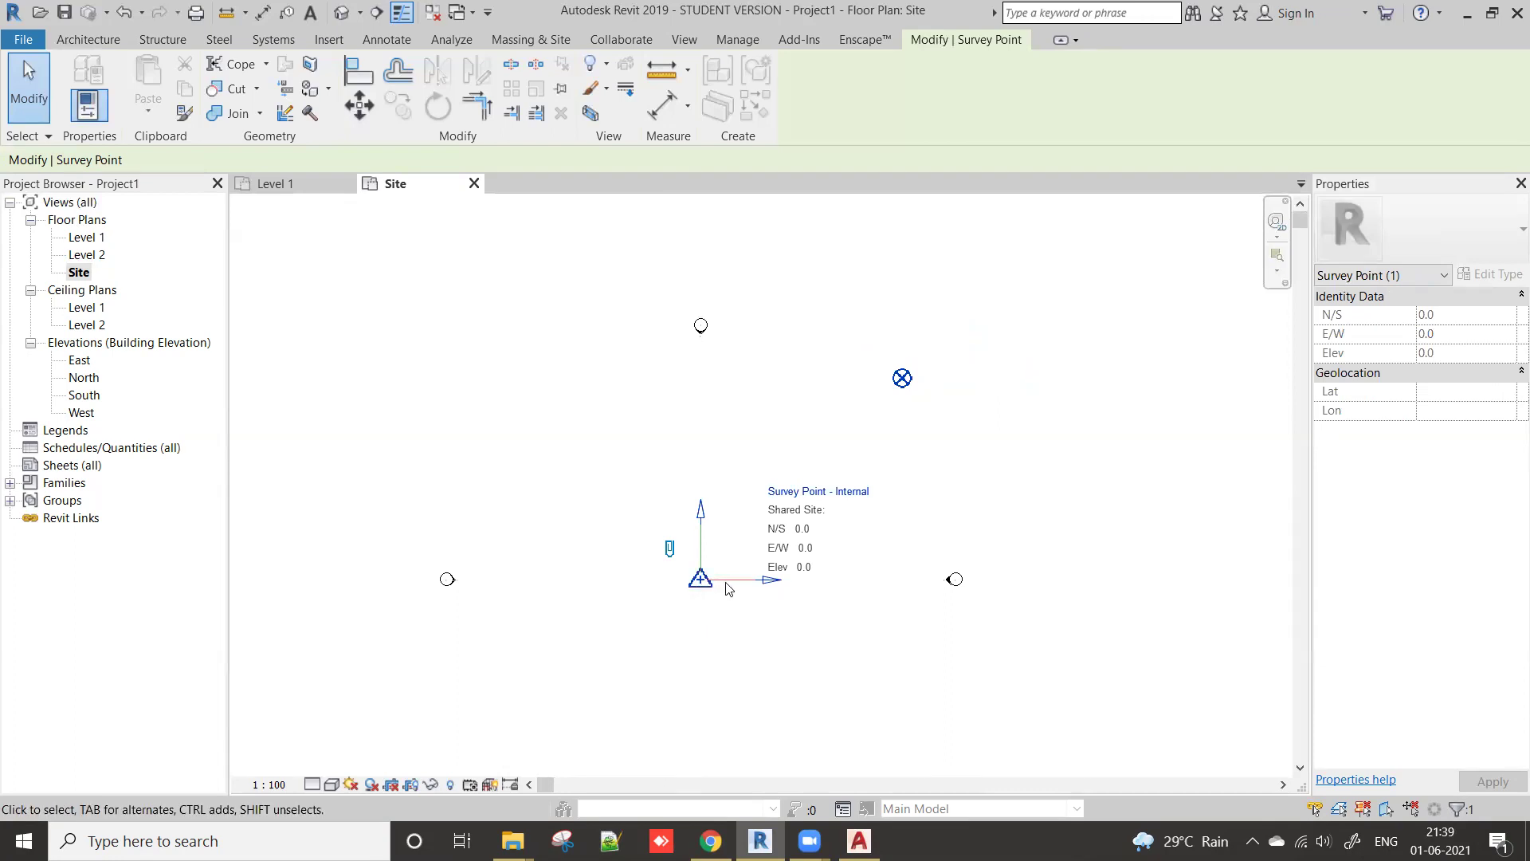
{"action": "left_click", "coordinate": [861, 538]}
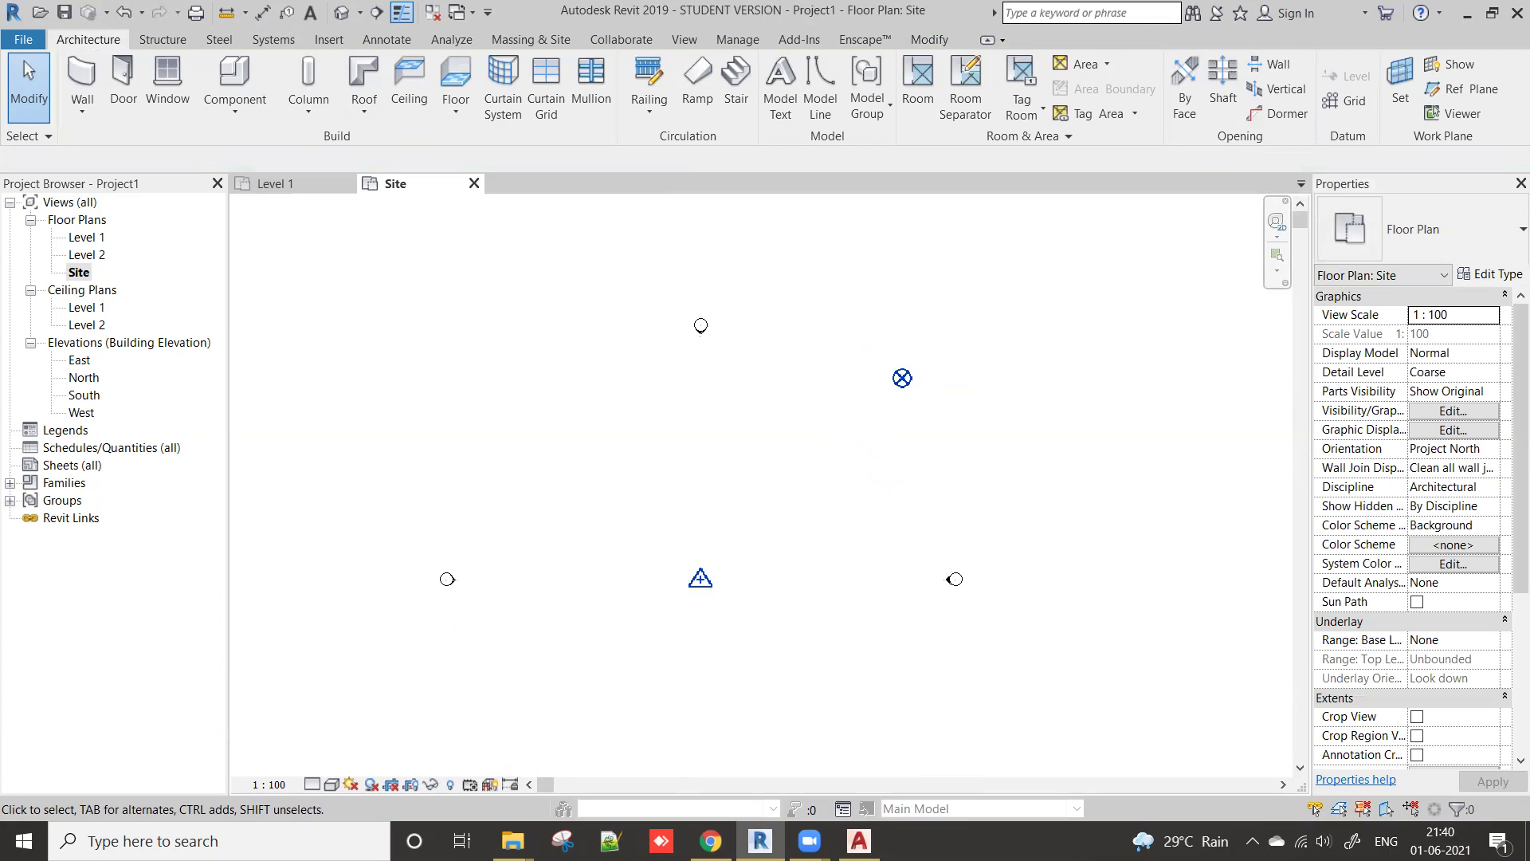
{"action": "key", "text": "alt+Tab"}
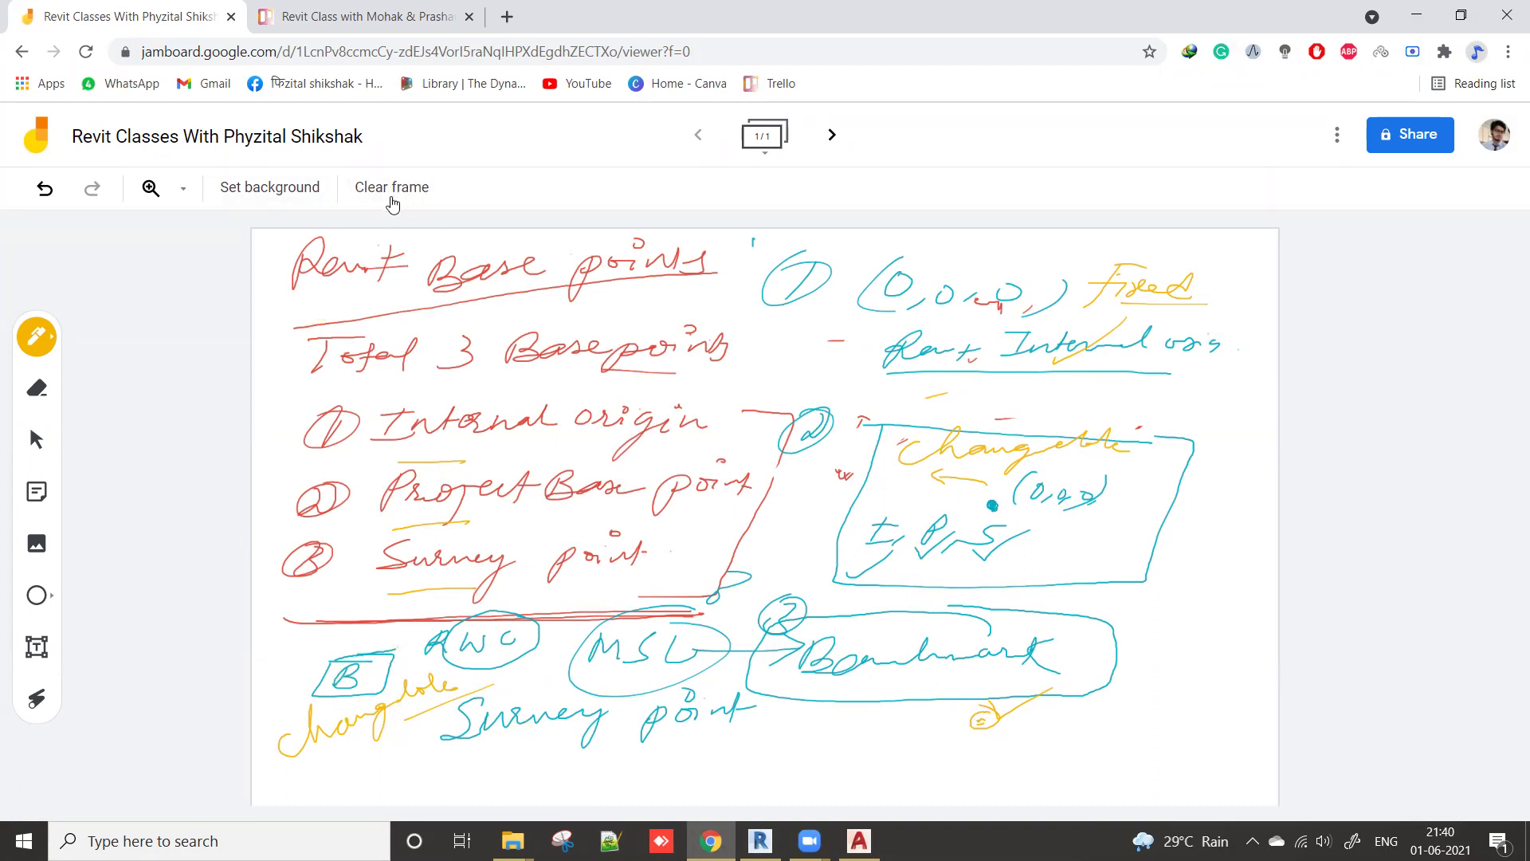
Step: Clear the board, then sketch a circled B and a triangle labelled Survey point and Revit
{"action": "left_click", "coordinate": [390, 192]}
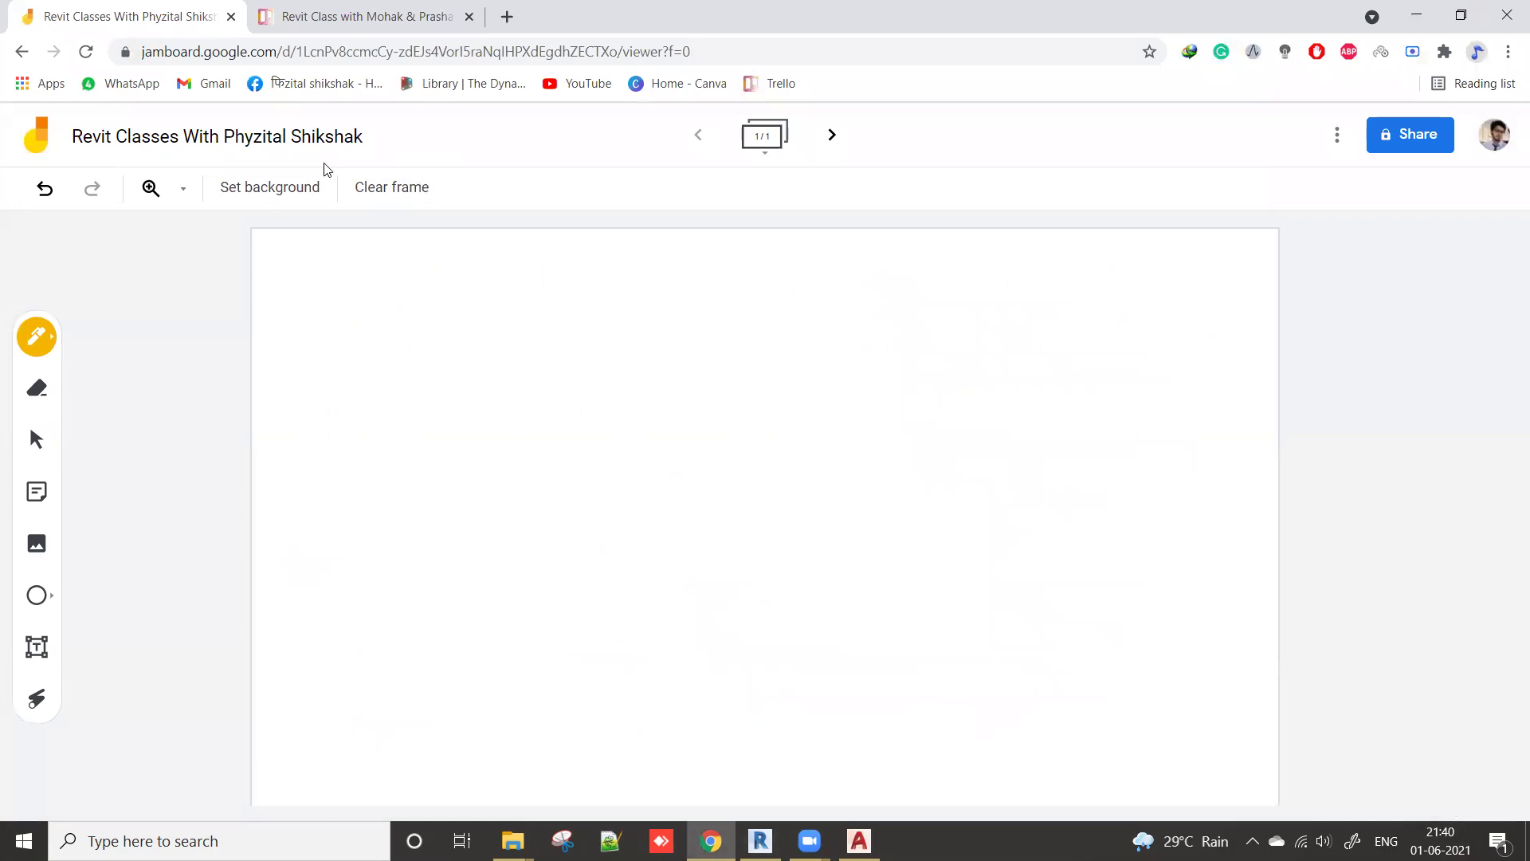
{"action": "left_click_drag", "start_coordinate": [350, 437], "coordinate": [341, 413]}
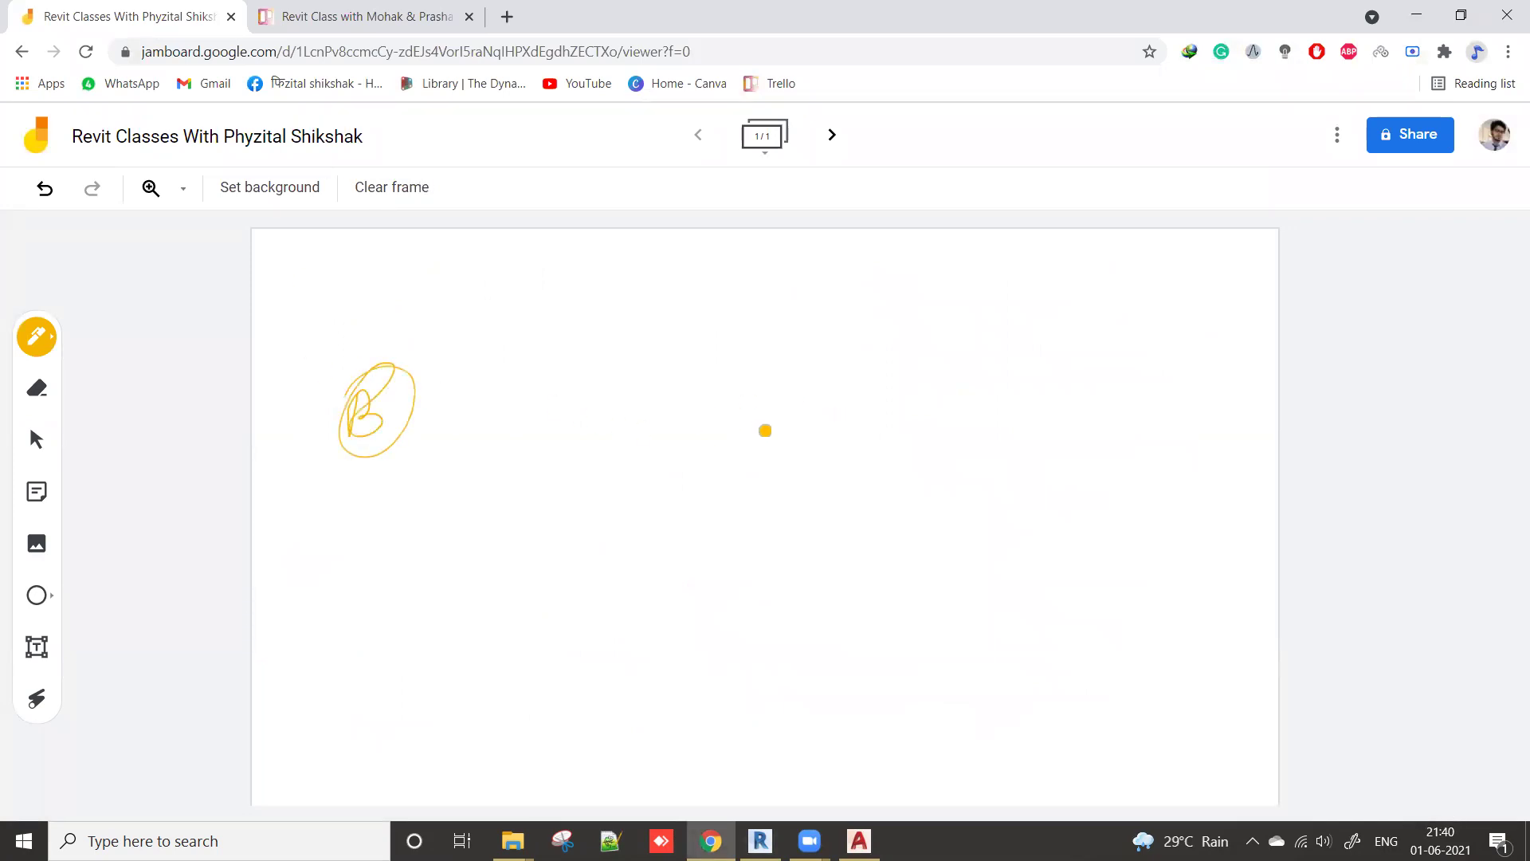
{"action": "mouse_move", "coordinate": [948, 437]}
{"action": "left_mouse_down"}
{"action": "mouse_move", "coordinate": [1000, 430]}
{"action": "mouse_move", "coordinate": [934, 441]}
{"action": "left_mouse_up"}
{"action": "mouse_move", "coordinate": [987, 296]}
{"action": "left_mouse_down"}
{"action": "mouse_move", "coordinate": [1013, 320]}
{"action": "mouse_move", "coordinate": [1077, 319]}
{"action": "mouse_move", "coordinate": [1080, 371]}
{"action": "mouse_move", "coordinate": [1165, 317]}
{"action": "left_mouse_up"}
{"action": "left_click_drag", "start_coordinate": [1178, 320], "coordinate": [1227, 303]}
{"action": "left_click_drag", "start_coordinate": [984, 407], "coordinate": [954, 394]}
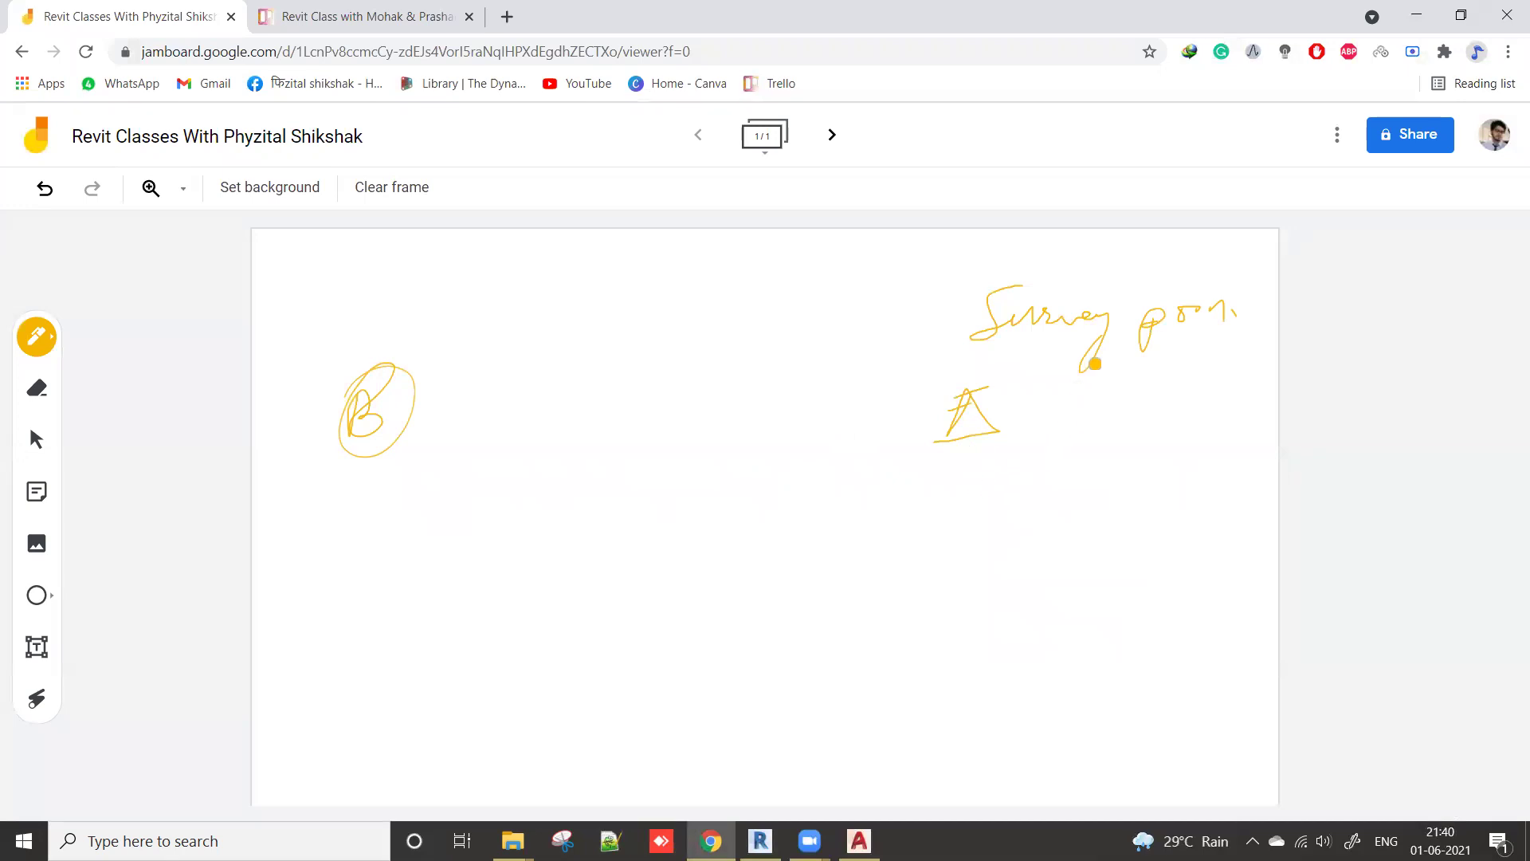
{"action": "left_click_drag", "start_coordinate": [1076, 395], "coordinate": [1062, 452]}
{"action": "mouse_move", "coordinate": [1074, 398]}
{"action": "left_mouse_down"}
{"action": "mouse_move", "coordinate": [1090, 431]}
{"action": "mouse_move", "coordinate": [1180, 420]}
{"action": "left_mouse_up"}
{"action": "left_click", "coordinate": [1135, 404]}
{"action": "left_click_drag", "start_coordinate": [1066, 483], "coordinate": [1177, 458]}
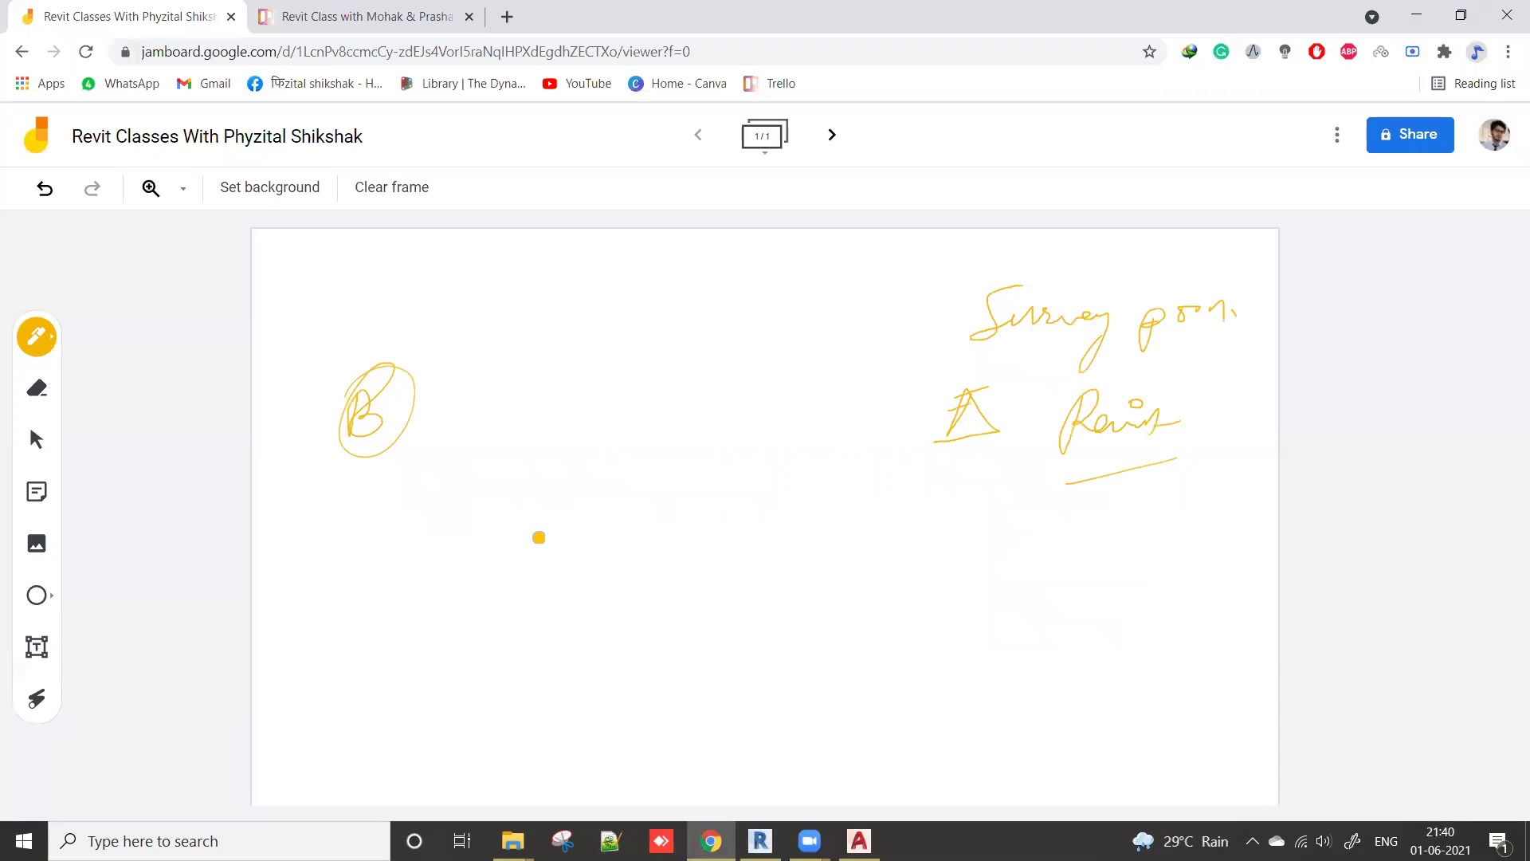
Step: Write 'Project base point' under the circled B and (0,0,0) under Revit
{"action": "mouse_move", "coordinate": [293, 530]}
{"action": "left_mouse_down"}
{"action": "mouse_move", "coordinate": [299, 558]}
{"action": "mouse_move", "coordinate": [357, 520]}
{"action": "mouse_move", "coordinate": [351, 563]}
{"action": "mouse_move", "coordinate": [402, 486]}
{"action": "left_mouse_up"}
{"action": "left_click_drag", "start_coordinate": [399, 500], "coordinate": [414, 477]}
{"action": "mouse_move", "coordinate": [379, 604]}
{"action": "left_mouse_down"}
{"action": "mouse_move", "coordinate": [523, 478]}
{"action": "mouse_move", "coordinate": [472, 501]}
{"action": "mouse_move", "coordinate": [526, 508]}
{"action": "left_mouse_up"}
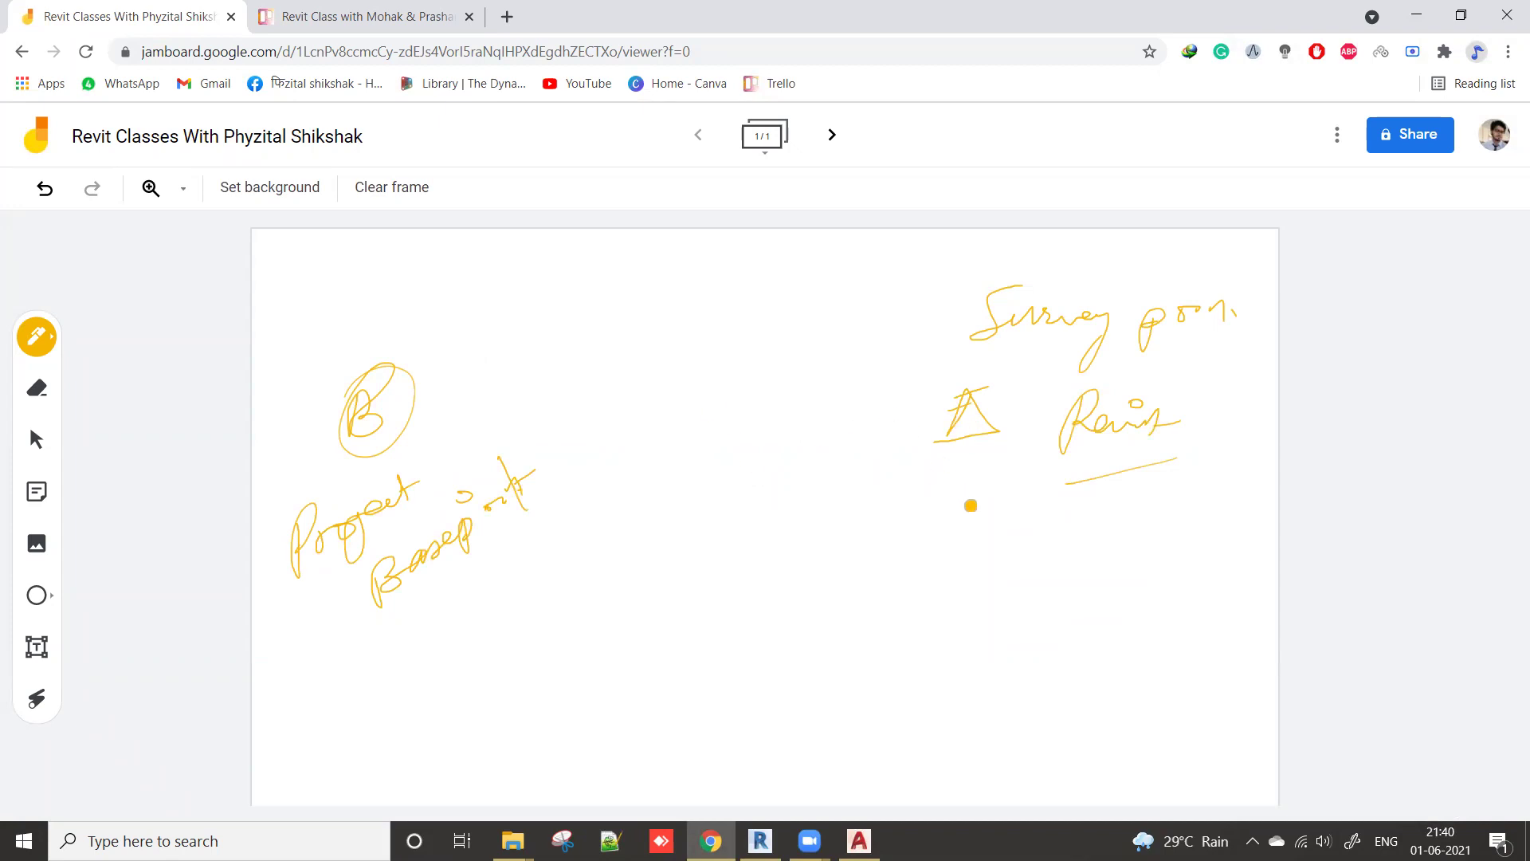
{"action": "mouse_move", "coordinate": [988, 486]}
{"action": "left_mouse_down"}
{"action": "mouse_move", "coordinate": [978, 527]}
{"action": "mouse_move", "coordinate": [1041, 494]}
{"action": "left_mouse_up"}
{"action": "mouse_move", "coordinate": [1052, 501]}
{"action": "left_mouse_down"}
{"action": "mouse_move", "coordinate": [1077, 490]}
{"action": "mouse_move", "coordinate": [1071, 510]}
{"action": "left_mouse_up"}
{"action": "left_click_drag", "start_coordinate": [1094, 493], "coordinate": [1113, 507]}
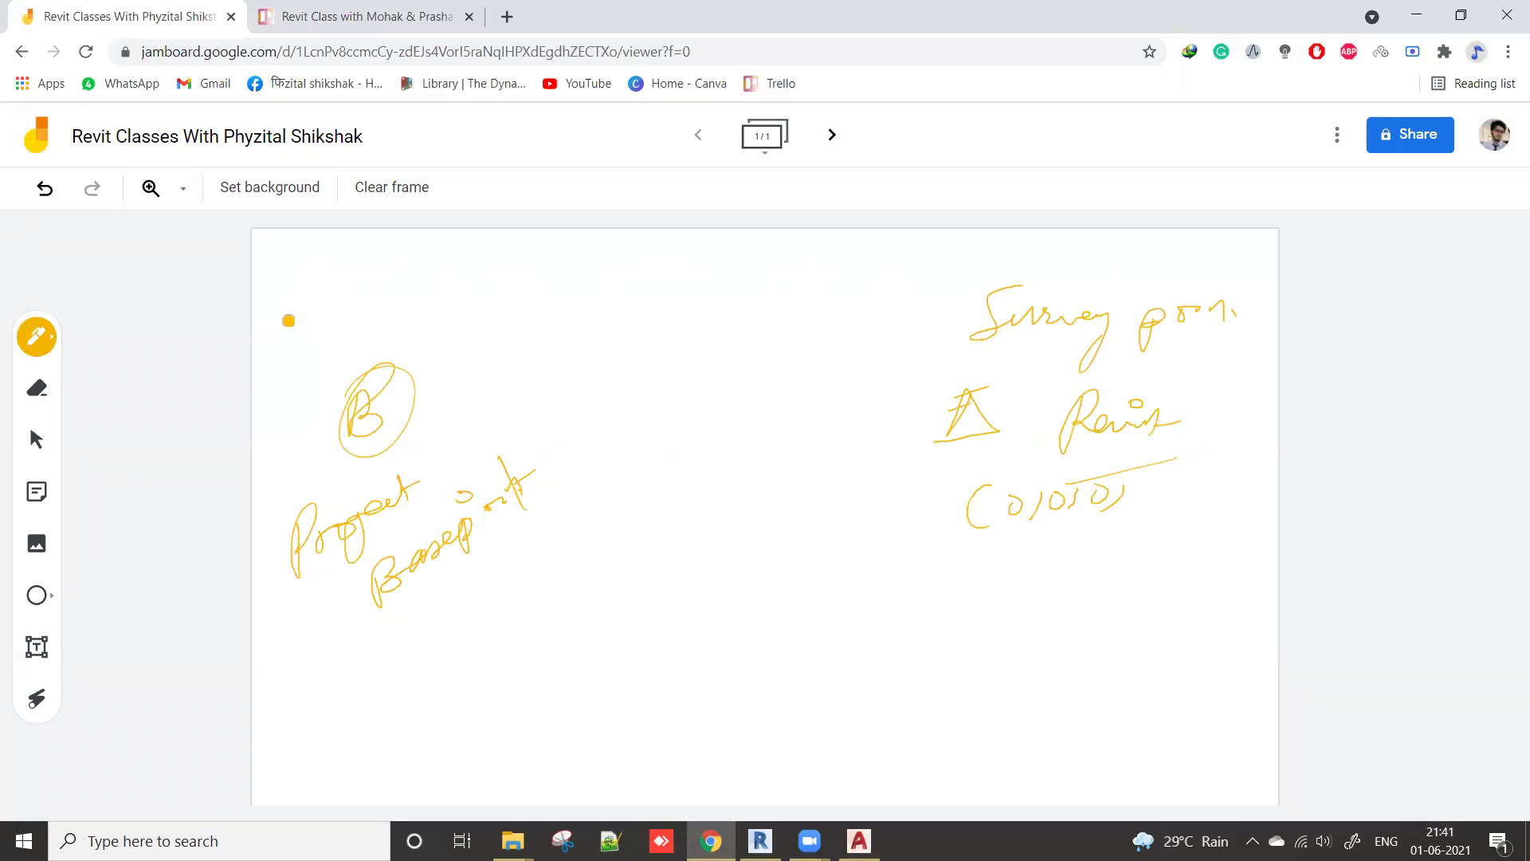
Step: Add (20,20,0) above B and draw a double-headed arrow from B to Survey point
{"action": "mouse_move", "coordinate": [322, 291]}
{"action": "left_mouse_down"}
{"action": "mouse_move", "coordinate": [335, 359]}
{"action": "mouse_move", "coordinate": [384, 344]}
{"action": "mouse_move", "coordinate": [394, 320]}
{"action": "left_mouse_up"}
{"action": "mouse_move", "coordinate": [411, 312]}
{"action": "left_mouse_down"}
{"action": "mouse_move", "coordinate": [407, 338]}
{"action": "mouse_move", "coordinate": [450, 323]}
{"action": "left_mouse_up"}
{"action": "mouse_move", "coordinate": [463, 301]}
{"action": "left_mouse_down"}
{"action": "mouse_move", "coordinate": [478, 330]}
{"action": "mouse_move", "coordinate": [500, 317]}
{"action": "left_mouse_up"}
{"action": "left_click_drag", "start_coordinate": [525, 264], "coordinate": [519, 348]}
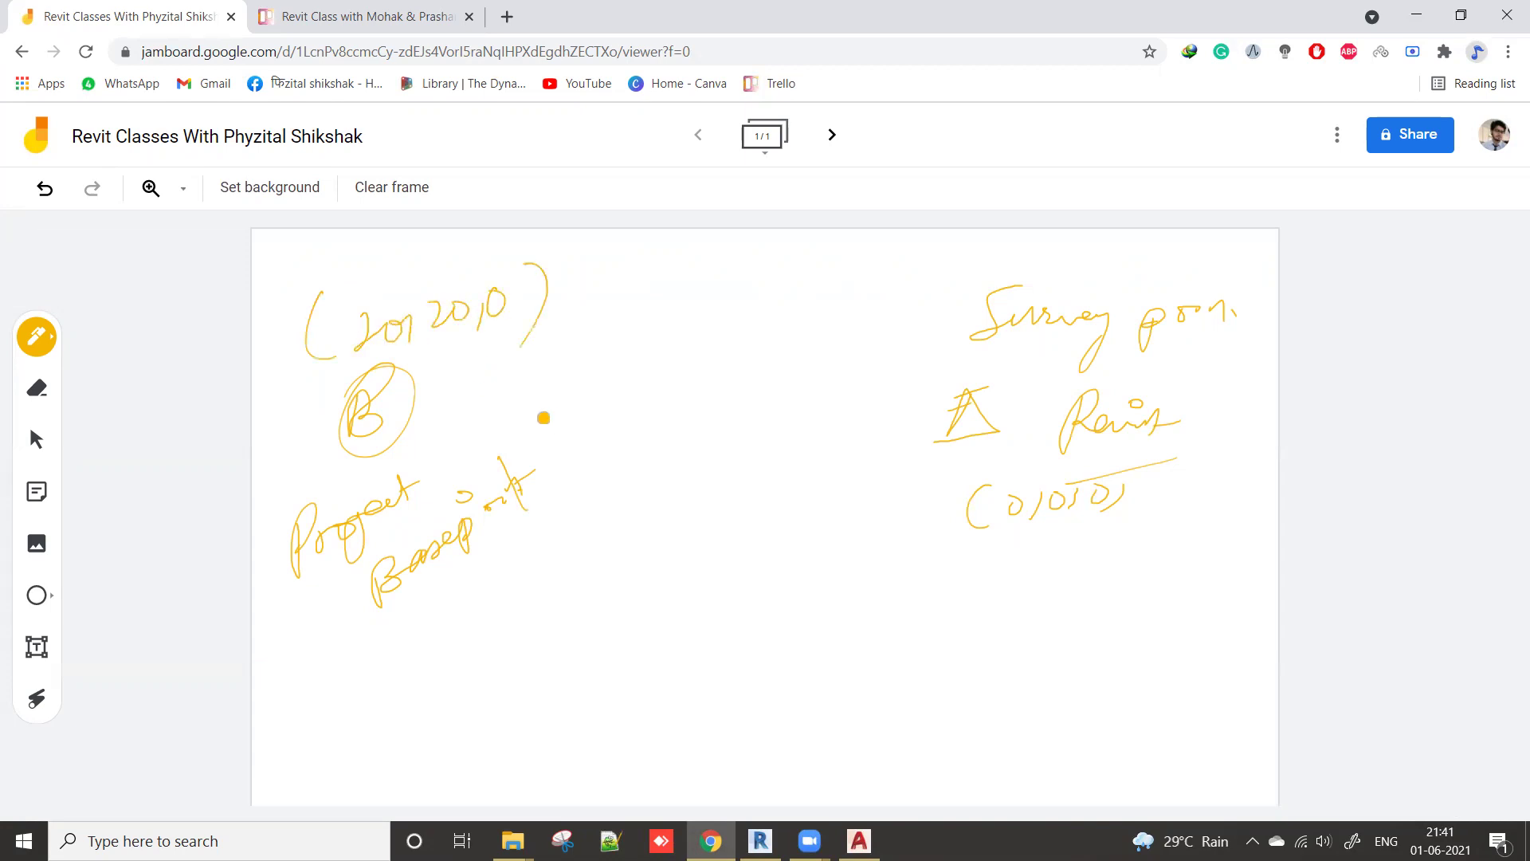
{"action": "left_click_drag", "start_coordinate": [411, 413], "coordinate": [942, 352]}
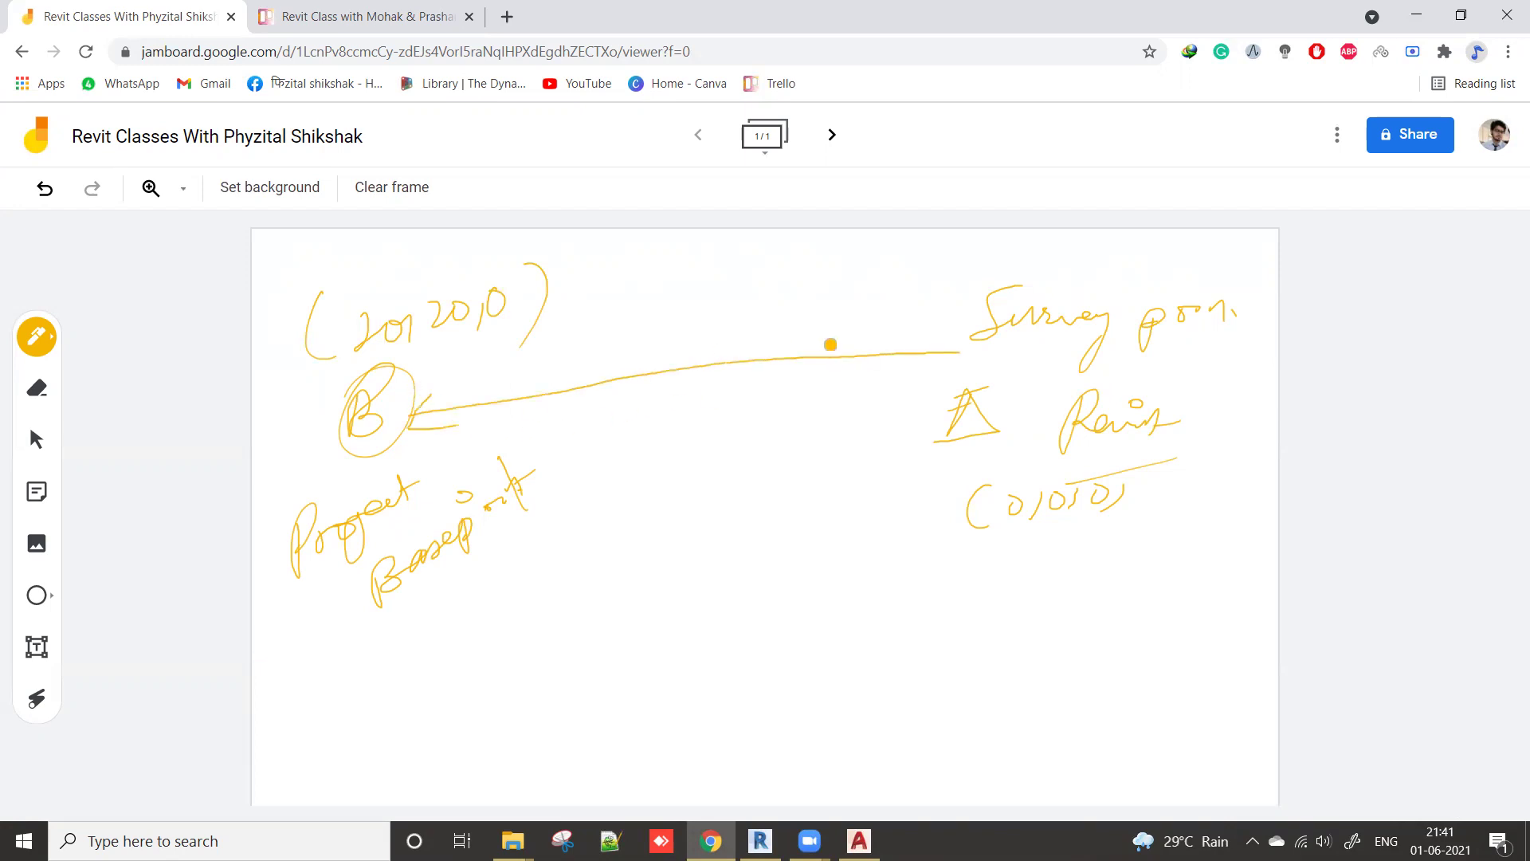
{"action": "left_click_drag", "start_coordinate": [923, 335], "coordinate": [916, 369]}
Step: In the Site plan, select the survey point and project base point, then undo the base point move
{"action": "left_click", "coordinate": [760, 841]}
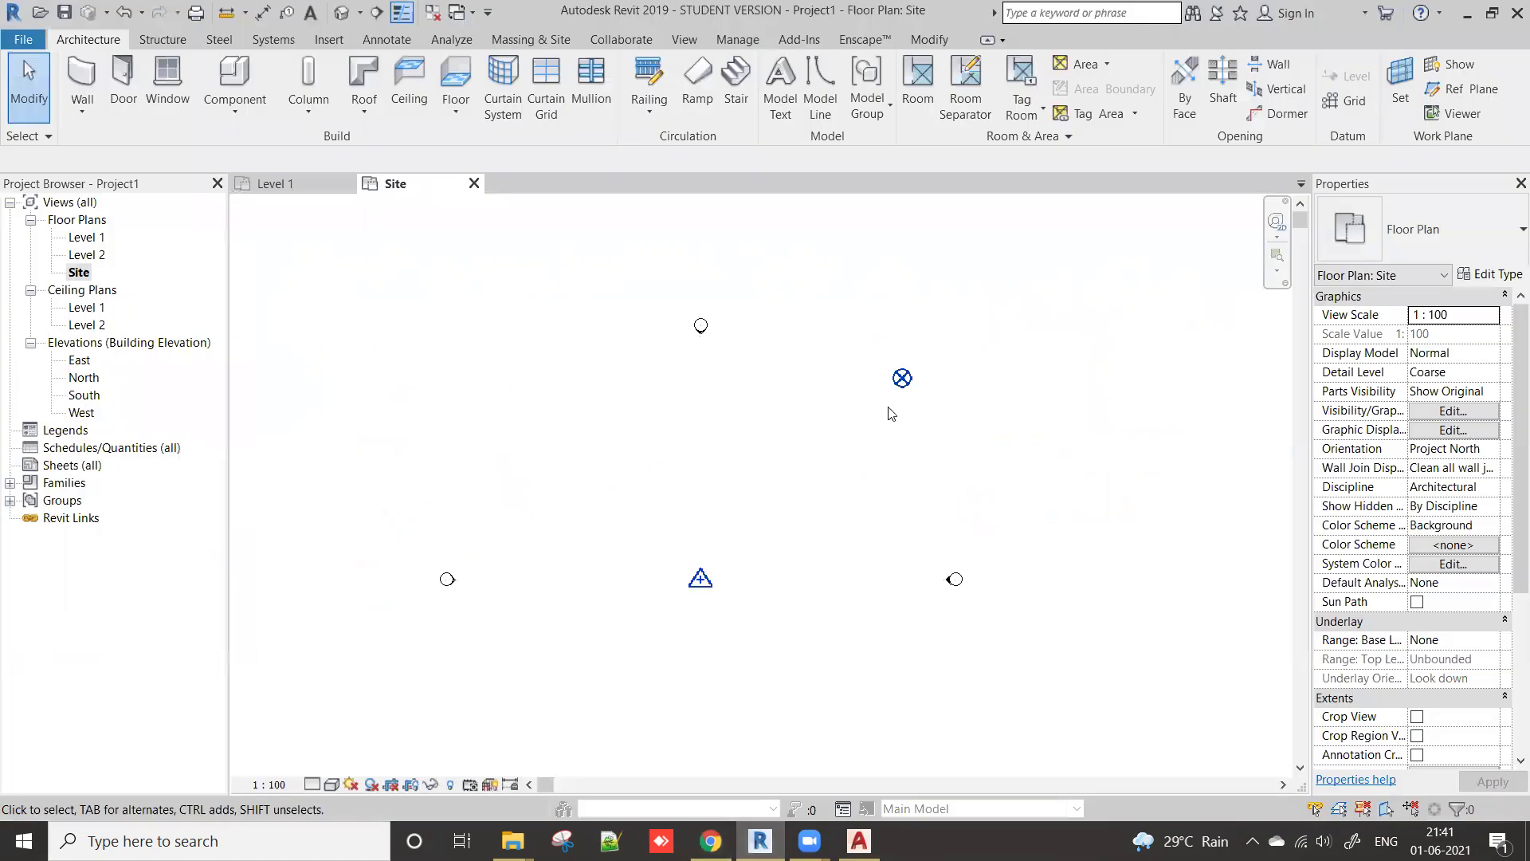
{"action": "left_click_drag", "start_coordinate": [621, 532], "coordinate": [789, 694]}
{"action": "left_click_drag", "start_coordinate": [867, 336], "coordinate": [953, 476]}
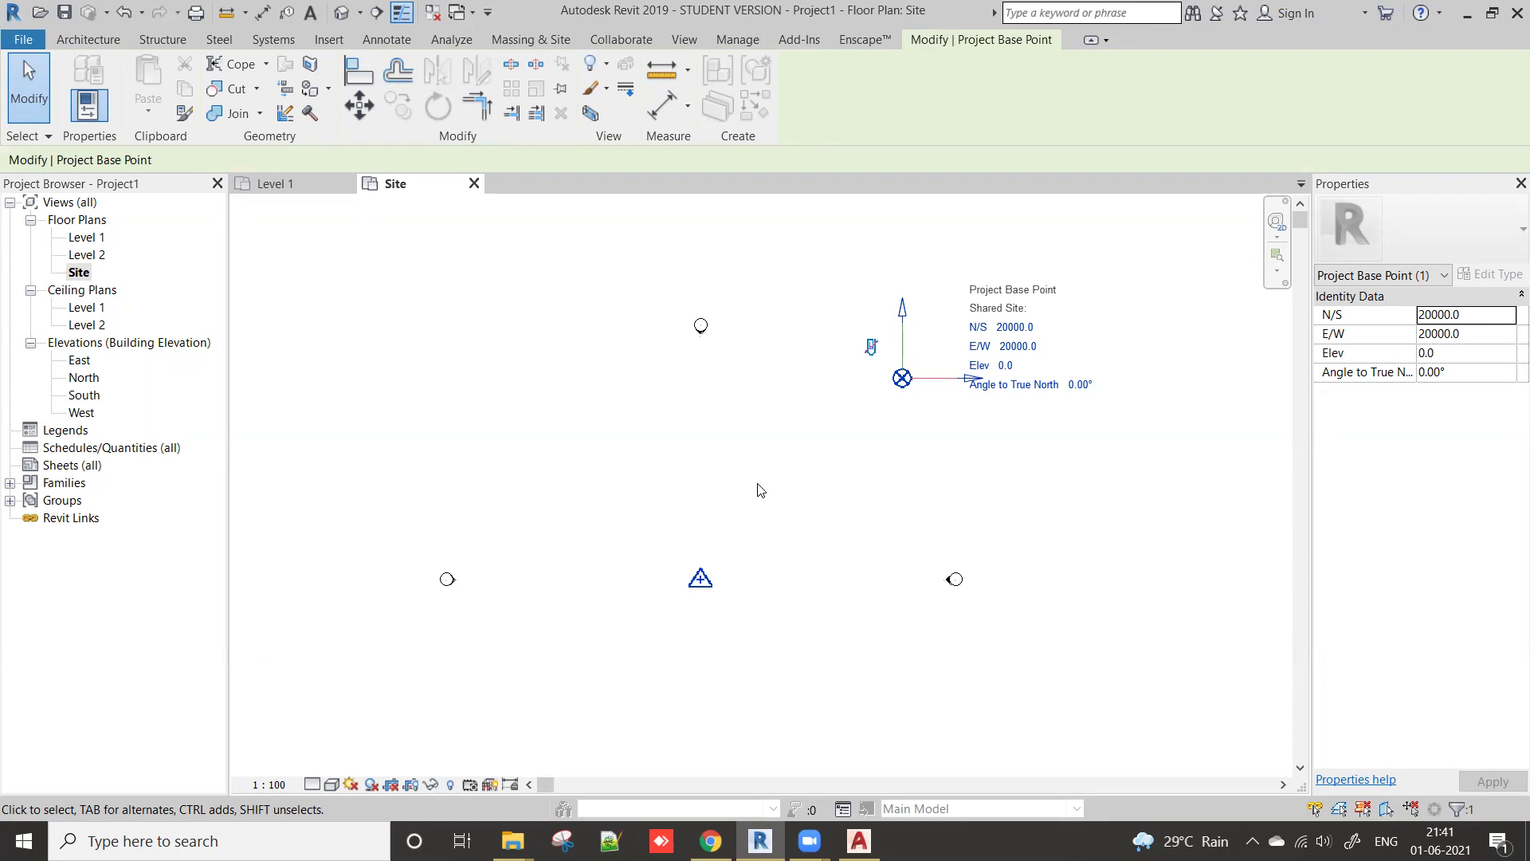
{"action": "left_click", "coordinate": [489, 276]}
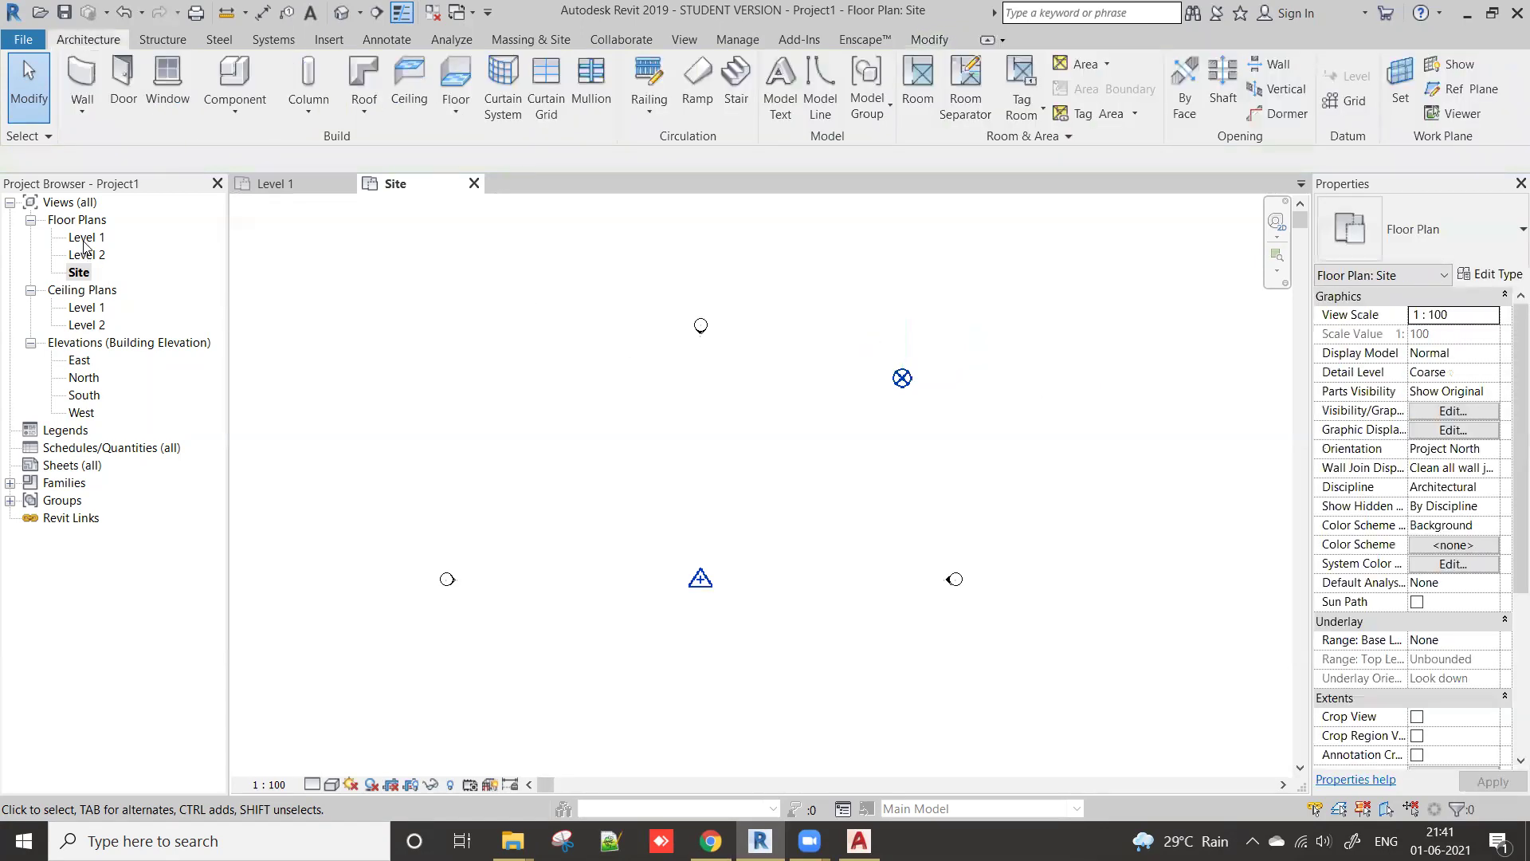
{"action": "key", "text": "ctrl+z"}
Step: Open Level 1 and use VG to make Site's Survey Point and Project Base Point visible
{"action": "double_click", "coordinate": [96, 238]}
{"action": "key", "text": "v"}
{"action": "key", "text": "g"}
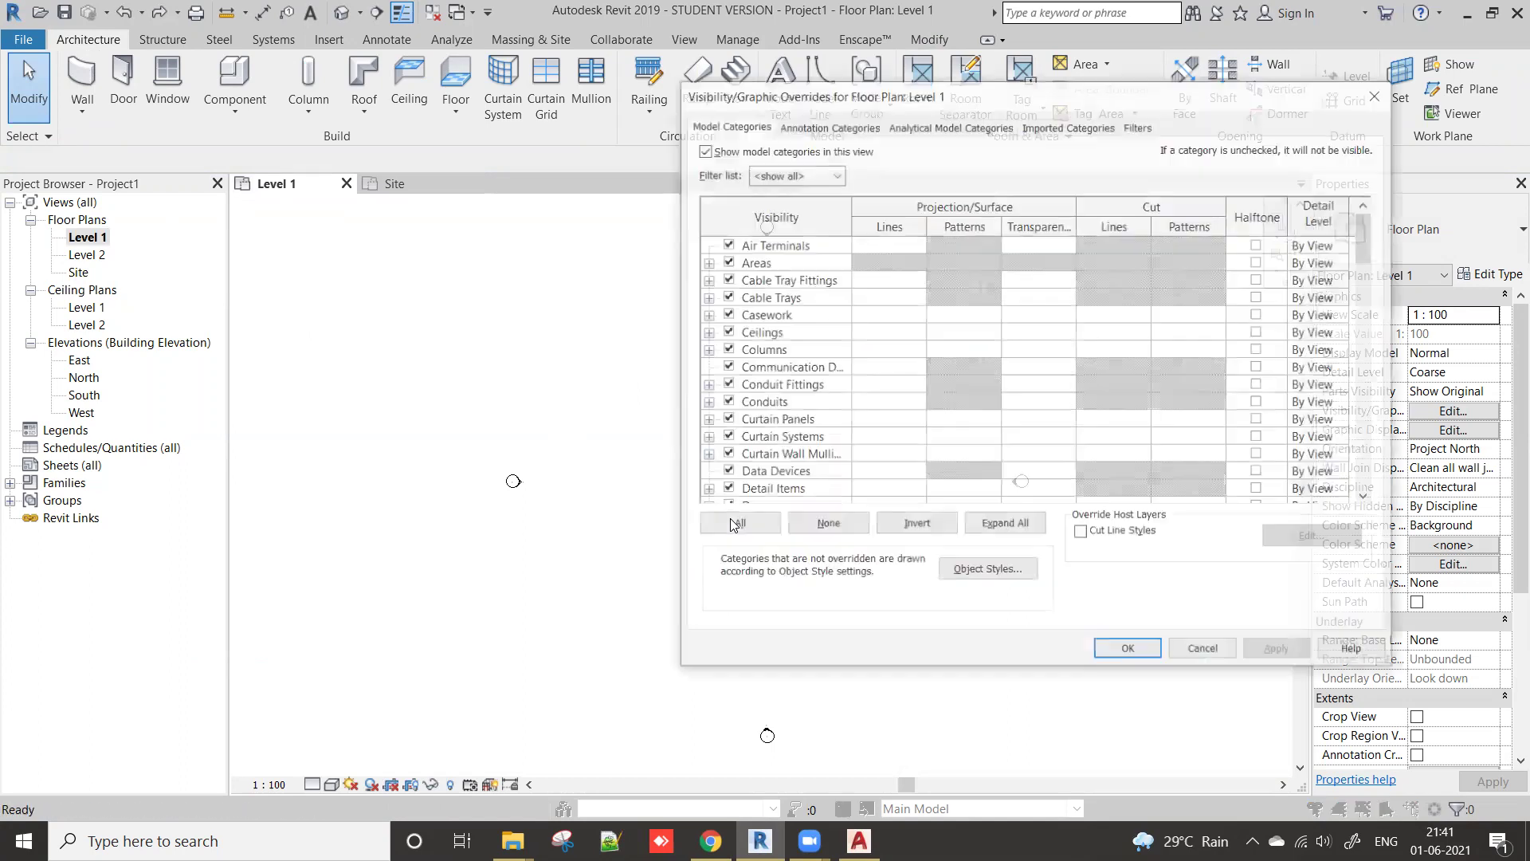
{"action": "left_click", "coordinate": [765, 402]}
{"action": "key", "text": "s"}
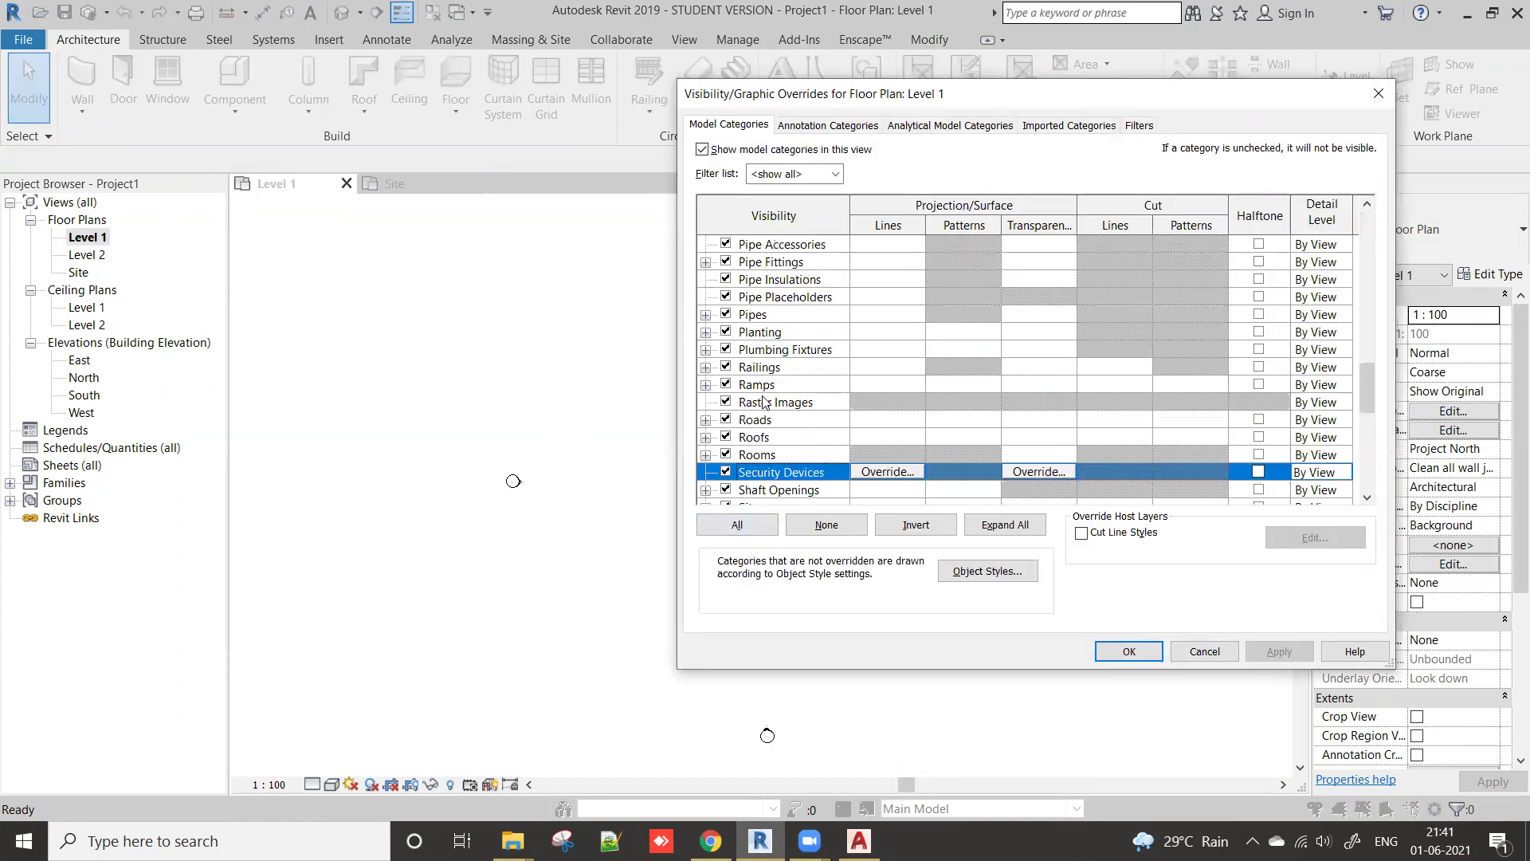
{"action": "scroll", "coordinate": [766, 402], "scroll_direction": "down", "scroll_amount": 2}
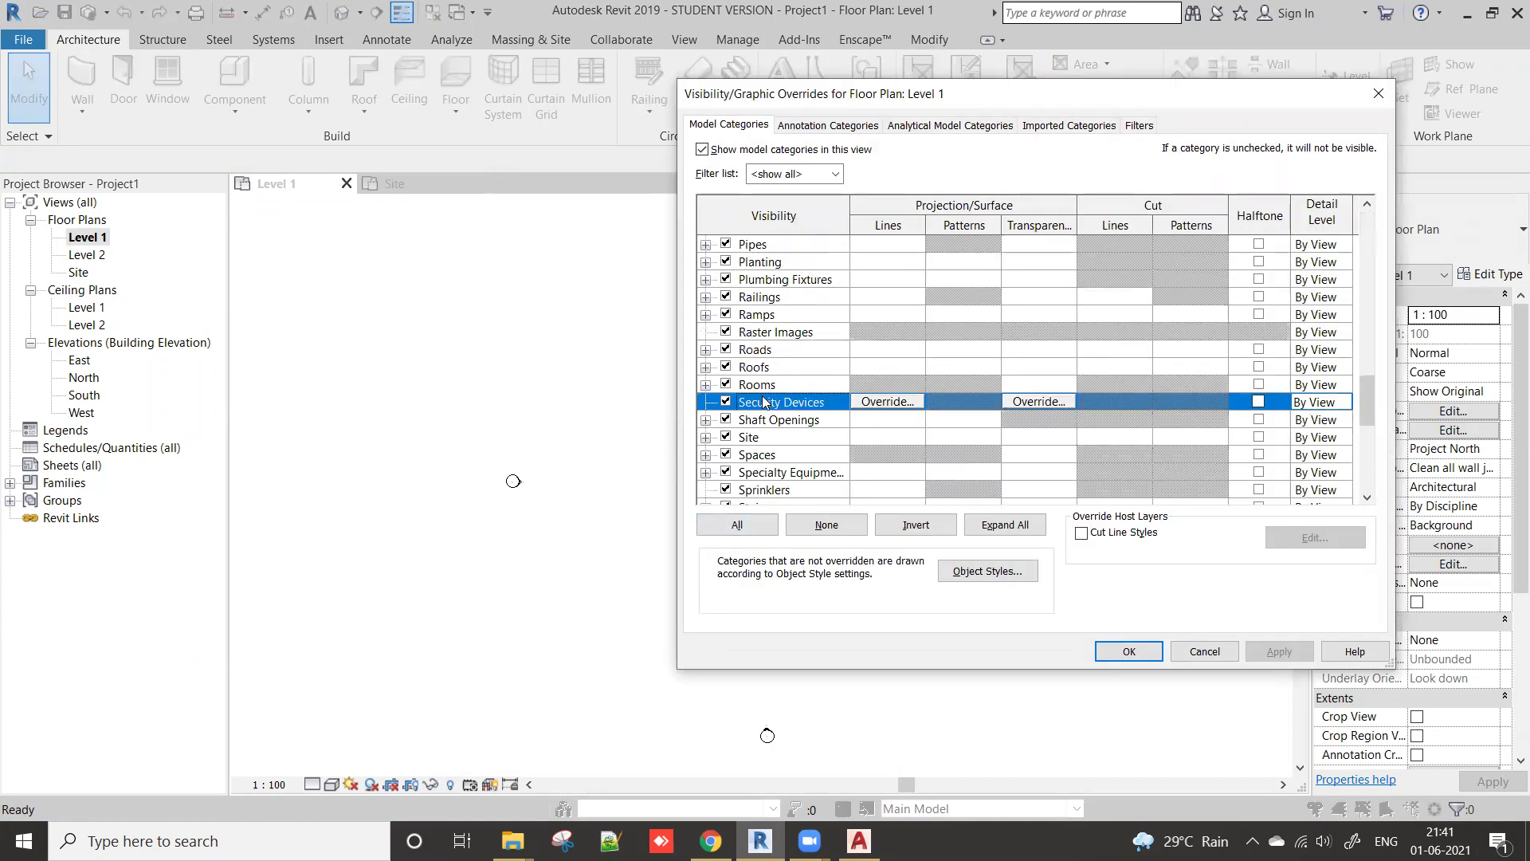
{"action": "left_click", "coordinate": [706, 438]}
{"action": "left_click", "coordinate": [746, 472]}
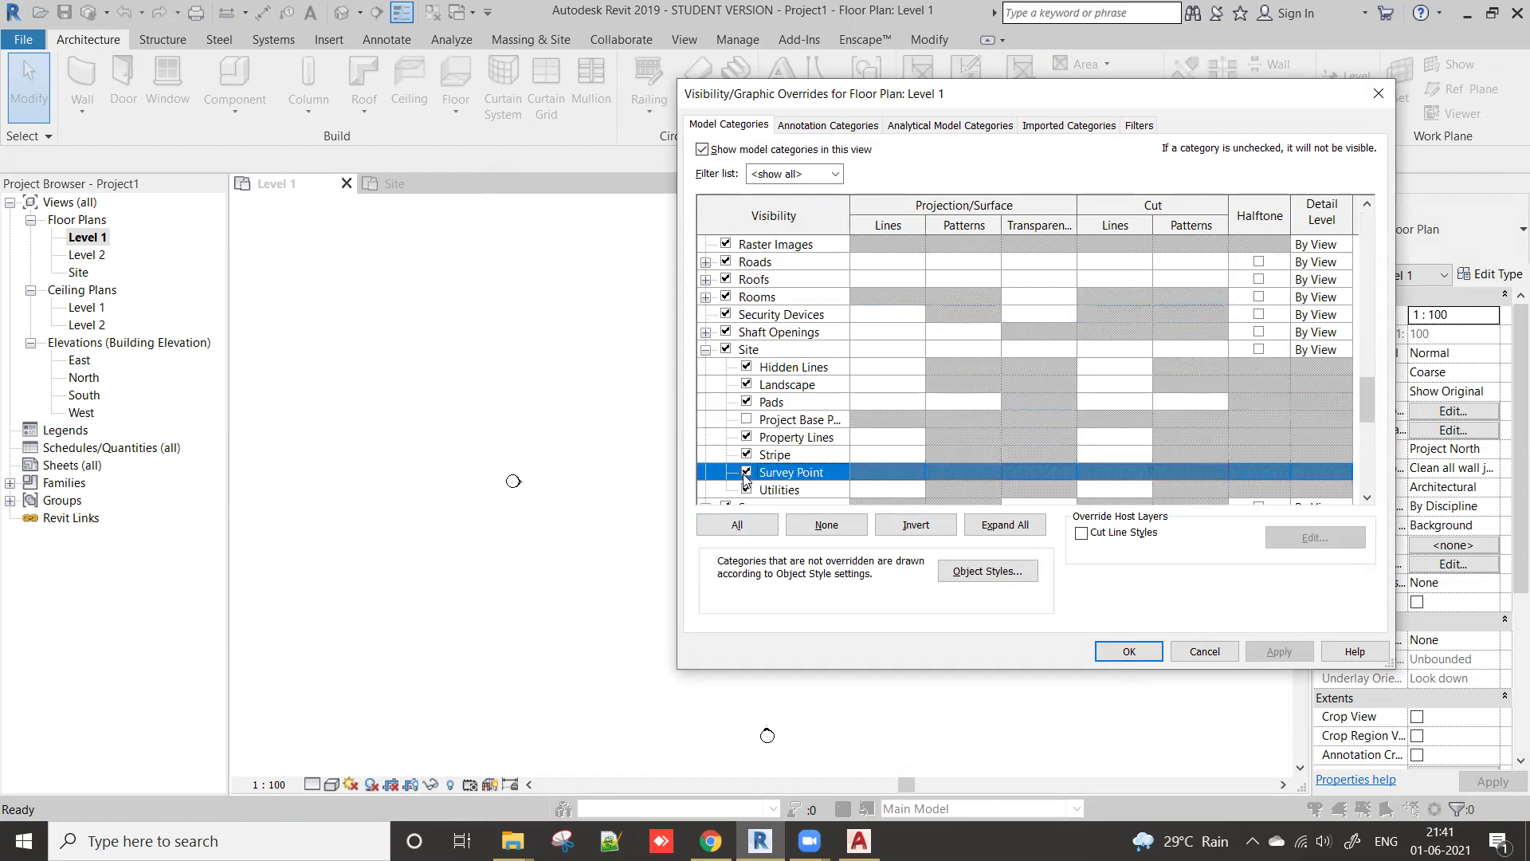
{"action": "left_click", "coordinate": [746, 419]}
{"action": "left_click", "coordinate": [1129, 651]}
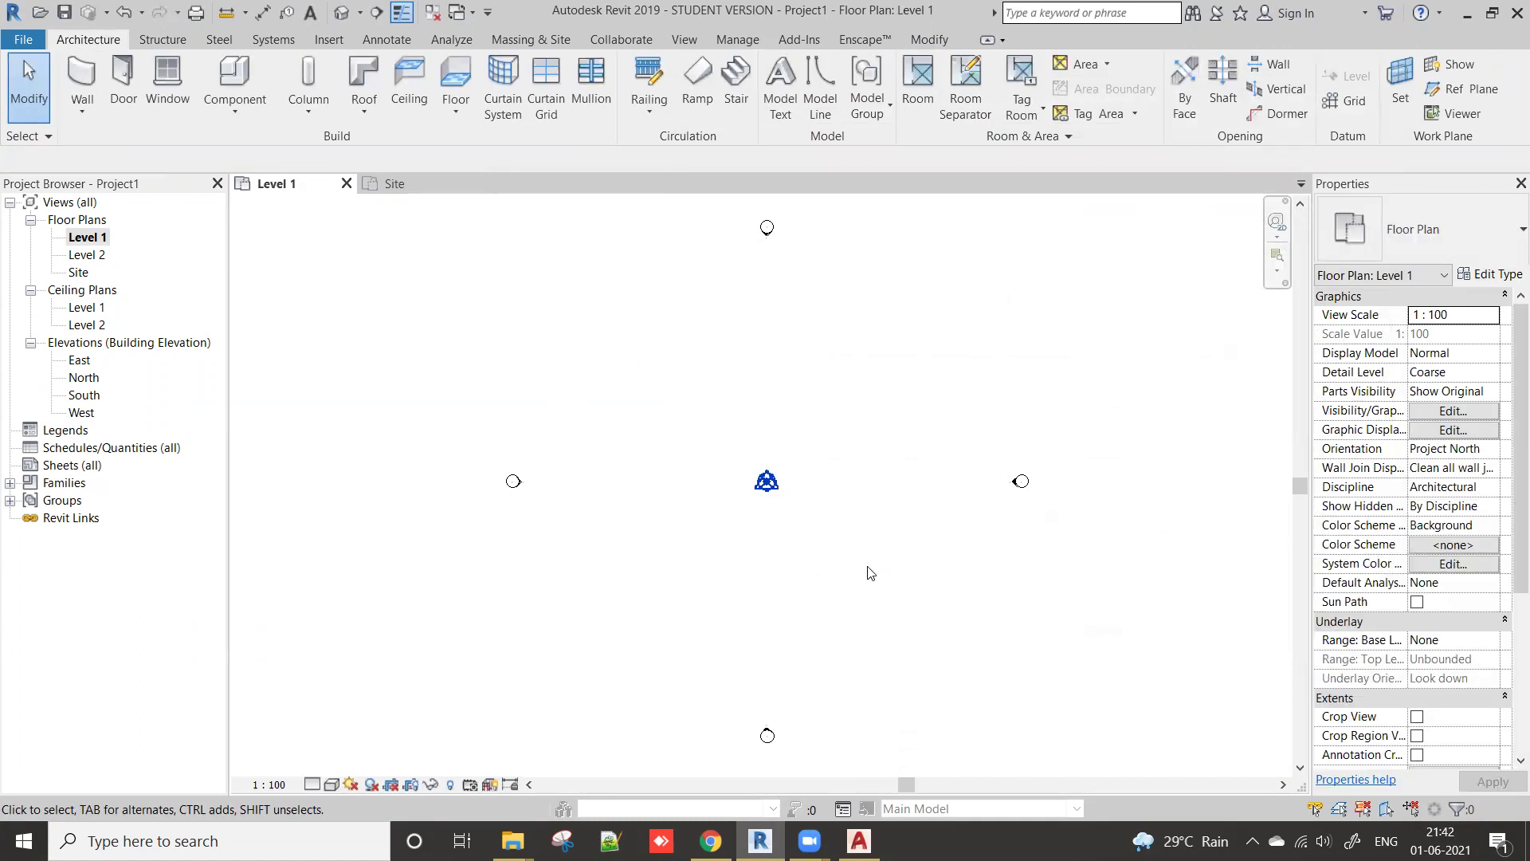
{"action": "left_click", "coordinate": [871, 572]}
{"action": "left_click", "coordinate": [859, 841]}
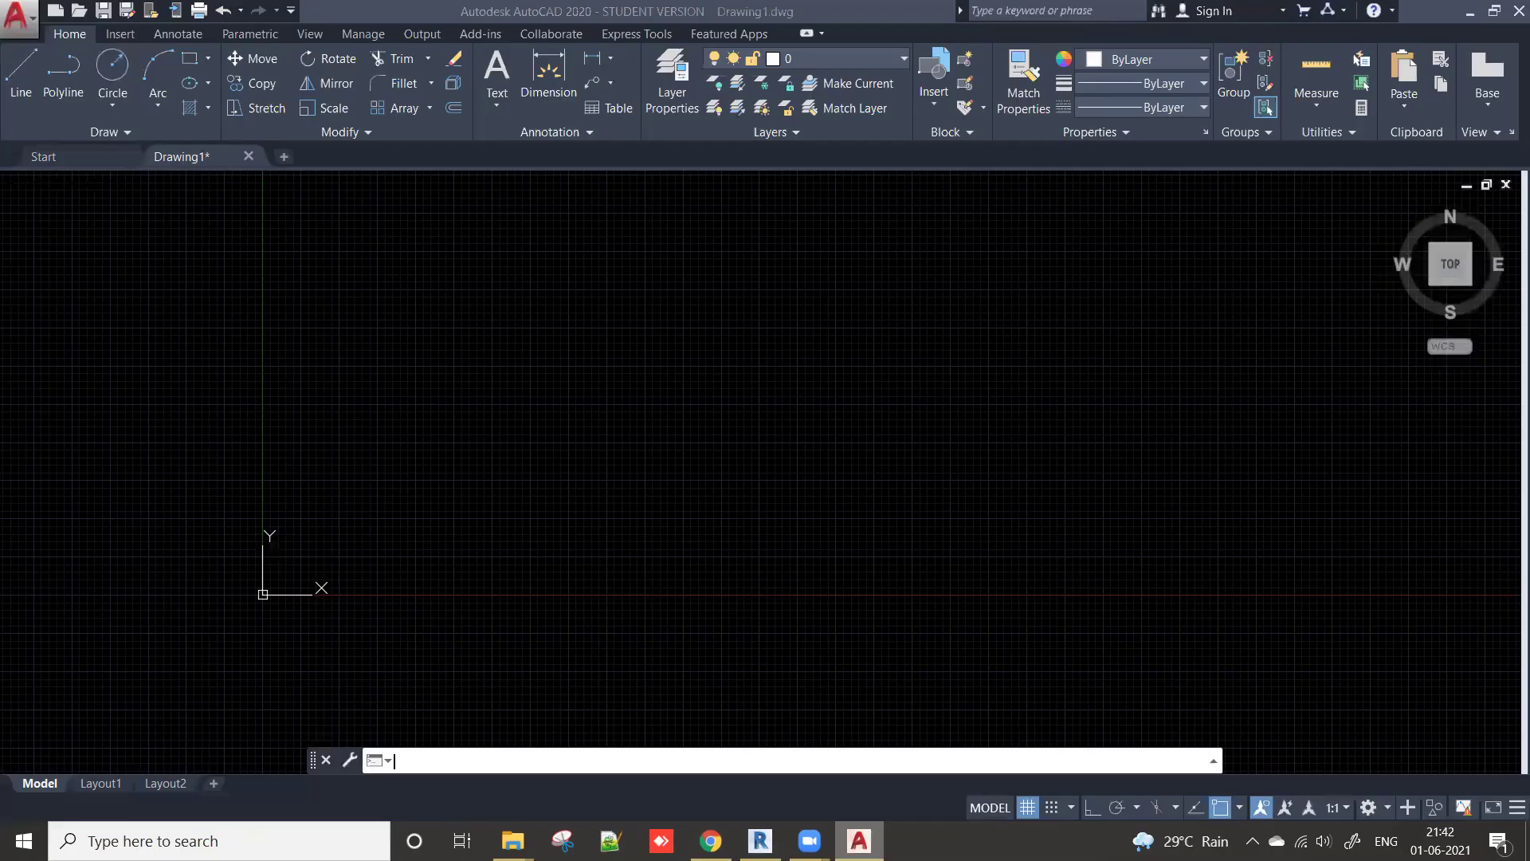
{"action": "left_click", "coordinate": [760, 841]}
{"action": "left_click", "coordinate": [711, 840]}
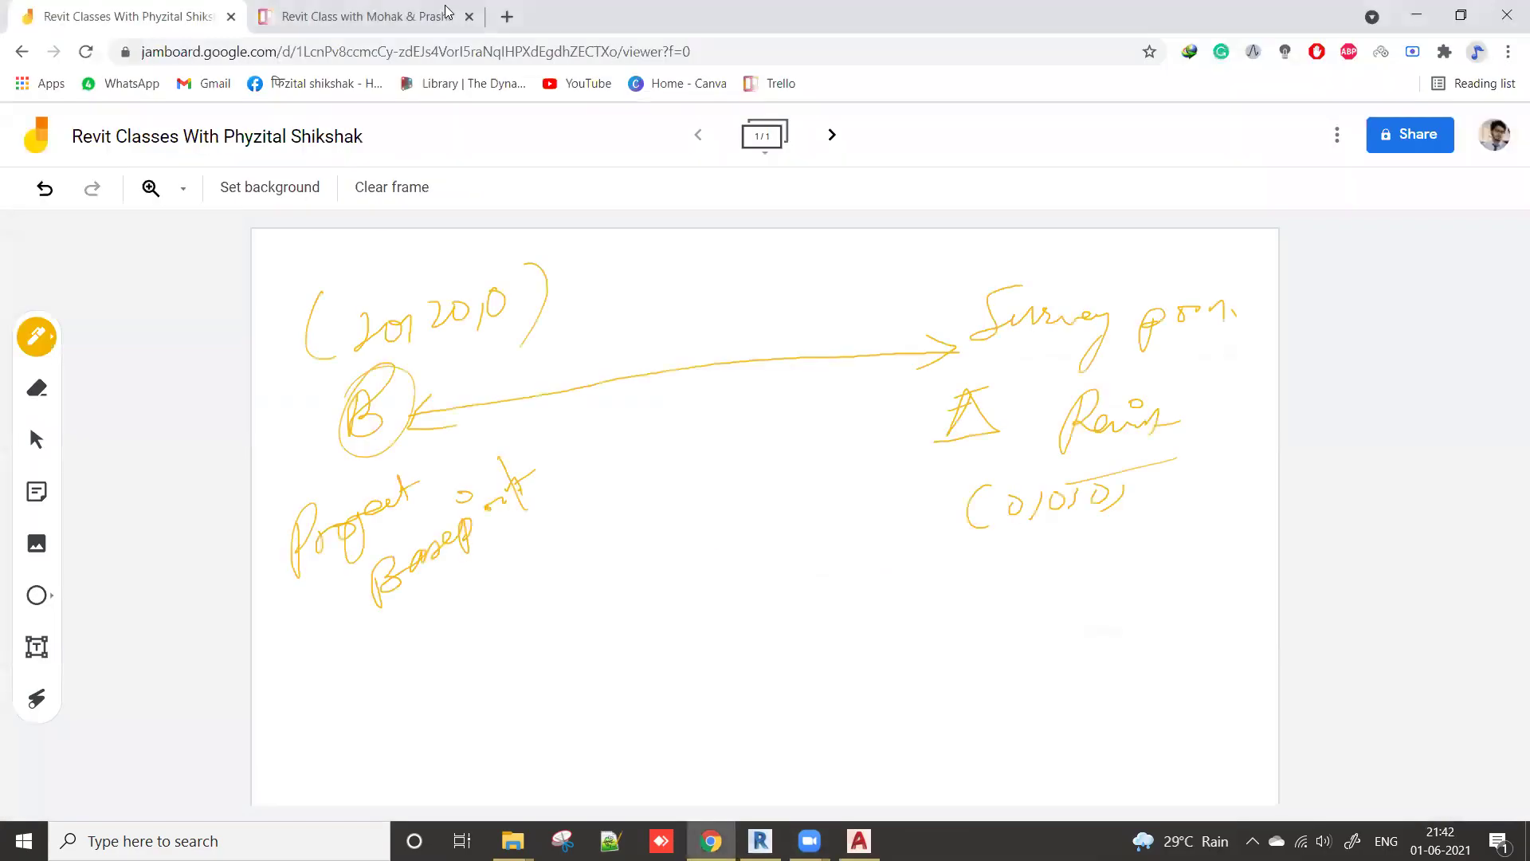
{"action": "left_click", "coordinate": [359, 16]}
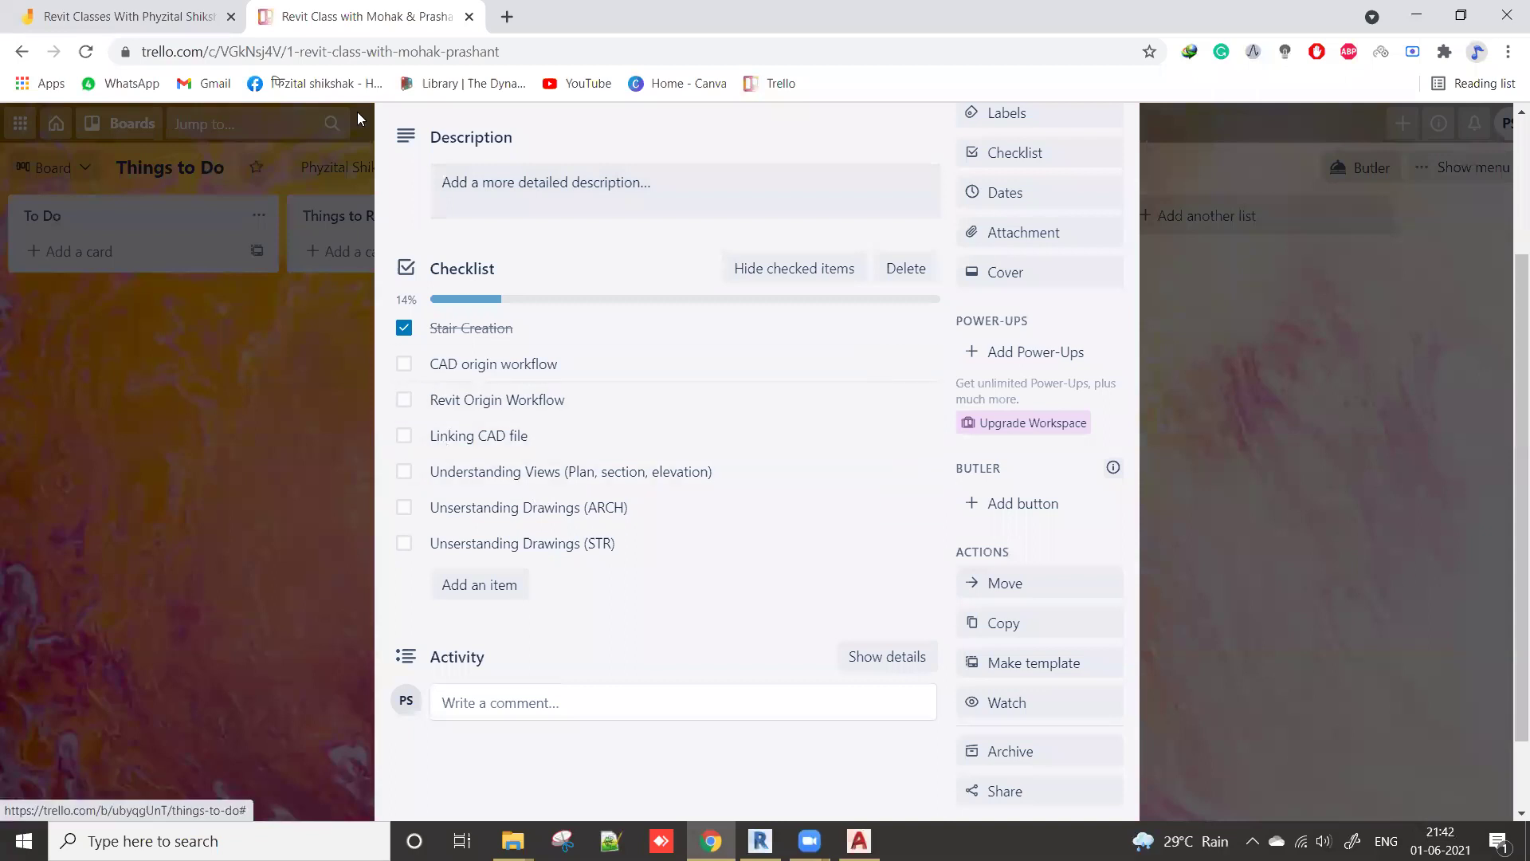
{"action": "left_click", "coordinate": [199, 19]}
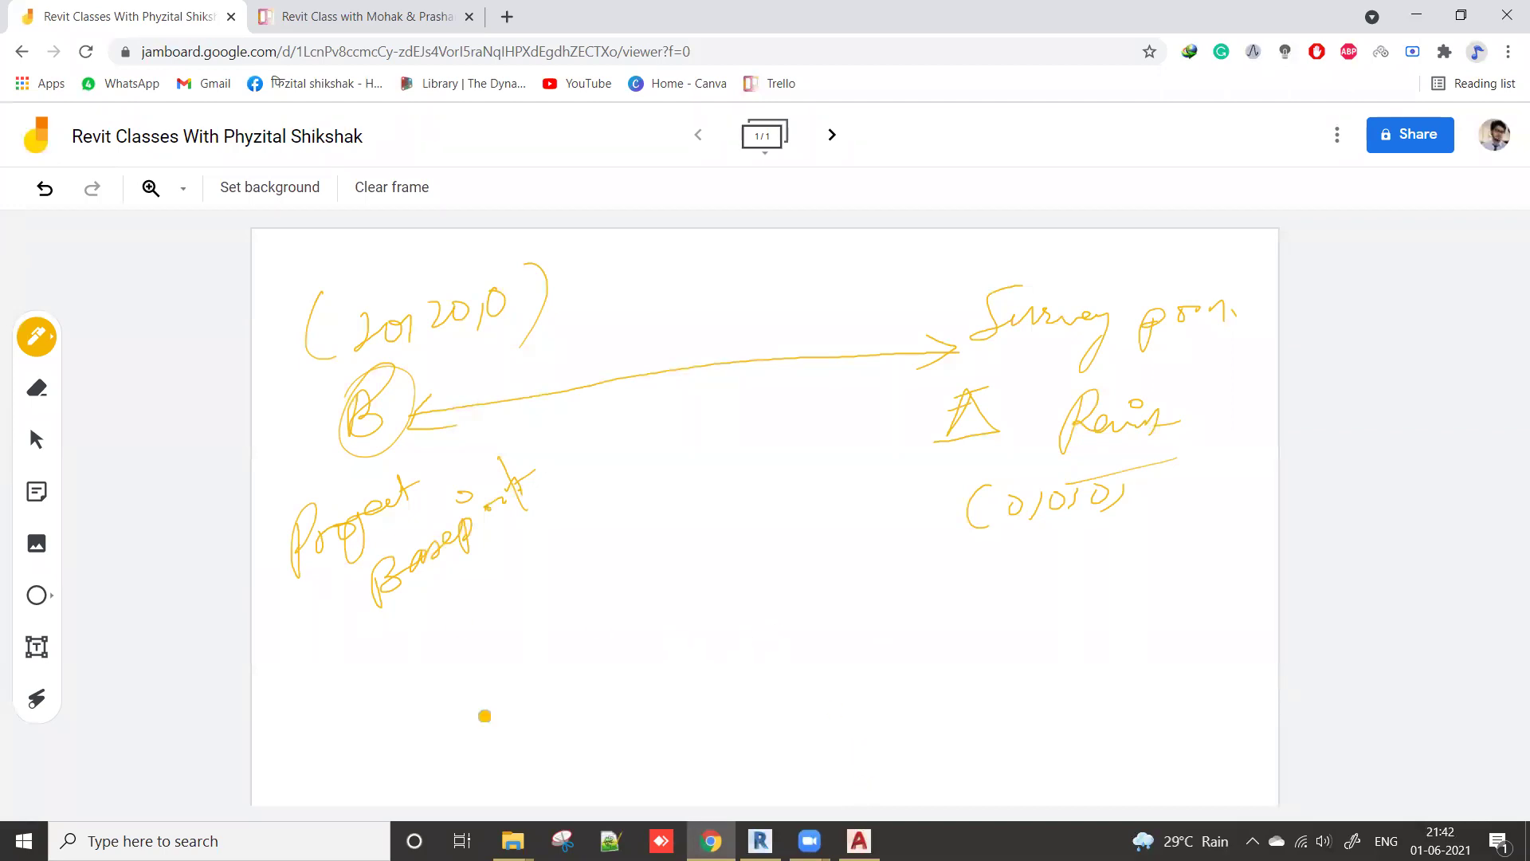
{"action": "key", "text": "alt+Tab"}
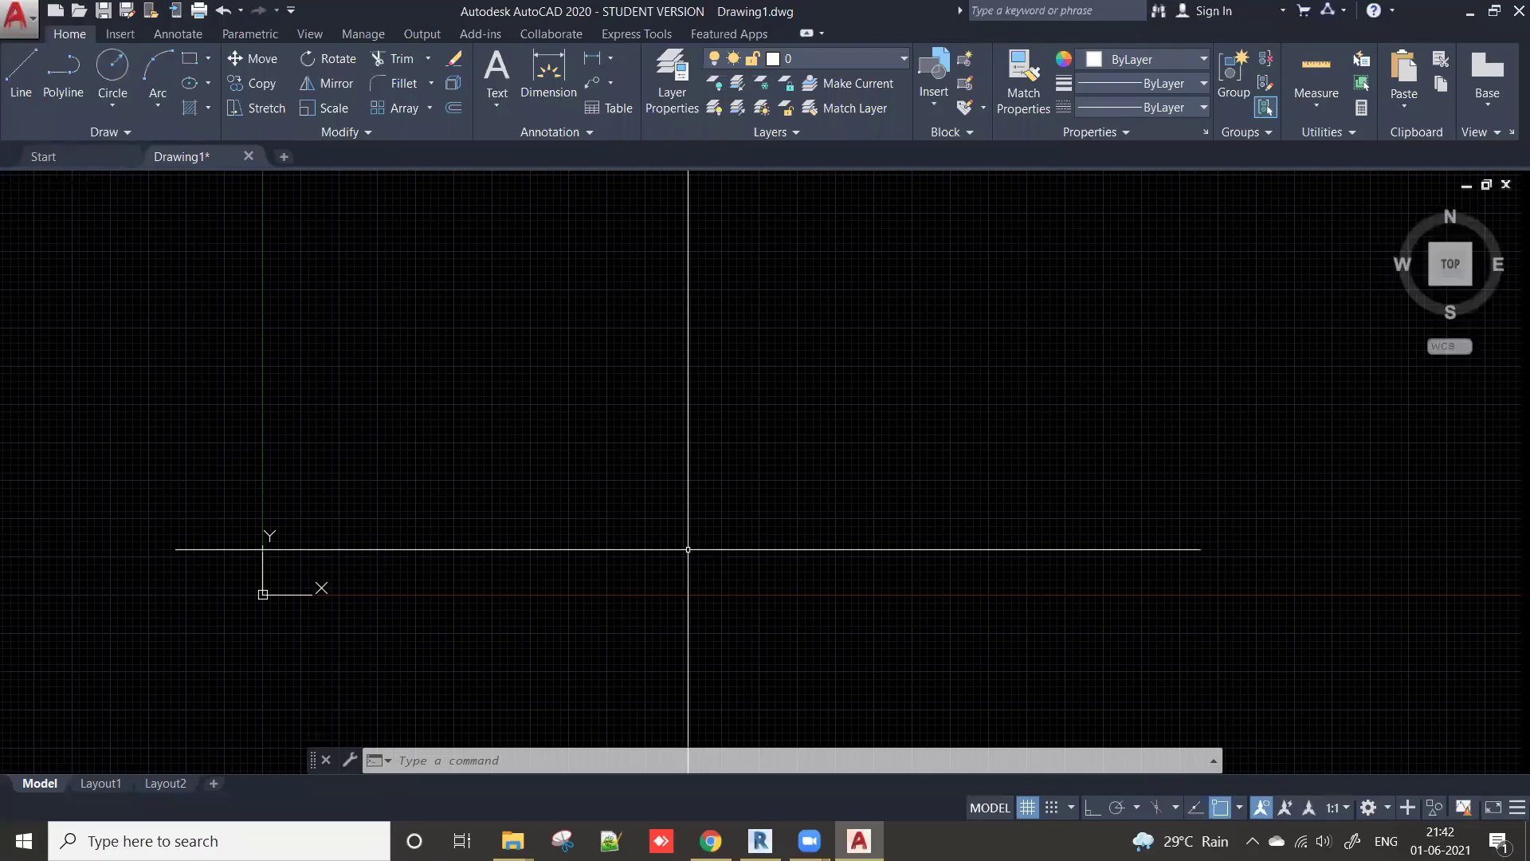
{"action": "key", "text": "Escape"}
{"action": "key", "text": "Escape"}
{"action": "scroll", "coordinate": [582, 468], "scroll_direction": "down", "scroll_amount": 2}
{"action": "key", "text": "Escape"}
{"action": "middle_click_drag", "start_coordinate": [396, 520], "coordinate": [405, 516]}
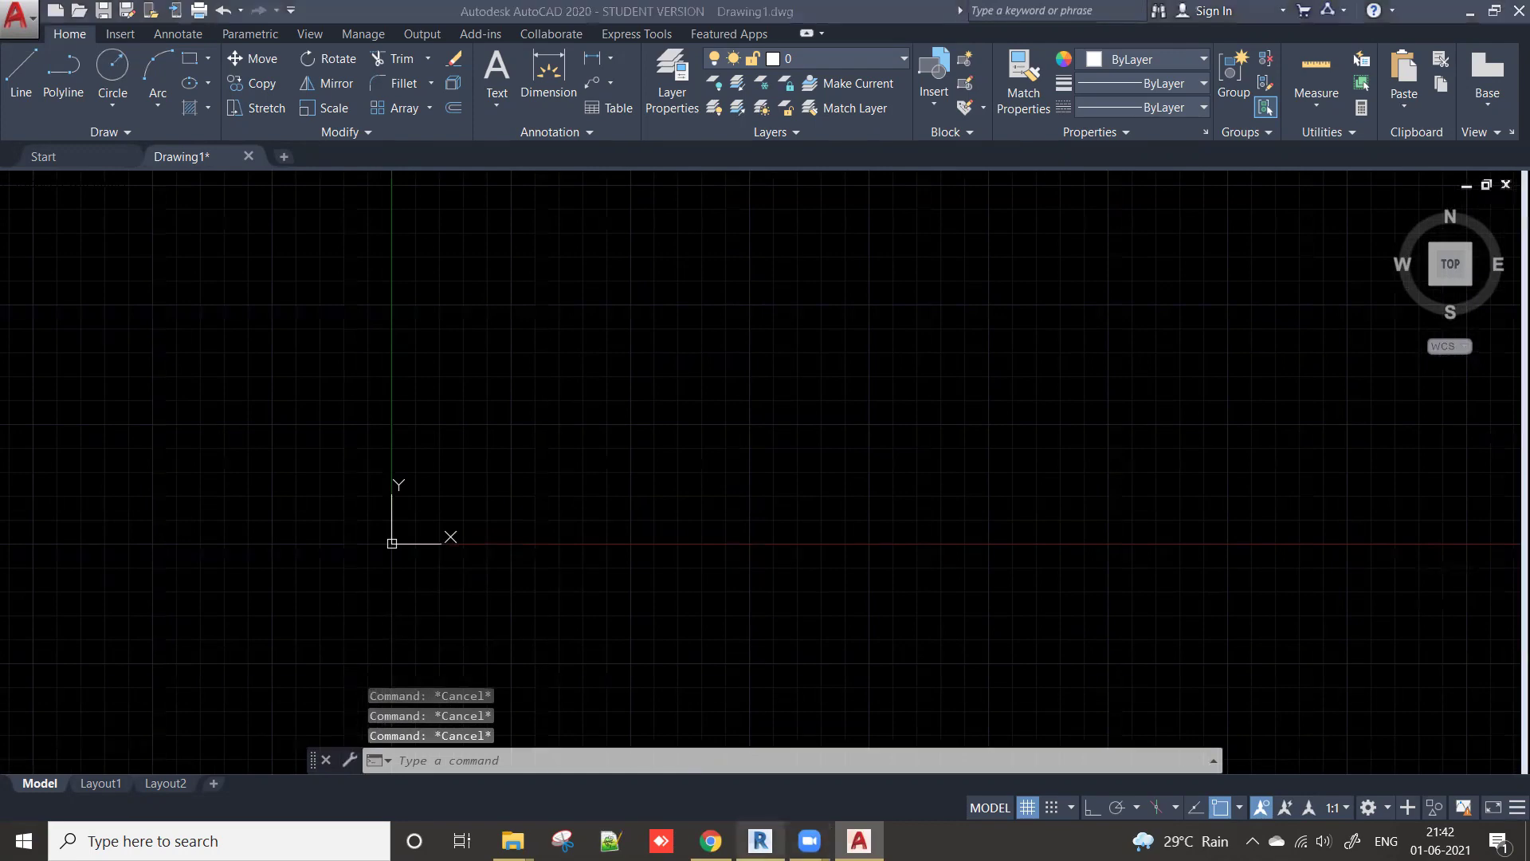
{"action": "left_click", "coordinate": [761, 841]}
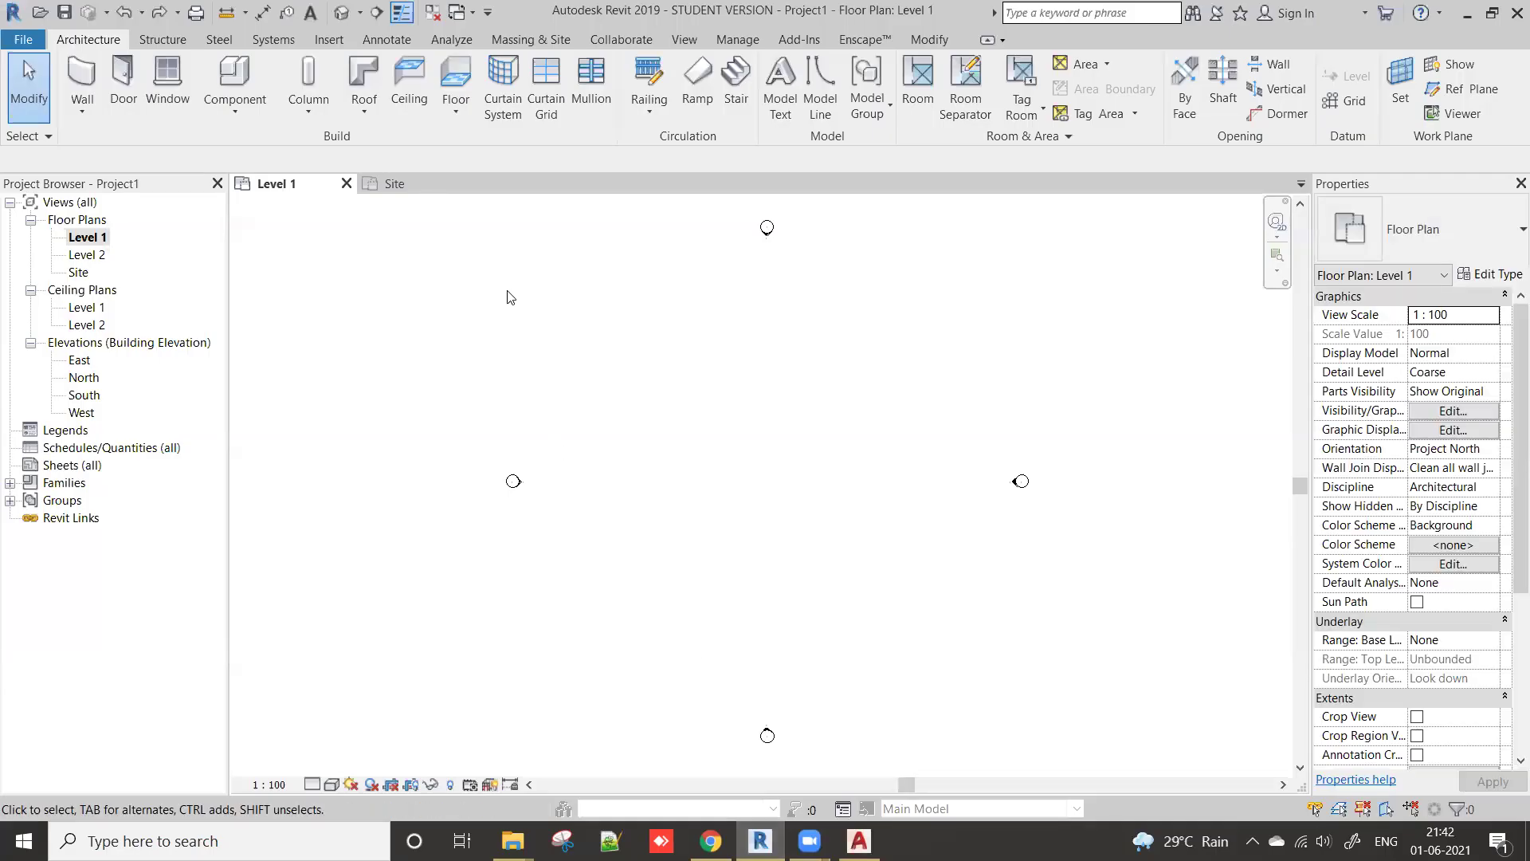
Step: Bring Jamboard back in F11 full screen and clear the frame
{"action": "left_click", "coordinate": [710, 838]}
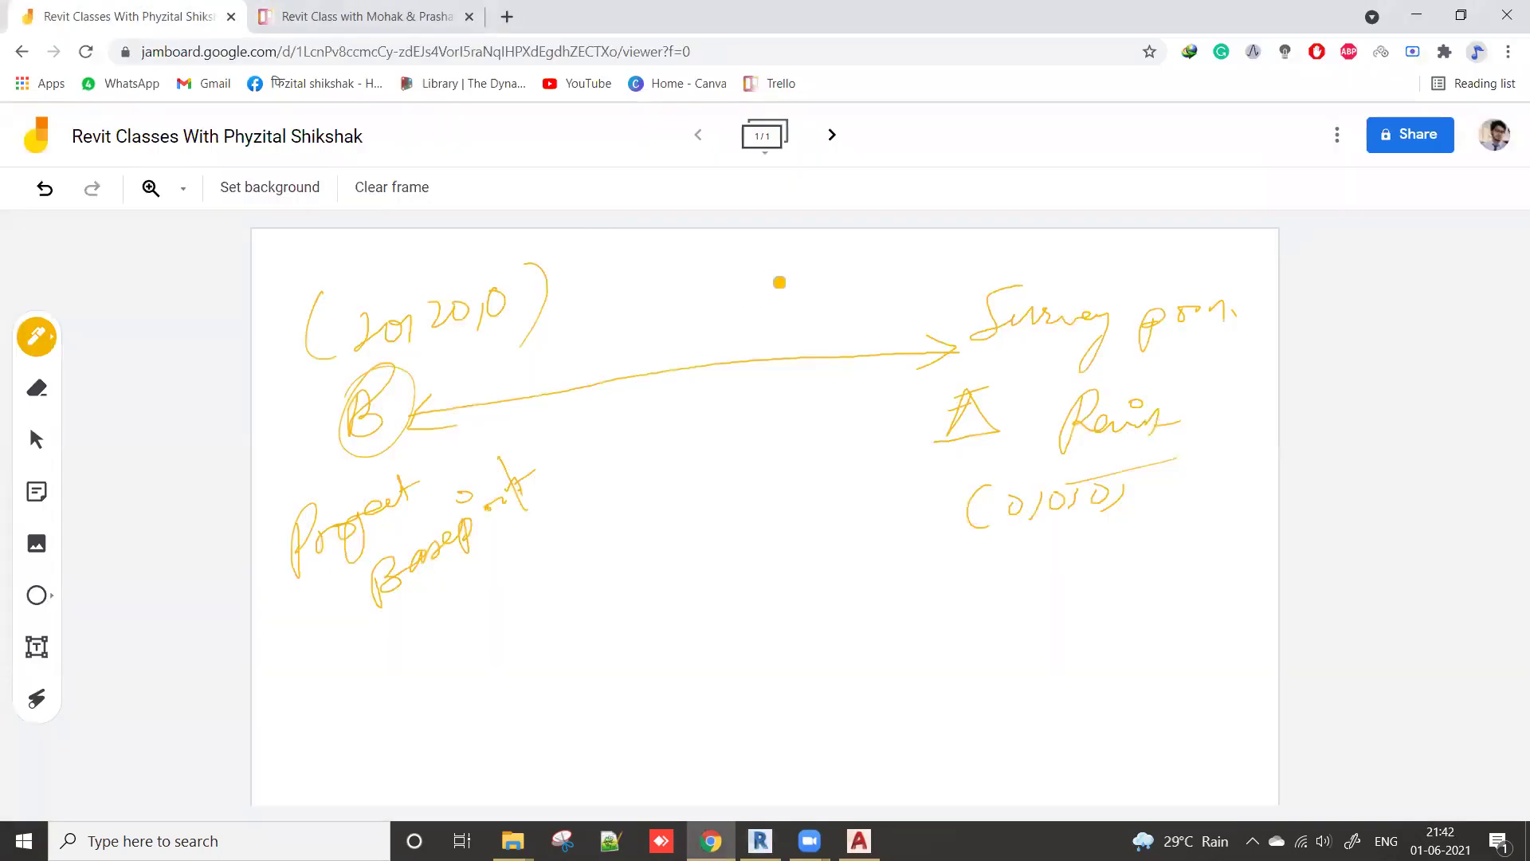
{"action": "key", "text": "F11"}
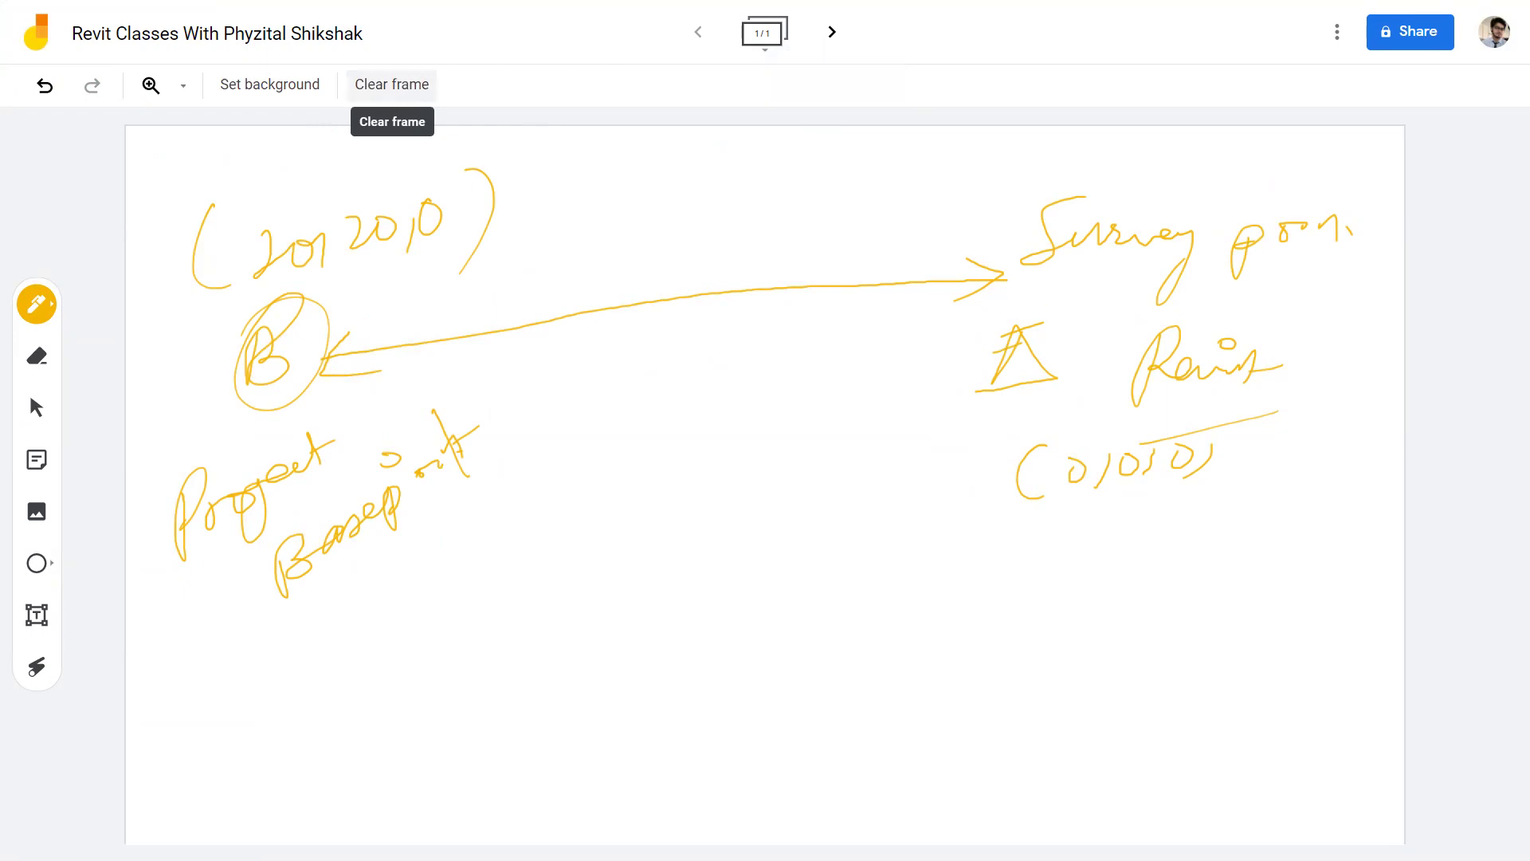
{"action": "left_click", "coordinate": [384, 94]}
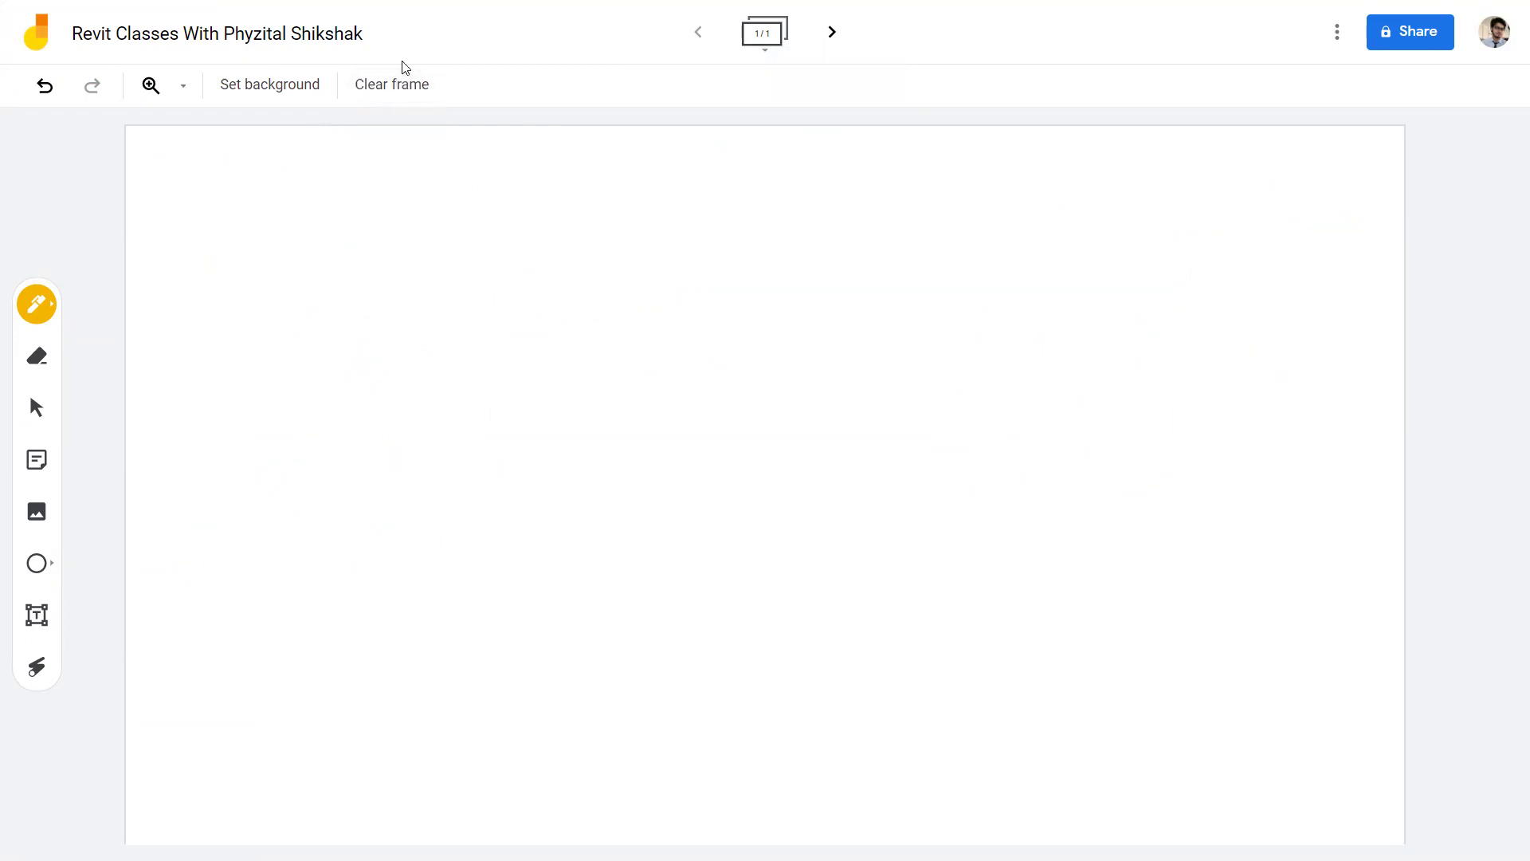
Step: Choose black and then teal from the pen colour options
{"action": "left_click", "coordinate": [30, 300]}
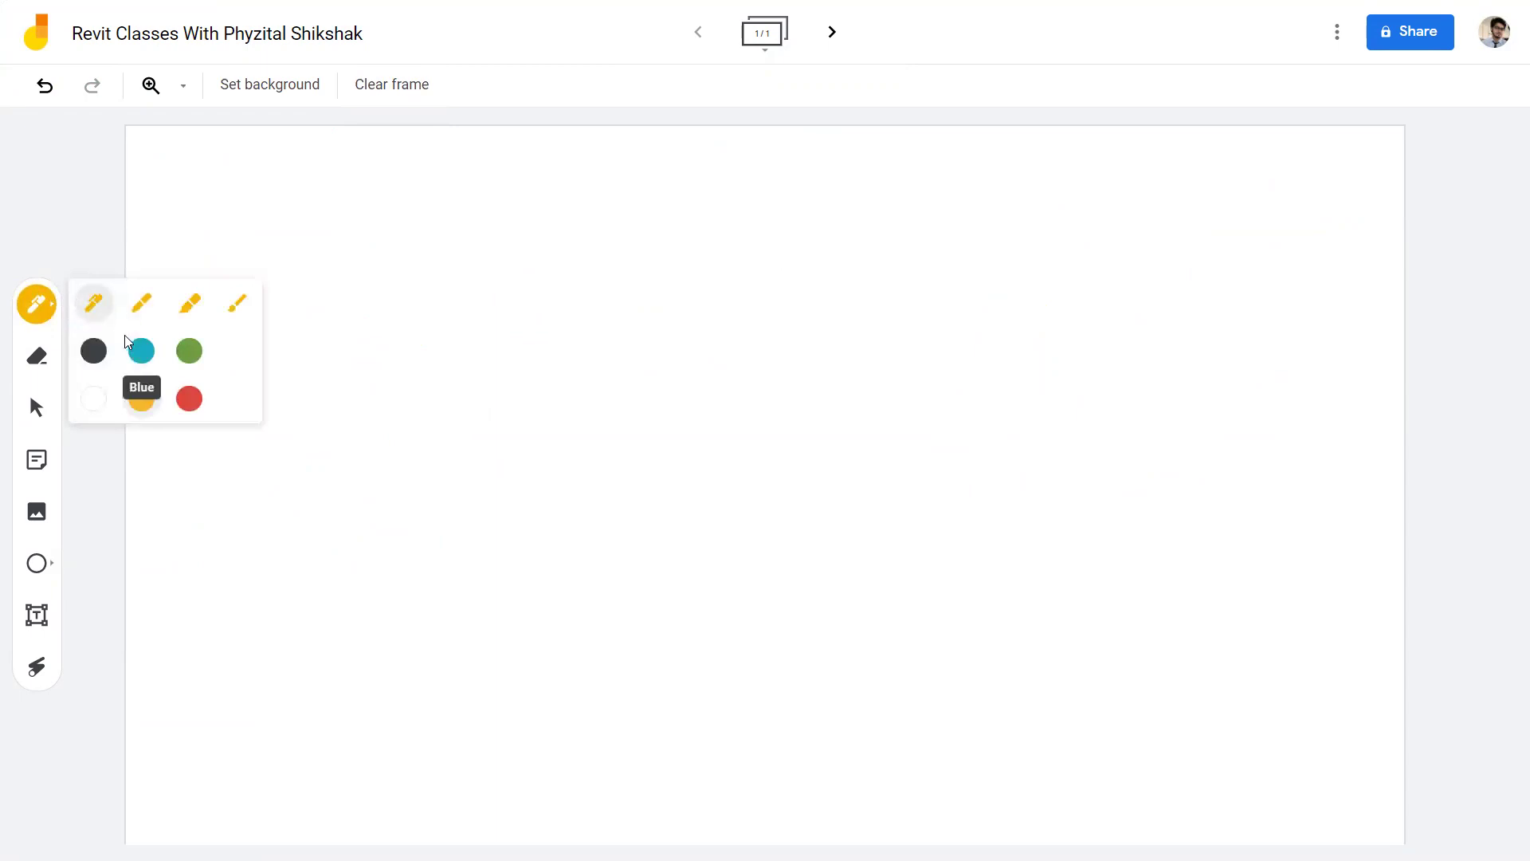
{"action": "left_click", "coordinate": [93, 351]}
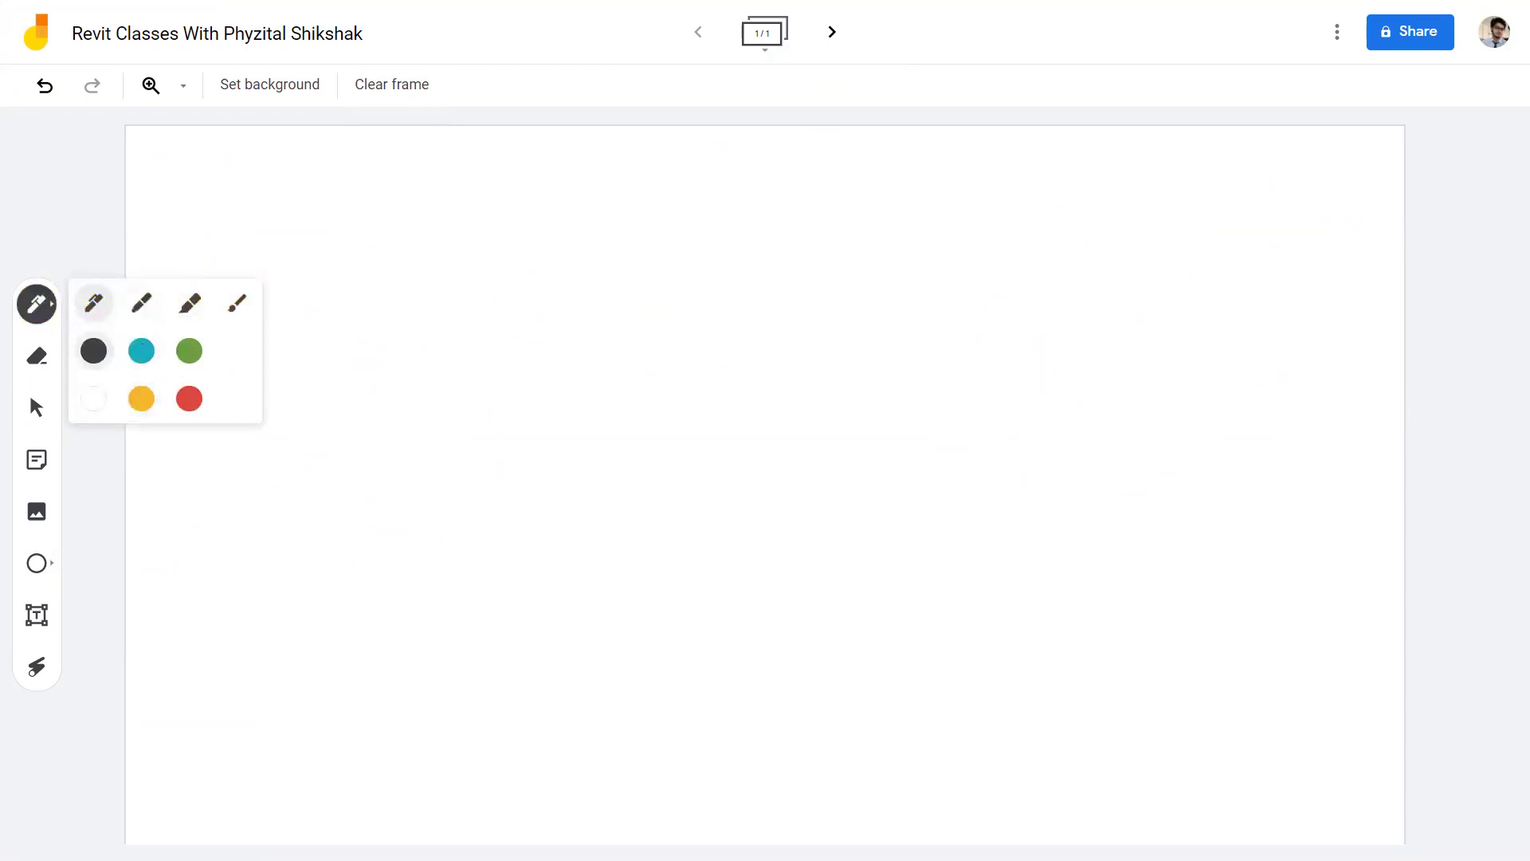
{"action": "left_click", "coordinate": [141, 350]}
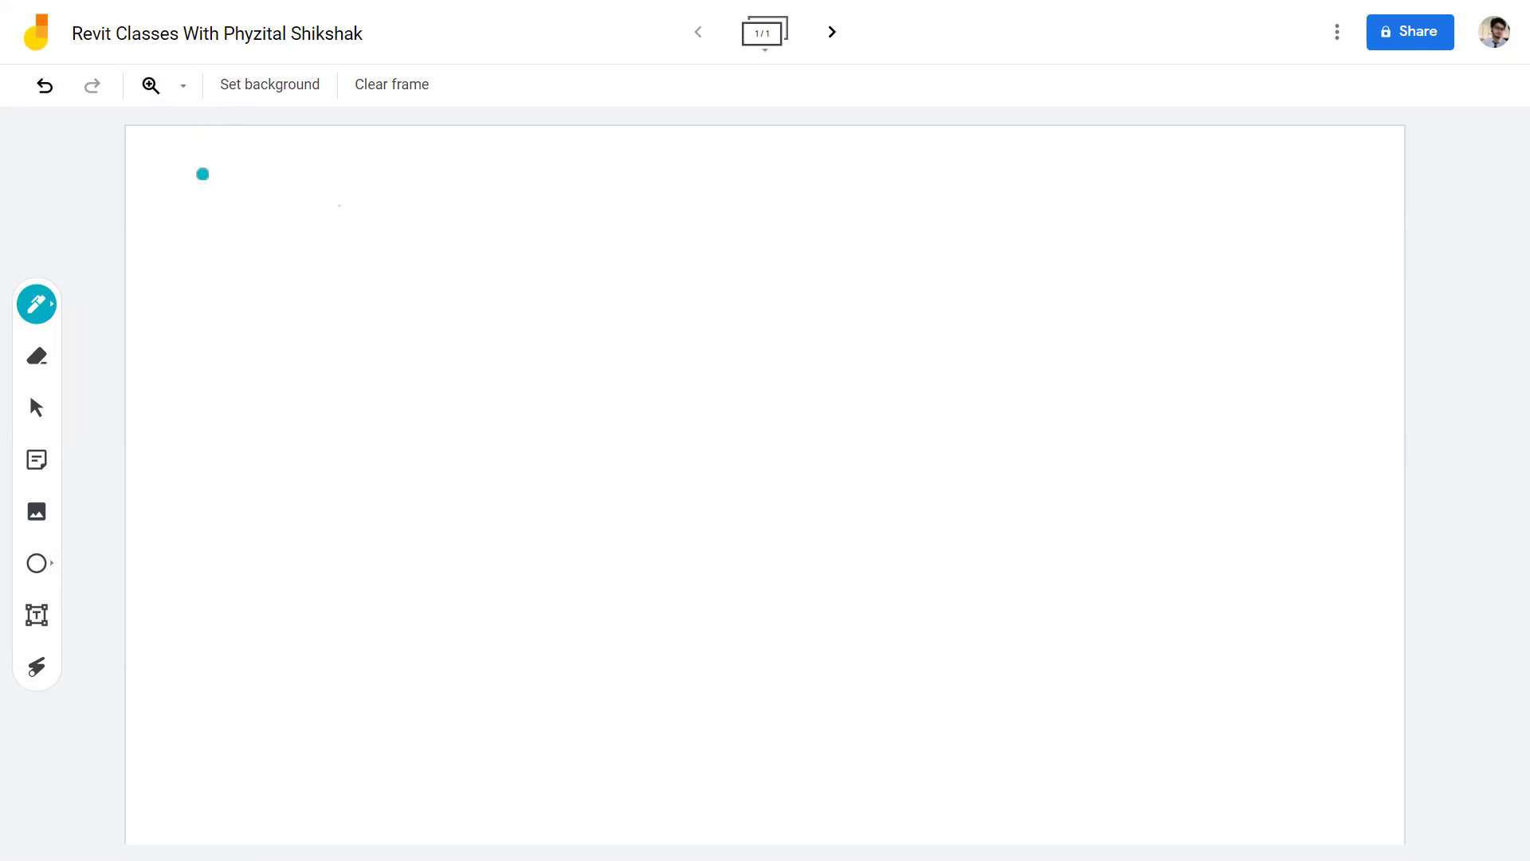
Step: Write the teal heading 'Import & Linking:' at the top left
{"action": "left_click_drag", "start_coordinate": [204, 173], "coordinate": [189, 205]}
{"action": "mouse_move", "coordinate": [290, 174]}
{"action": "left_mouse_down"}
{"action": "mouse_move", "coordinate": [375, 179]}
{"action": "mouse_move", "coordinate": [403, 163]}
{"action": "mouse_move", "coordinate": [508, 193]}
{"action": "left_mouse_up"}
{"action": "mouse_move", "coordinate": [585, 150]}
{"action": "left_mouse_down"}
{"action": "mouse_move", "coordinate": [599, 185]}
{"action": "mouse_move", "coordinate": [667, 184]}
{"action": "mouse_move", "coordinate": [701, 160]}
{"action": "mouse_move", "coordinate": [770, 172]}
{"action": "mouse_move", "coordinate": [718, 225]}
{"action": "left_mouse_up"}
{"action": "left_click", "coordinate": [702, 161]}
{"action": "left_click", "coordinate": [801, 161]}
{"action": "left_click", "coordinate": [784, 191]}
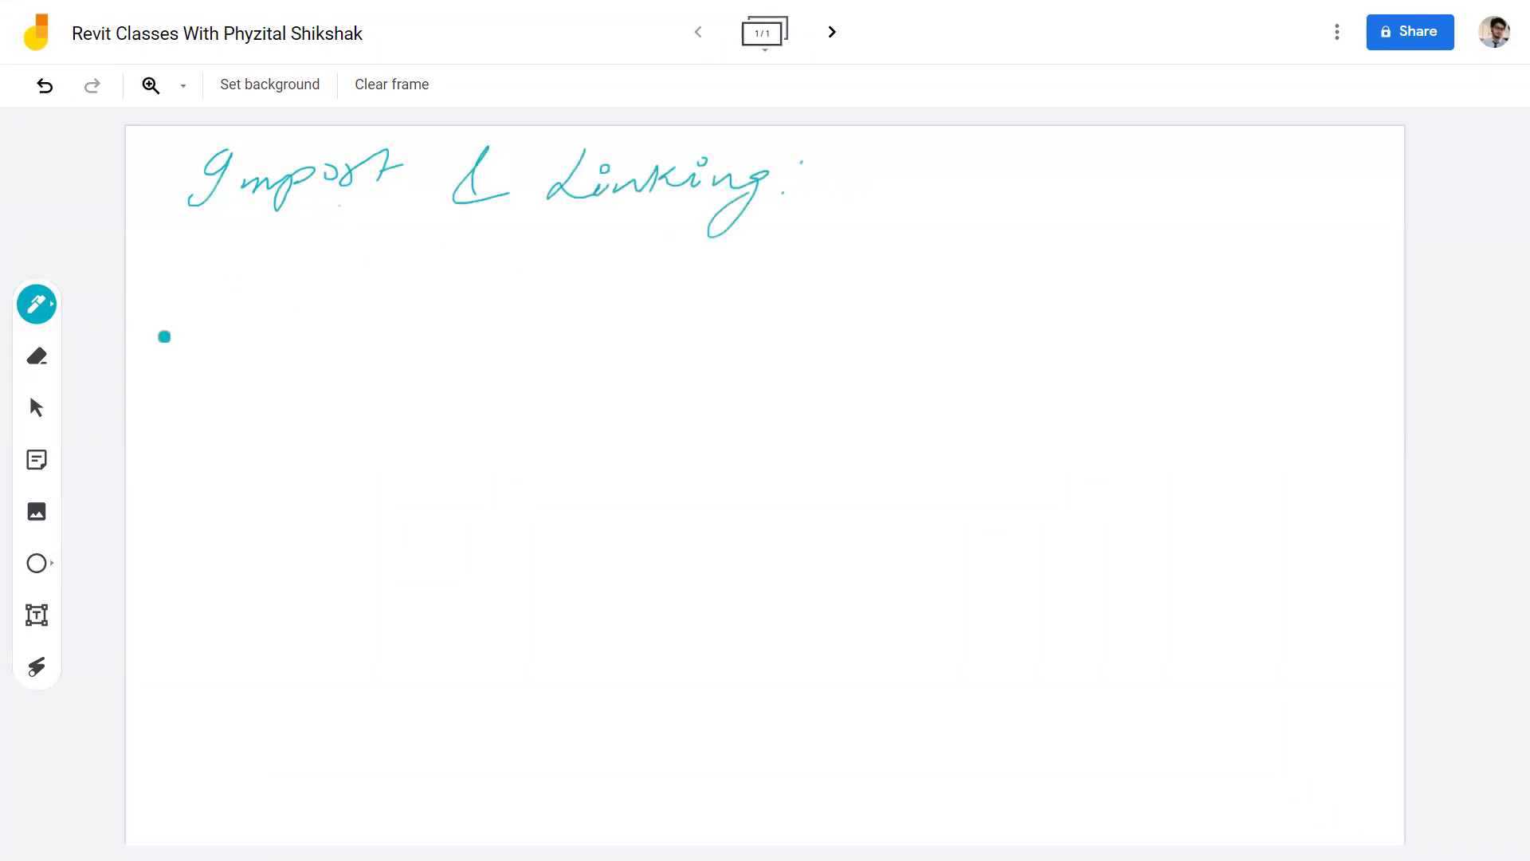
Step: Switch the pen to black and draw box A labelled 'Revit file'
{"action": "left_click", "coordinate": [34, 322]}
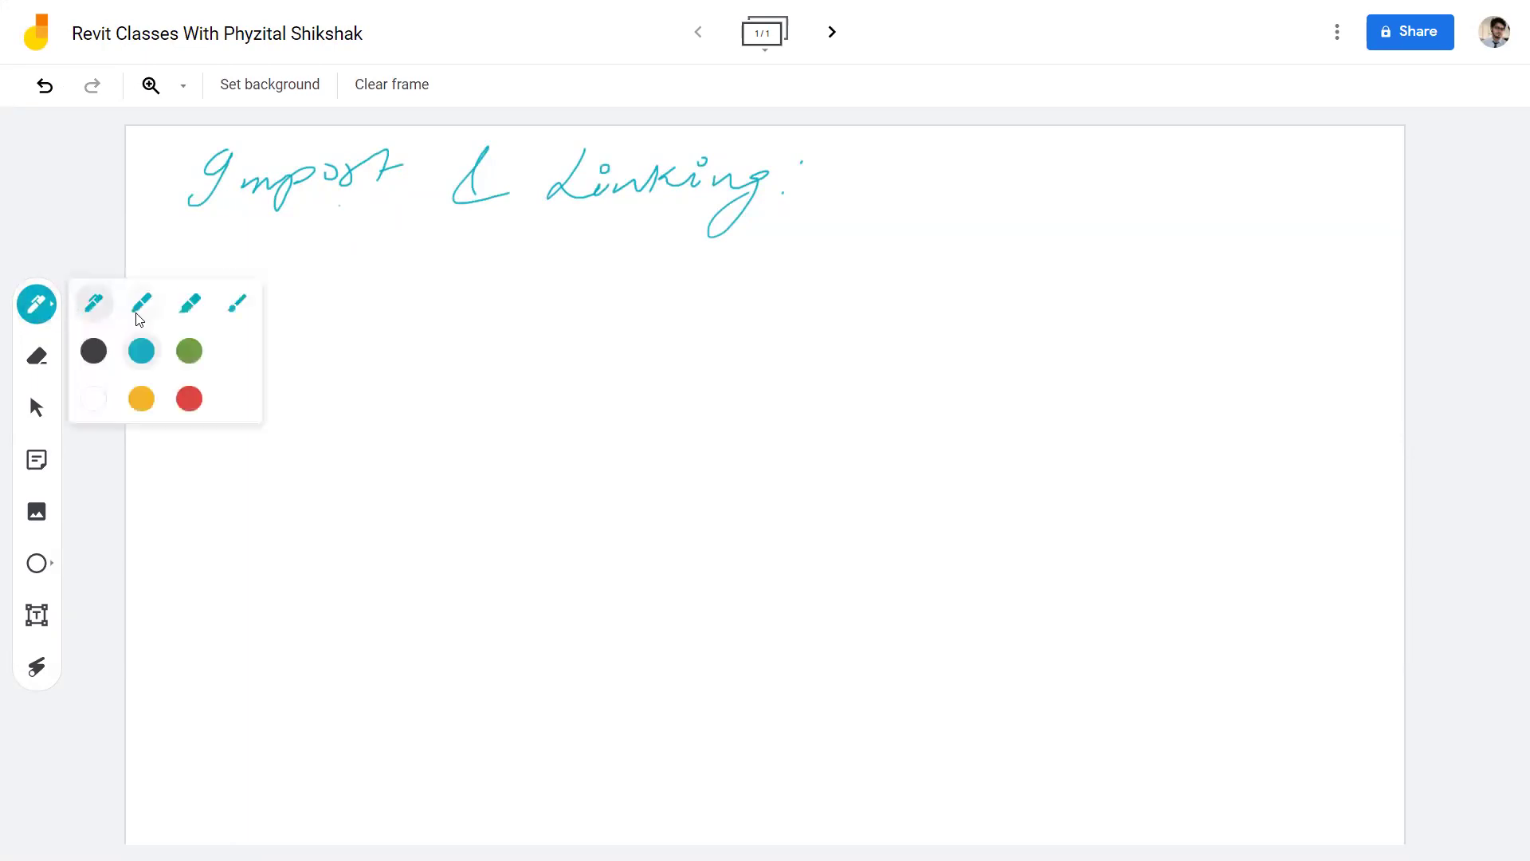
{"action": "left_click", "coordinate": [94, 350]}
{"action": "left_click", "coordinate": [327, 319]}
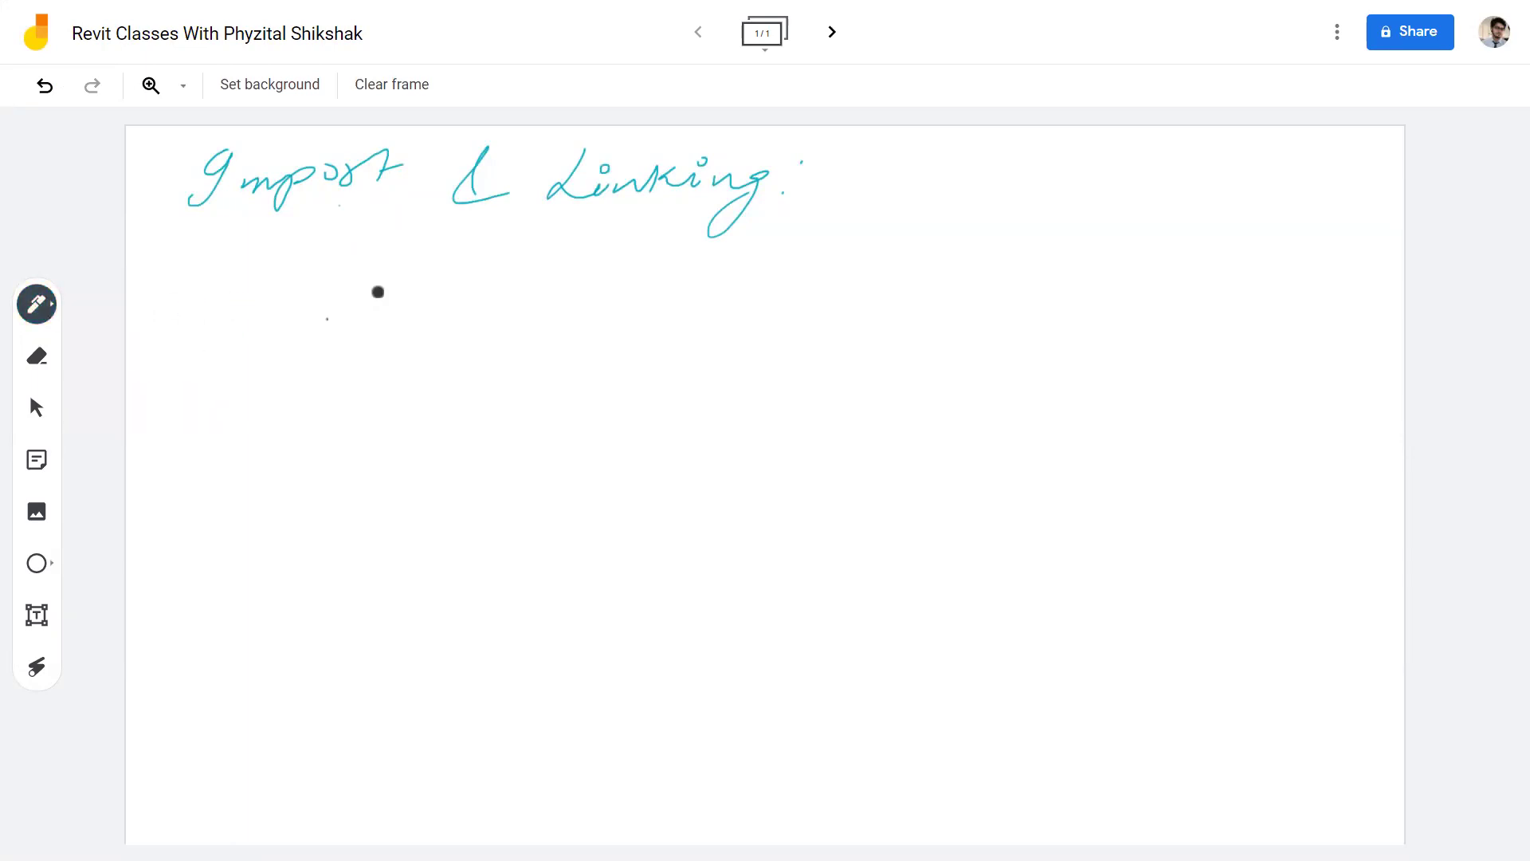
{"action": "mouse_move", "coordinate": [314, 307]}
{"action": "left_mouse_down"}
{"action": "mouse_move", "coordinate": [393, 301]}
{"action": "mouse_move", "coordinate": [399, 382]}
{"action": "left_mouse_up"}
{"action": "mouse_move", "coordinate": [425, 313]}
{"action": "left_mouse_down"}
{"action": "mouse_move", "coordinate": [374, 382]}
{"action": "mouse_move", "coordinate": [343, 368]}
{"action": "mouse_move", "coordinate": [367, 365]}
{"action": "left_mouse_up"}
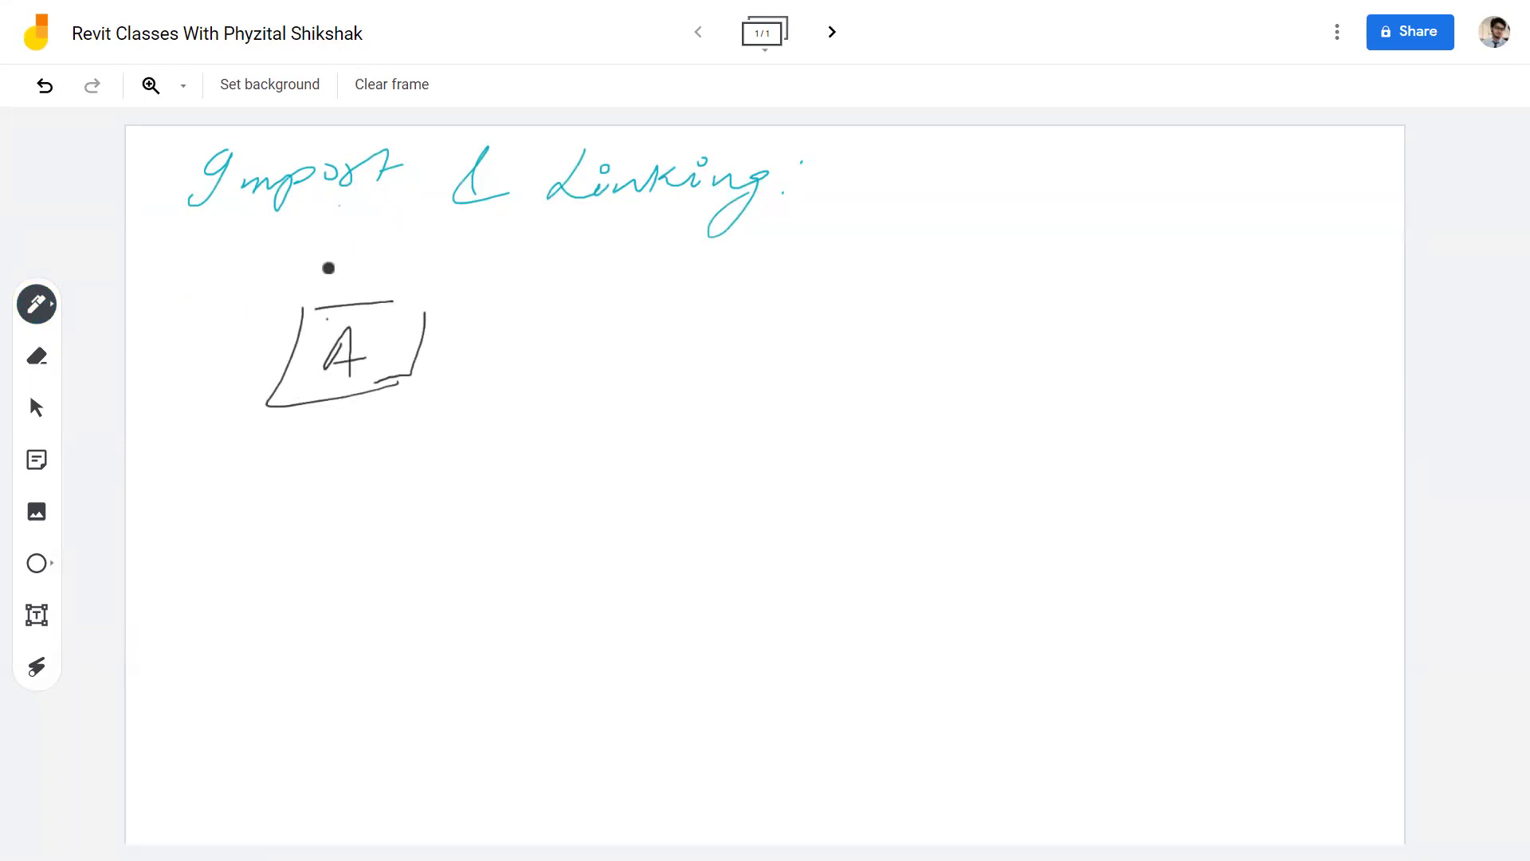
{"action": "mouse_move", "coordinate": [333, 253]}
{"action": "left_mouse_down"}
{"action": "mouse_move", "coordinate": [411, 292]}
{"action": "mouse_move", "coordinate": [462, 259]}
{"action": "mouse_move", "coordinate": [498, 259]}
{"action": "left_mouse_up"}
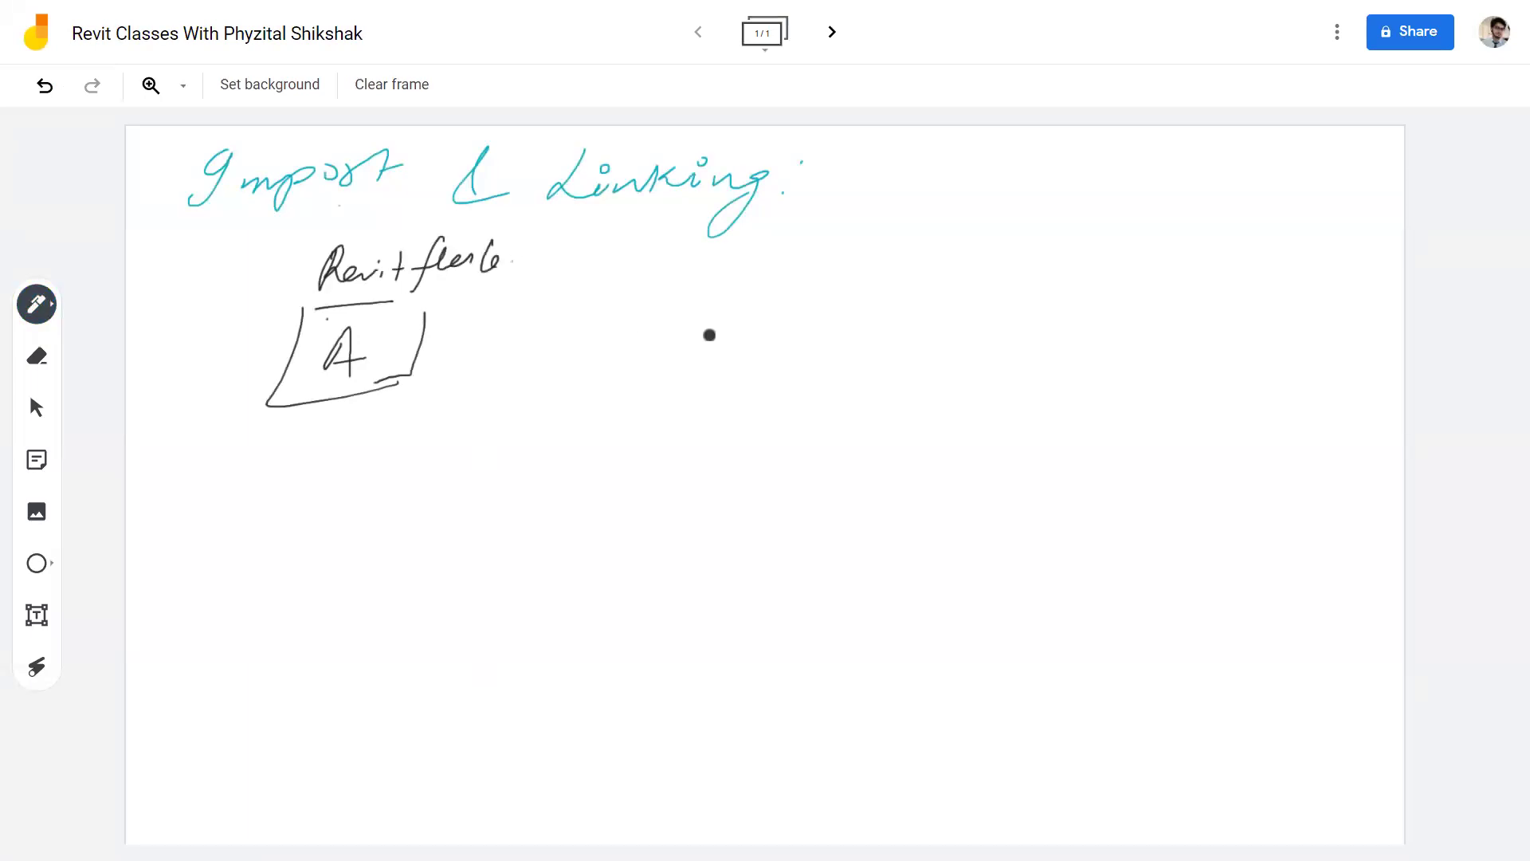
Step: Draw box B to the right of A and label it CAD
{"action": "mouse_move", "coordinate": [714, 301]}
{"action": "left_mouse_down"}
{"action": "mouse_move", "coordinate": [718, 318]}
{"action": "mouse_move", "coordinate": [720, 294]}
{"action": "mouse_move", "coordinate": [763, 291]}
{"action": "left_mouse_up"}
{"action": "mouse_move", "coordinate": [676, 300]}
{"action": "left_mouse_down"}
{"action": "mouse_move", "coordinate": [638, 378]}
{"action": "mouse_move", "coordinate": [775, 365]}
{"action": "left_mouse_up"}
{"action": "left_click_drag", "start_coordinate": [745, 361], "coordinate": [777, 360]}
{"action": "left_click_drag", "start_coordinate": [804, 284], "coordinate": [777, 363]}
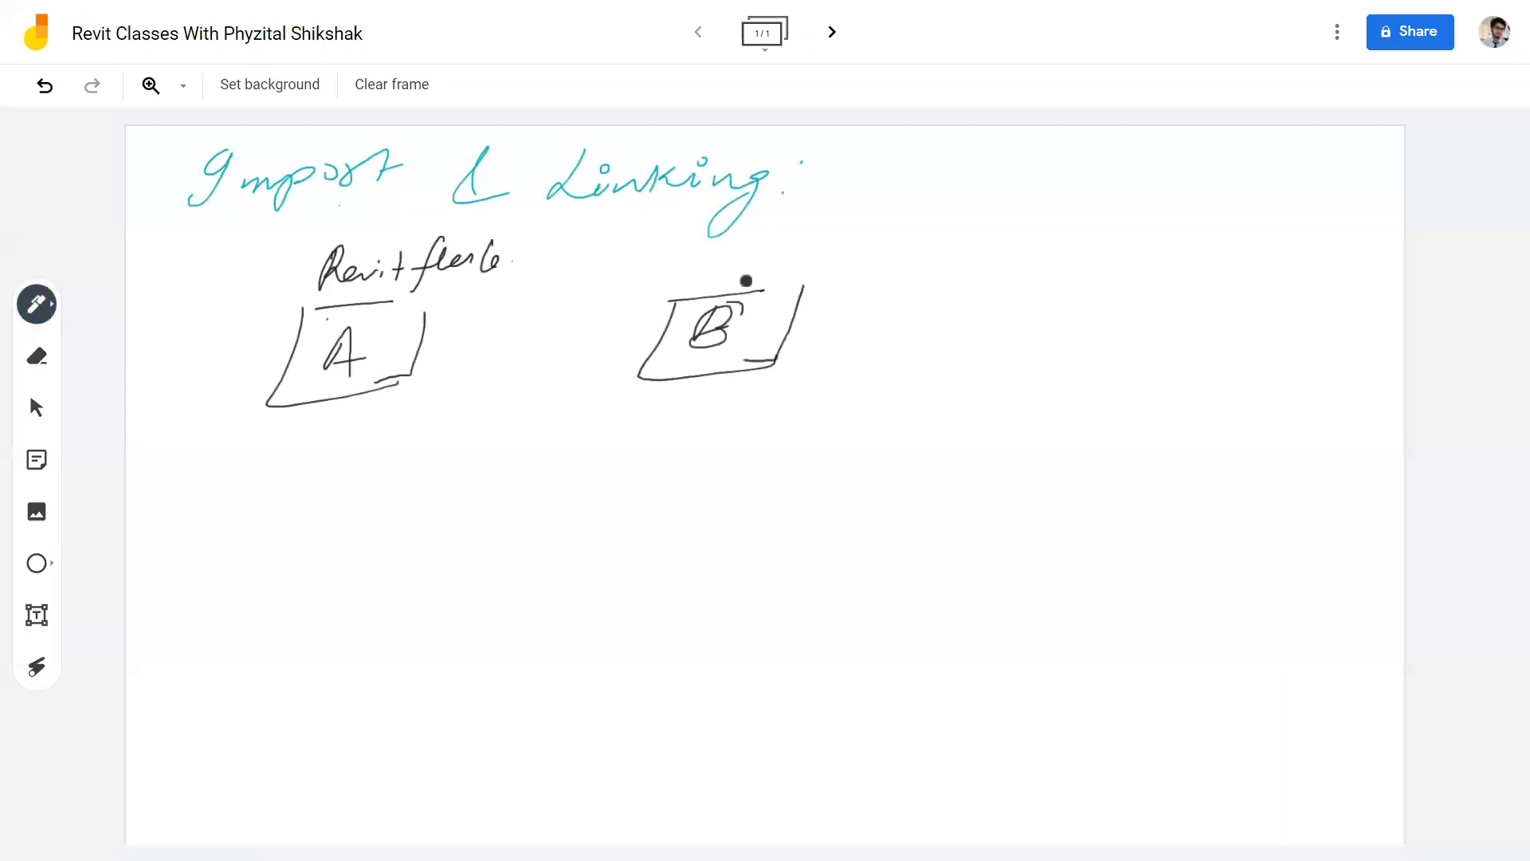
{"action": "mouse_move", "coordinate": [729, 236]}
{"action": "left_mouse_down"}
{"action": "mouse_move", "coordinate": [724, 263]}
{"action": "mouse_move", "coordinate": [765, 266]}
{"action": "mouse_move", "coordinate": [746, 269]}
{"action": "left_mouse_up"}
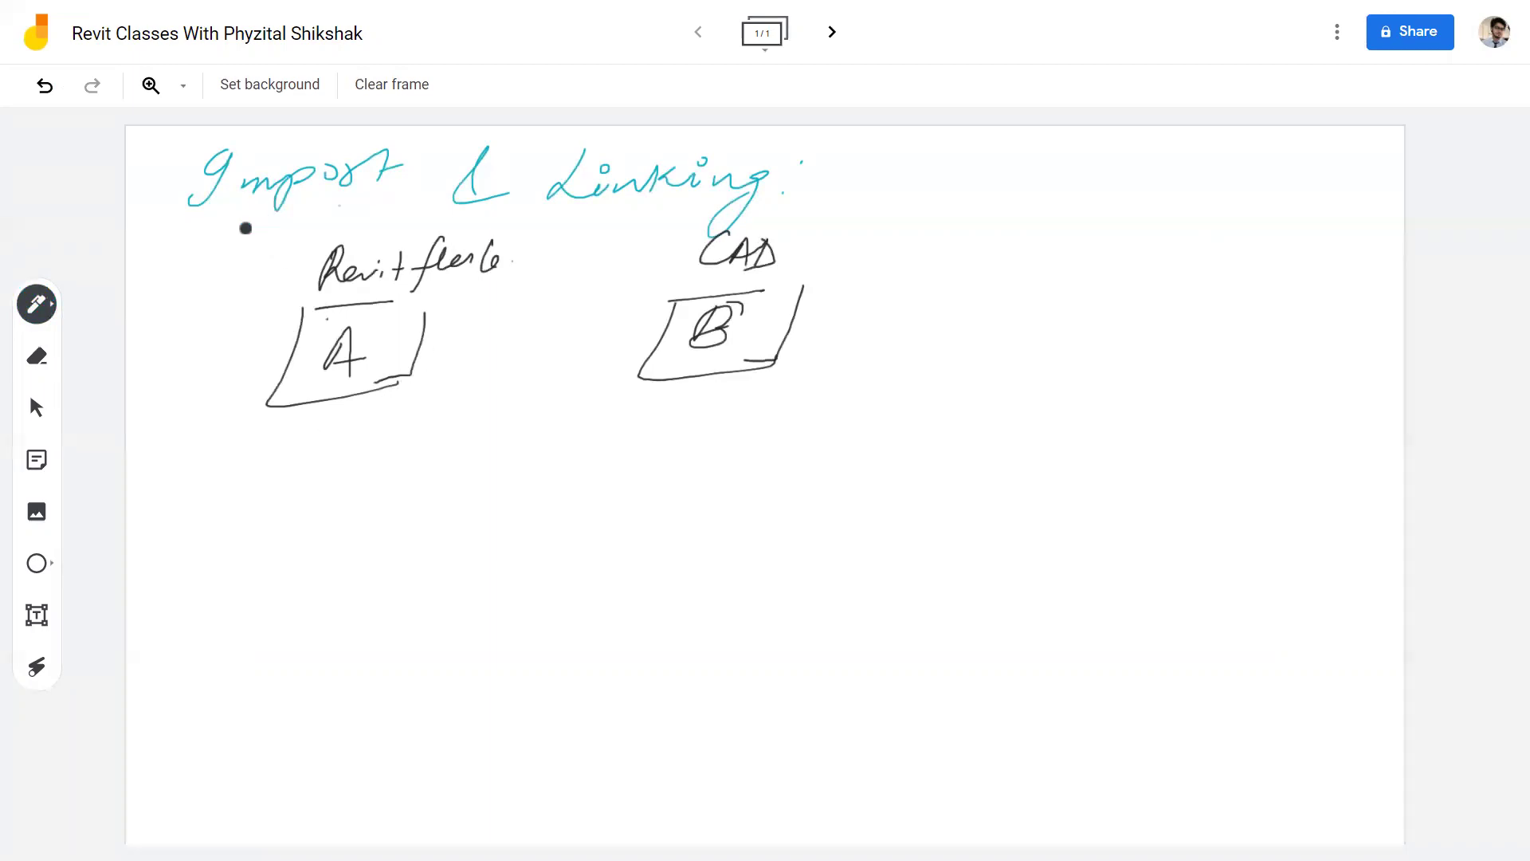
Step: Tick 'Import' and 'Linking', then draw a curved arrow from B to A marked 'Link'
{"action": "left_click_drag", "start_coordinate": [235, 212], "coordinate": [308, 198]}
{"action": "left_click_drag", "start_coordinate": [619, 189], "coordinate": [697, 176]}
{"action": "mouse_move", "coordinate": [743, 373]}
{"action": "left_mouse_down"}
{"action": "mouse_move", "coordinate": [663, 430]}
{"action": "mouse_move", "coordinate": [437, 417]}
{"action": "mouse_move", "coordinate": [432, 396]}
{"action": "left_mouse_up"}
{"action": "left_click_drag", "start_coordinate": [527, 462], "coordinate": [623, 495]}
{"action": "left_click", "coordinate": [544, 464]}
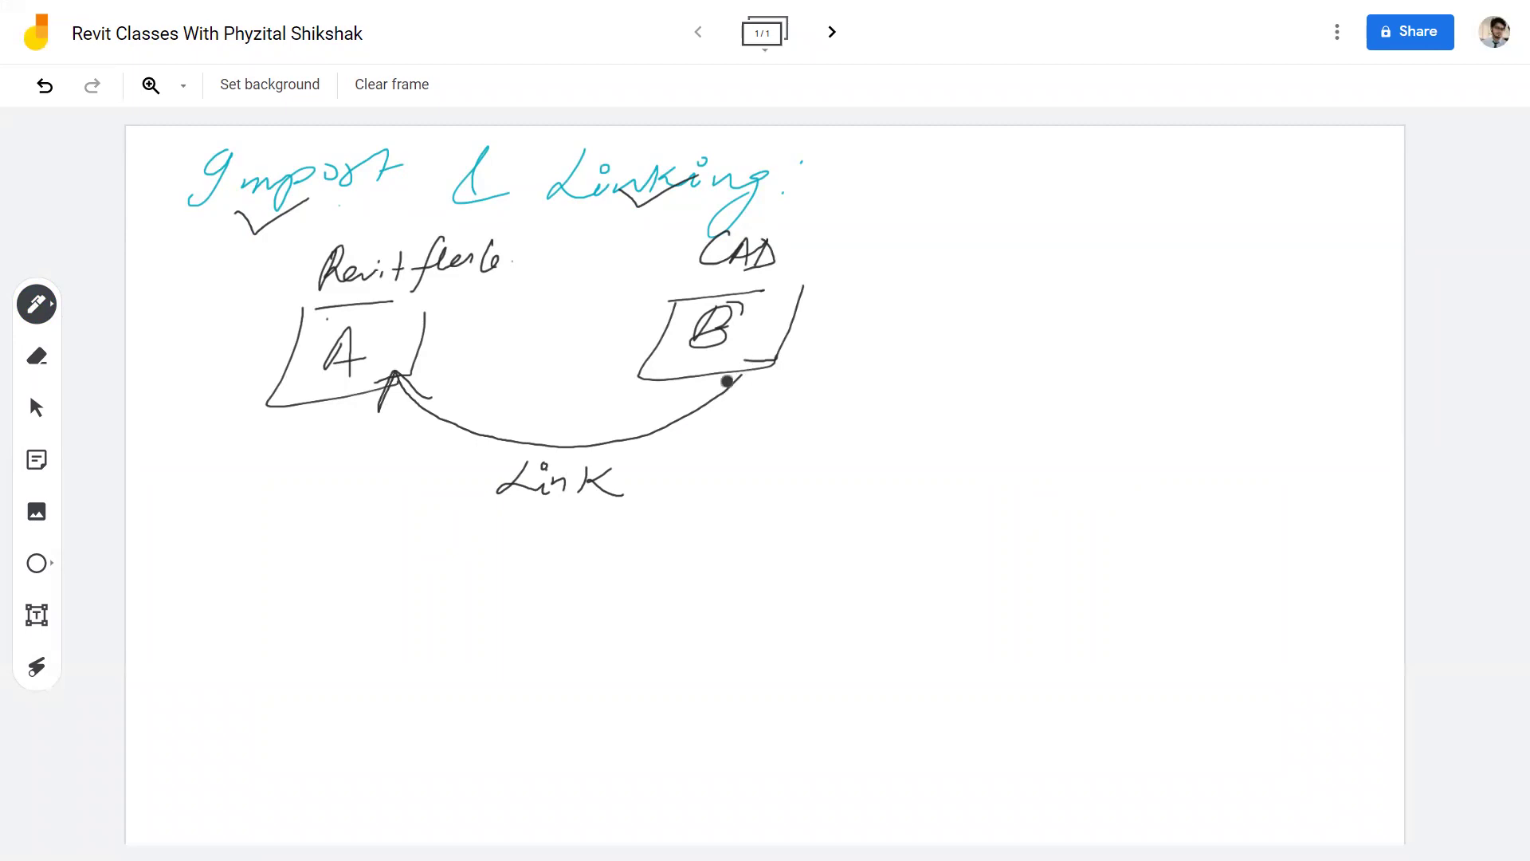
Step: Reinforce the arrowhead at A, then draw a line from box B to 'change' and two names
{"action": "mouse_move", "coordinate": [393, 367]}
{"action": "left_mouse_down"}
{"action": "mouse_move", "coordinate": [368, 410]}
{"action": "mouse_move", "coordinate": [420, 392]}
{"action": "left_mouse_up"}
{"action": "mouse_move", "coordinate": [393, 368]}
{"action": "left_mouse_down"}
{"action": "mouse_move", "coordinate": [377, 416]}
{"action": "mouse_move", "coordinate": [450, 397]}
{"action": "left_mouse_up"}
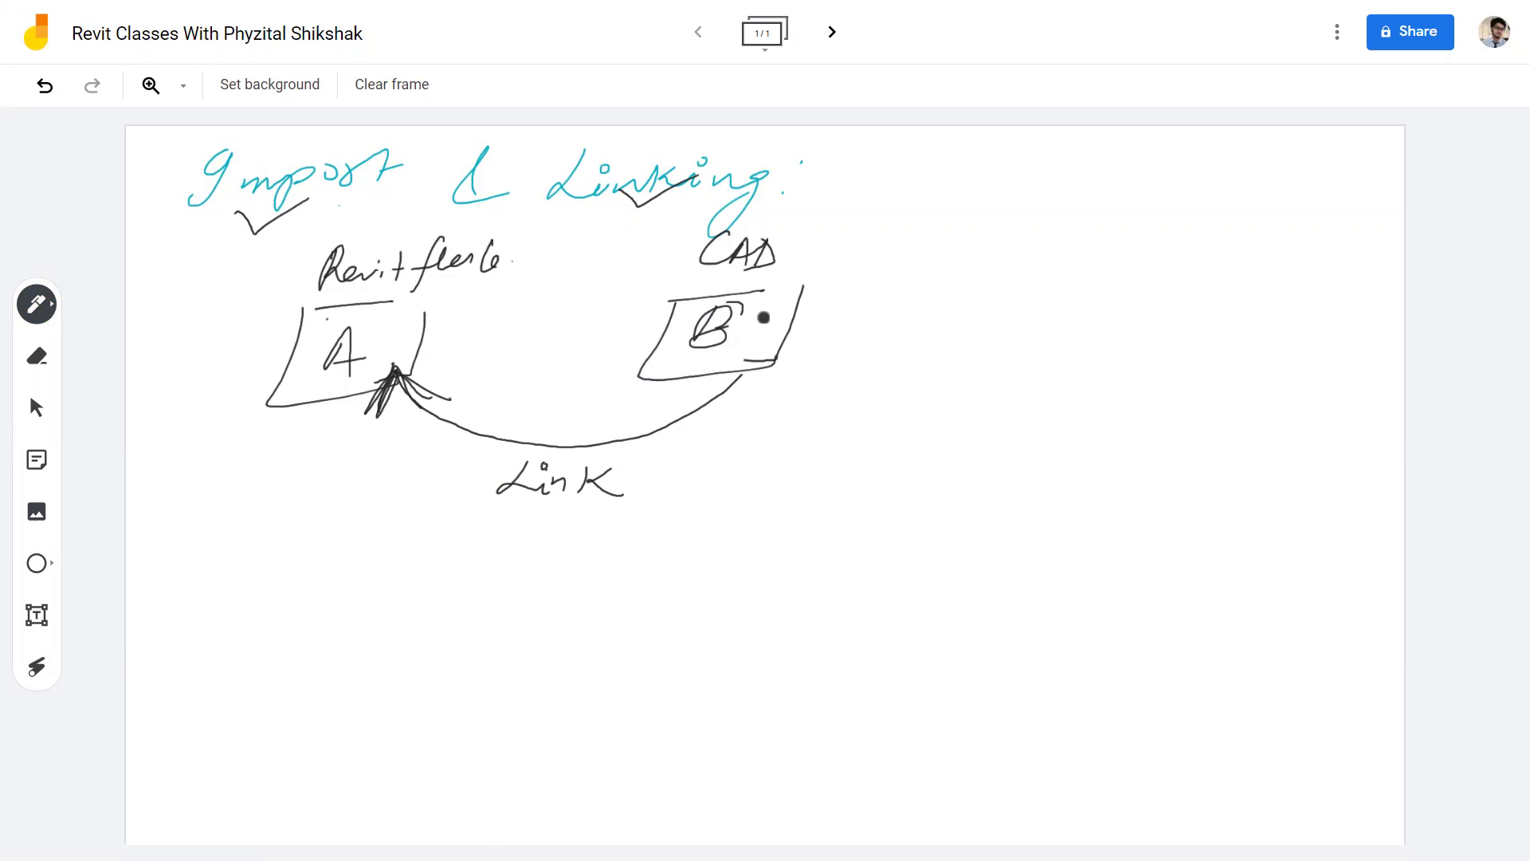
{"action": "left_click_drag", "start_coordinate": [744, 292], "coordinate": [812, 286]}
{"action": "mouse_move", "coordinate": [753, 338]}
{"action": "left_mouse_down"}
{"action": "mouse_move", "coordinate": [937, 304]}
{"action": "mouse_move", "coordinate": [1031, 312]}
{"action": "left_mouse_up"}
{"action": "mouse_move", "coordinate": [1086, 271]}
{"action": "left_mouse_down"}
{"action": "mouse_move", "coordinate": [1108, 231]}
{"action": "mouse_move", "coordinate": [1132, 275]}
{"action": "left_mouse_up"}
{"action": "left_click_drag", "start_coordinate": [1090, 251], "coordinate": [1259, 260]}
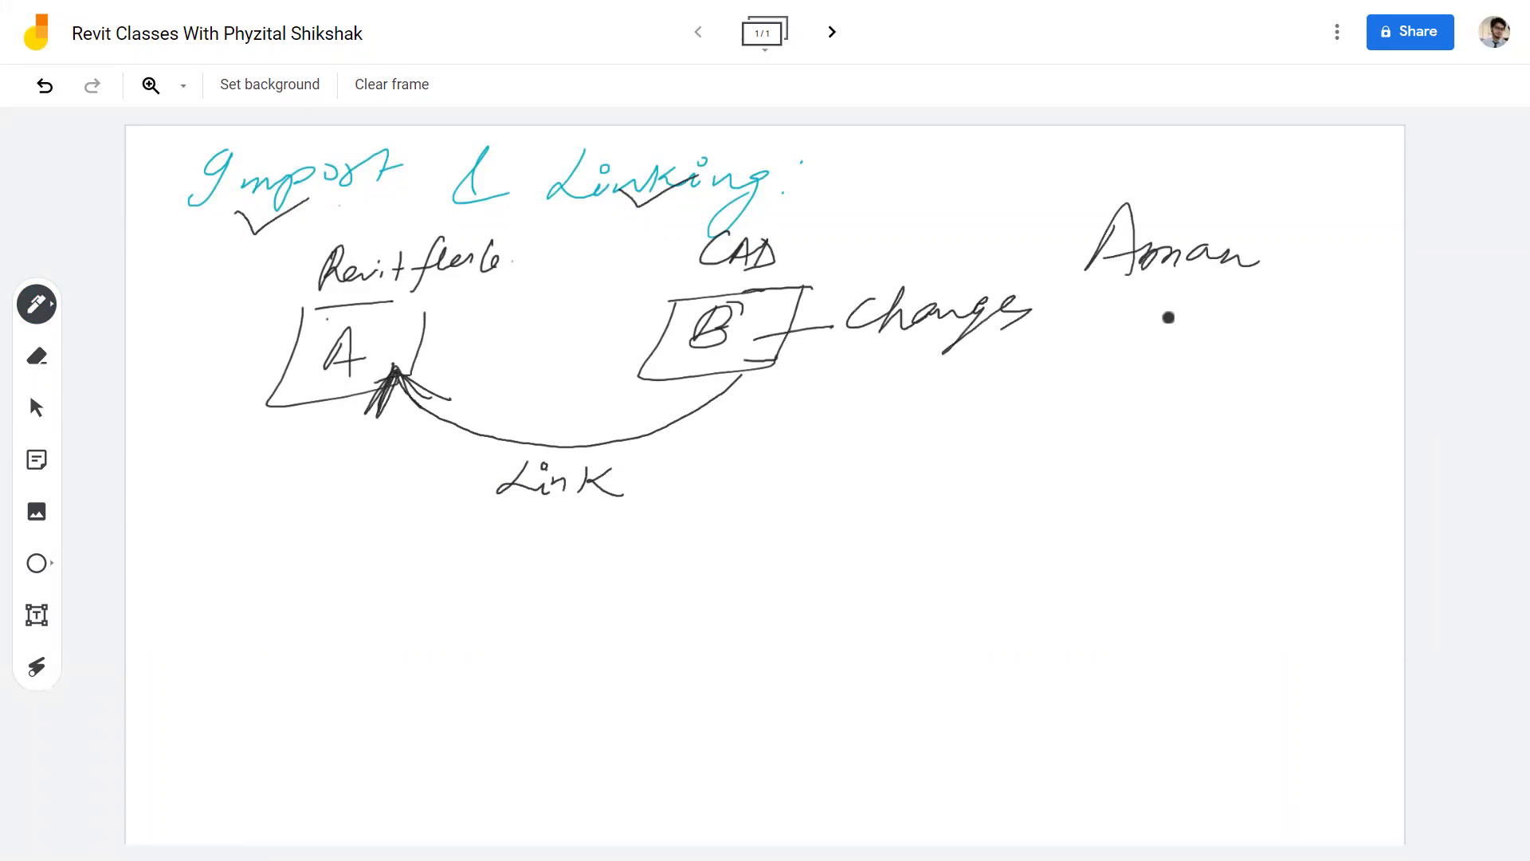
{"action": "left_click_drag", "start_coordinate": [1122, 347], "coordinate": [1073, 389]}
{"action": "left_click_drag", "start_coordinate": [1227, 371], "coordinate": [1266, 371]}
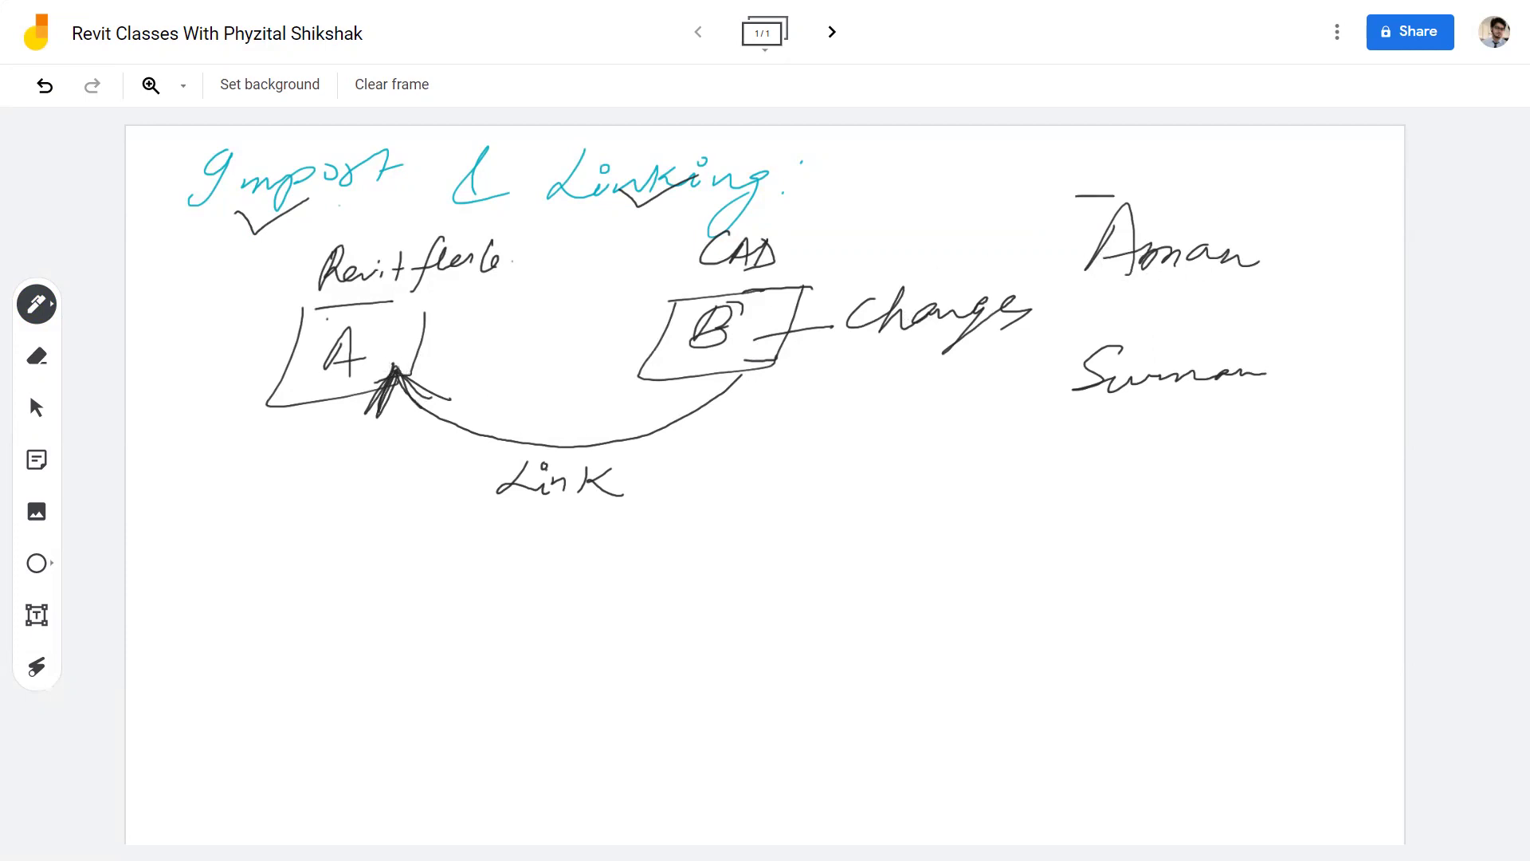
Step: Circle the first name and underline the second name
{"action": "left_click_drag", "start_coordinate": [1076, 195], "coordinate": [1196, 226]}
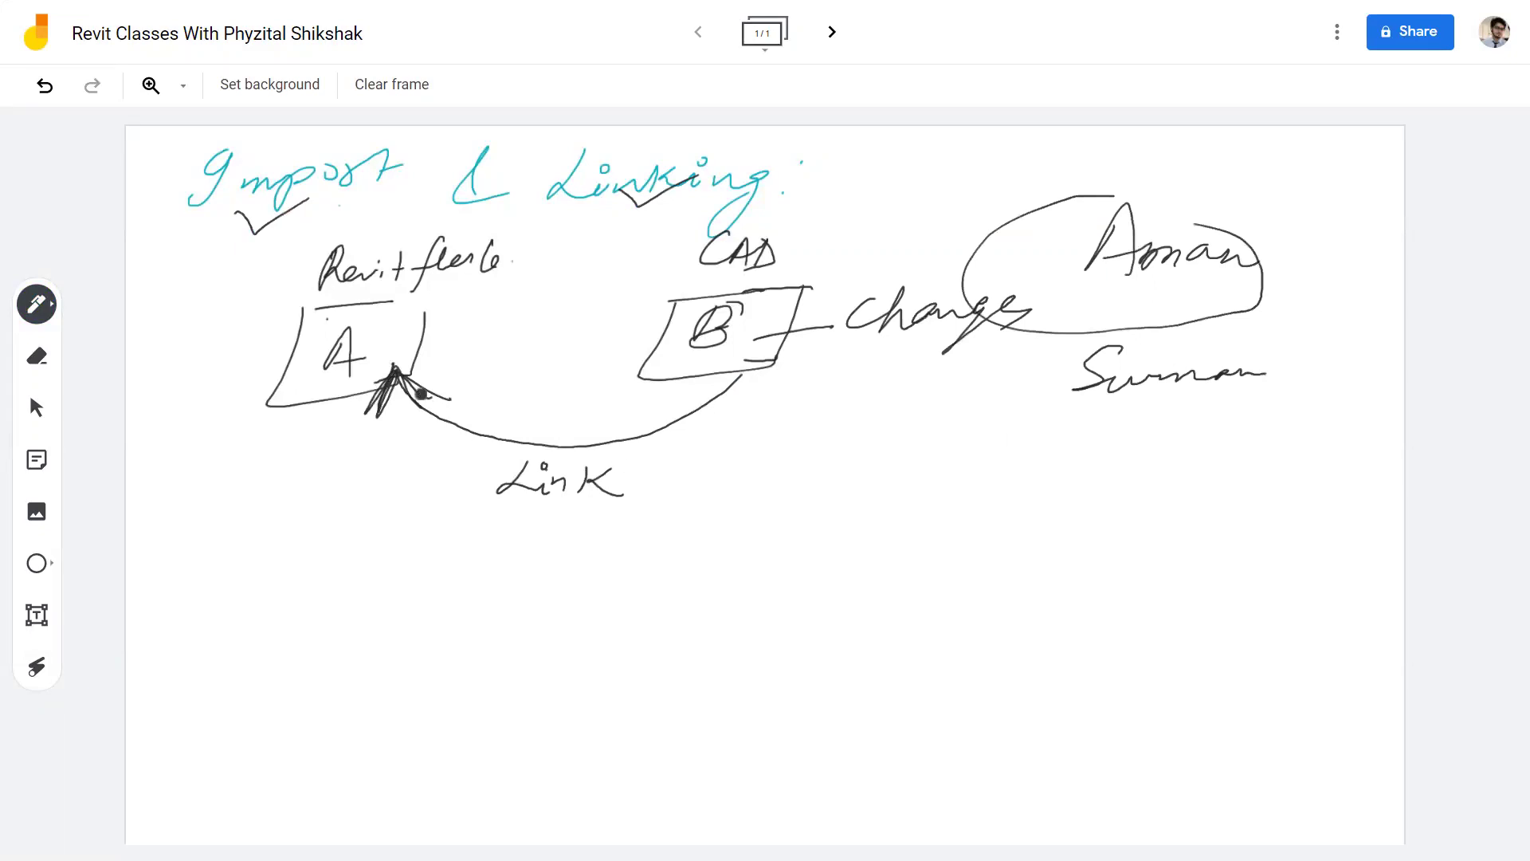
{"action": "left_click_drag", "start_coordinate": [392, 379], "coordinate": [414, 402]}
{"action": "left_click_drag", "start_coordinate": [1073, 416], "coordinate": [1273, 423]}
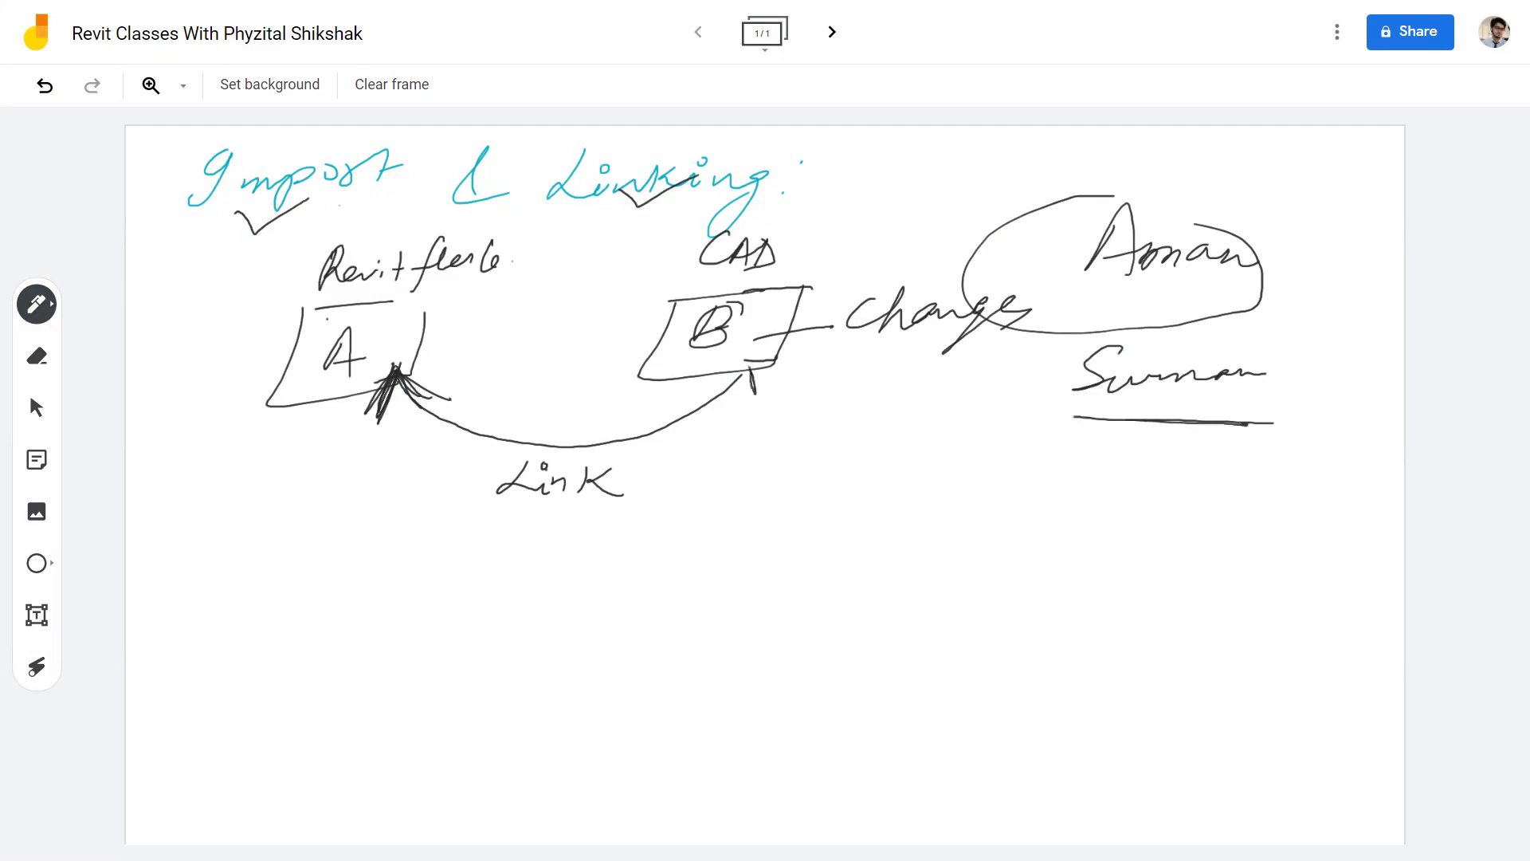
{"action": "left_click_drag", "start_coordinate": [1080, 426], "coordinate": [1199, 425]}
Step: Write 'Reload' under box A, underline it, and tick it
{"action": "mouse_move", "coordinate": [267, 485]}
{"action": "left_mouse_down"}
{"action": "mouse_move", "coordinate": [329, 435]}
{"action": "mouse_move", "coordinate": [369, 450]}
{"action": "mouse_move", "coordinate": [413, 402]}
{"action": "left_mouse_up"}
{"action": "left_click_drag", "start_coordinate": [295, 518], "coordinate": [485, 445]}
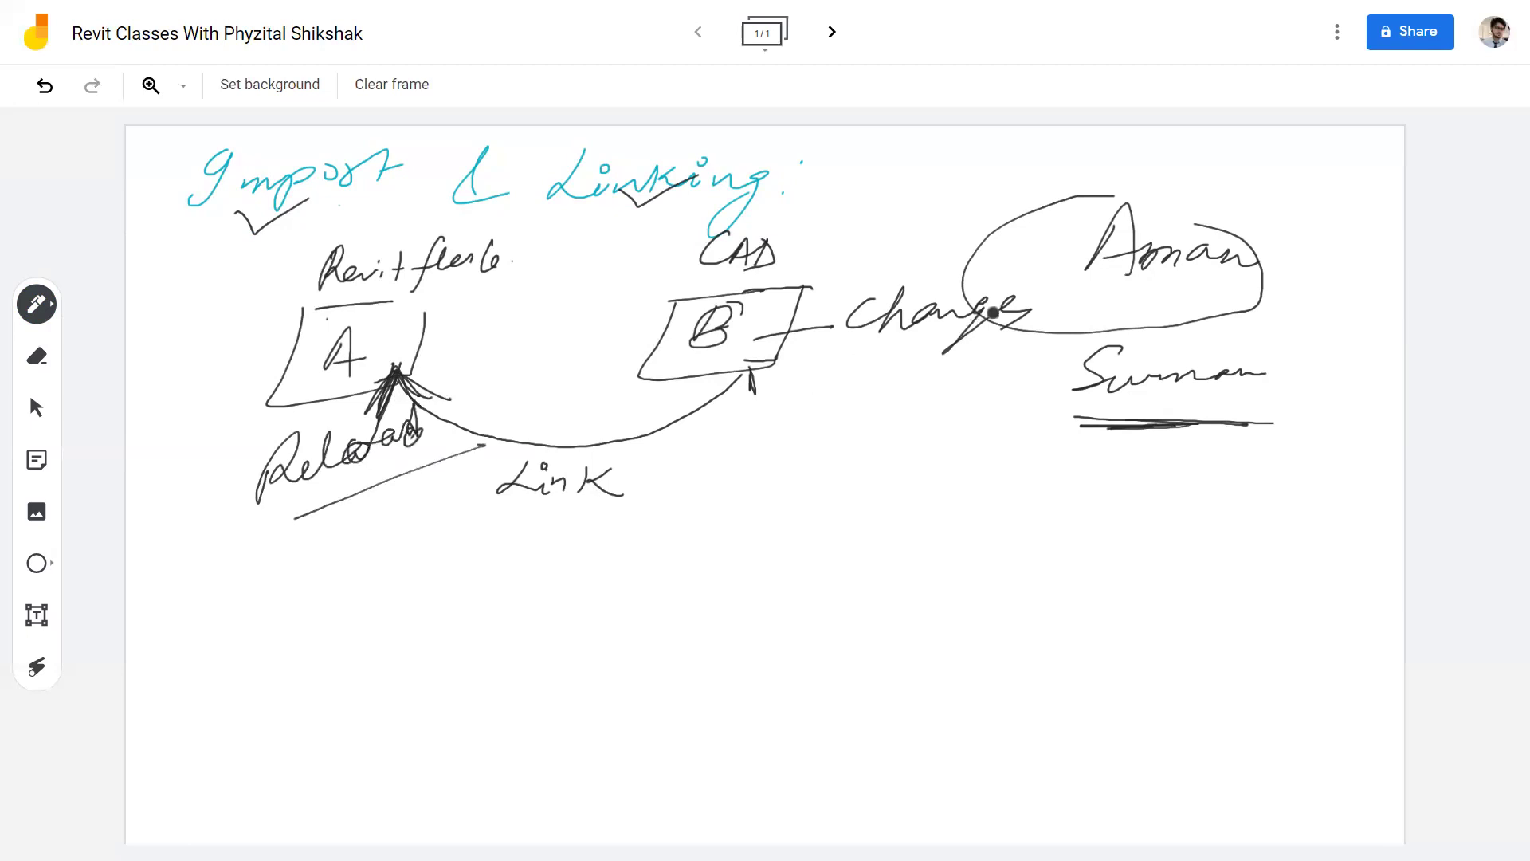
{"action": "left_click_drag", "start_coordinate": [778, 359], "coordinate": [799, 356]}
{"action": "mouse_move", "coordinate": [361, 507]}
{"action": "left_mouse_down"}
{"action": "mouse_move", "coordinate": [387, 508]}
{"action": "mouse_move", "coordinate": [435, 444]}
{"action": "left_mouse_up"}
Step: Sketch a circled A and, to its right, a circled B labelled CAD
{"action": "mouse_move", "coordinate": [341, 581]}
{"action": "left_mouse_down"}
{"action": "mouse_move", "coordinate": [363, 605]}
{"action": "mouse_move", "coordinate": [335, 652]}
{"action": "mouse_move", "coordinate": [367, 560]}
{"action": "left_mouse_up"}
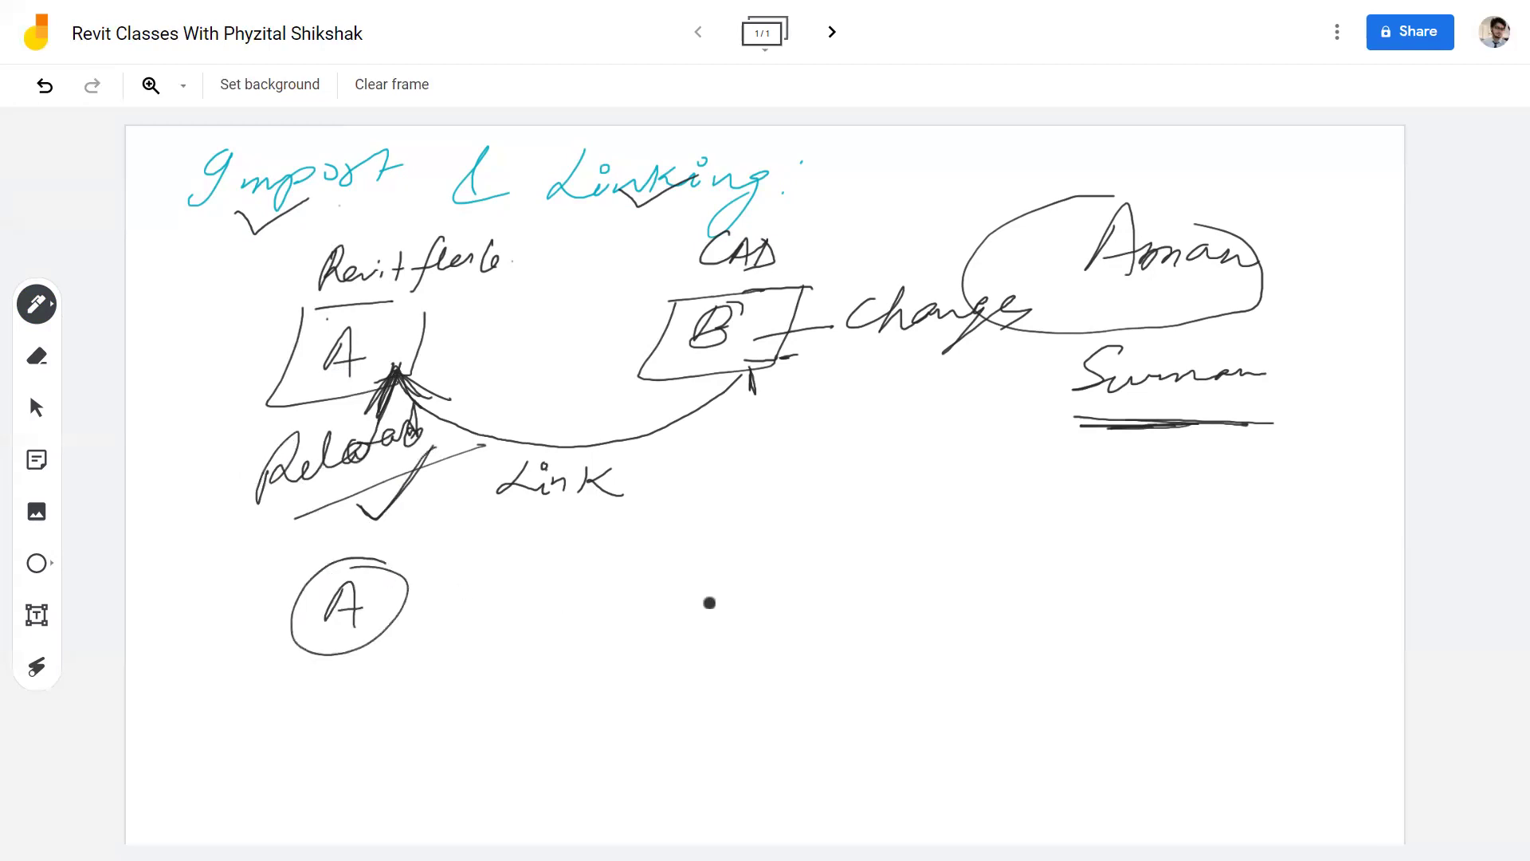
{"action": "mouse_move", "coordinate": [716, 580]}
{"action": "left_mouse_down"}
{"action": "mouse_move", "coordinate": [691, 619]}
{"action": "mouse_move", "coordinate": [721, 614]}
{"action": "left_mouse_up"}
{"action": "mouse_move", "coordinate": [733, 558]}
{"action": "left_mouse_down"}
{"action": "mouse_move", "coordinate": [685, 642]}
{"action": "mouse_move", "coordinate": [713, 575]}
{"action": "left_mouse_up"}
{"action": "mouse_move", "coordinate": [767, 512]}
{"action": "left_mouse_down"}
{"action": "mouse_move", "coordinate": [743, 548]}
{"action": "mouse_move", "coordinate": [805, 548]}
{"action": "left_mouse_up"}
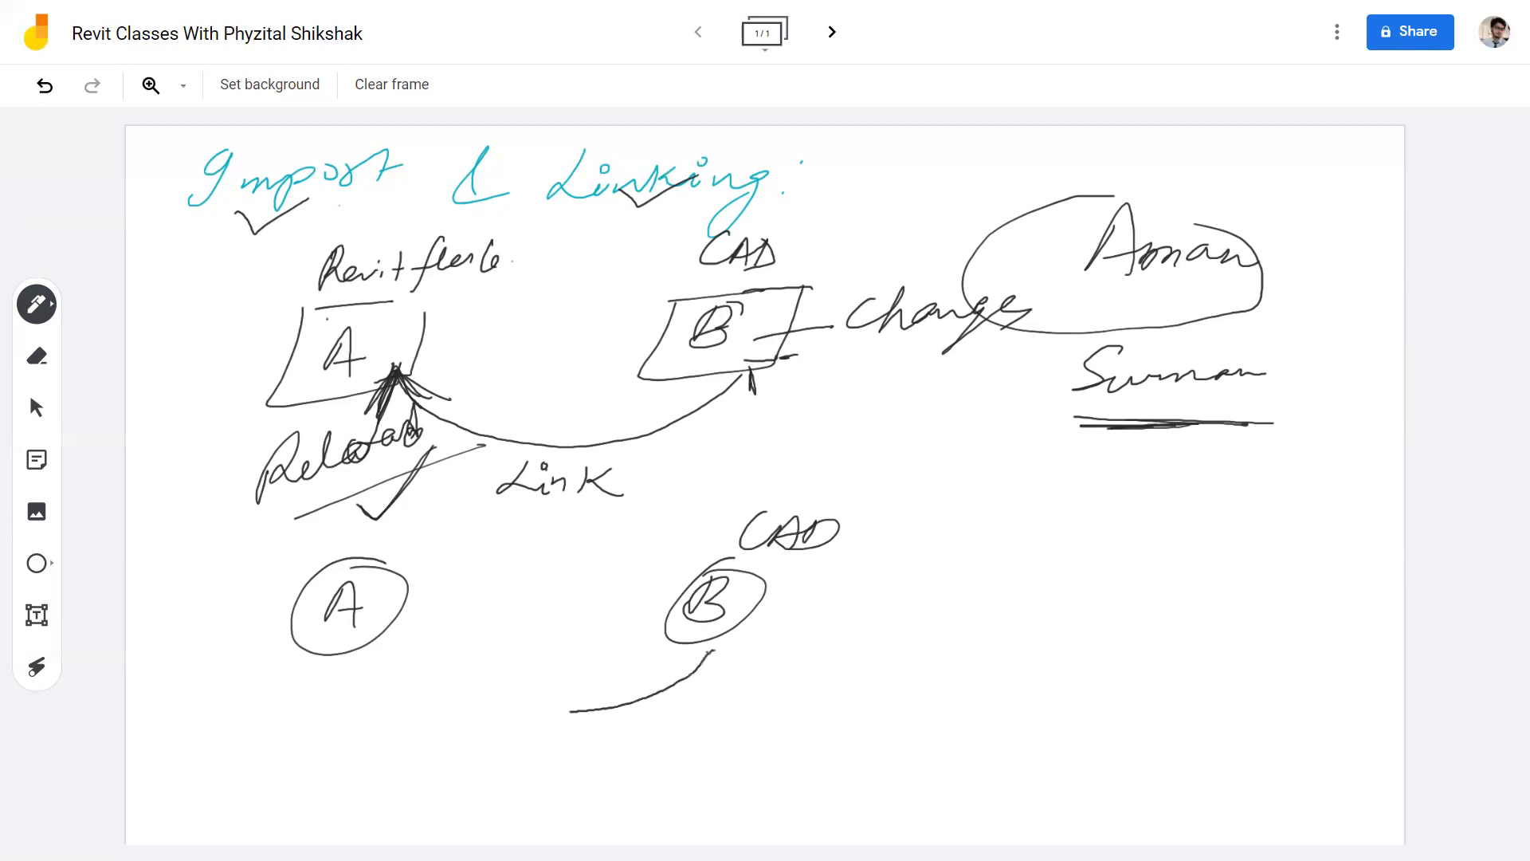
Step: Write 'Copy' and 'B copy', with an arrow from B copy up to circle A
{"action": "left_click_drag", "start_coordinate": [603, 644], "coordinate": [604, 677]}
{"action": "mouse_move", "coordinate": [520, 727]}
{"action": "left_mouse_down"}
{"action": "mouse_move", "coordinate": [498, 753]}
{"action": "mouse_move", "coordinate": [604, 710]}
{"action": "mouse_move", "coordinate": [610, 763]}
{"action": "left_mouse_up"}
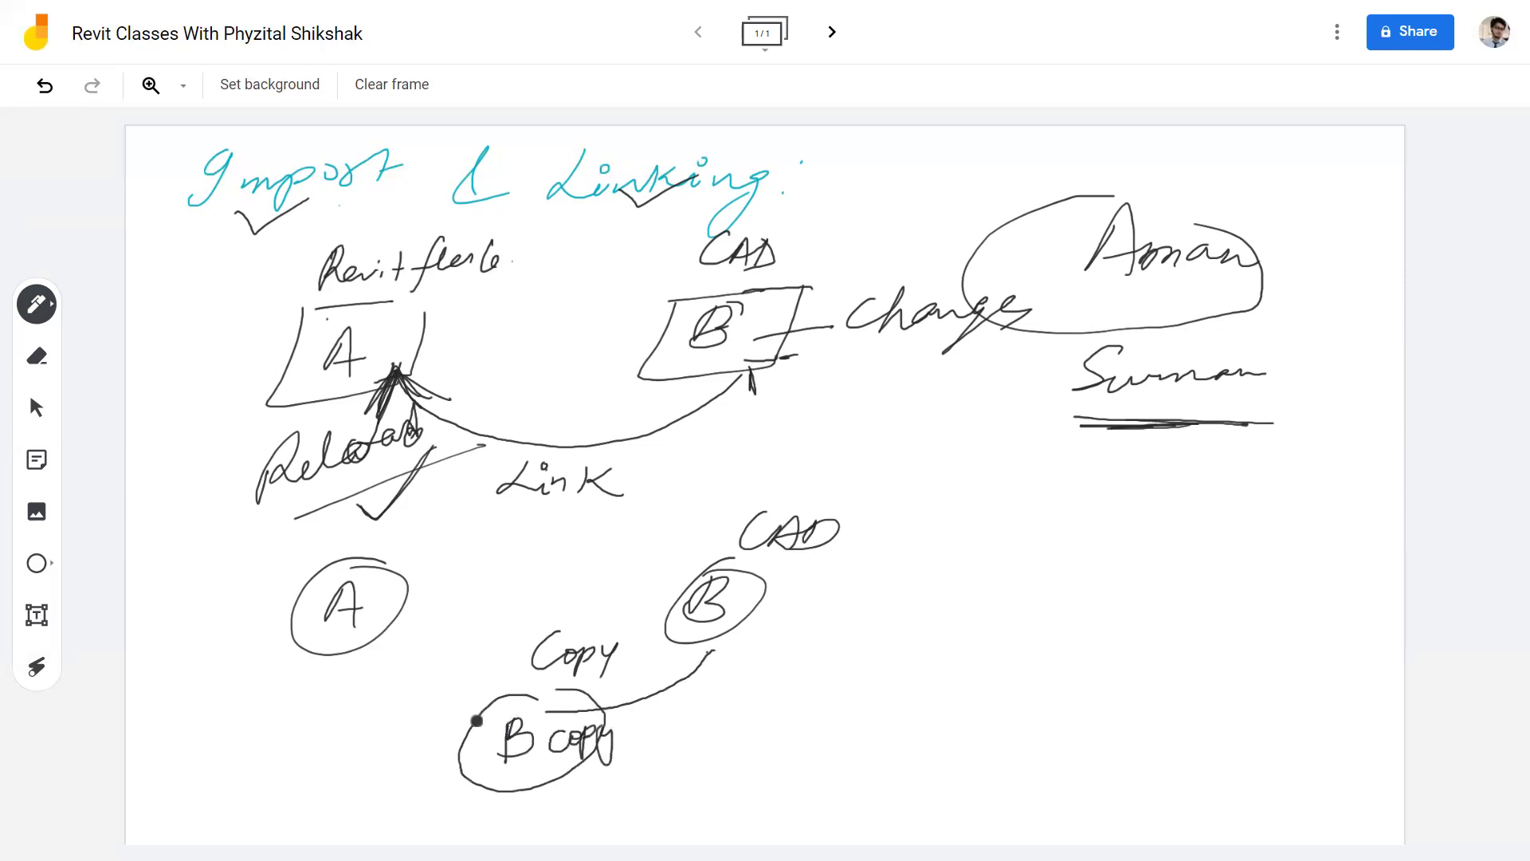
{"action": "mouse_move", "coordinate": [460, 741]}
{"action": "left_mouse_down"}
{"action": "mouse_move", "coordinate": [368, 668]}
{"action": "mouse_move", "coordinate": [379, 648]}
{"action": "left_mouse_up"}
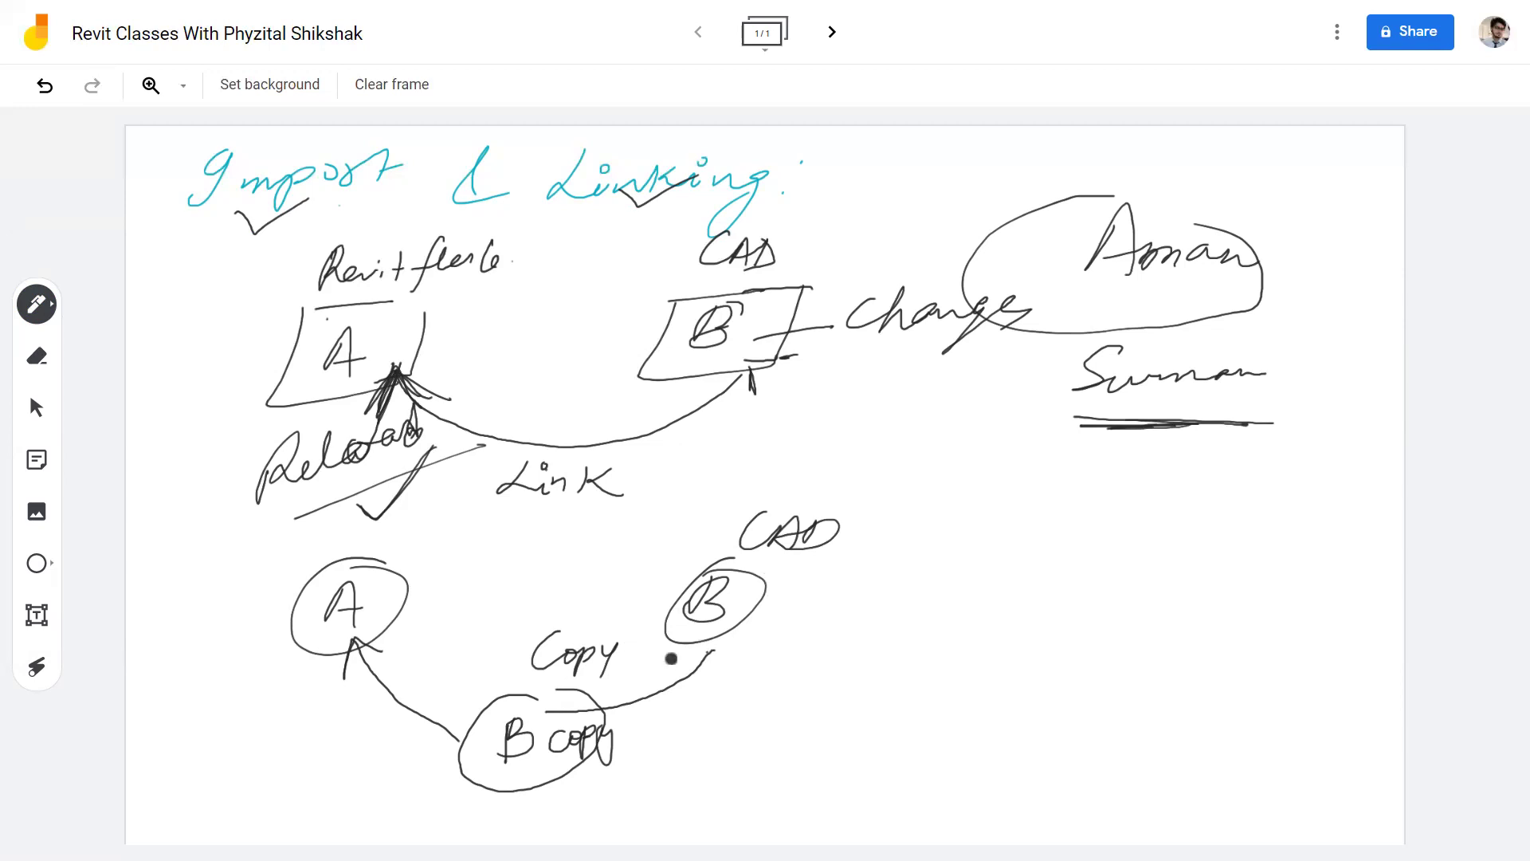
Step: Add ticks beside circled B and circle A, and write 'change' beside B
{"action": "left_click_drag", "start_coordinate": [737, 641], "coordinate": [816, 613]}
{"action": "left_click_drag", "start_coordinate": [562, 713], "coordinate": [579, 715]}
{"action": "mouse_move", "coordinate": [867, 571]}
{"action": "left_mouse_down"}
{"action": "mouse_move", "coordinate": [893, 559]}
{"action": "mouse_move", "coordinate": [974, 609]}
{"action": "left_mouse_up"}
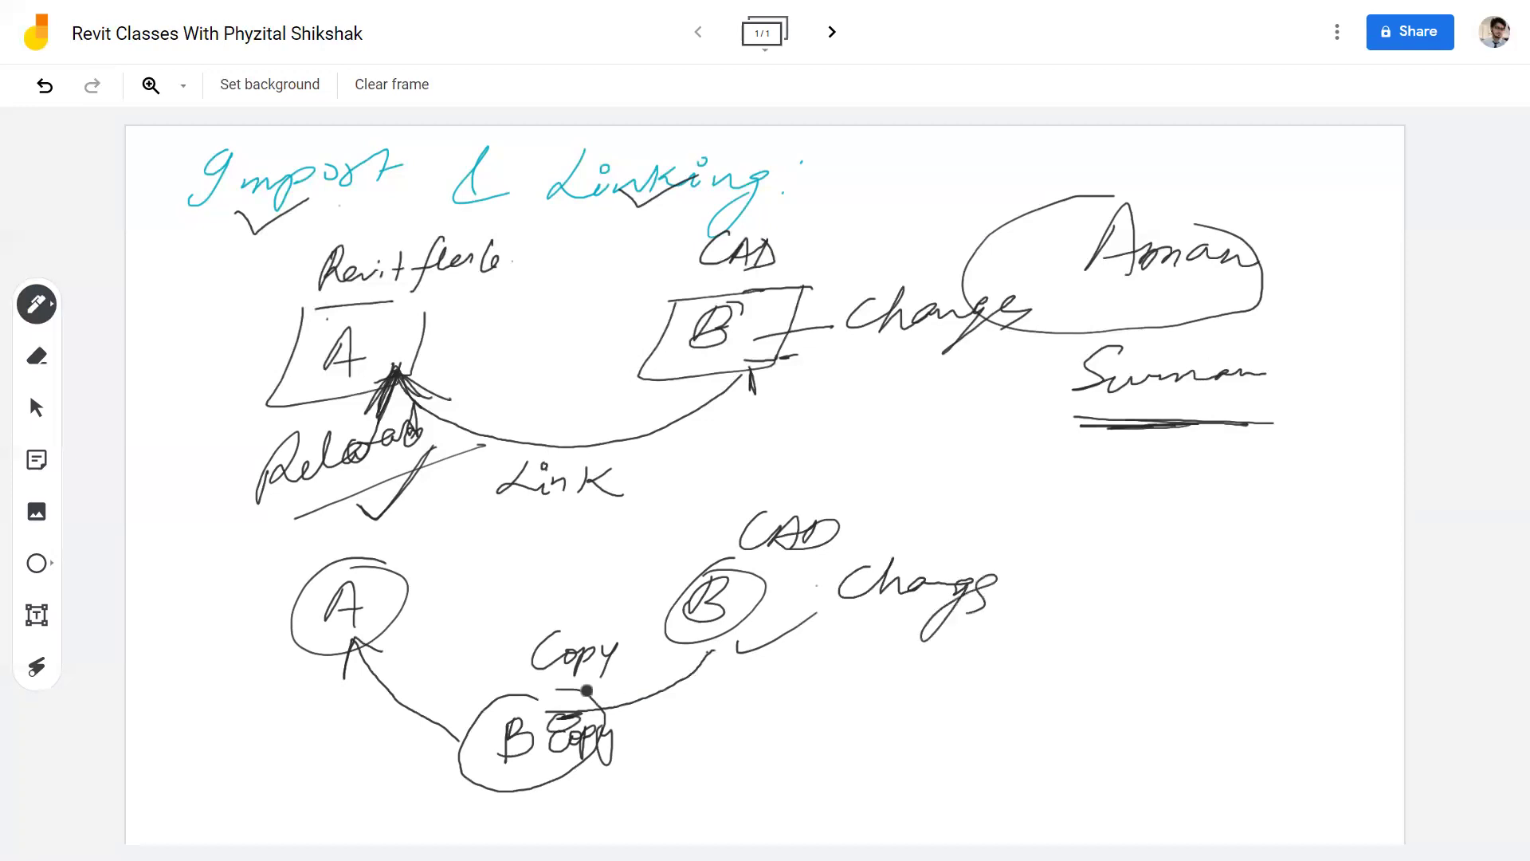
{"action": "mouse_move", "coordinate": [417, 662]}
{"action": "left_mouse_down"}
{"action": "mouse_move", "coordinate": [456, 635]}
{"action": "mouse_move", "coordinate": [448, 575]}
{"action": "left_mouse_up"}
Step: Retrace the upper diagram's link arc between boxes A and B and its side notes
{"action": "left_click_drag", "start_coordinate": [749, 355], "coordinate": [672, 418]}
{"action": "left_click_drag", "start_coordinate": [522, 461], "coordinate": [423, 438]}
{"action": "mouse_move", "coordinate": [742, 365]}
{"action": "left_mouse_down"}
{"action": "mouse_move", "coordinate": [689, 411]}
{"action": "mouse_move", "coordinate": [606, 437]}
{"action": "mouse_move", "coordinate": [413, 411]}
{"action": "left_mouse_up"}
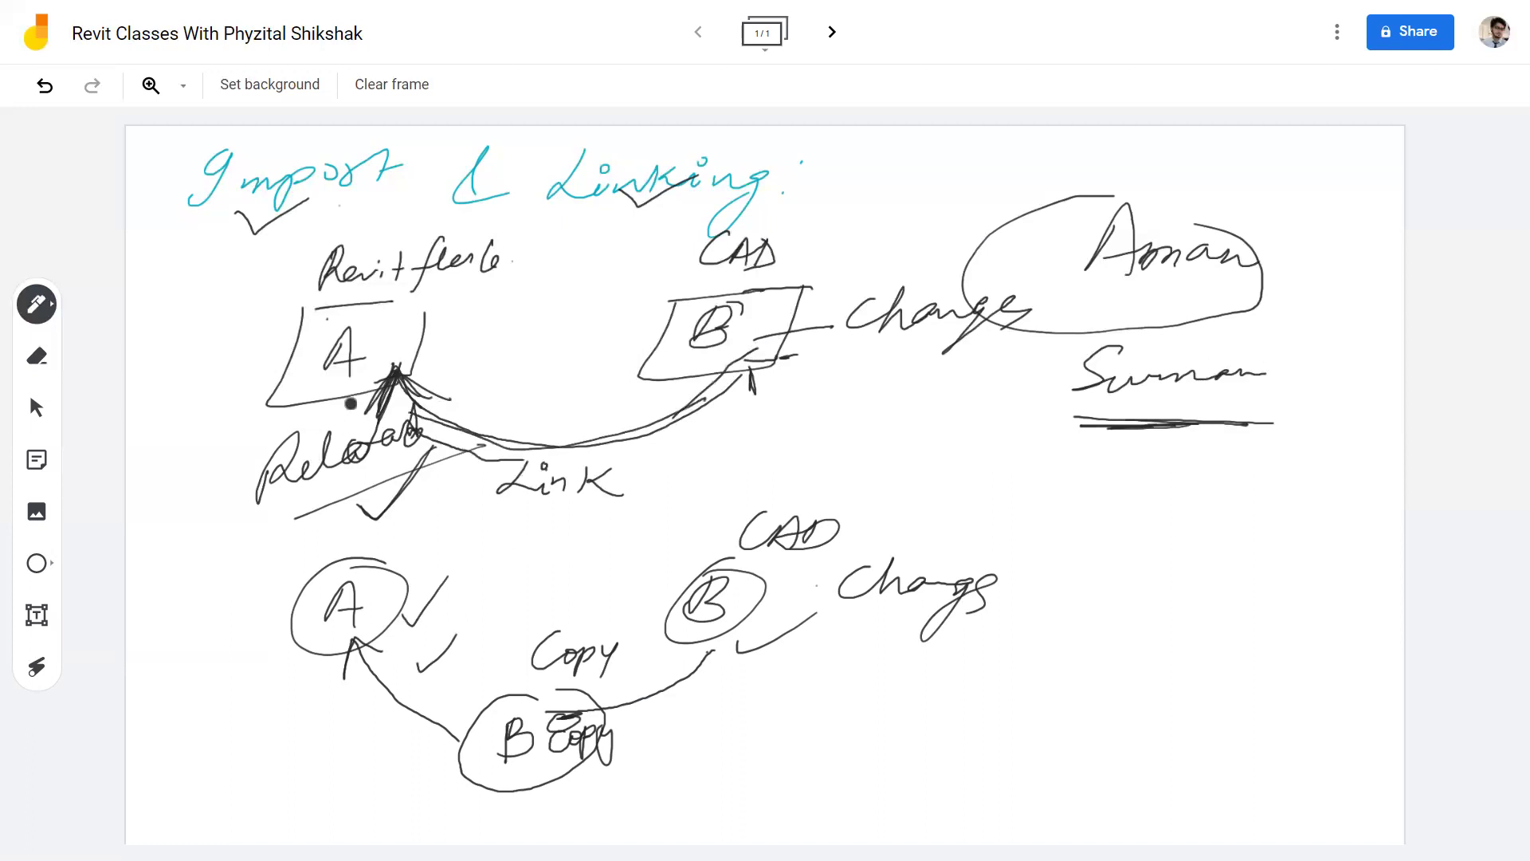
{"action": "mouse_move", "coordinate": [752, 361]}
{"action": "left_mouse_down"}
{"action": "mouse_move", "coordinate": [634, 420]}
{"action": "mouse_move", "coordinate": [398, 431]}
{"action": "left_mouse_up"}
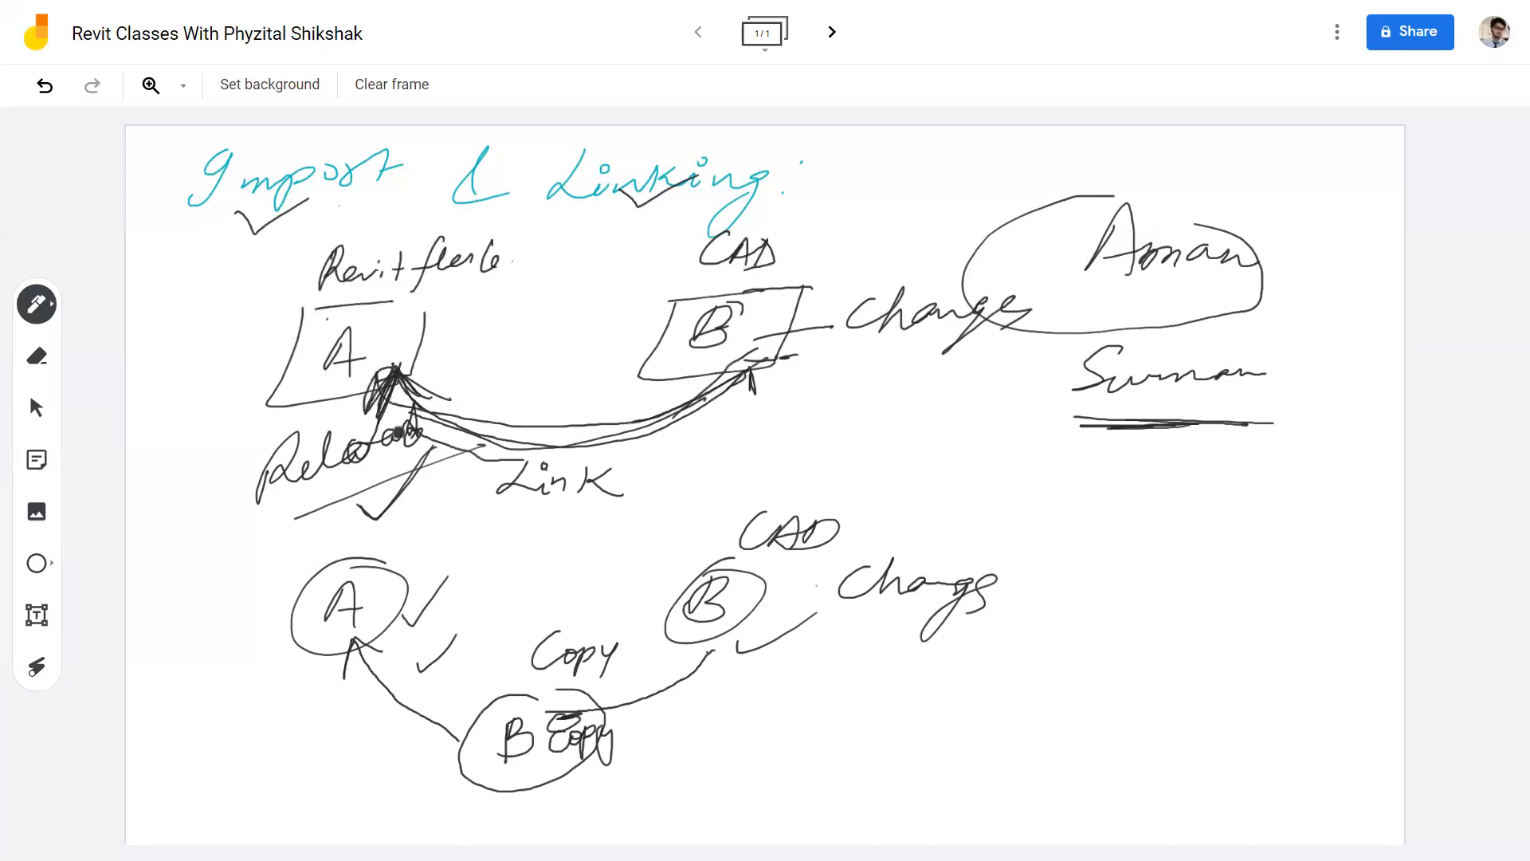
{"action": "left_click_drag", "start_coordinate": [817, 354], "coordinate": [838, 373]}
{"action": "left_click_drag", "start_coordinate": [415, 348], "coordinate": [419, 351]}
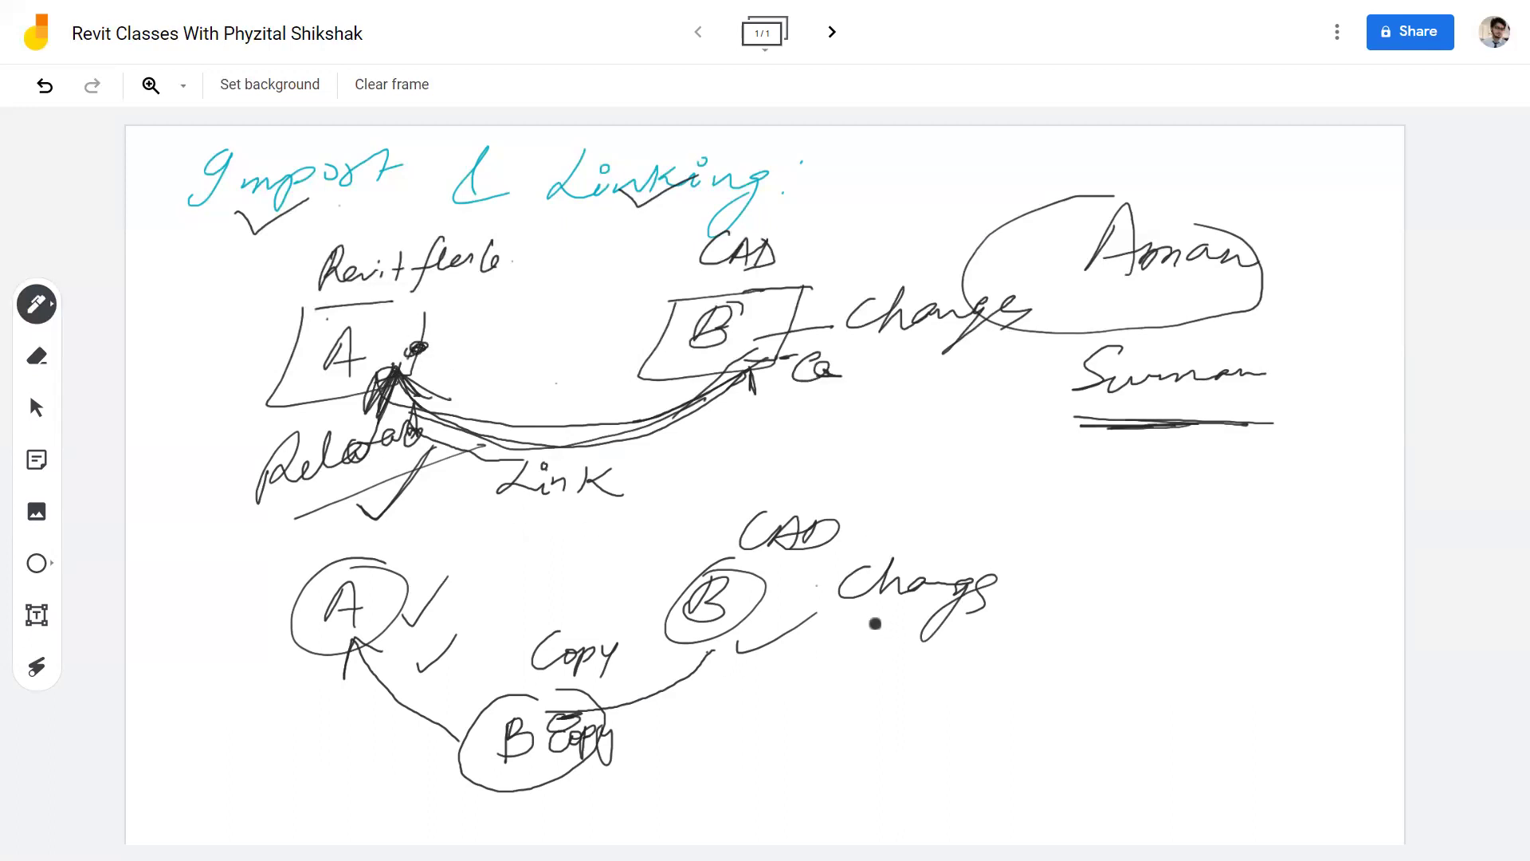
Step: Retrace the curve from circled B to B copy and tick beside B and Copy
{"action": "left_click_drag", "start_coordinate": [862, 626], "coordinate": [894, 625]}
{"action": "mouse_move", "coordinate": [708, 640]}
{"action": "left_mouse_down"}
{"action": "mouse_move", "coordinate": [537, 694]}
{"action": "mouse_move", "coordinate": [588, 693]}
{"action": "left_mouse_up"}
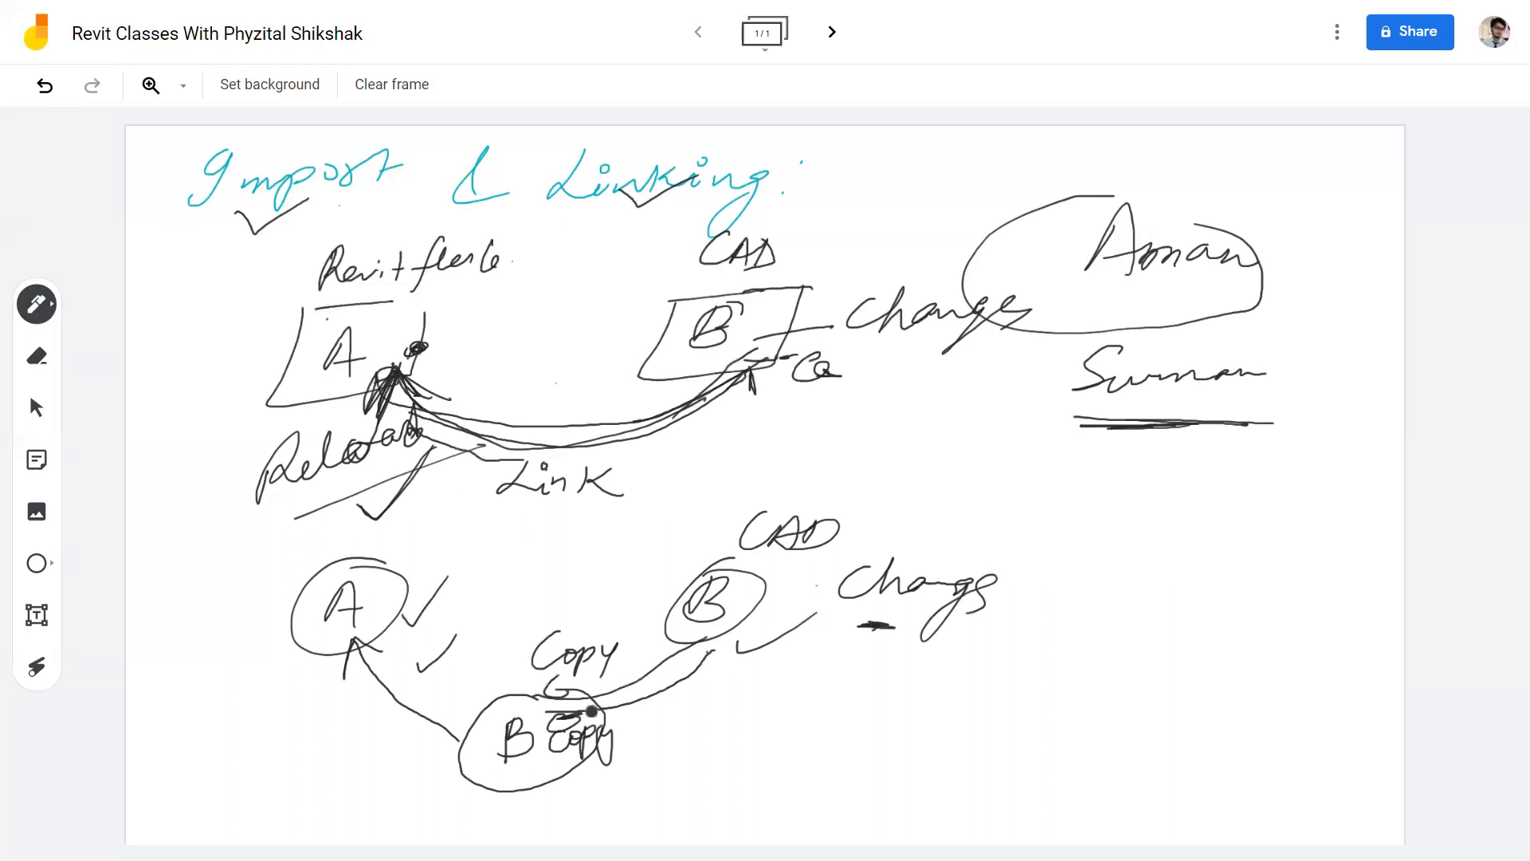
{"action": "left_click_drag", "start_coordinate": [775, 614], "coordinate": [836, 590]}
{"action": "left_click_drag", "start_coordinate": [493, 687], "coordinate": [553, 635]}
{"action": "left_click", "coordinate": [37, 666]}
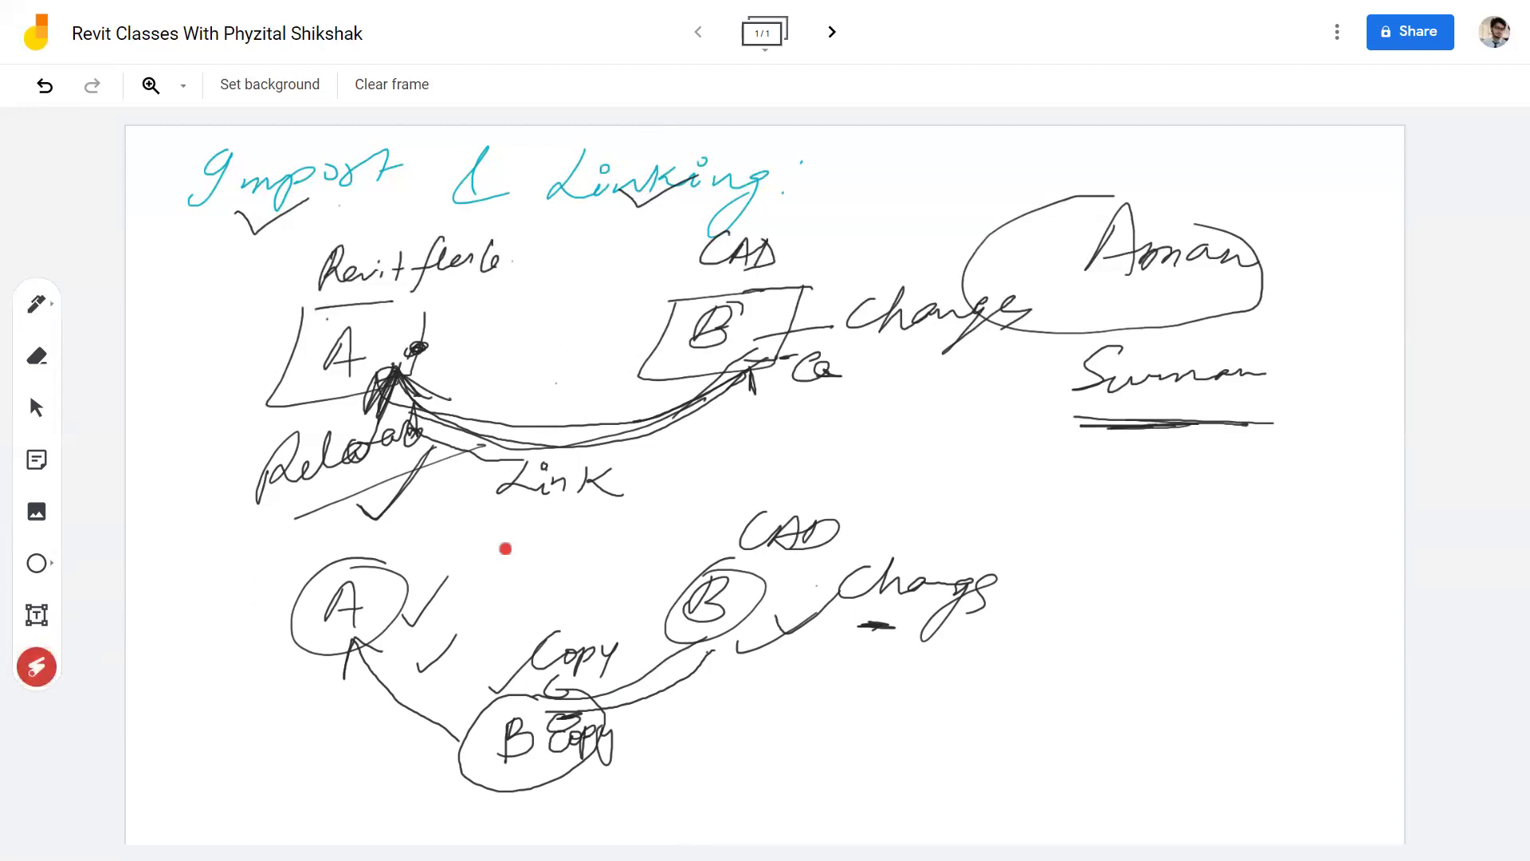
{"action": "mouse_move", "coordinate": [717, 652]}
{"action": "left_mouse_down"}
{"action": "mouse_move", "coordinate": [723, 606]}
{"action": "mouse_move", "coordinate": [444, 674]}
{"action": "left_mouse_up"}
{"action": "mouse_move", "coordinate": [397, 537]}
{"action": "left_mouse_down"}
{"action": "mouse_move", "coordinate": [271, 653]}
{"action": "mouse_move", "coordinate": [496, 598]}
{"action": "left_mouse_up"}
{"action": "left_click_drag", "start_coordinate": [715, 652], "coordinate": [737, 558]}
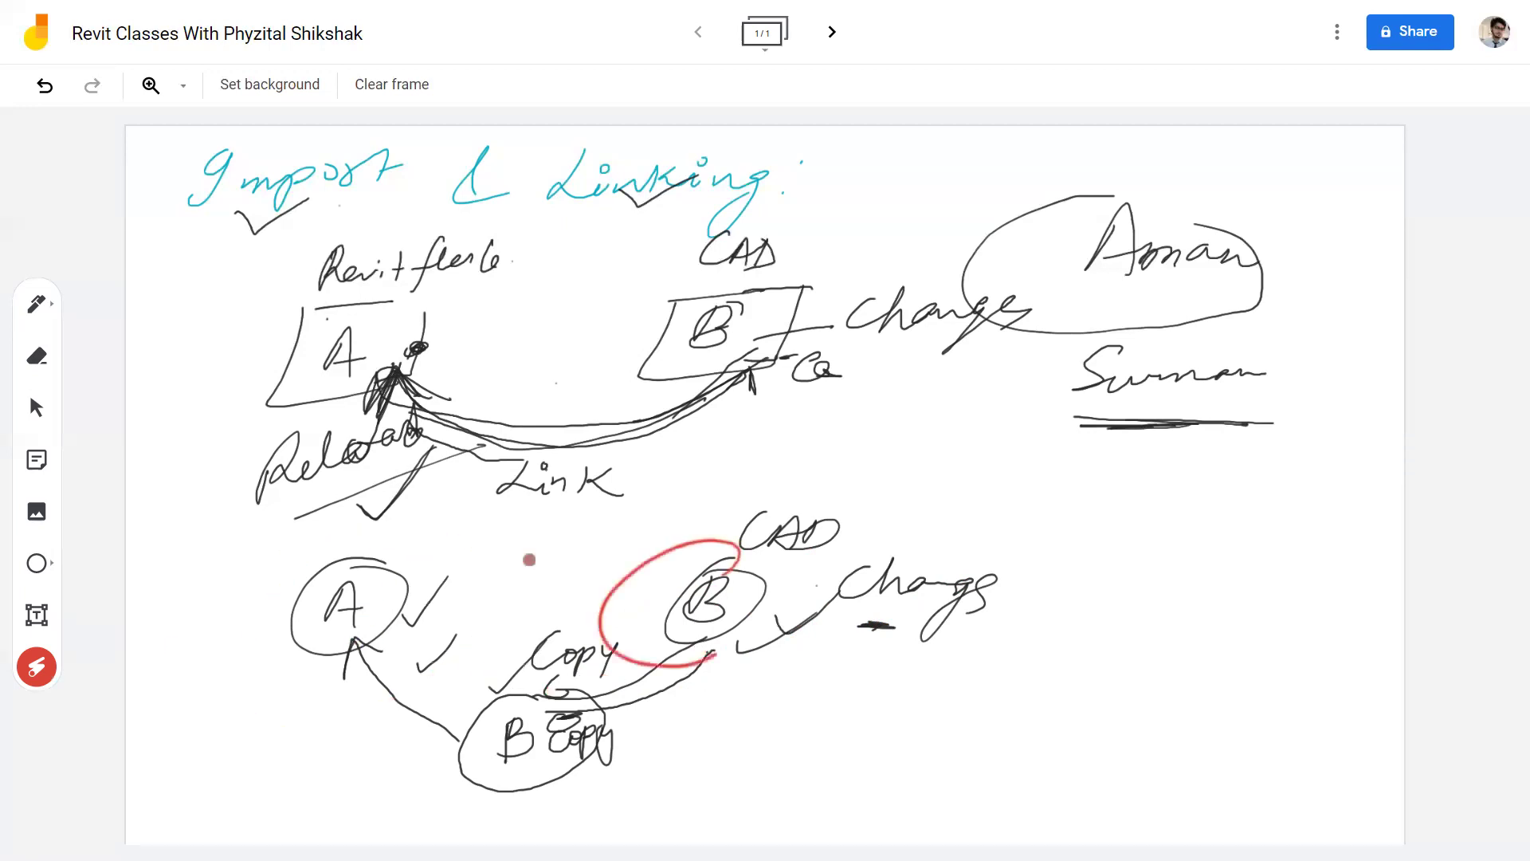
{"action": "left_click_drag", "start_coordinate": [294, 562], "coordinate": [397, 640]}
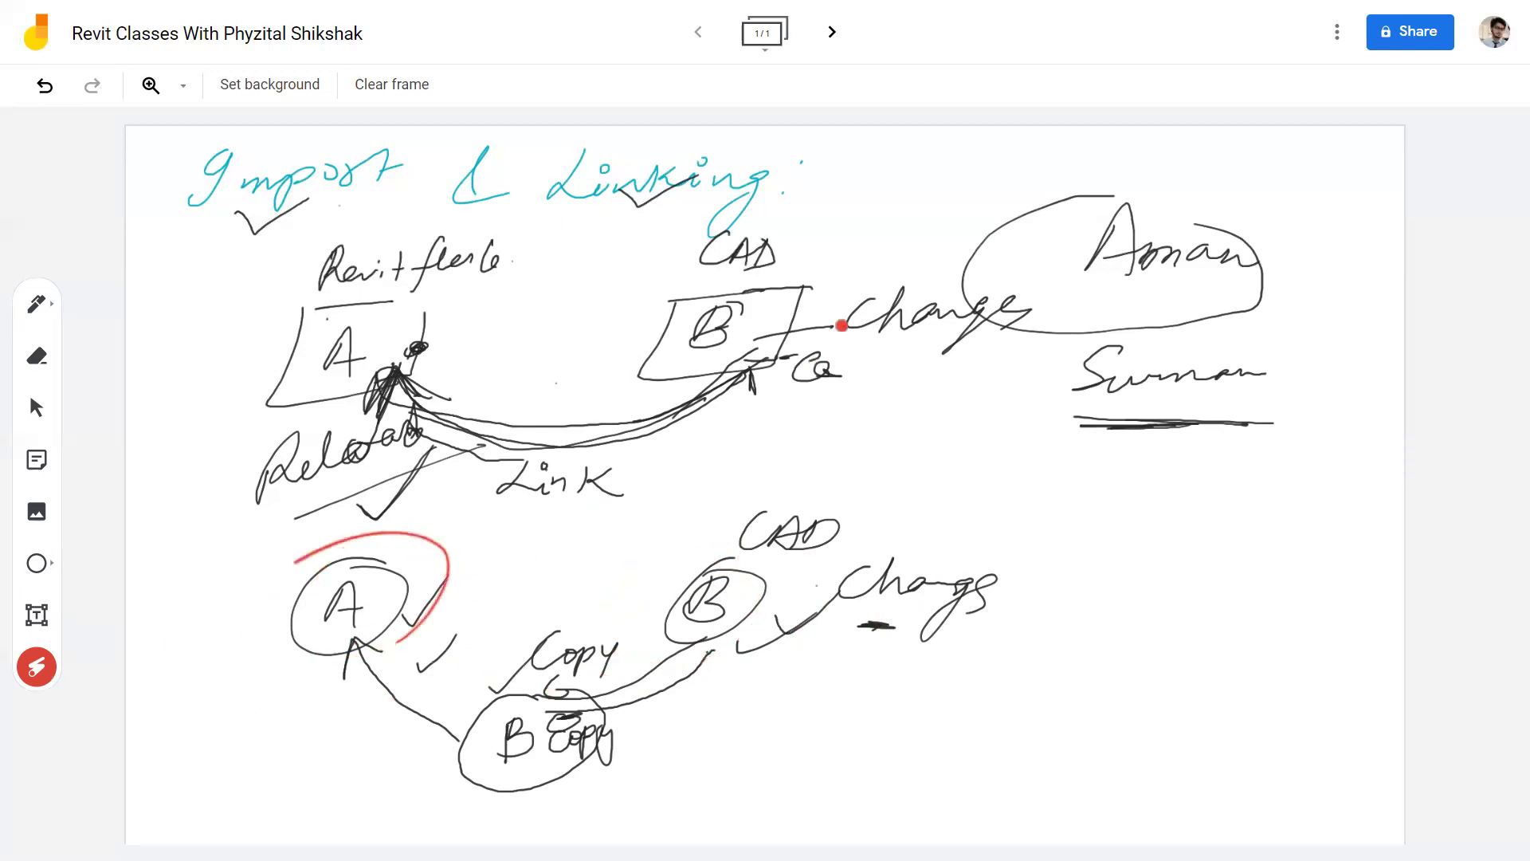
{"action": "left_click_drag", "start_coordinate": [770, 280], "coordinate": [630, 375]}
{"action": "mouse_move", "coordinate": [765, 291]}
{"action": "left_mouse_down"}
{"action": "mouse_move", "coordinate": [510, 442]}
{"action": "mouse_move", "coordinate": [447, 381]}
{"action": "left_mouse_up"}
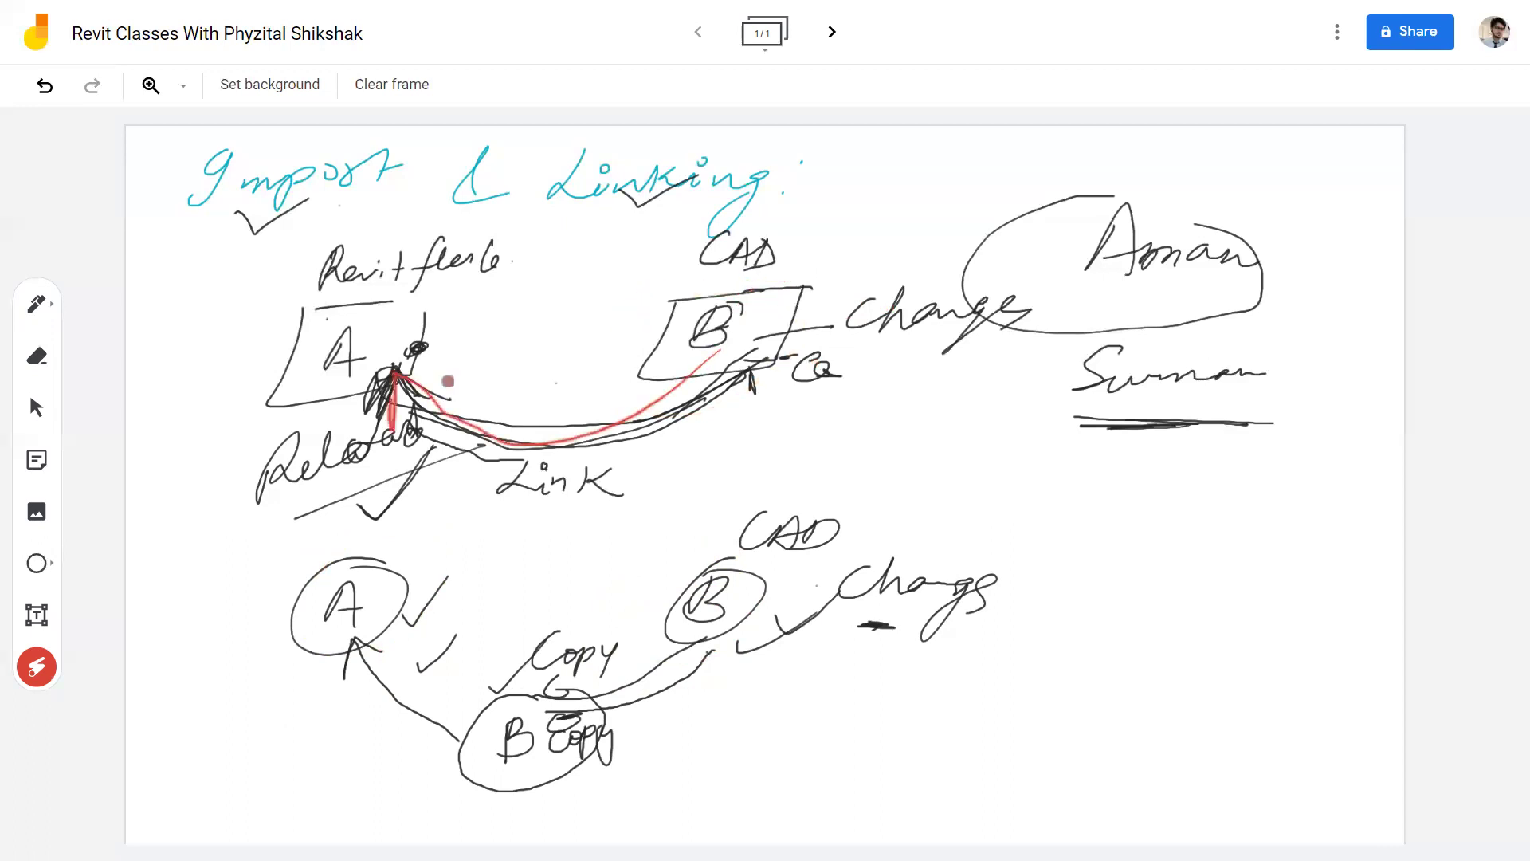
{"action": "mouse_move", "coordinate": [765, 279]}
{"action": "left_mouse_down"}
{"action": "mouse_move", "coordinate": [805, 287]}
{"action": "mouse_move", "coordinate": [845, 343]}
{"action": "left_mouse_up"}
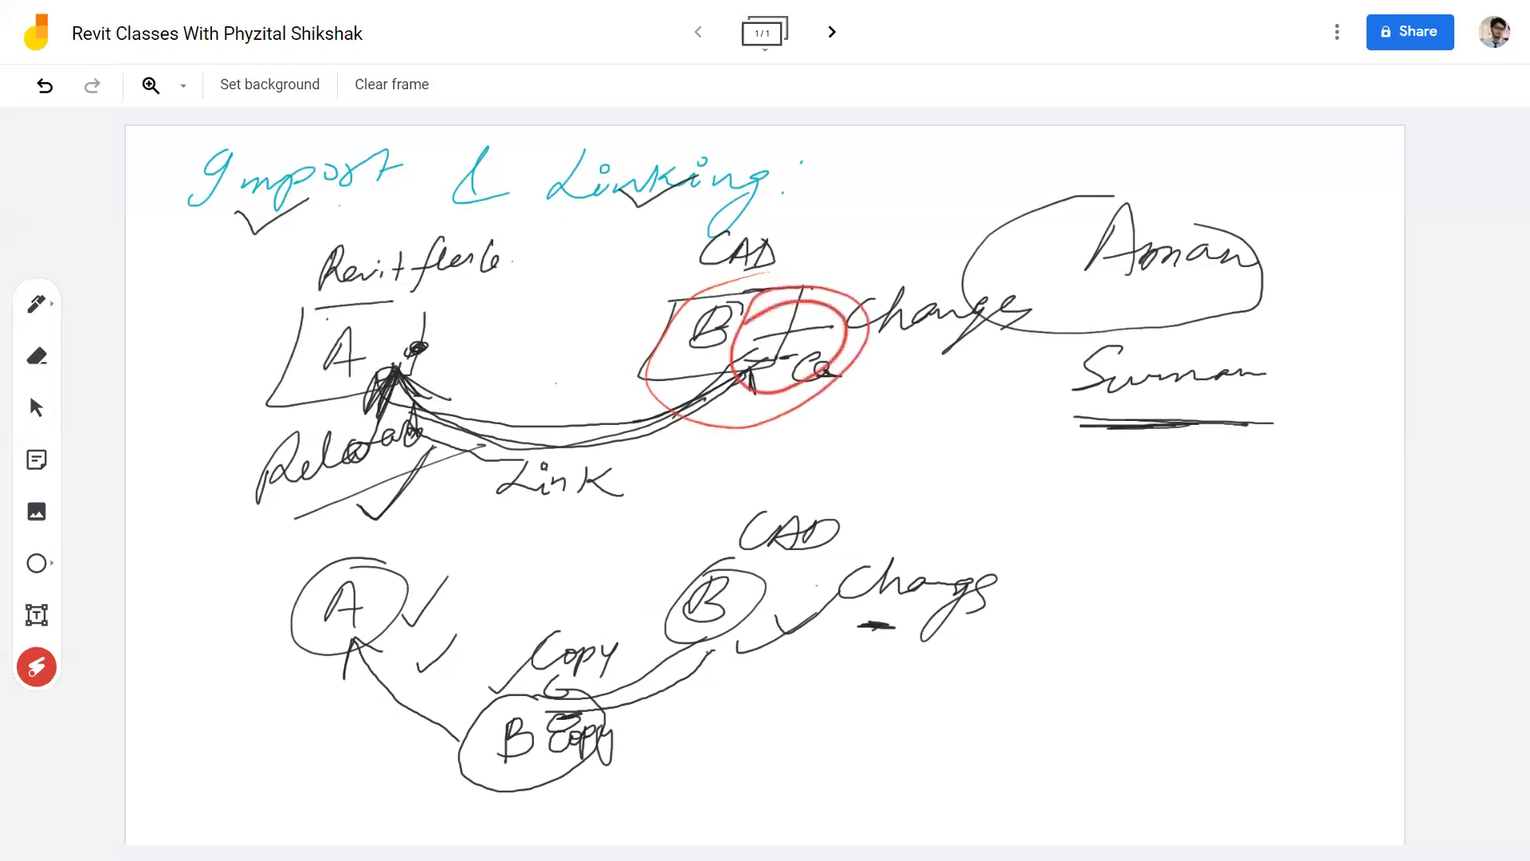
{"action": "mouse_move", "coordinate": [383, 315]}
{"action": "left_mouse_down"}
{"action": "mouse_move", "coordinate": [263, 398]}
{"action": "mouse_move", "coordinate": [423, 335]}
{"action": "left_mouse_up"}
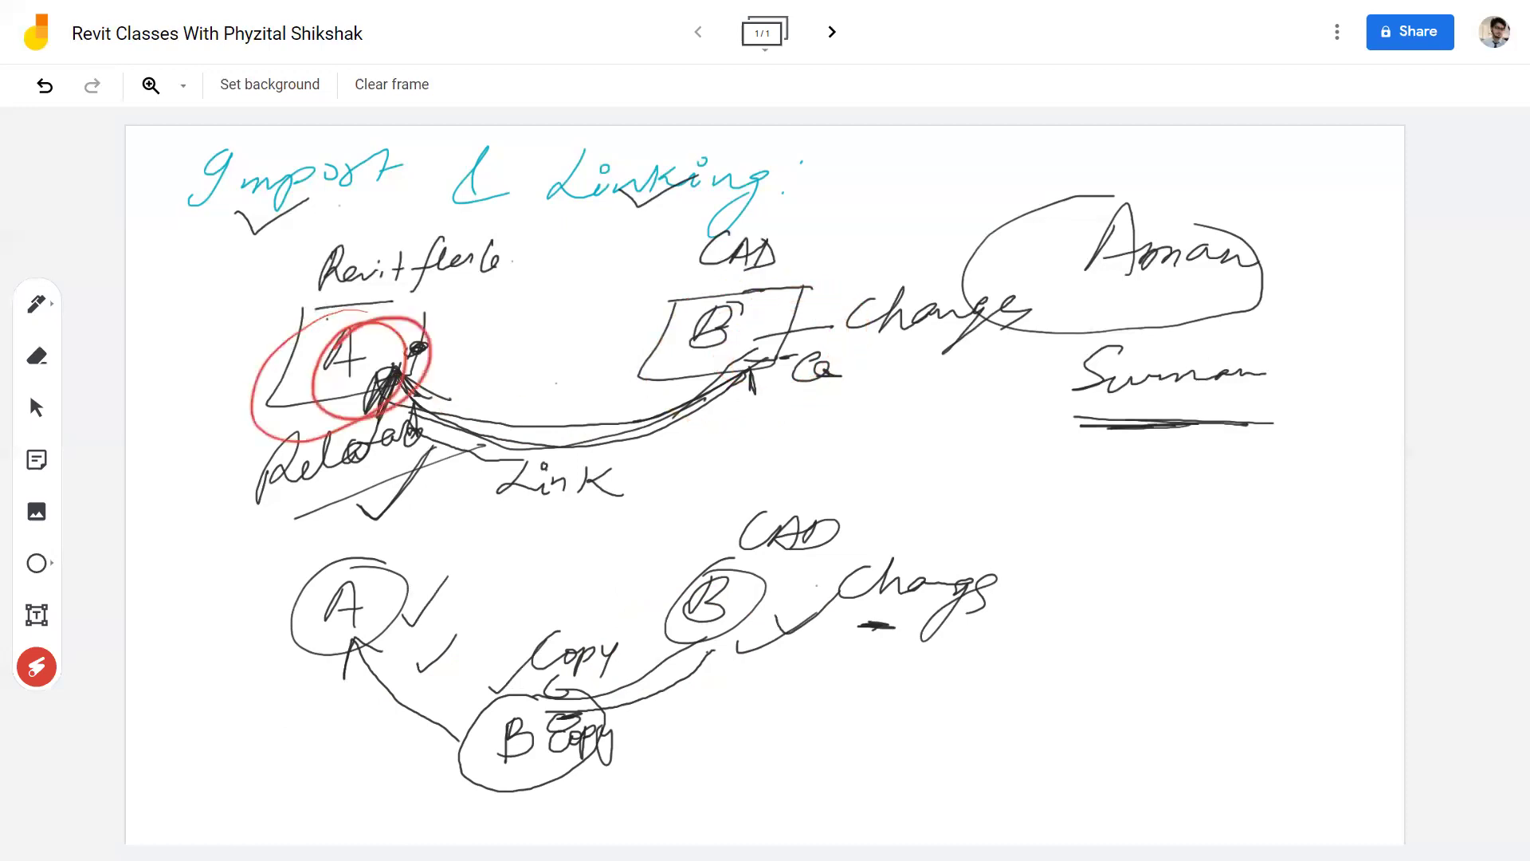
{"action": "mouse_move", "coordinate": [750, 368]}
{"action": "left_mouse_down"}
{"action": "mouse_move", "coordinate": [480, 434]}
{"action": "mouse_move", "coordinate": [498, 381]}
{"action": "left_mouse_up"}
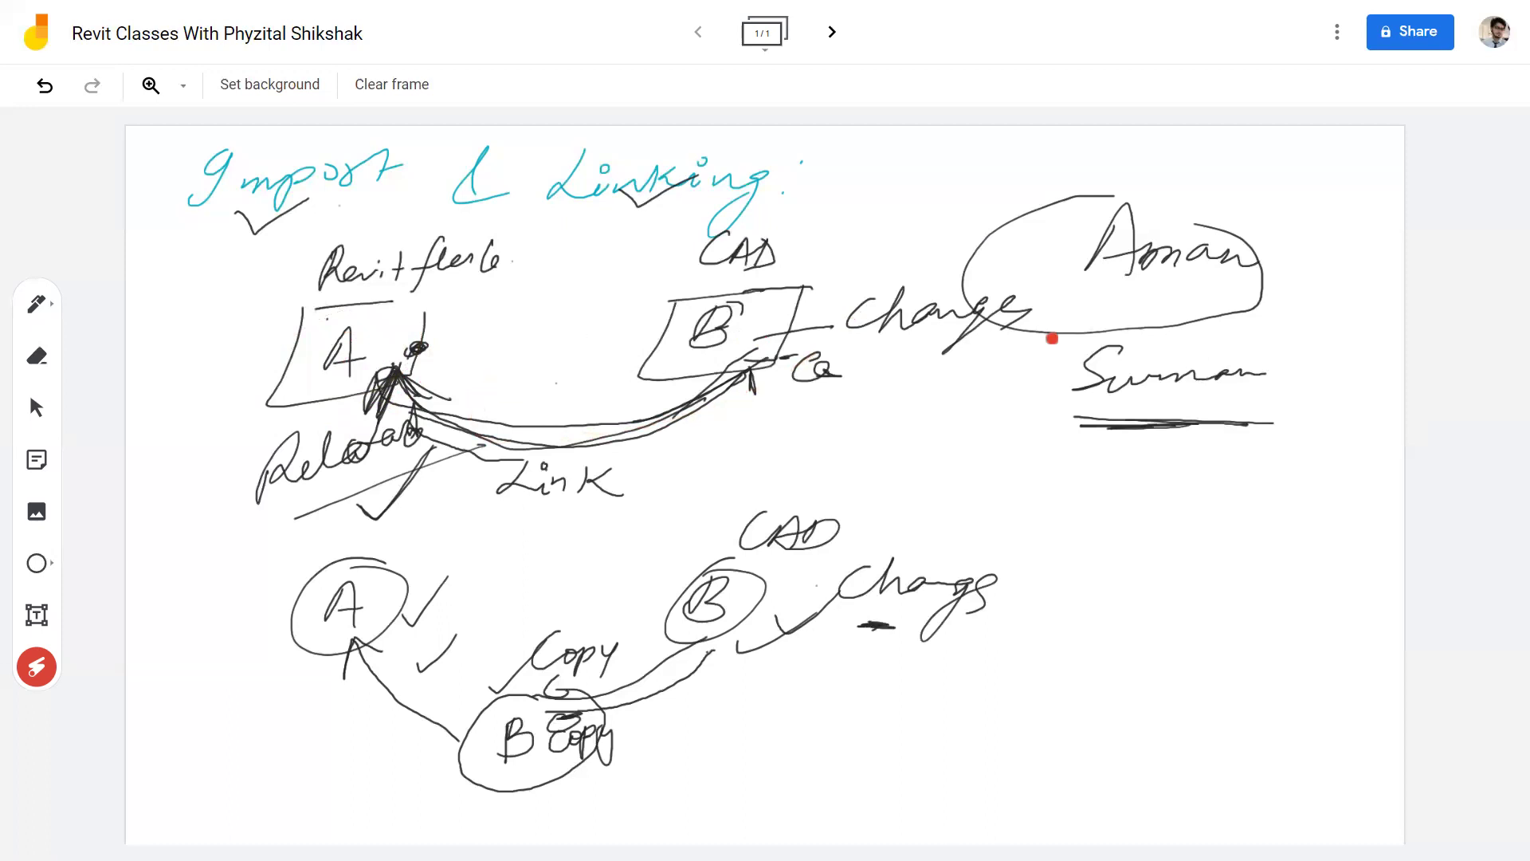
{"action": "mouse_move", "coordinate": [1233, 233]}
{"action": "left_mouse_down"}
{"action": "mouse_move", "coordinate": [1025, 462]}
{"action": "mouse_move", "coordinate": [1116, 203]}
{"action": "left_mouse_up"}
{"action": "left_click_drag", "start_coordinate": [209, 257], "coordinate": [679, 211]}
{"action": "left_click_drag", "start_coordinate": [334, 259], "coordinate": [713, 223]}
{"action": "mouse_move", "coordinate": [890, 158]}
{"action": "left_mouse_down"}
{"action": "mouse_move", "coordinate": [1164, 191]}
{"action": "mouse_move", "coordinate": [883, 342]}
{"action": "left_mouse_up"}
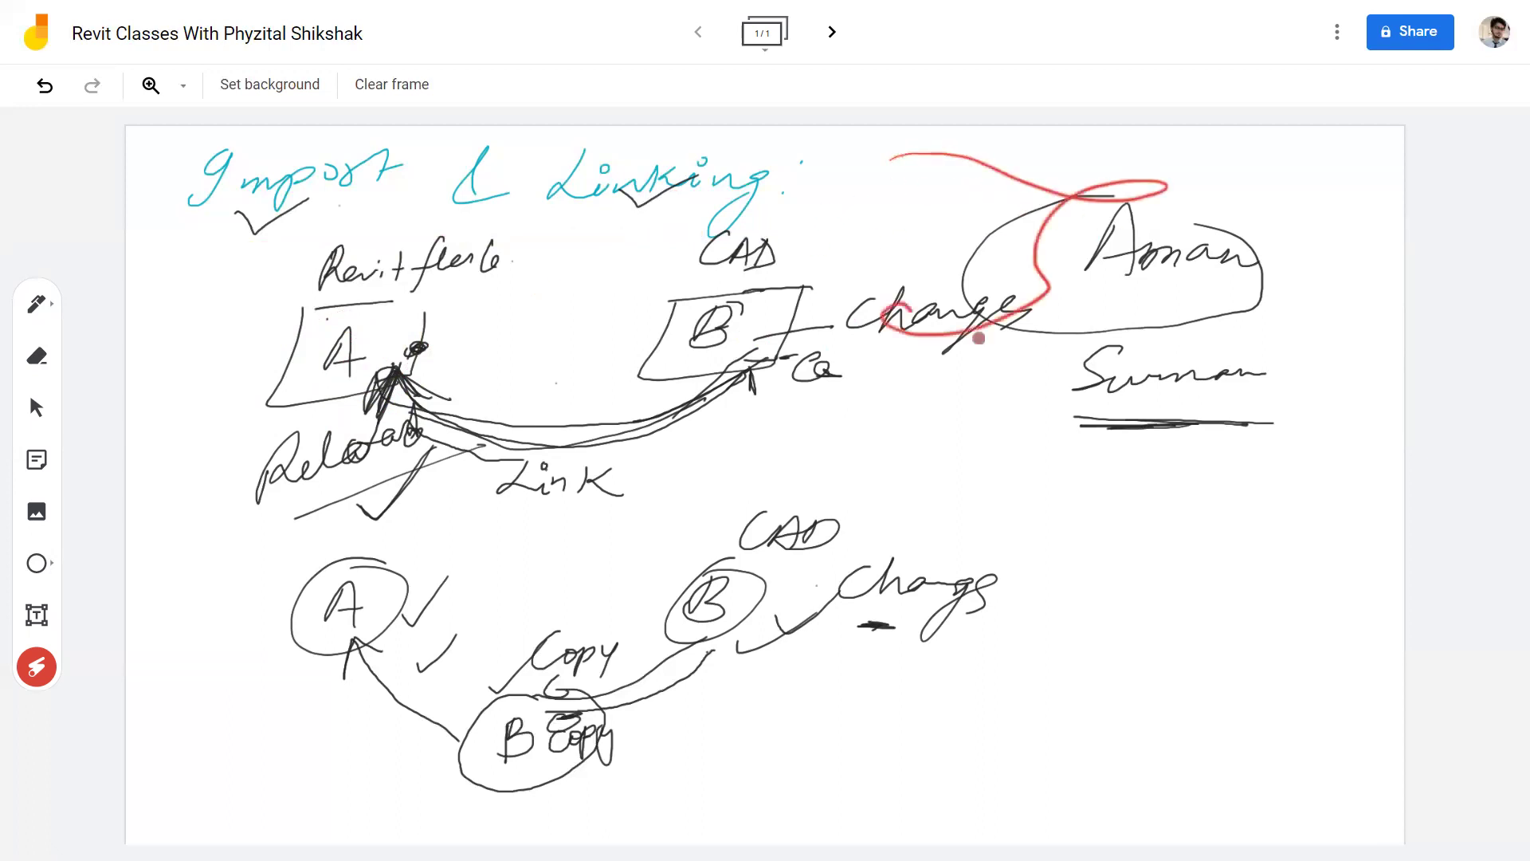
{"action": "left_click_drag", "start_coordinate": [209, 467], "coordinate": [177, 541]}
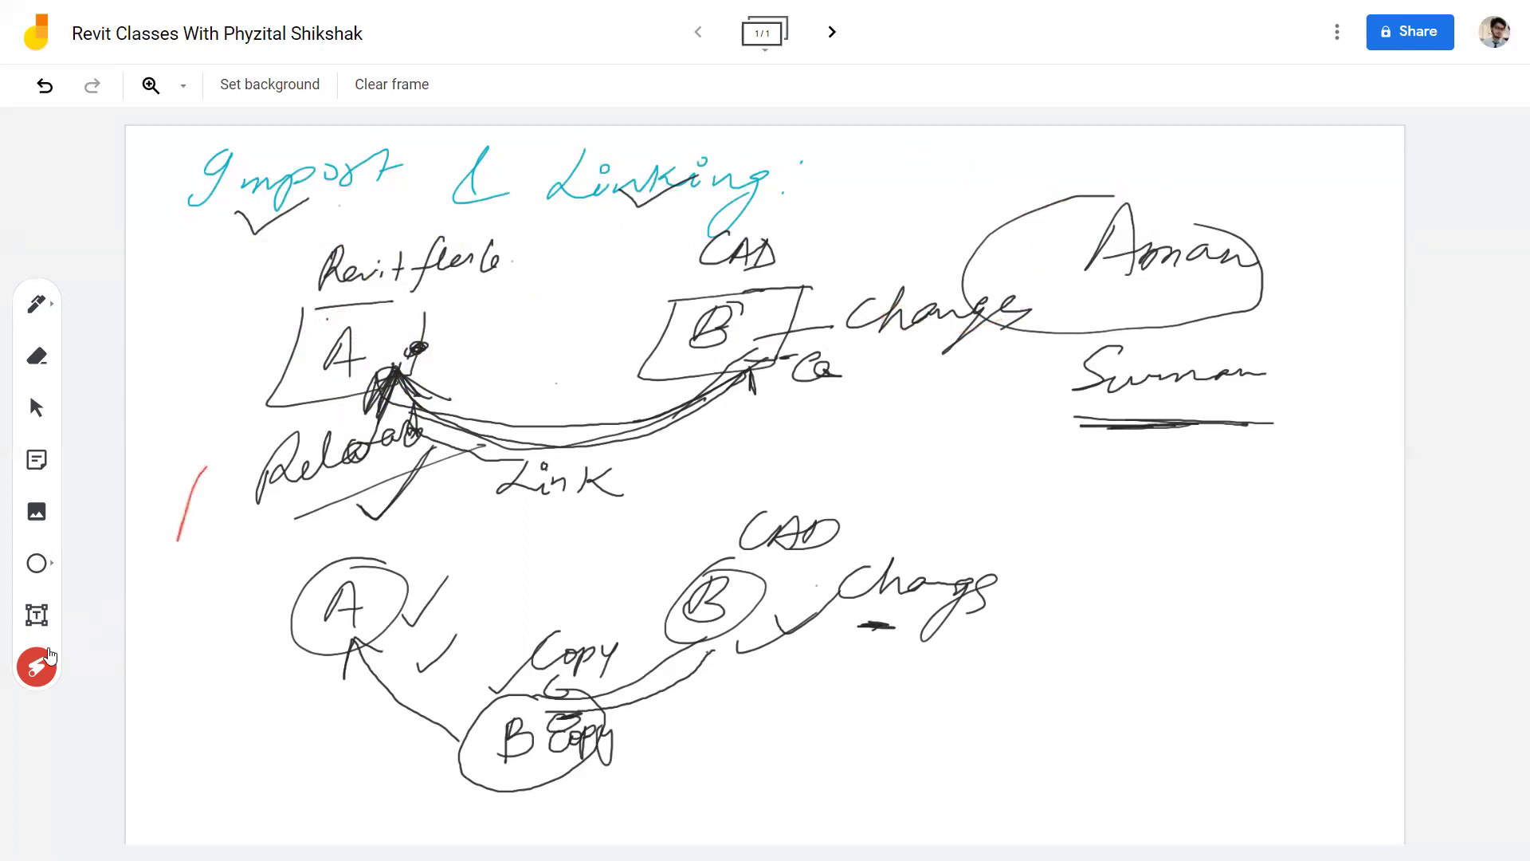